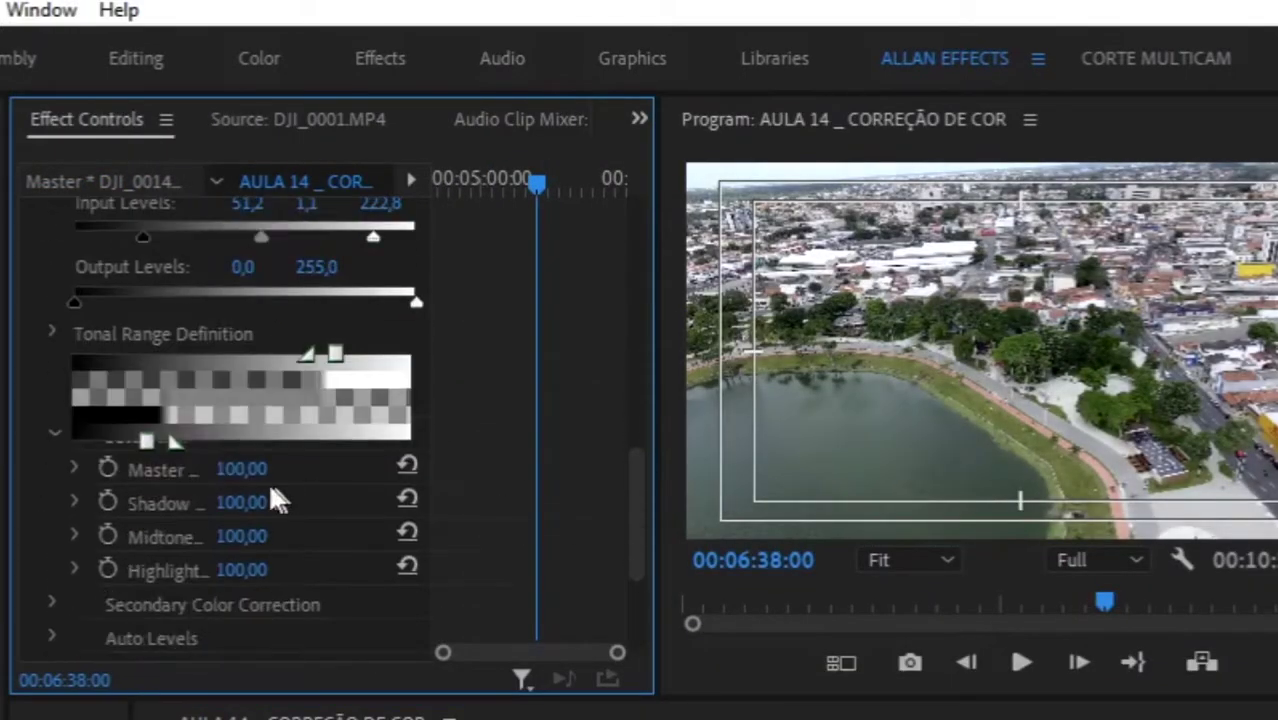
- Set the clip's Shadow and Midtone saturation values to 0
click(241, 502)
text(0)
key(Tab)
text(0)
key(Tab)
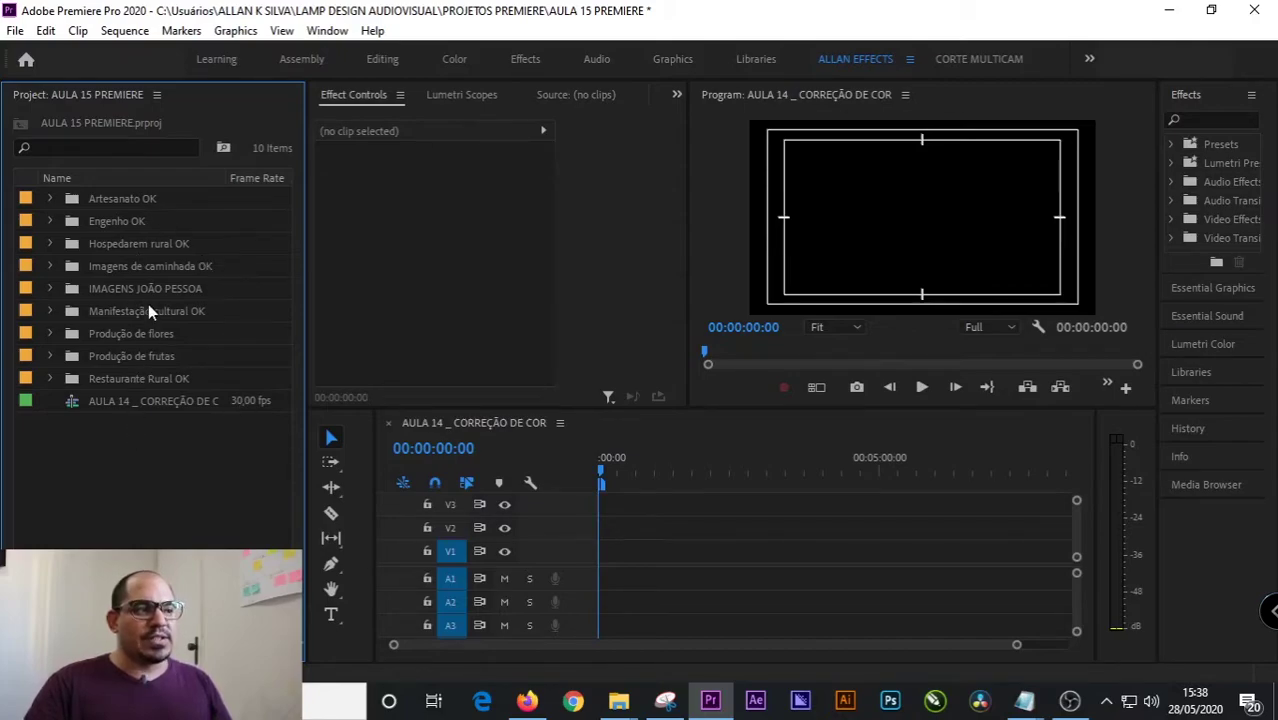
- Make the upper panels taller, collapse the Effects panel, and widen the column that holds it
drag(858, 429, 858, 433)
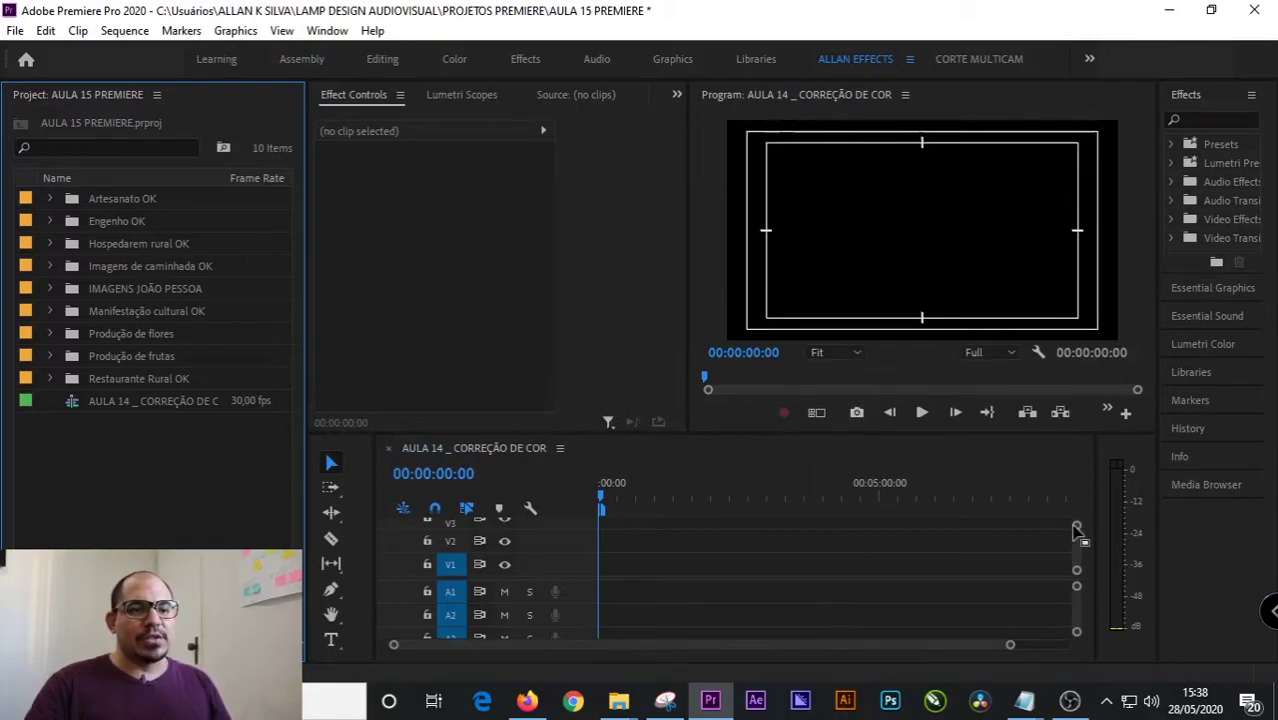
click(1203, 108)
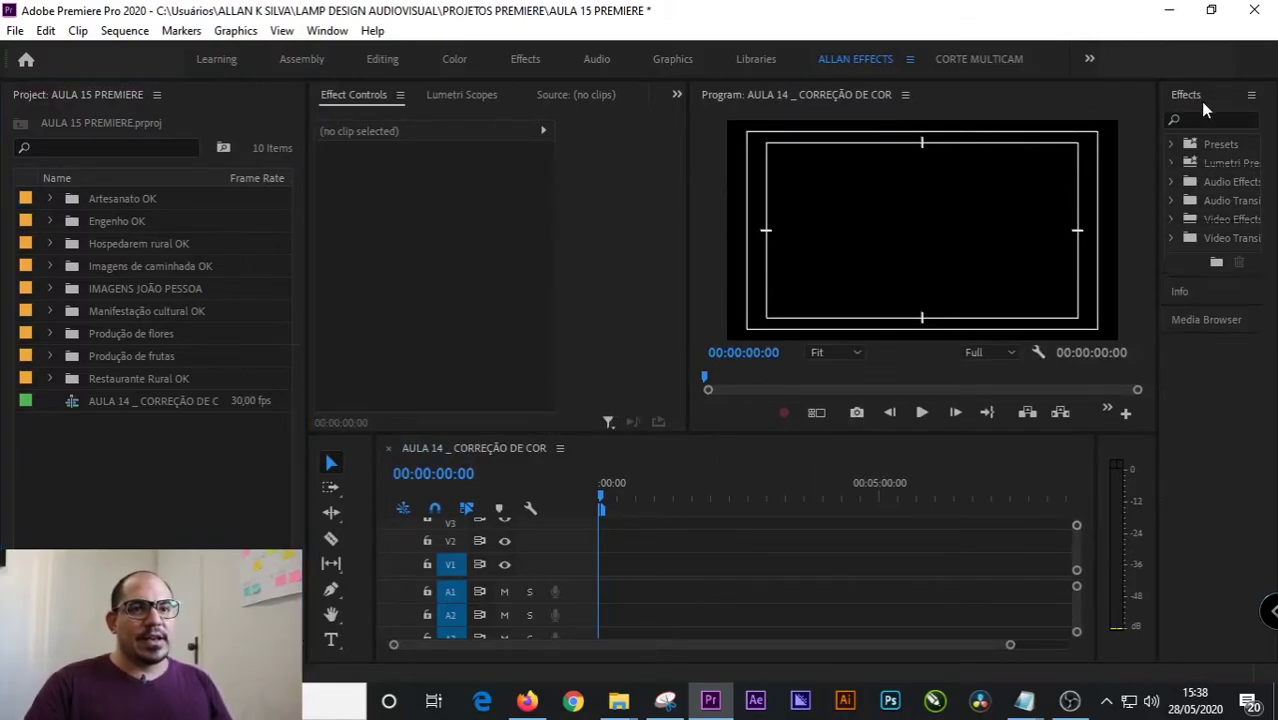
click(1200, 101)
drag(1158, 247, 1126, 247)
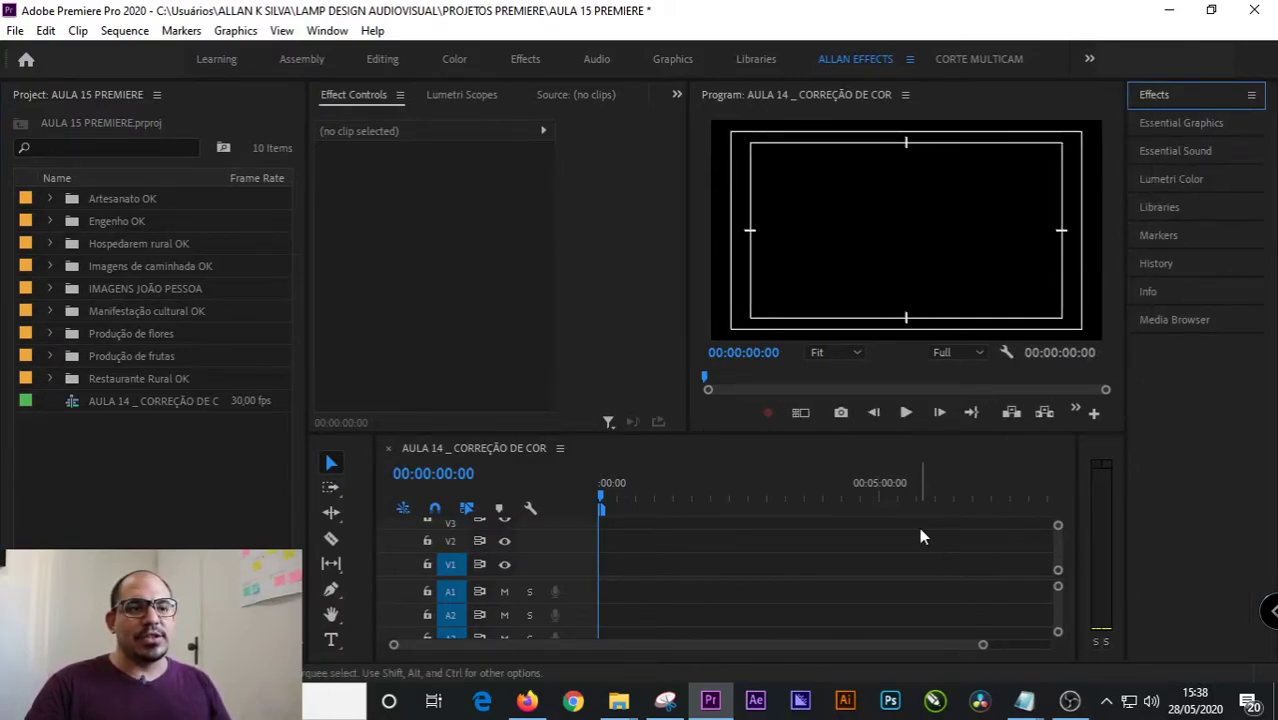
- Open DJI_0001.MP4 from the IMAGENS JOÃO PESSOA bin and mark its In point at 00:02:50:17 and Out point at about 00:04:28:11
click(49, 288)
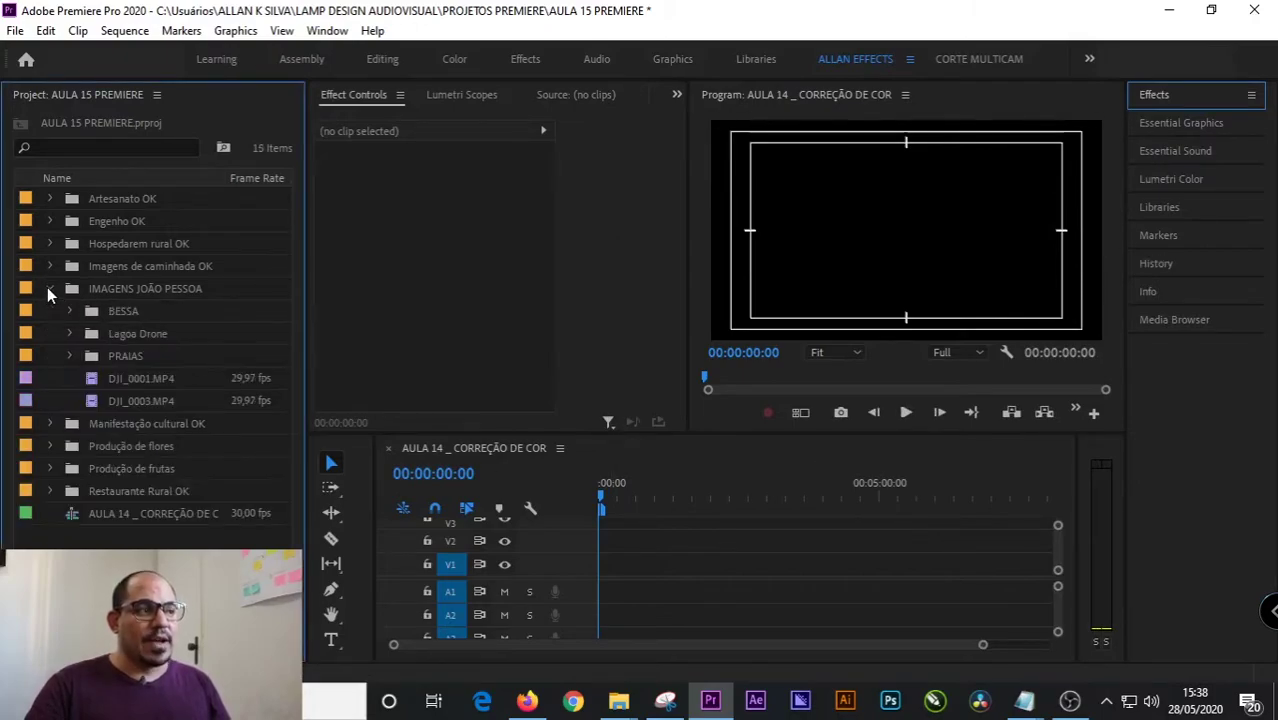
double_click(130, 379)
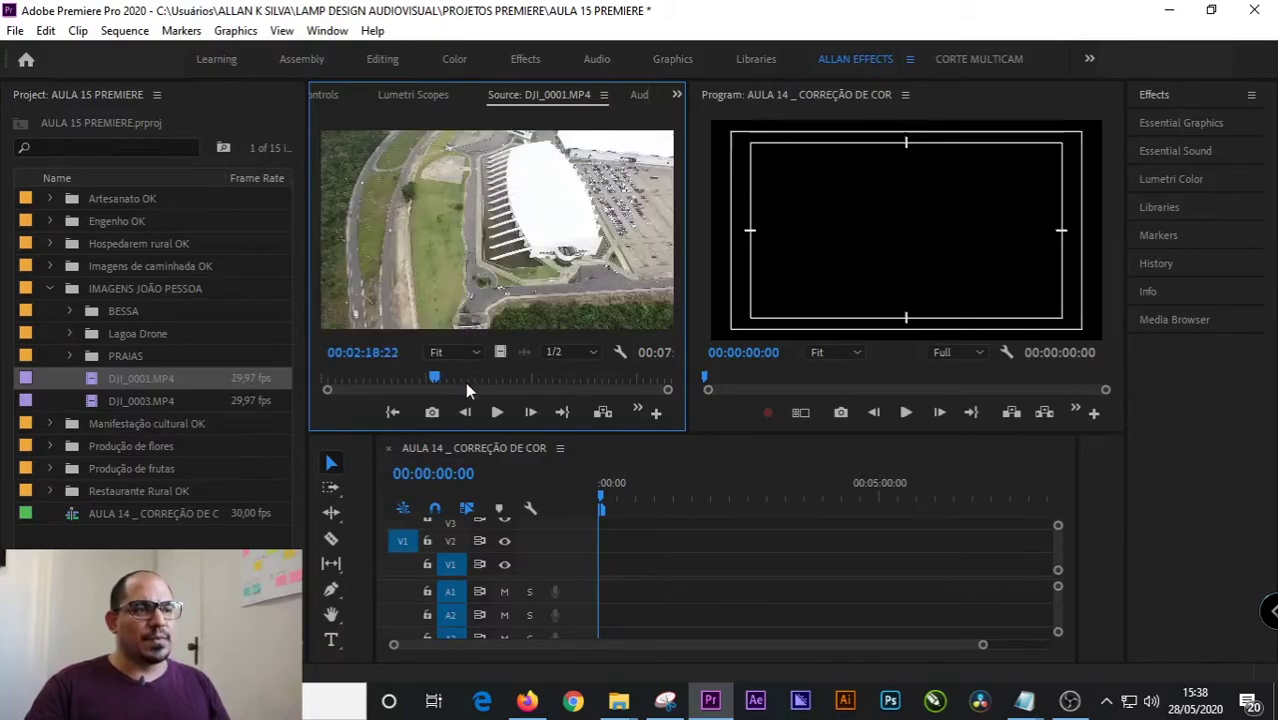
click(465, 377)
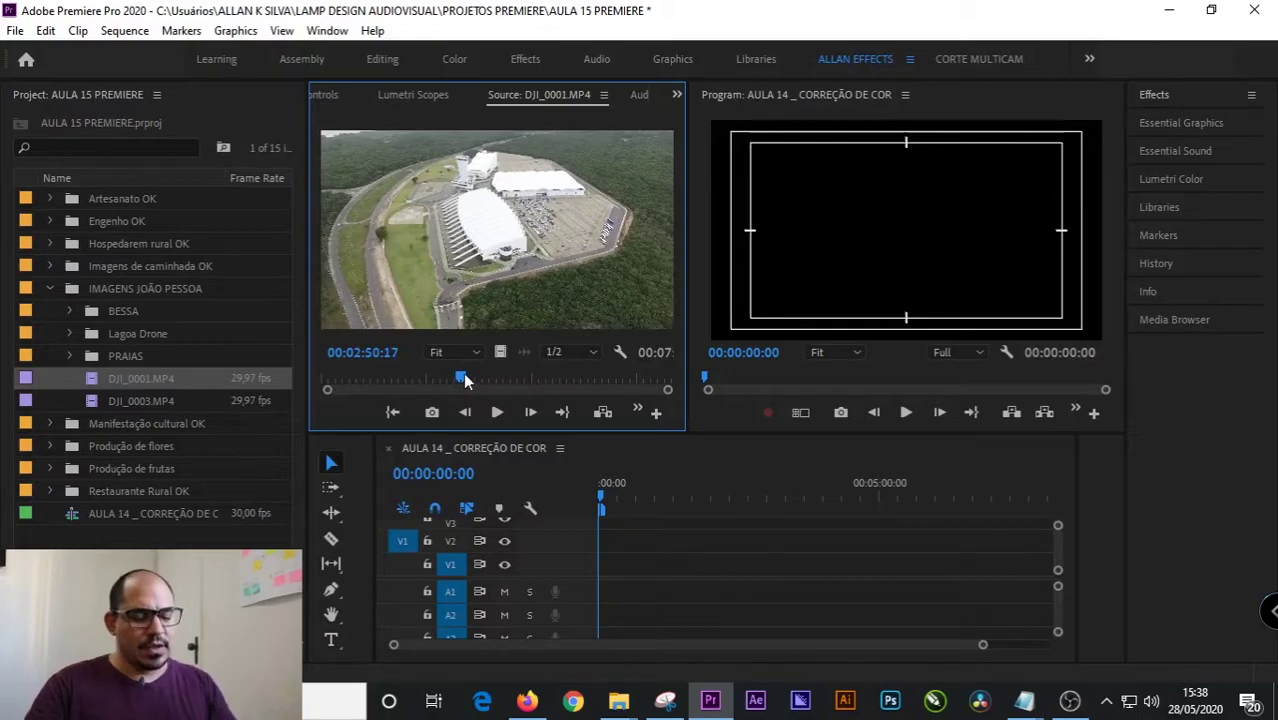
key(i)
click(546, 377)
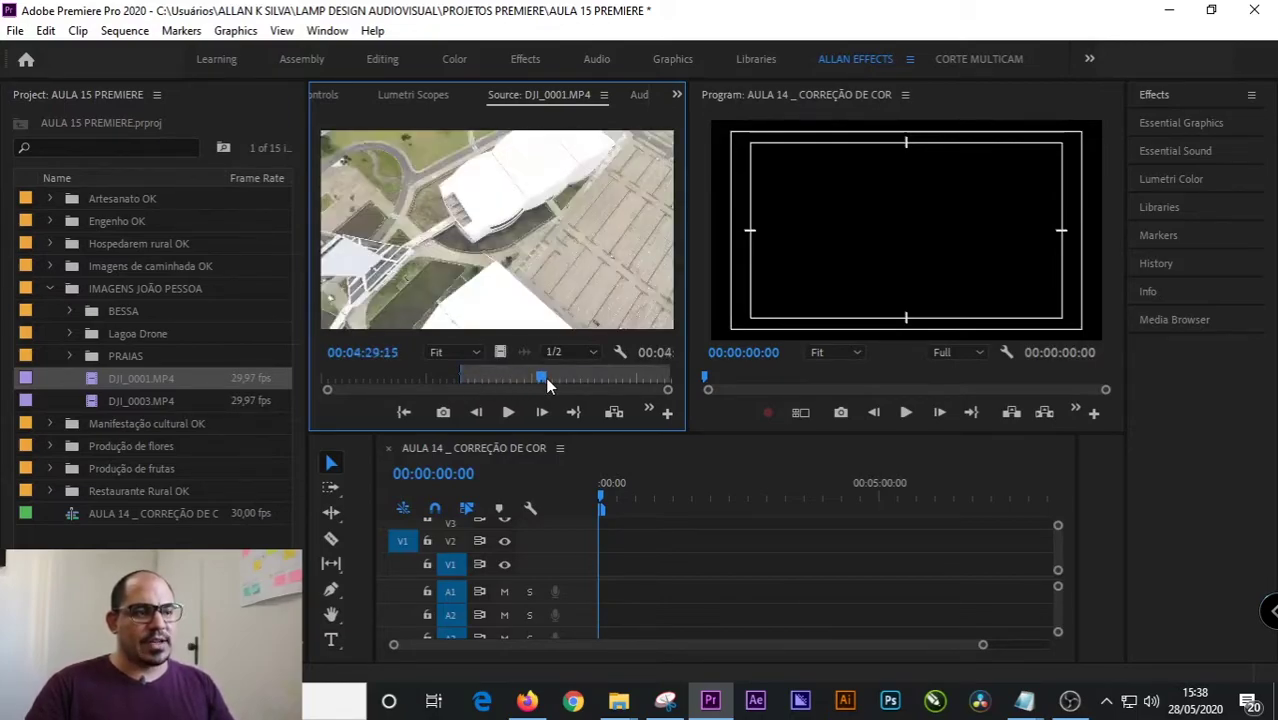
key(o)
- Place only the video of the marked DJI_0001.MP4 range at the start of V1, keeping the existing sequence settings, and preview it enlarged
drag(500, 352, 671, 500)
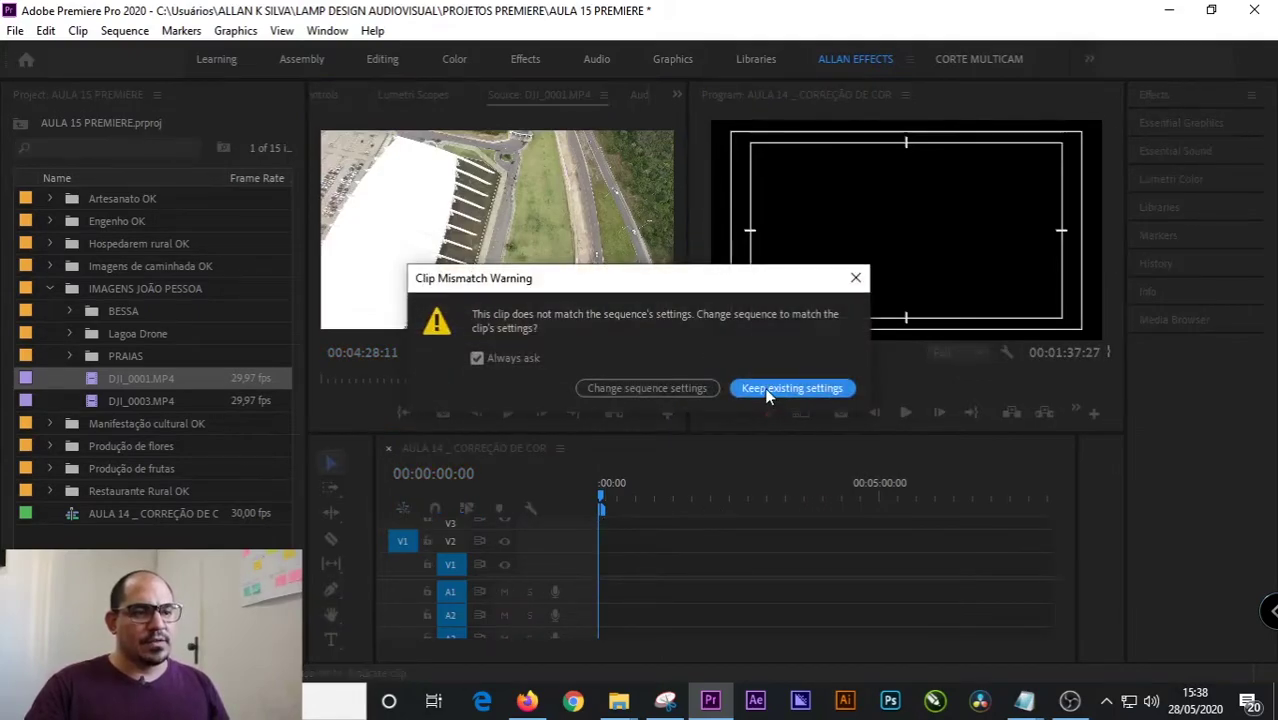
click(770, 391)
click(654, 488)
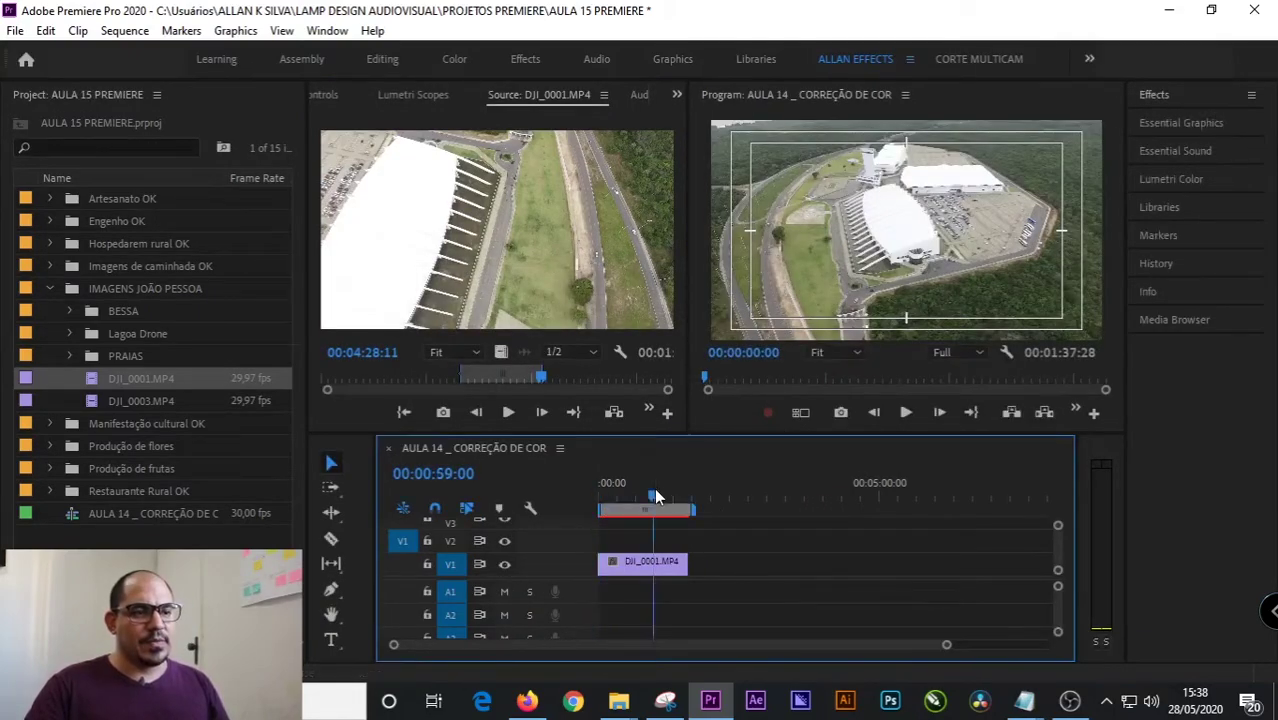
key(grave)
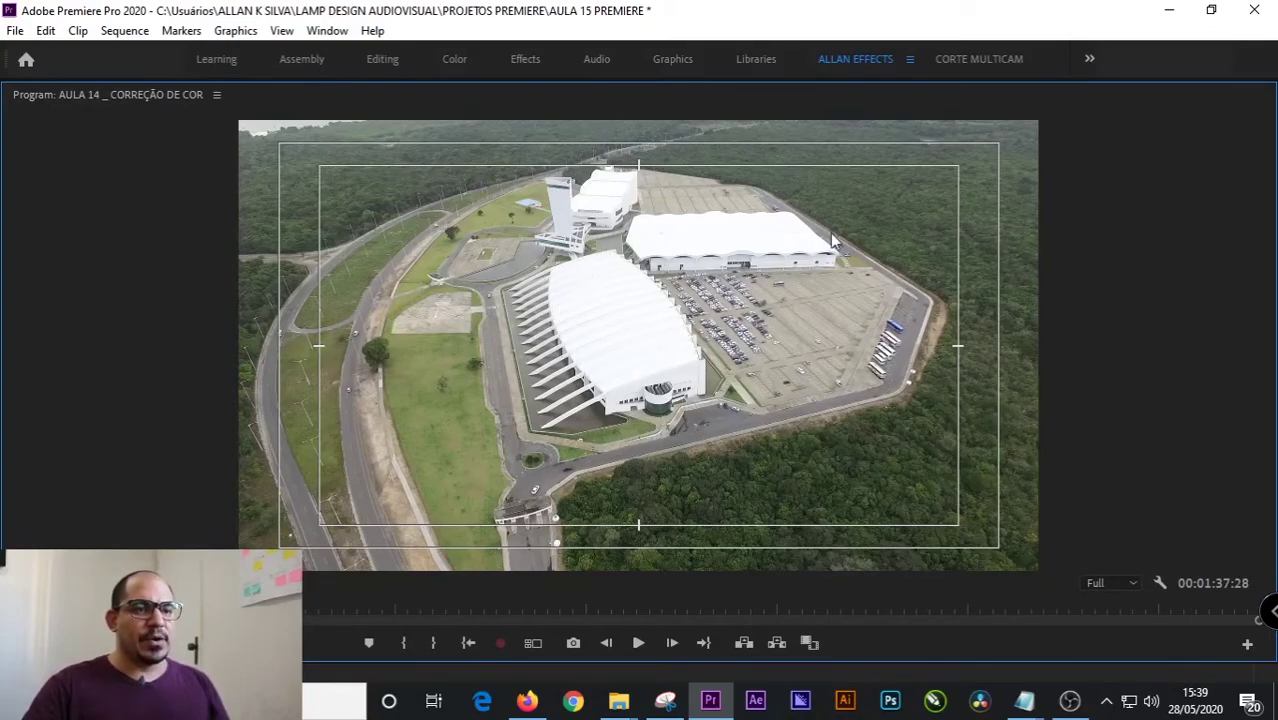
key(grave)
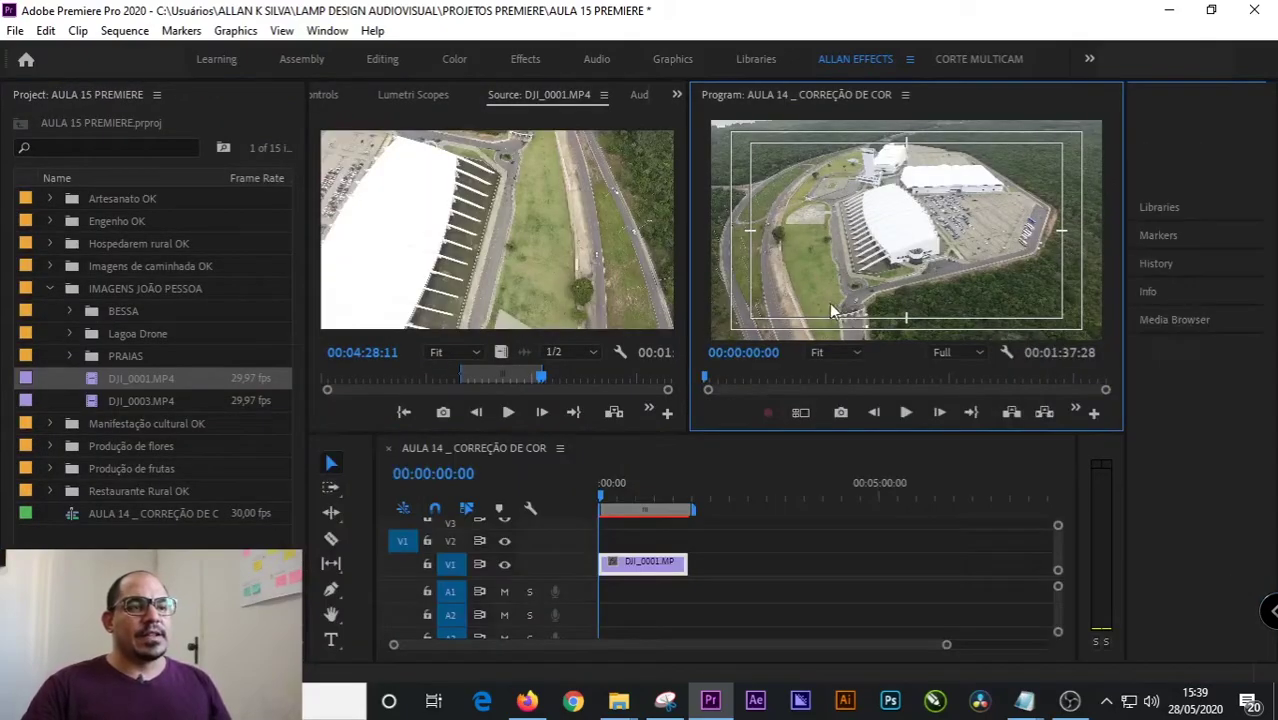
- Expand the Effects panel and its Video Effects folder, widening the panel slightly
click(1177, 93)
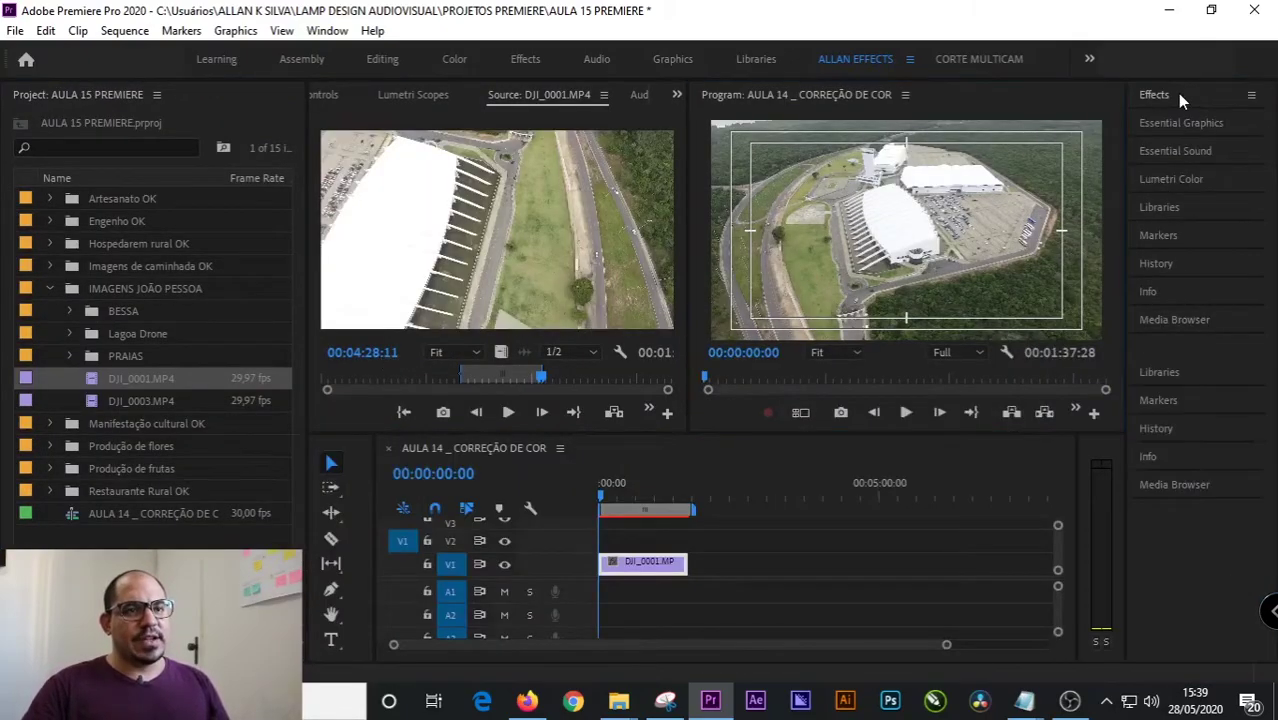
click(1180, 119)
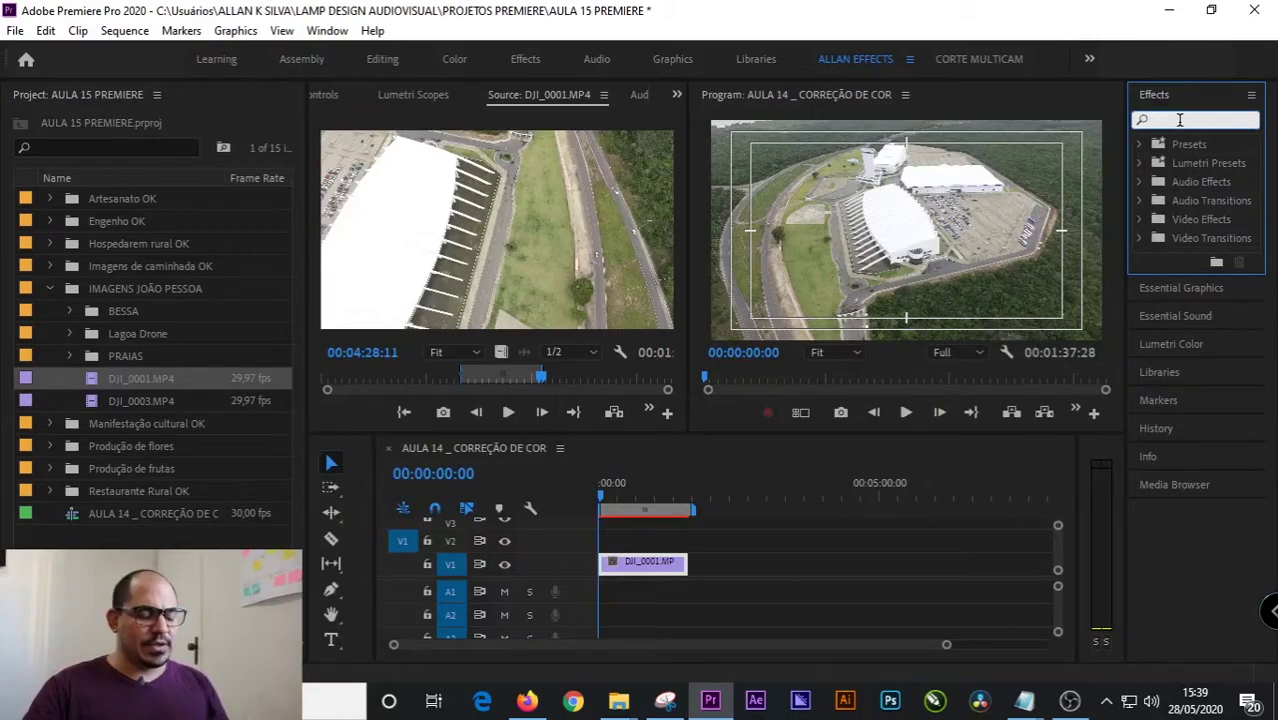
drag(1124, 207, 1109, 207)
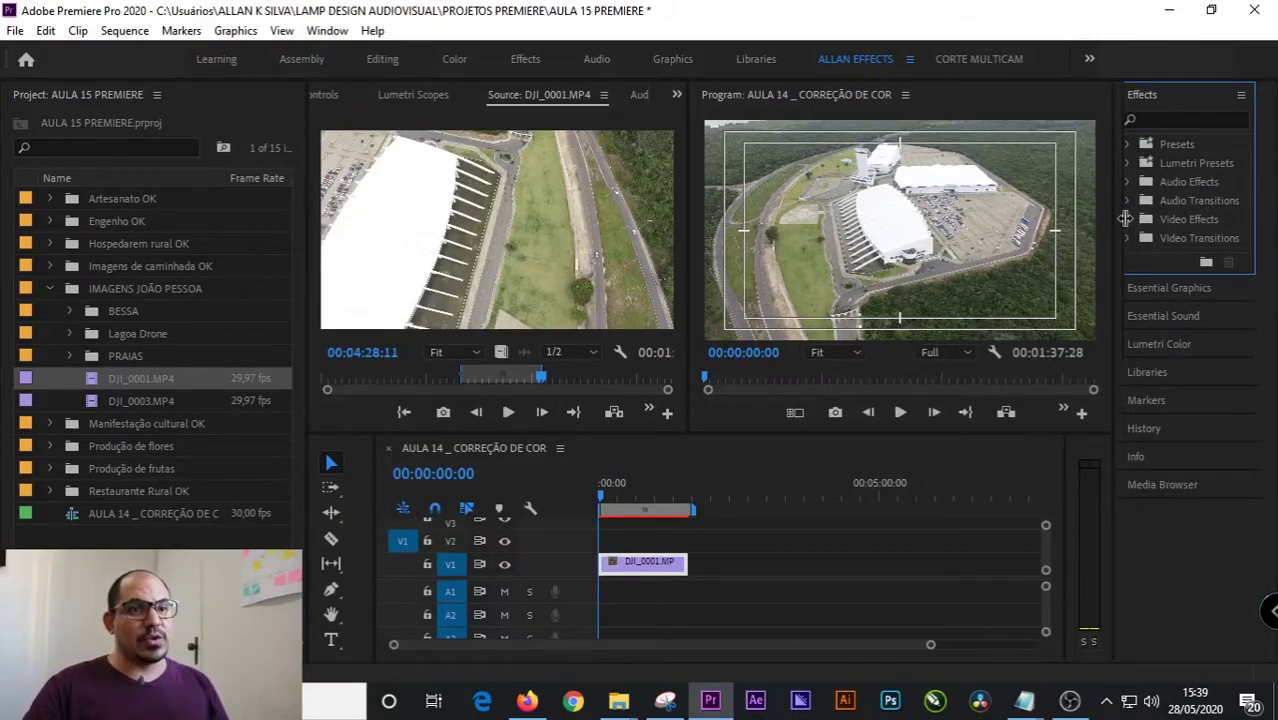
click(1127, 220)
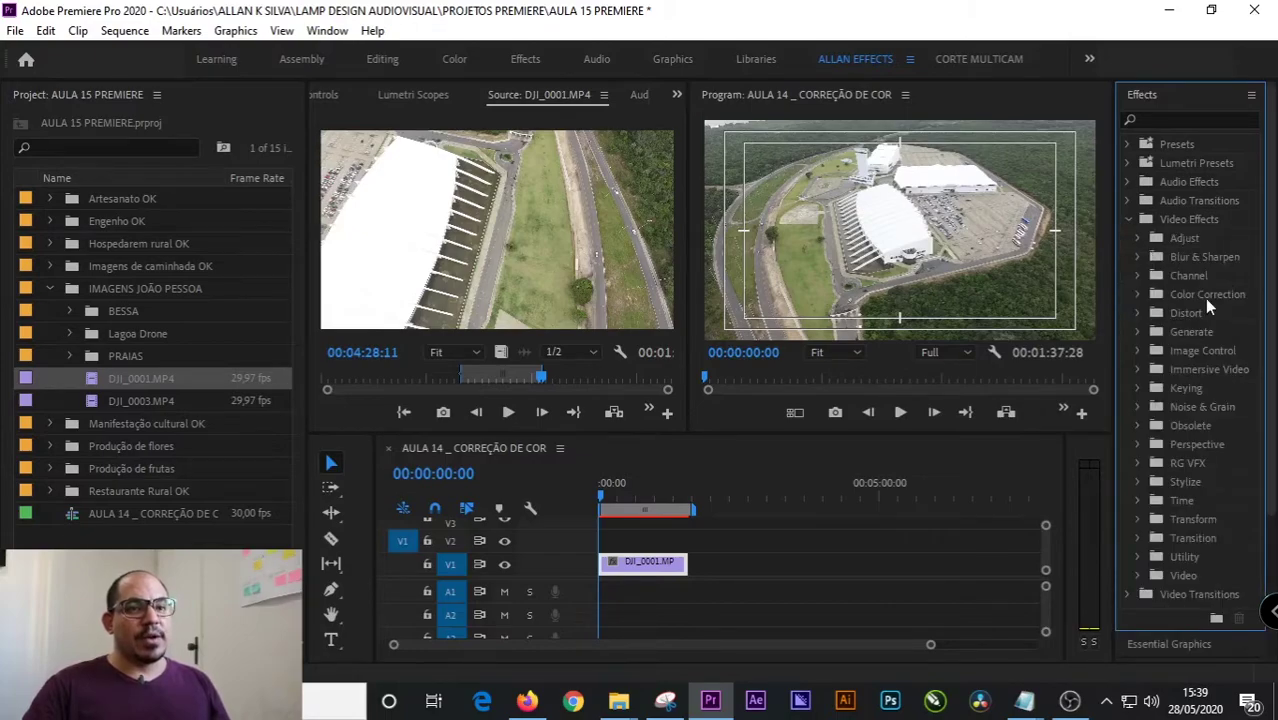
scroll(1219, 272, down, 1)
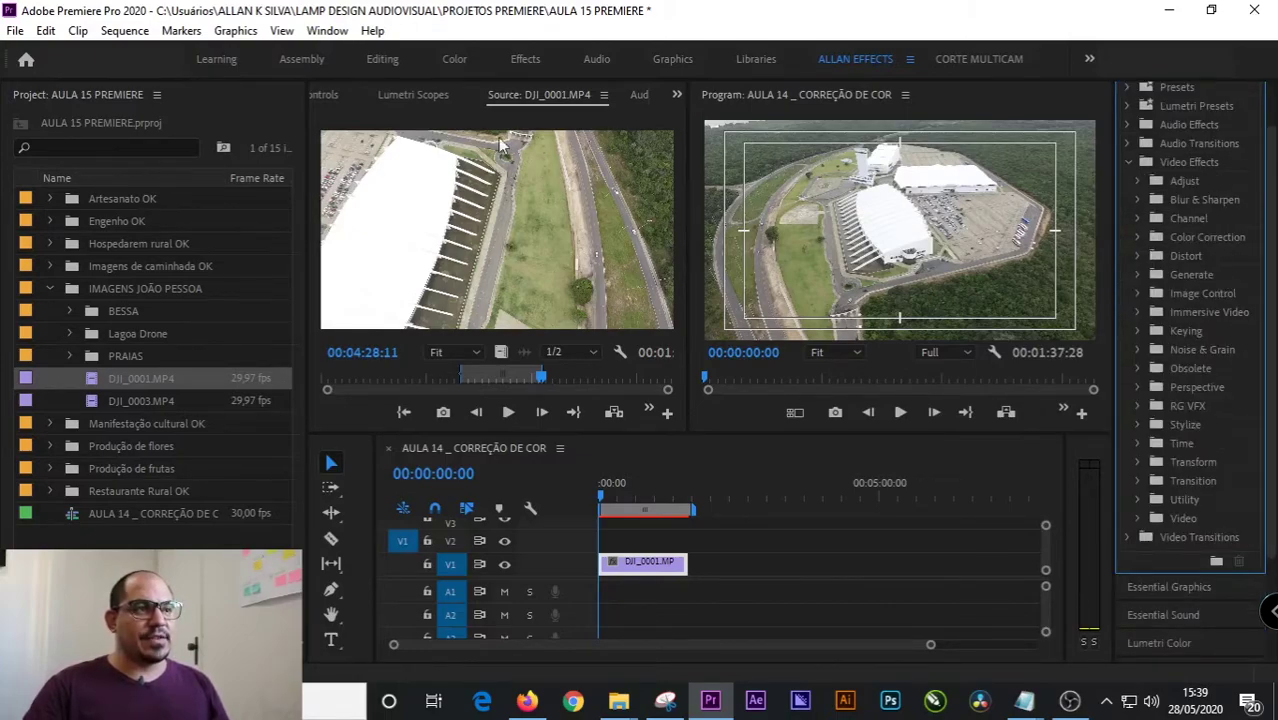
- Examine the aerial clip's waveform in an enlarged Lumetri Scopes view
click(438, 95)
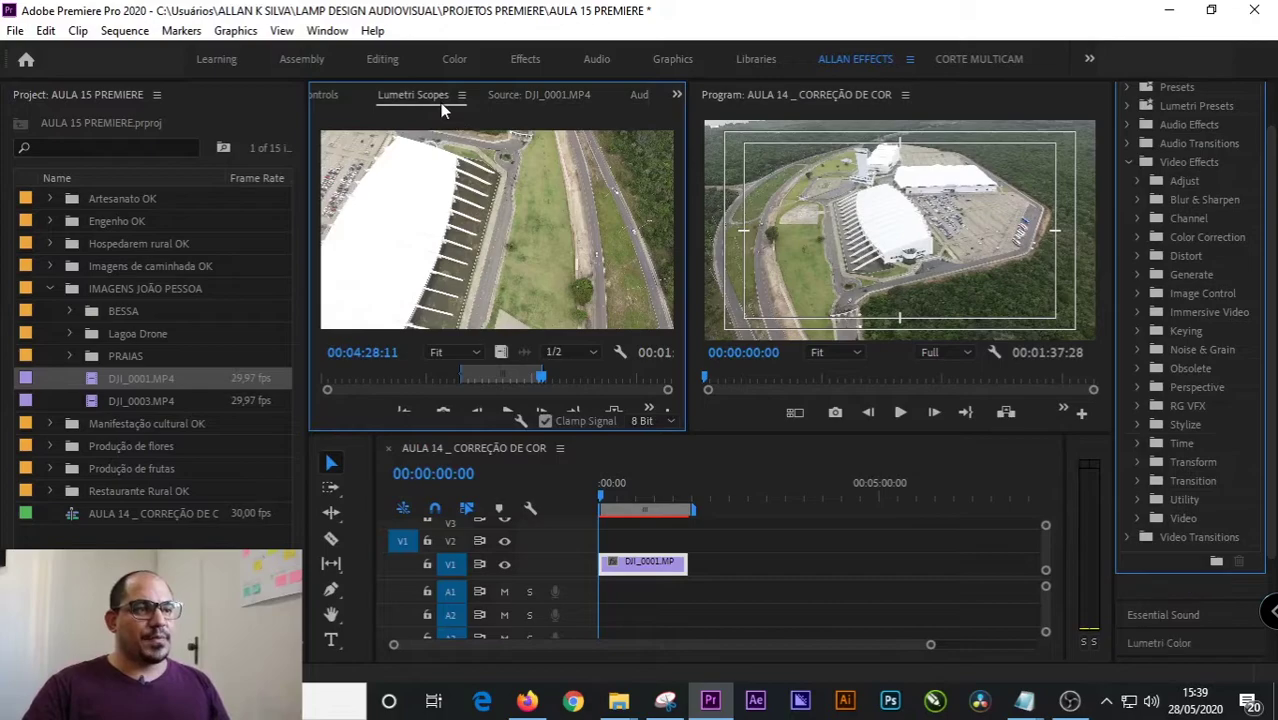
key(grave)
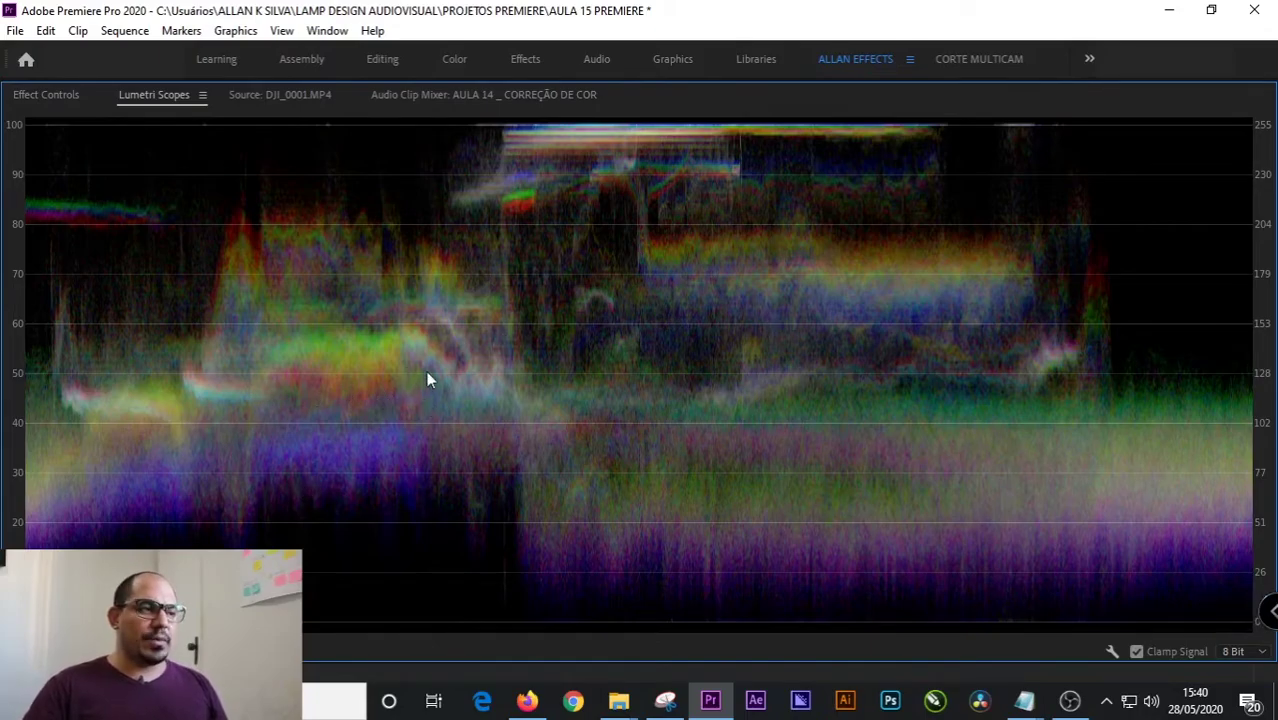
key(grave)
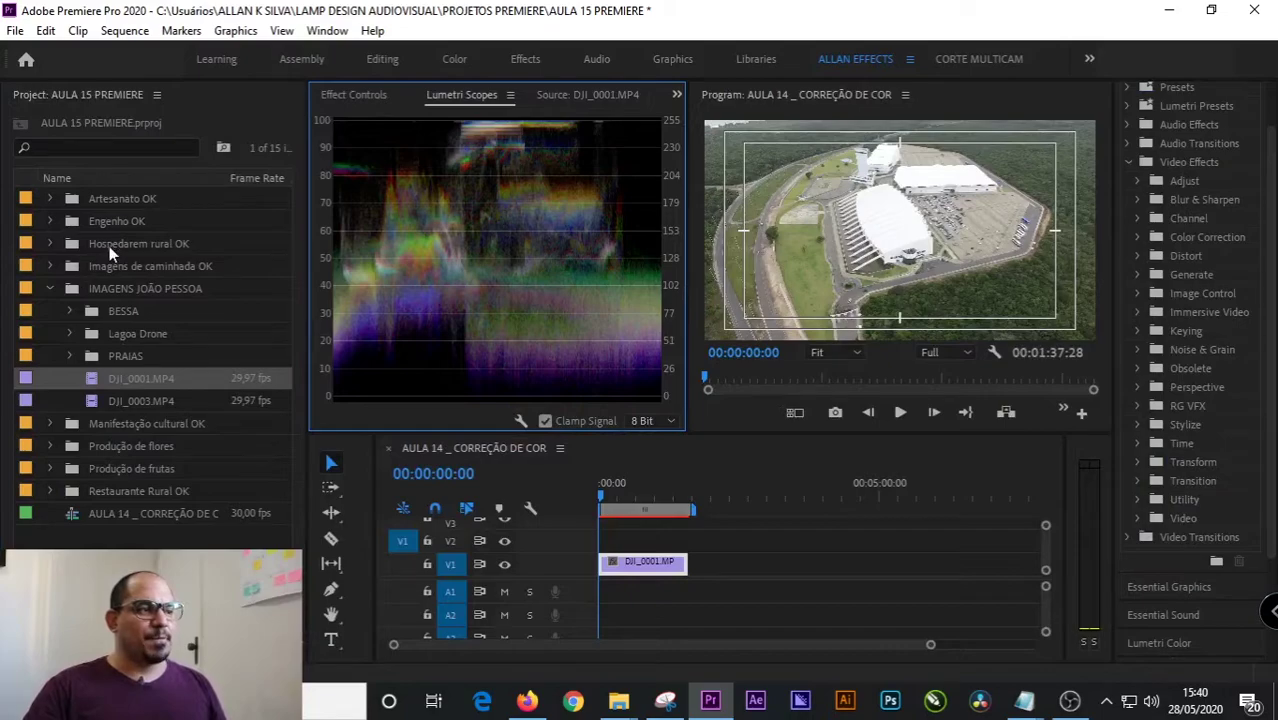
- Open the Hospedarem rural OK bin, browse its clips, and inspect MVI_1381.MP4 and MVI_1385.MP4 against the Lumetri Scopes
click(50, 244)
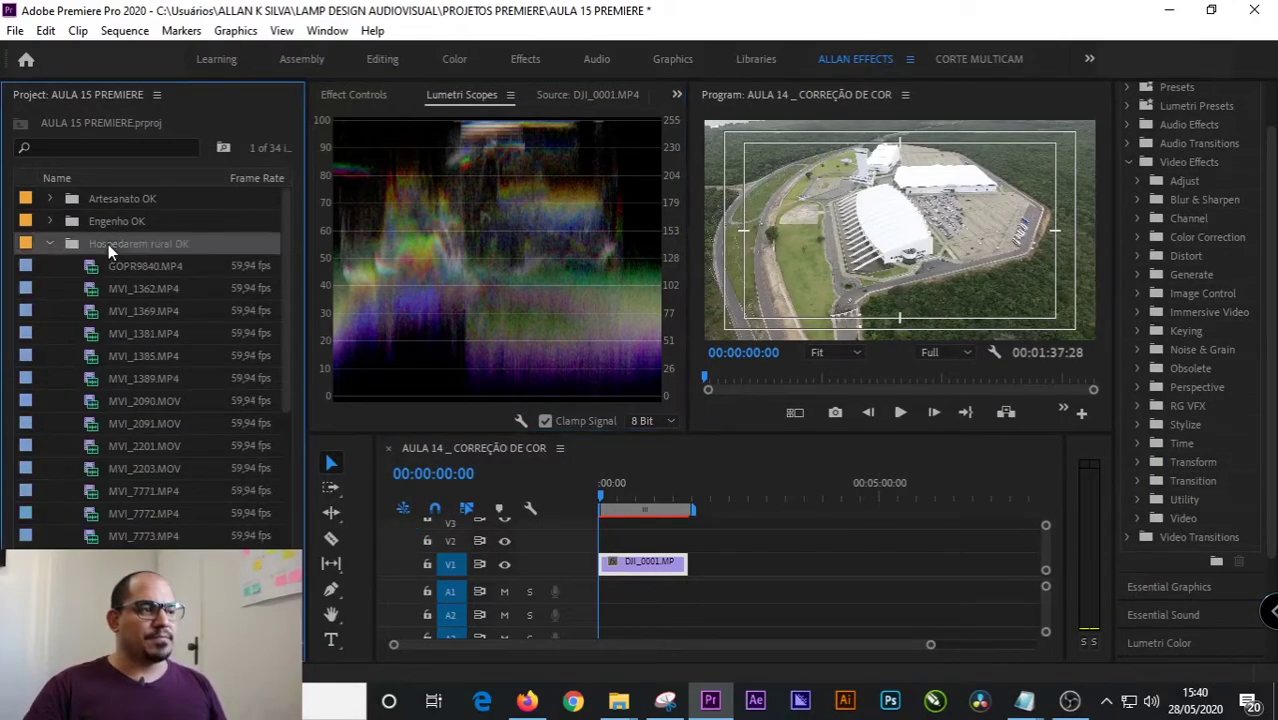
double_click(108, 244)
key(ctrl+Page_Down)
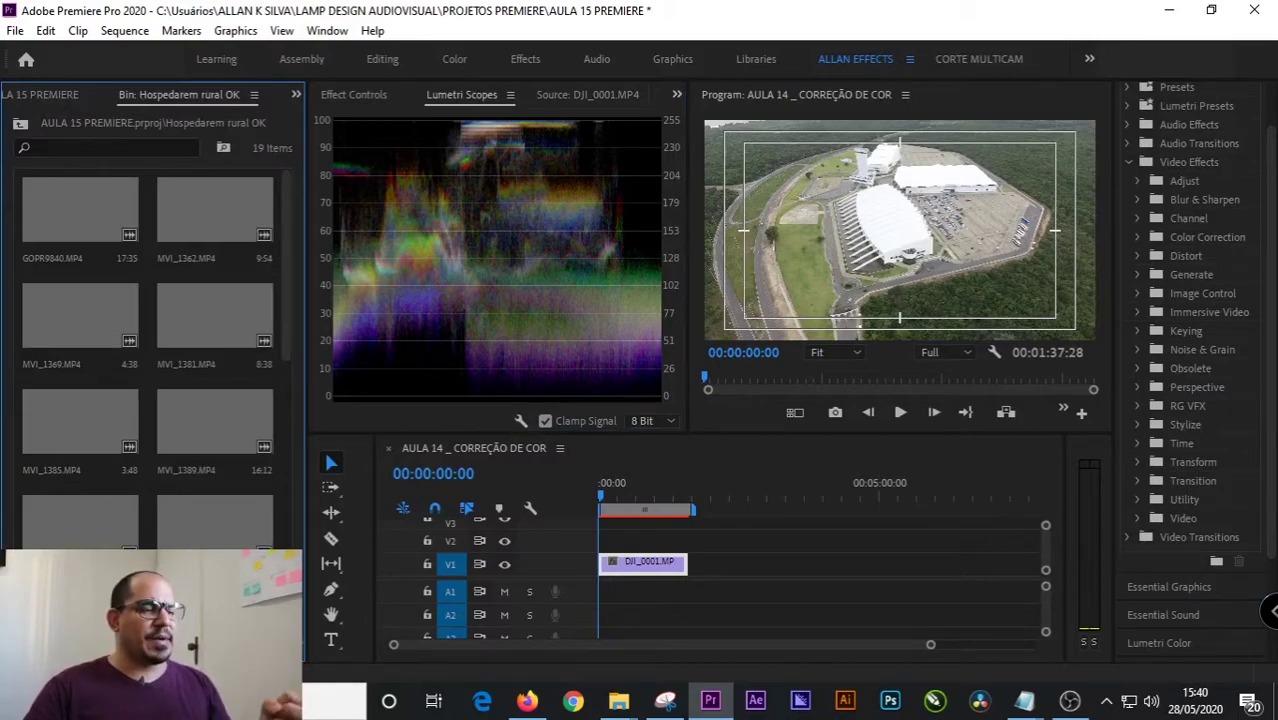
scroll(83, 541, down, 1)
scroll(85, 535, down, 3)
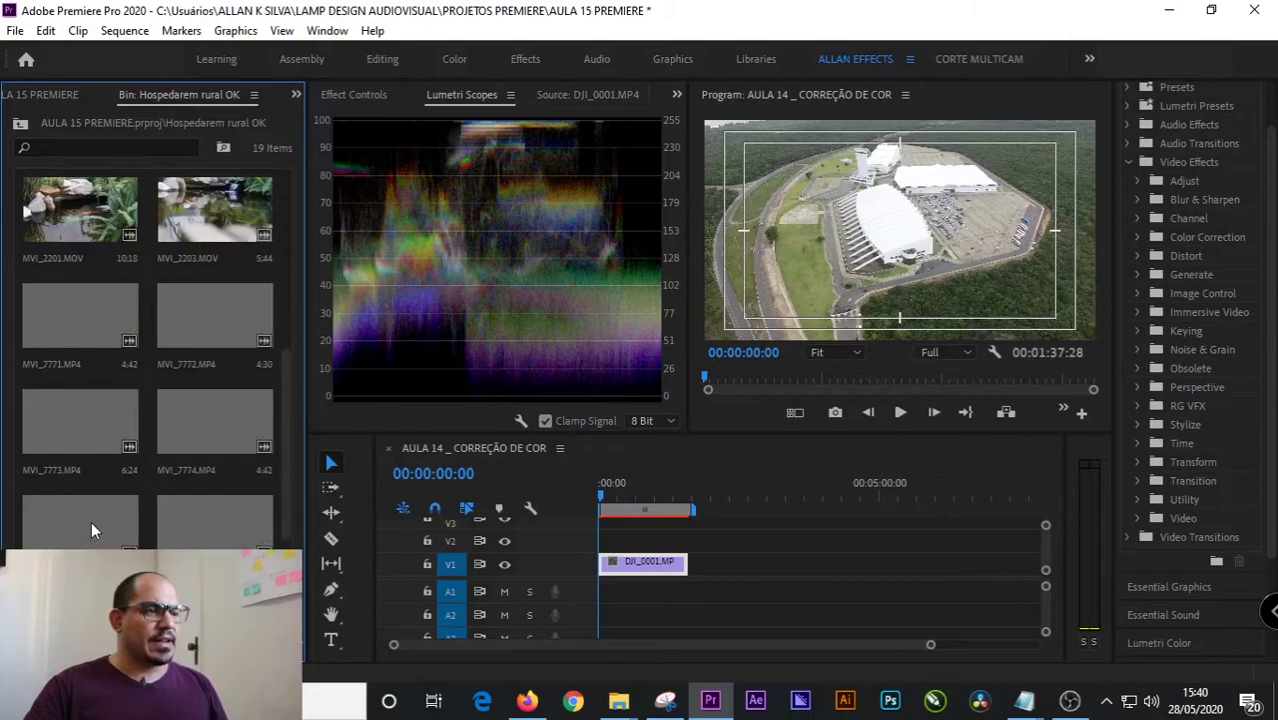
scroll(91, 521, down, 2)
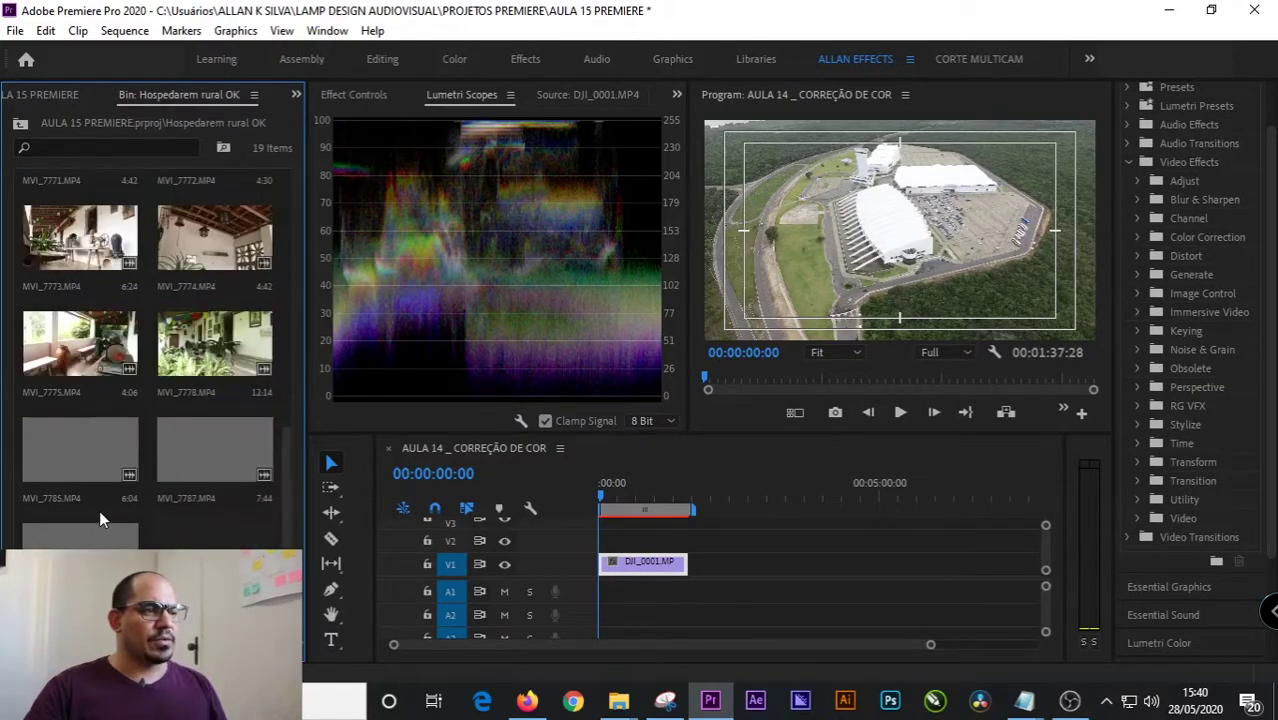
scroll(100, 509, up, 6)
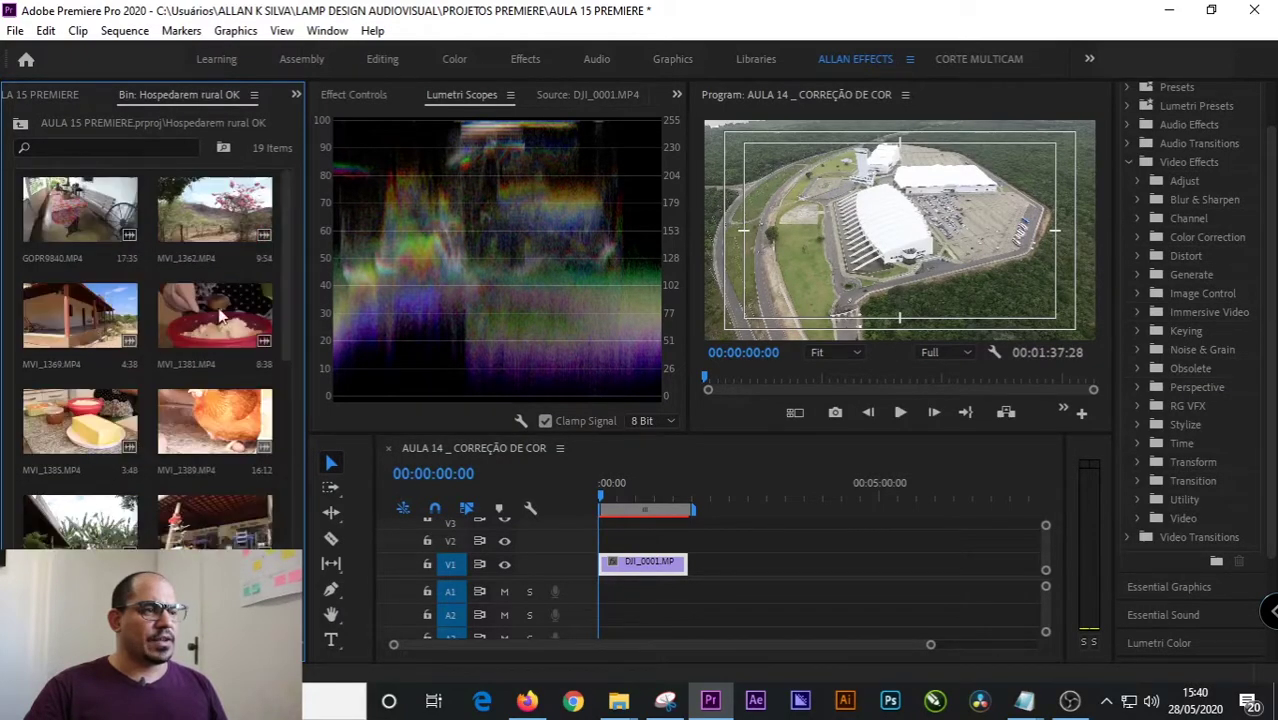
click(241, 347)
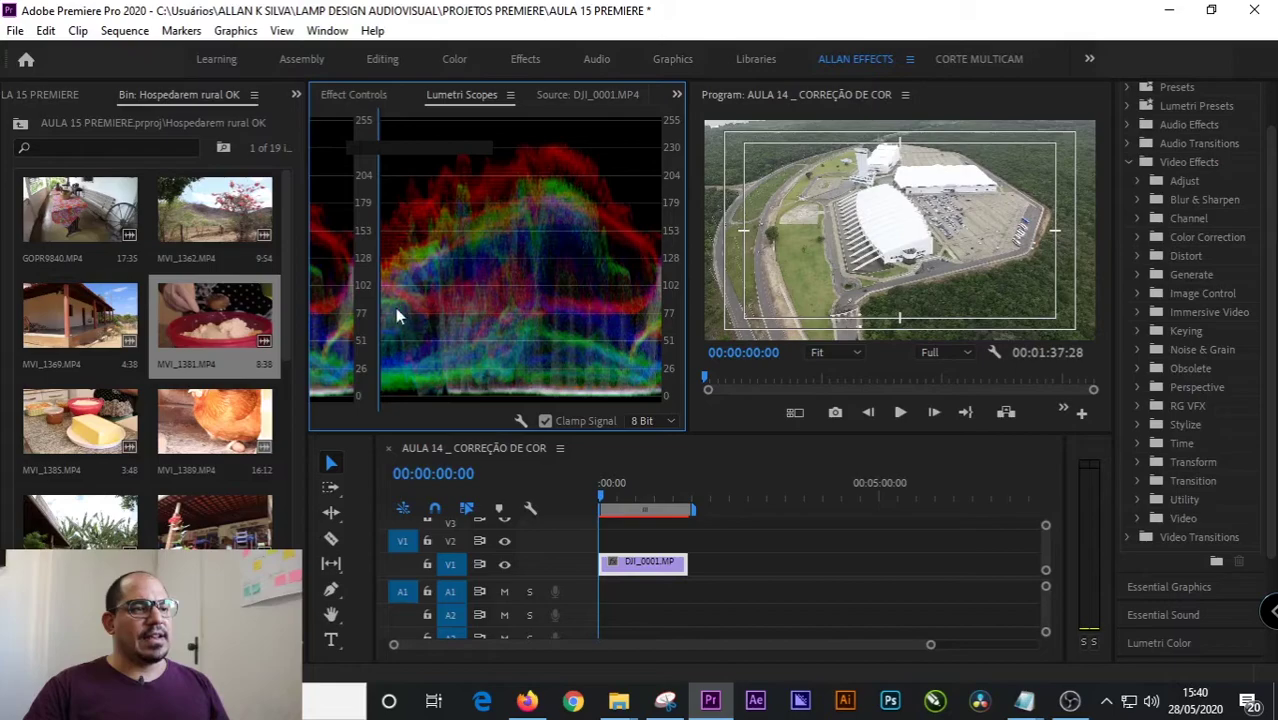
click(92, 417)
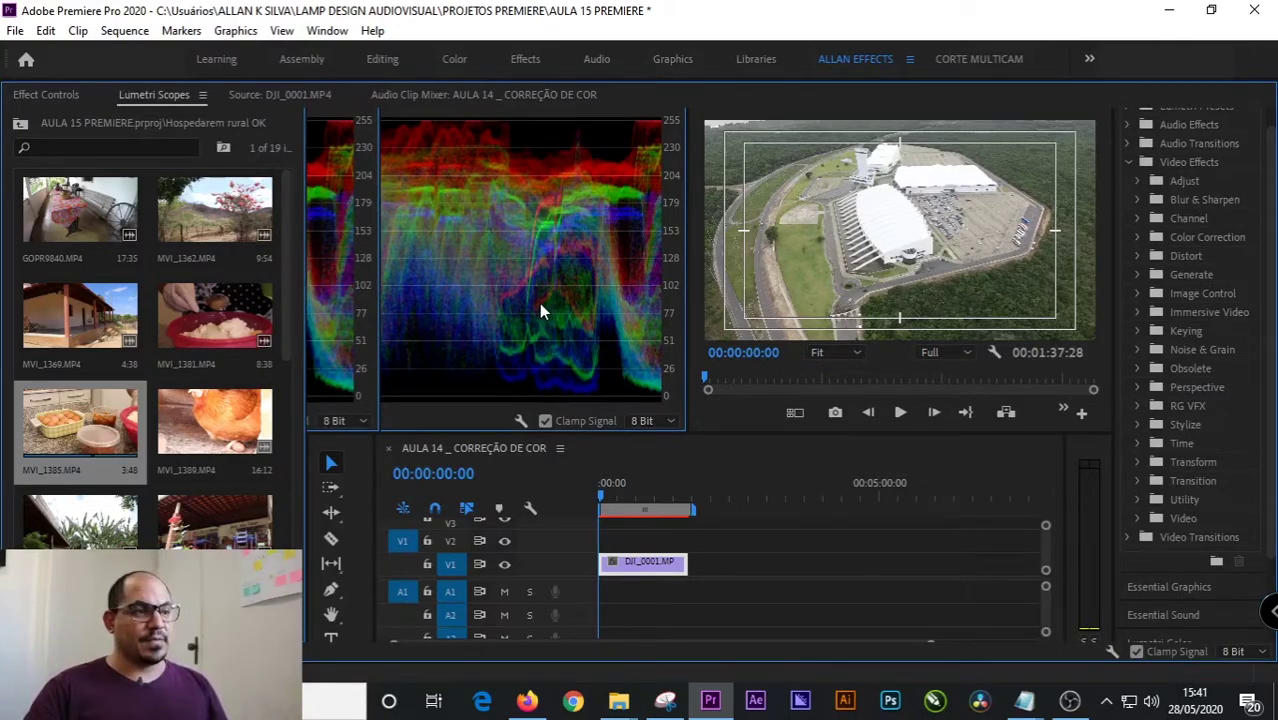
- Add MVI_1385.MP4 to V1 and A1 at about 00:02:47:00, with MVI_1381.MP4 further along the same tracks
click(824, 497)
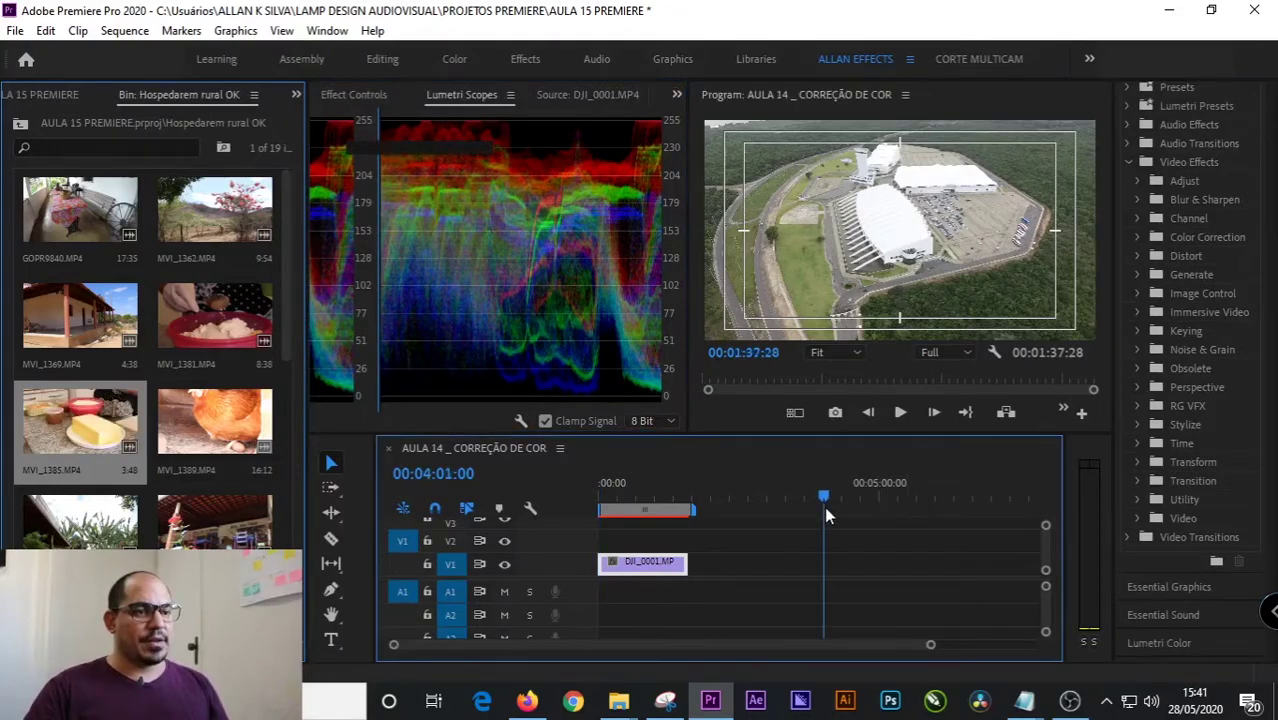
drag(77, 432, 757, 565)
click(757, 503)
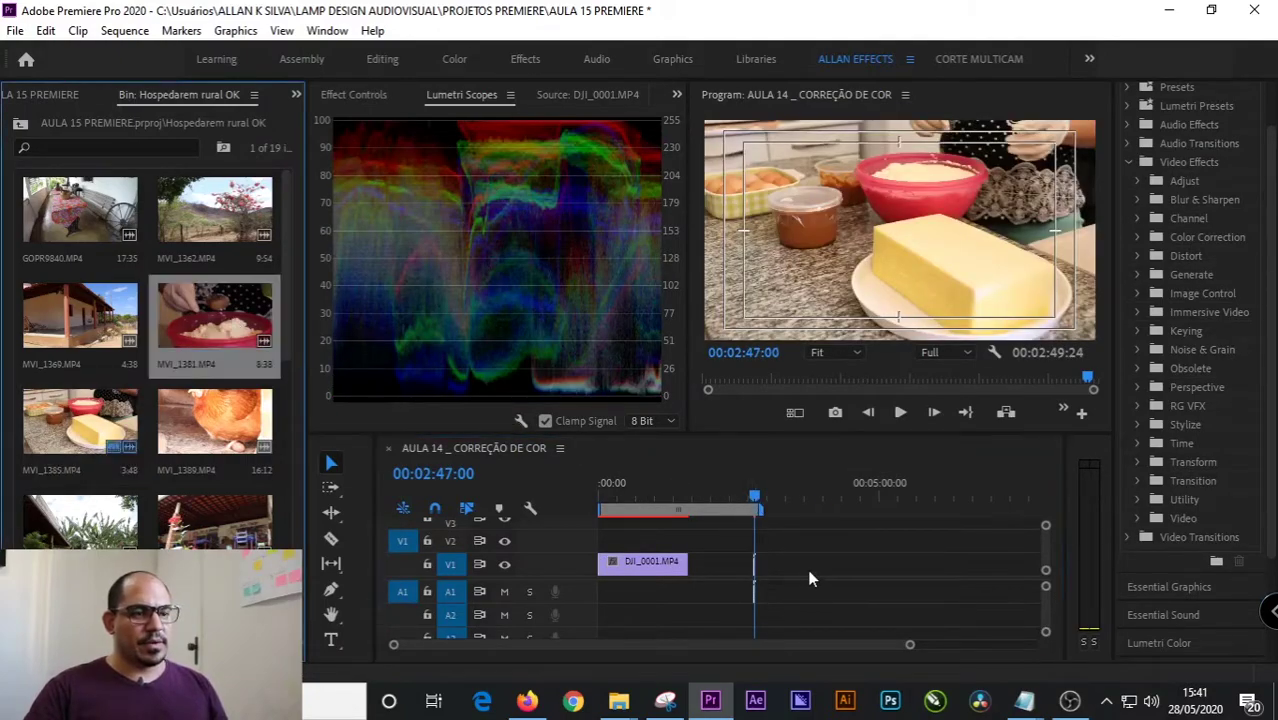
drag(246, 337, 784, 590)
- Examine the waveform of the MVI_1385.MP4 butter shot in an enlarged Lumetri Scopes view
click(524, 265)
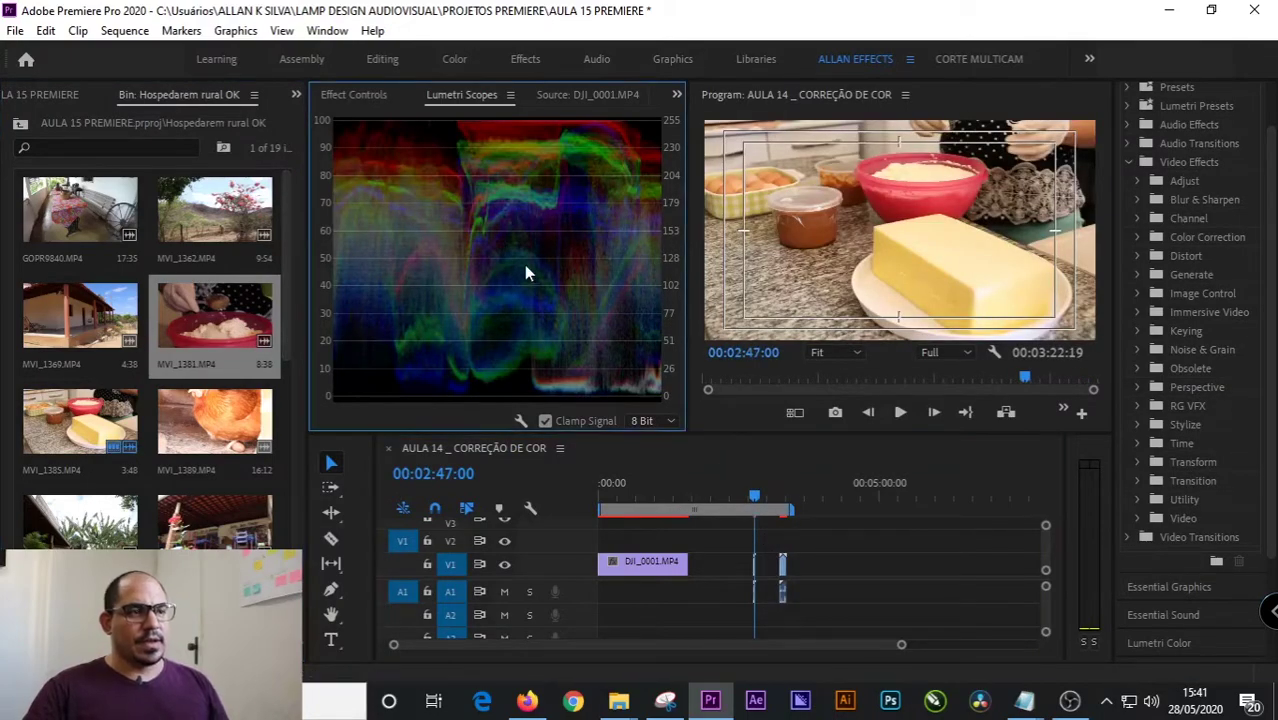
key(grave)
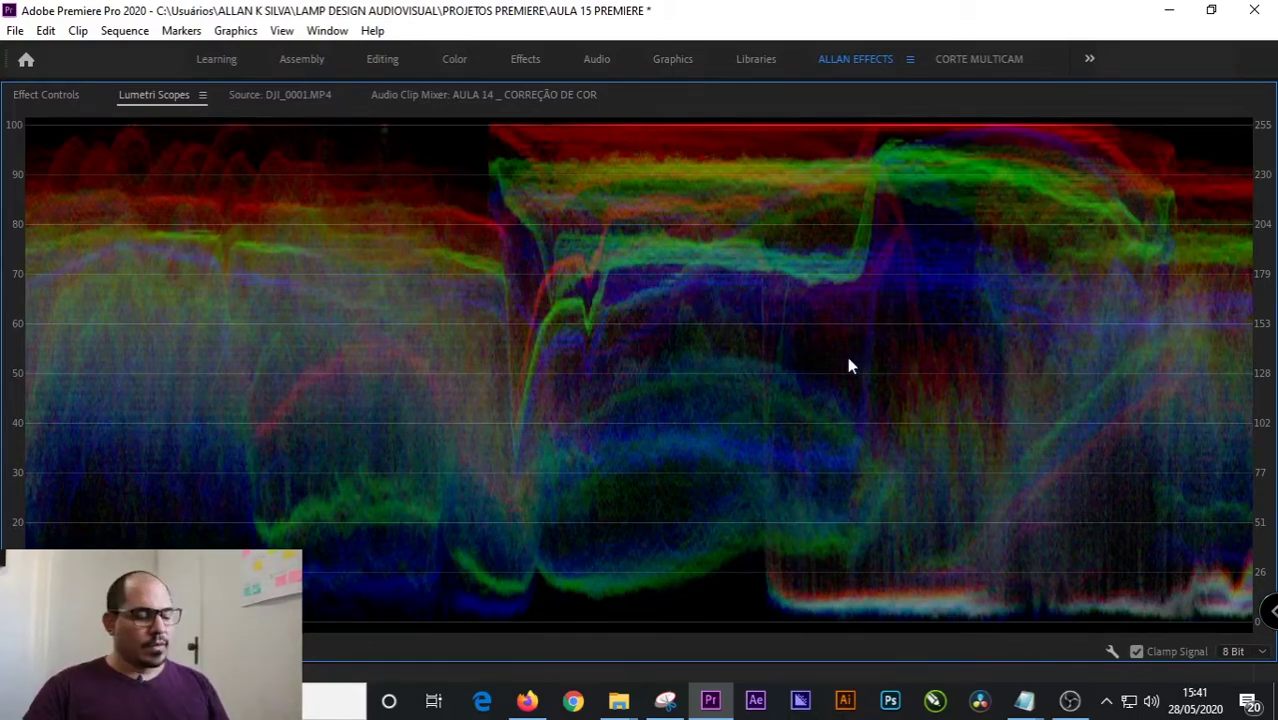
key(grave)
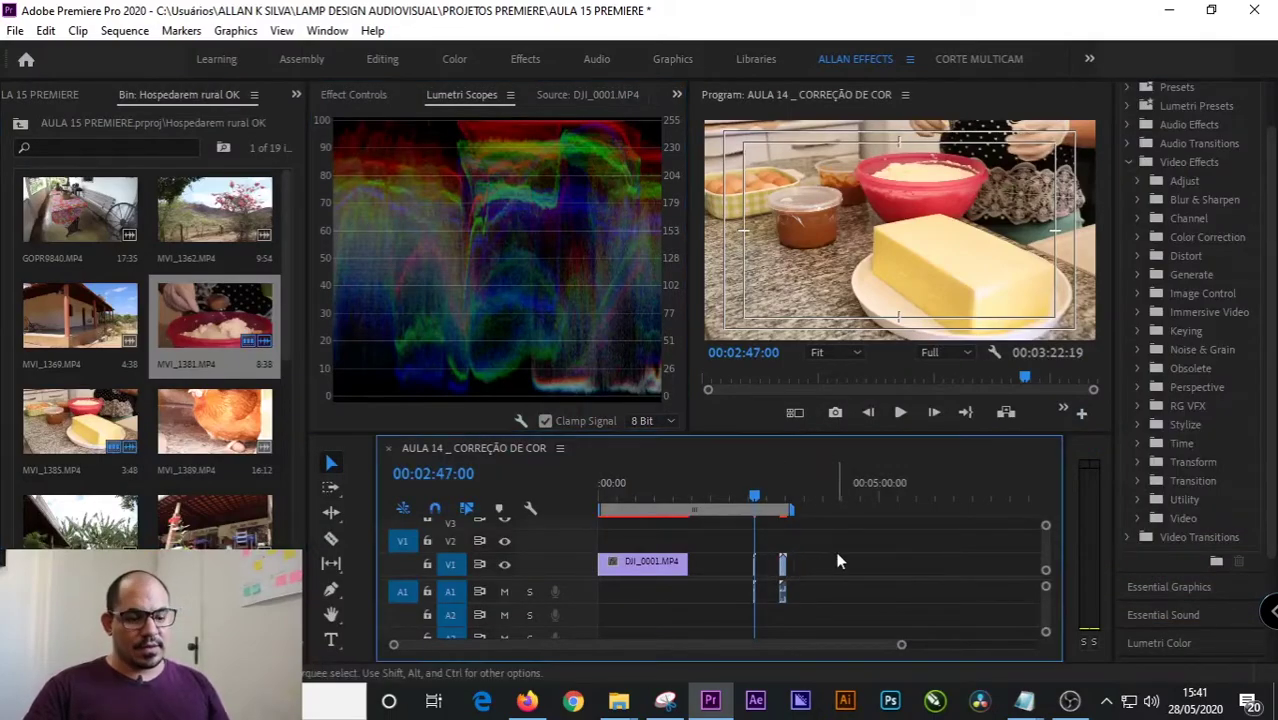
- Examine the MVI_1381.MP4 clip in the Lumetri Scopes, playing the sequence from about 00:03:17:24
key(equal)
key(equal)
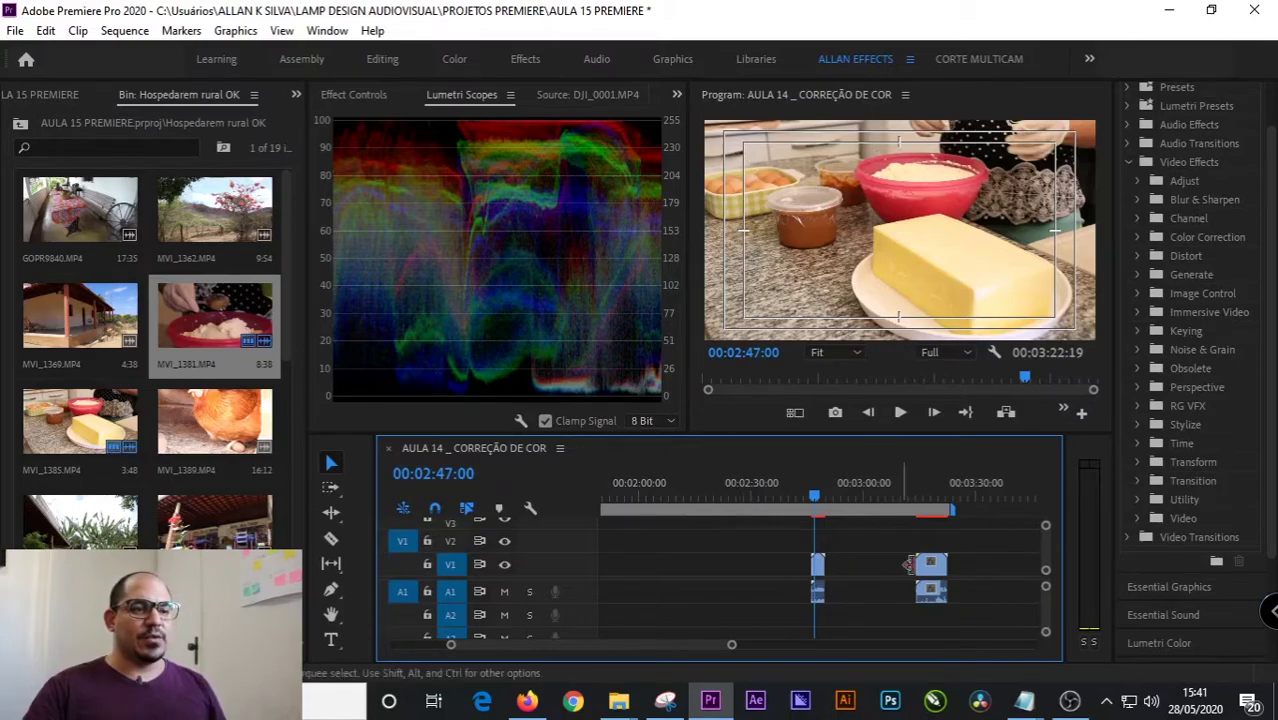
click(935, 509)
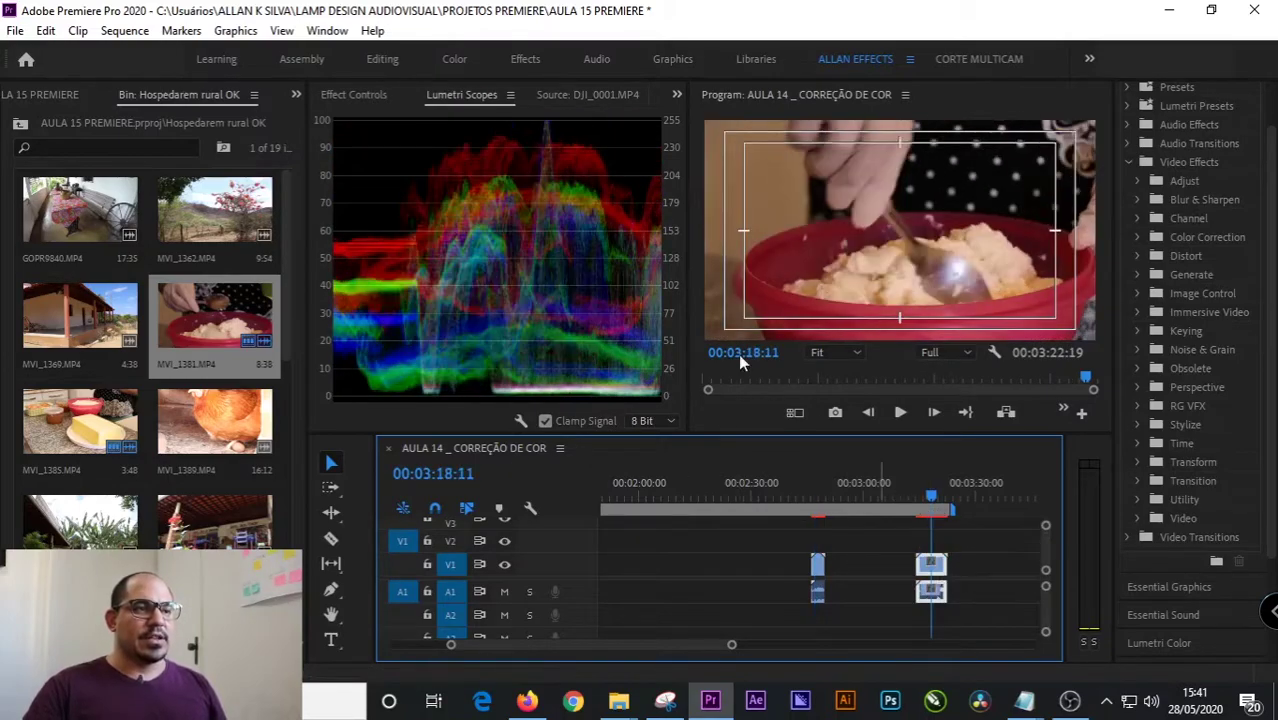
click(533, 202)
drag(937, 507, 928, 507)
key(space)
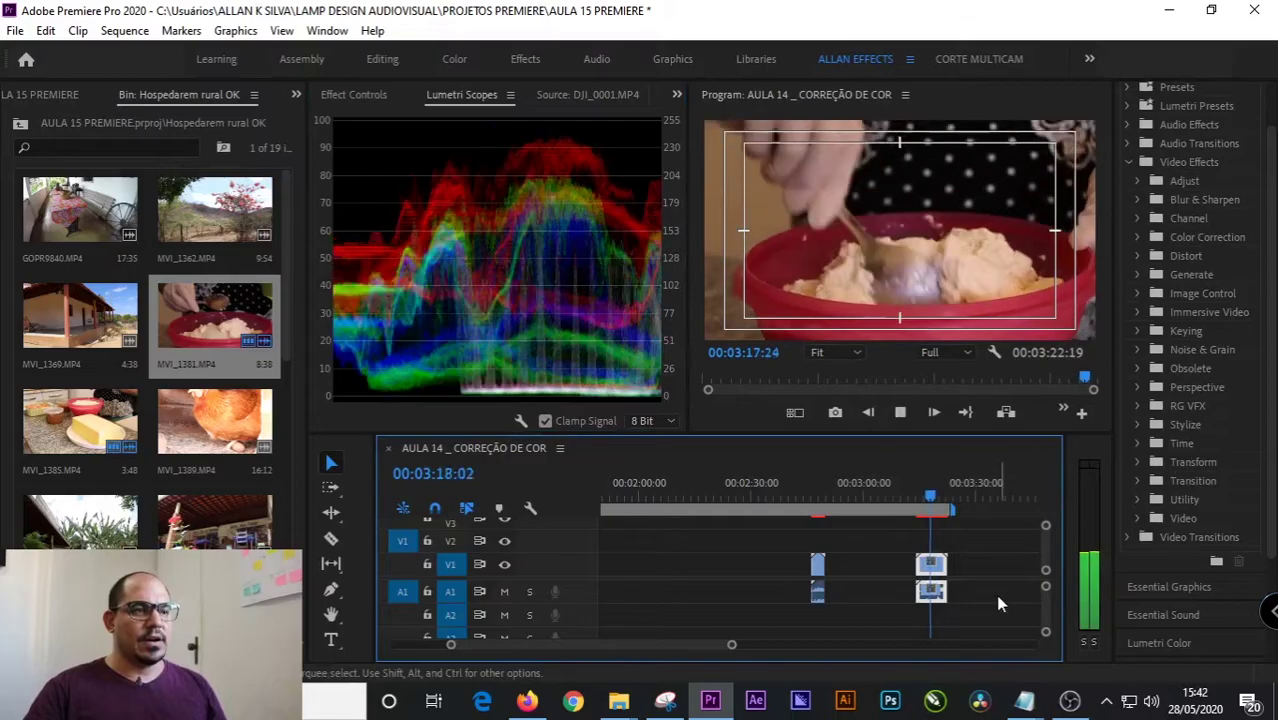
- Stop playback and examine the MVI_1381.MP4 waveform in an enlarged Lumetri Scopes view
key(space)
key(grave)
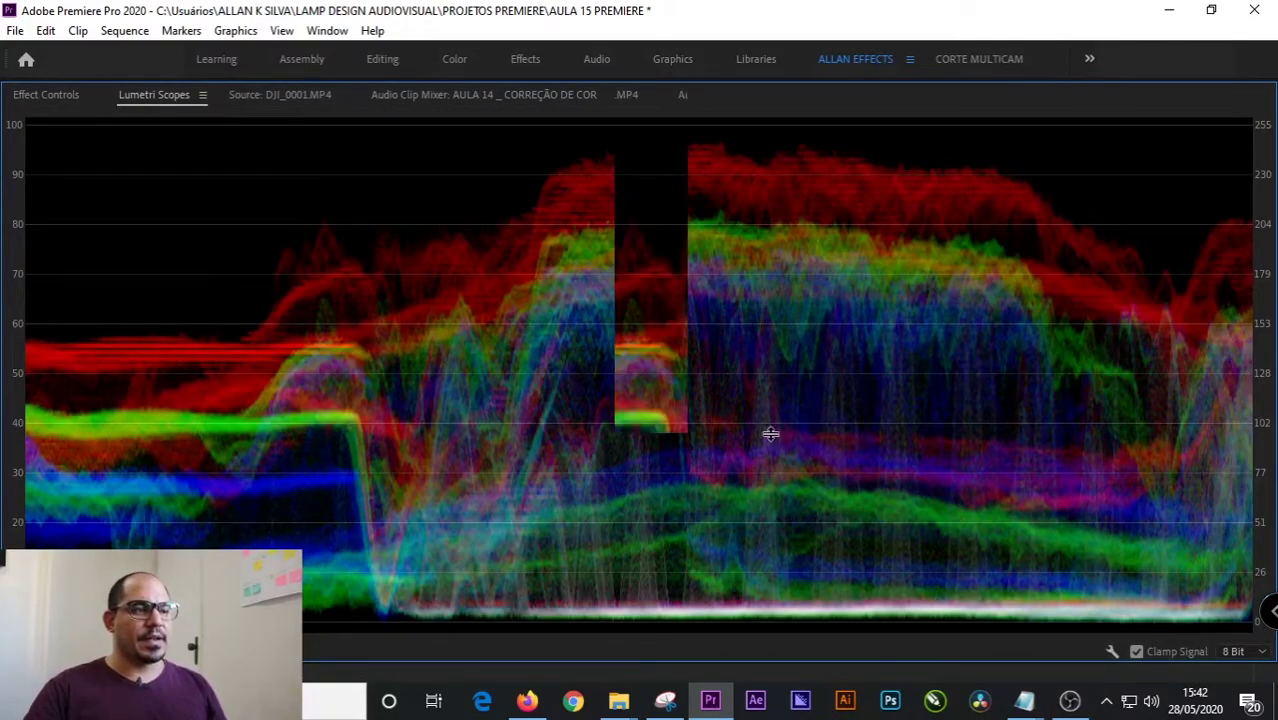
key(grave)
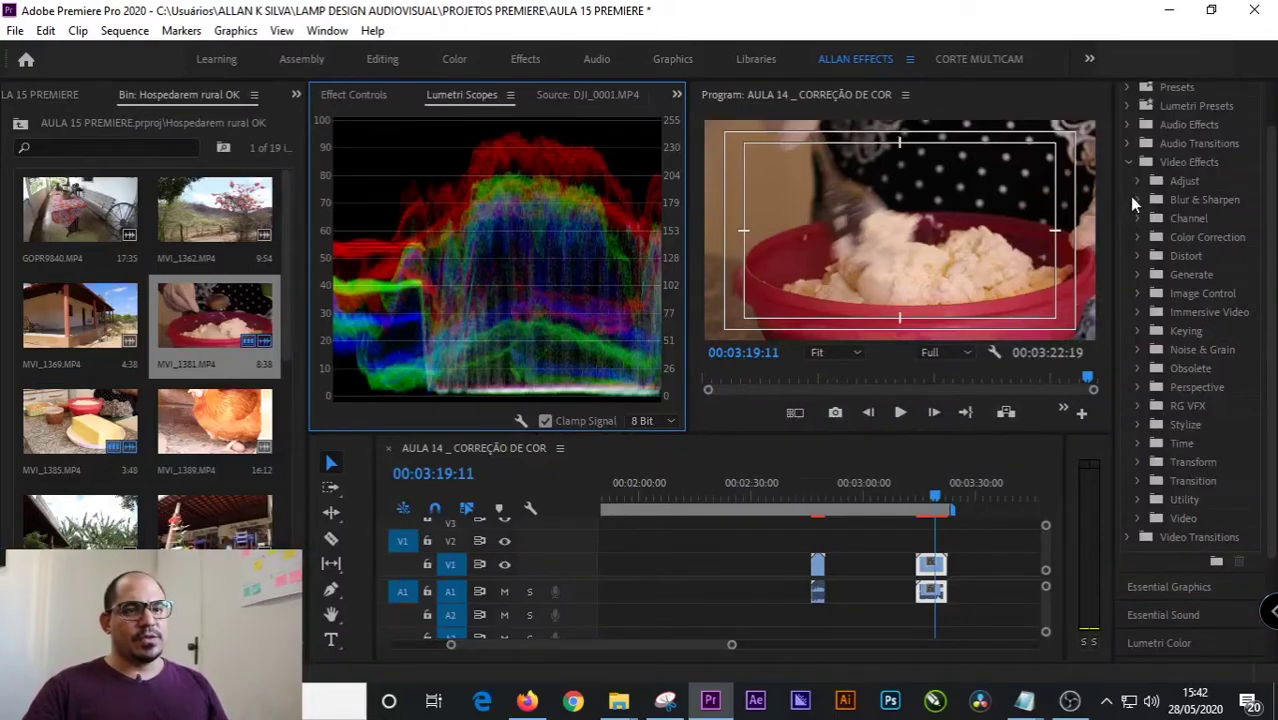
- Expand the Color Correction video effects and examine the available effects in an enlarged view
scroll(1230, 320, down, 1)
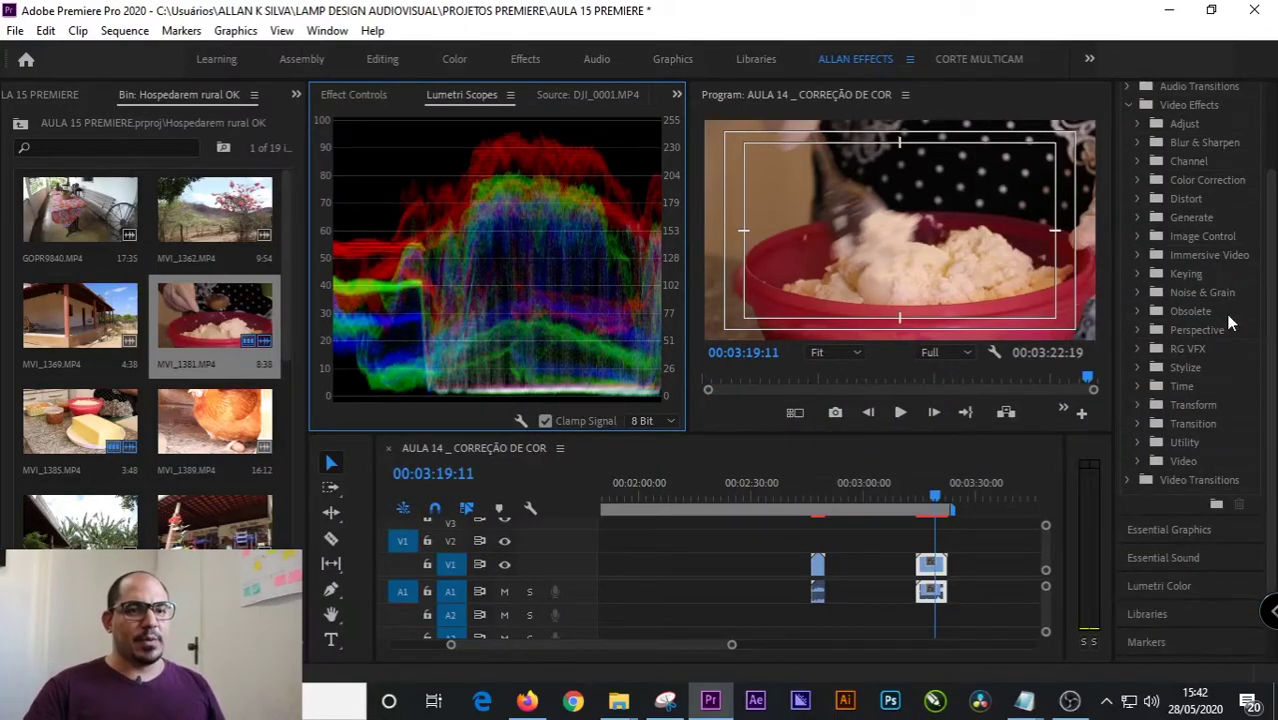
click(1137, 180)
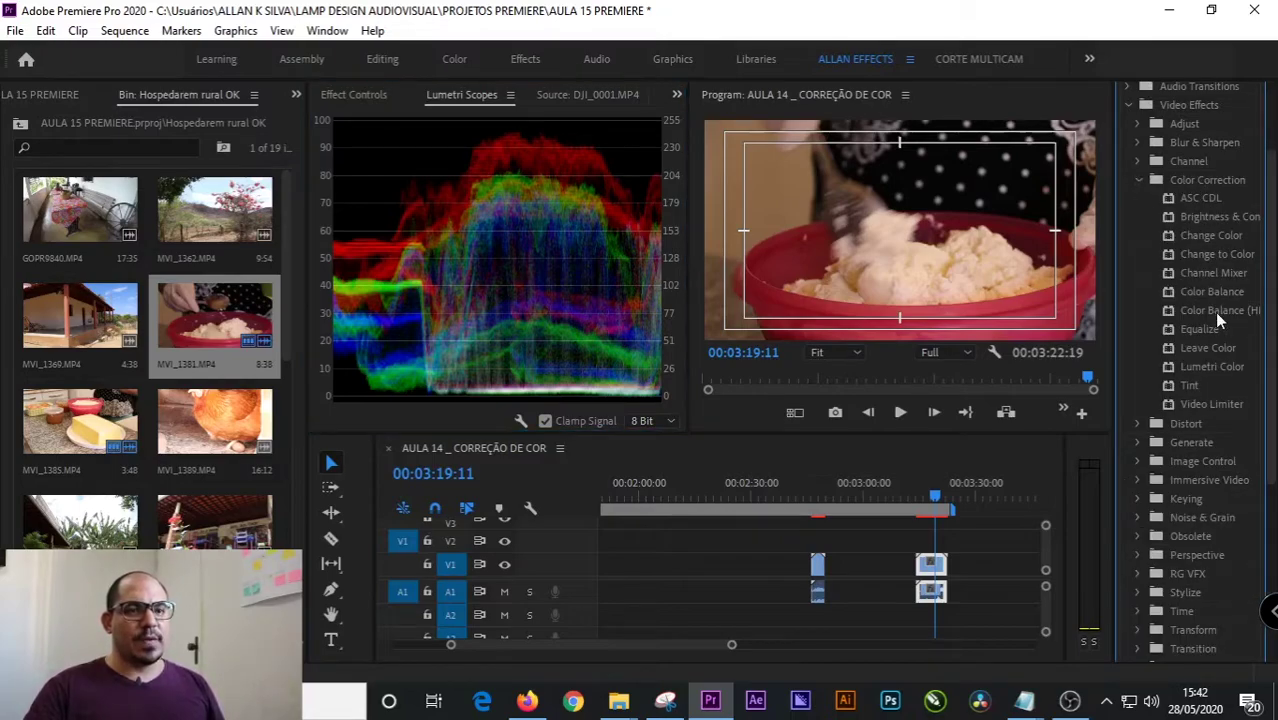
click(1208, 217)
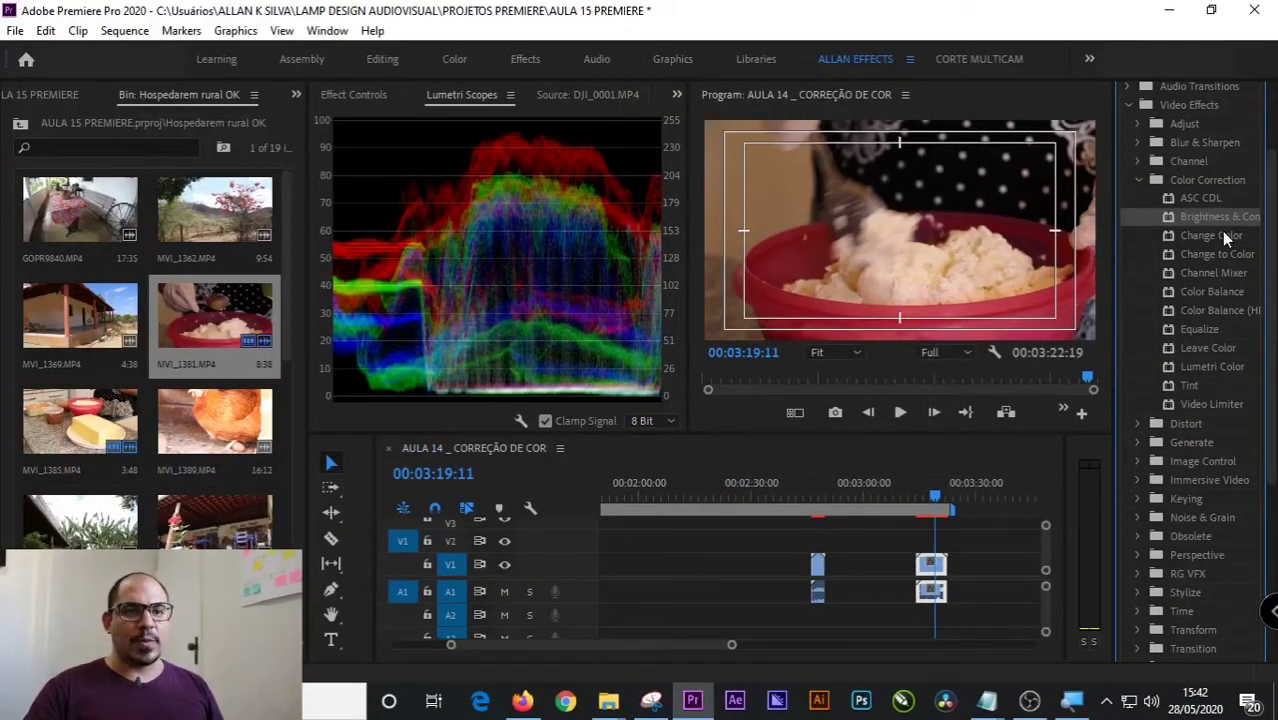
click(1195, 180)
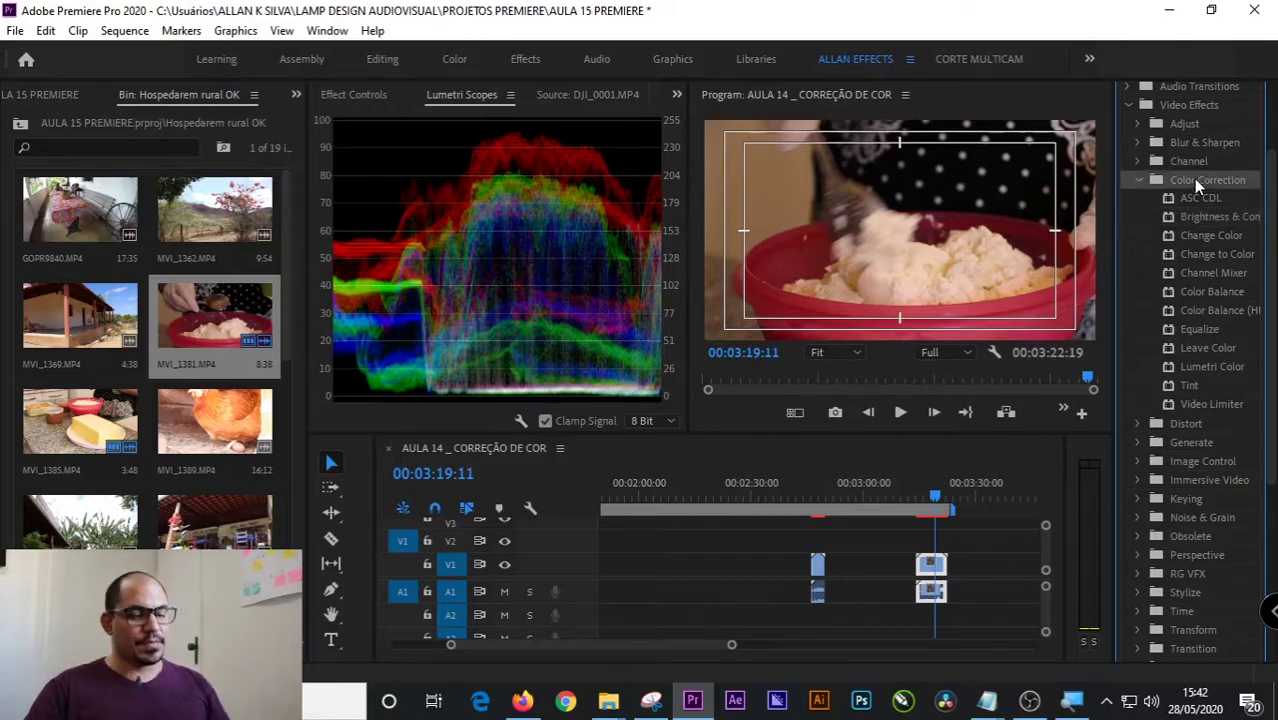
key(grave)
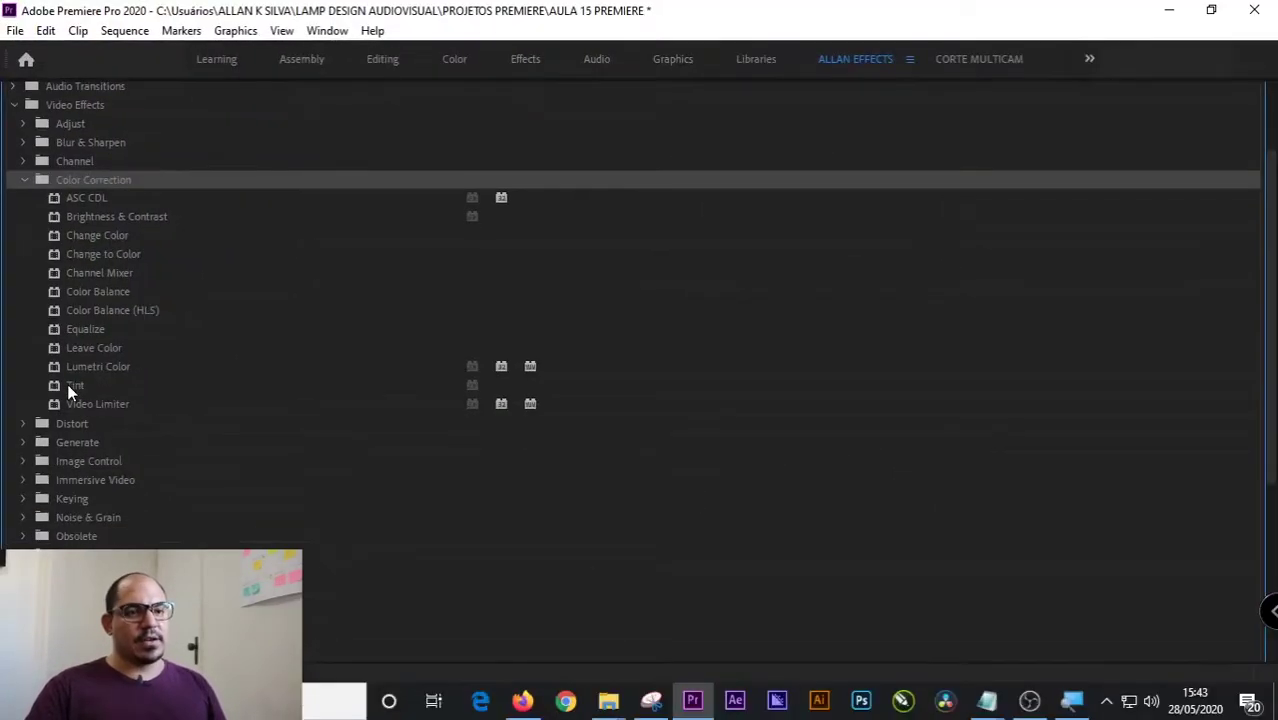
click(528, 352)
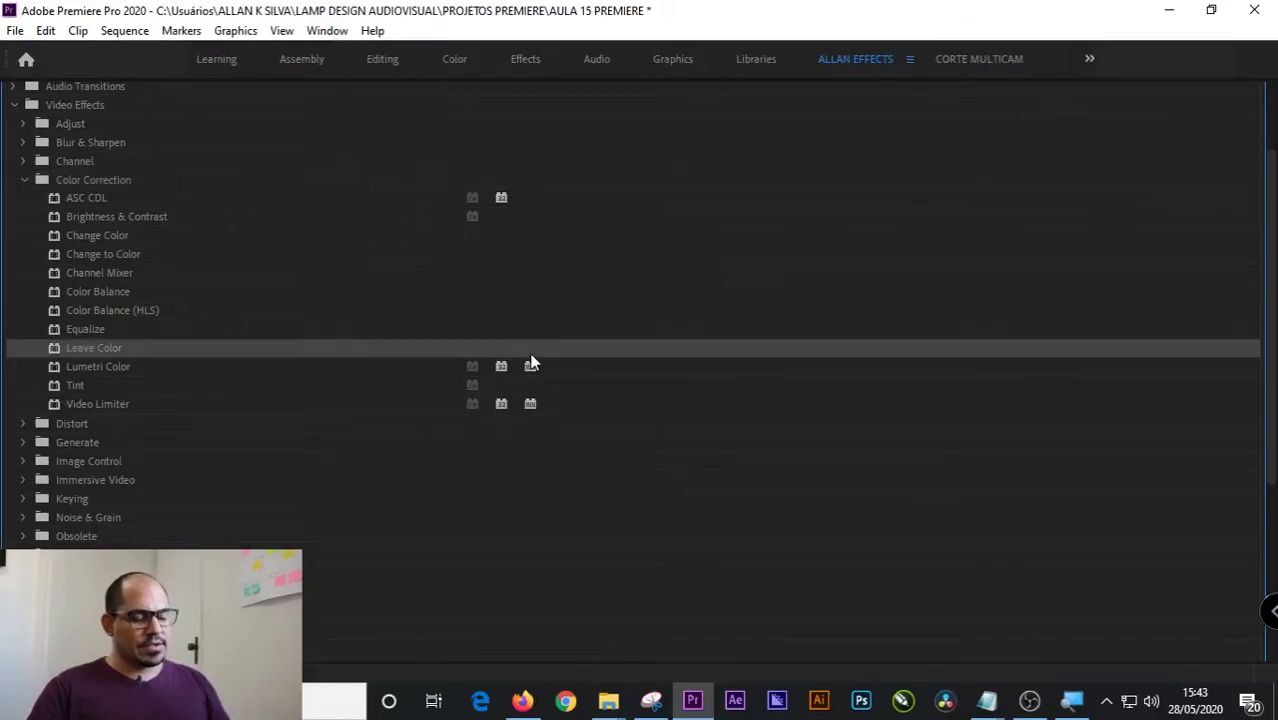
key(grave)
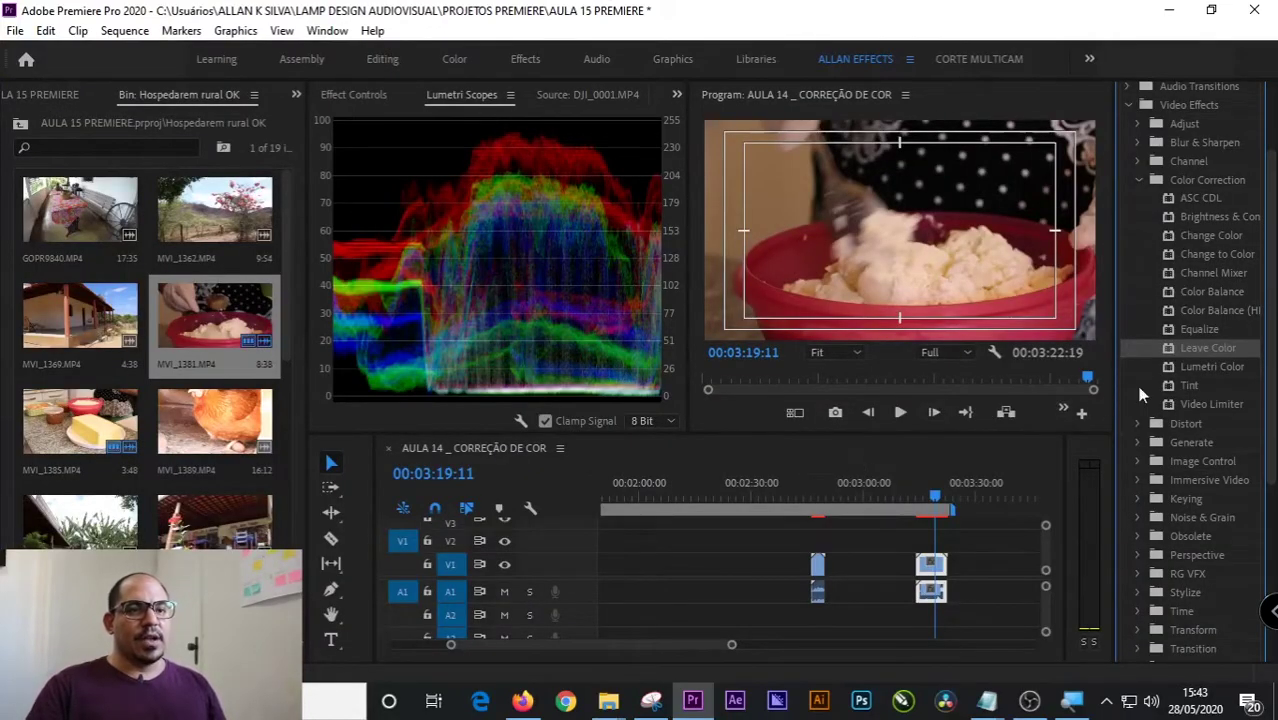
- Apply the Brightness & Contrast effect to the MVI_1381.MP4 clip on V1 and open its Effect Controls
drag(1242, 220, 933, 564)
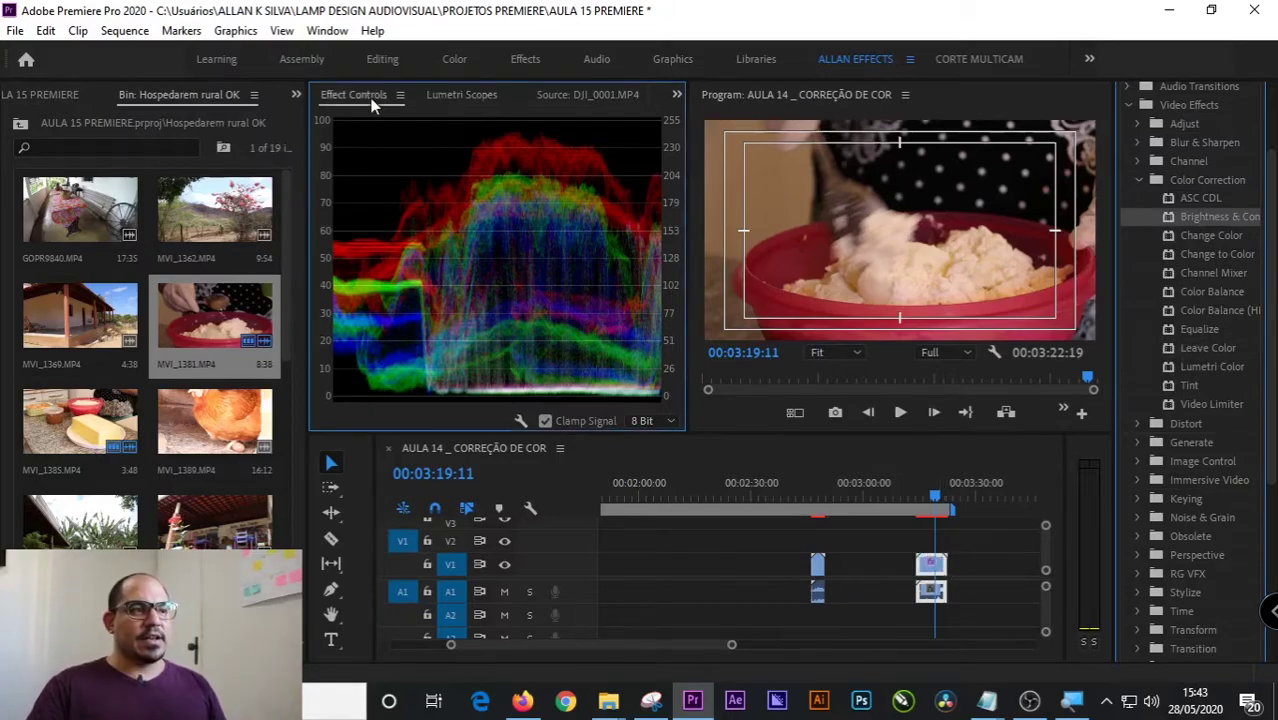
click(371, 98)
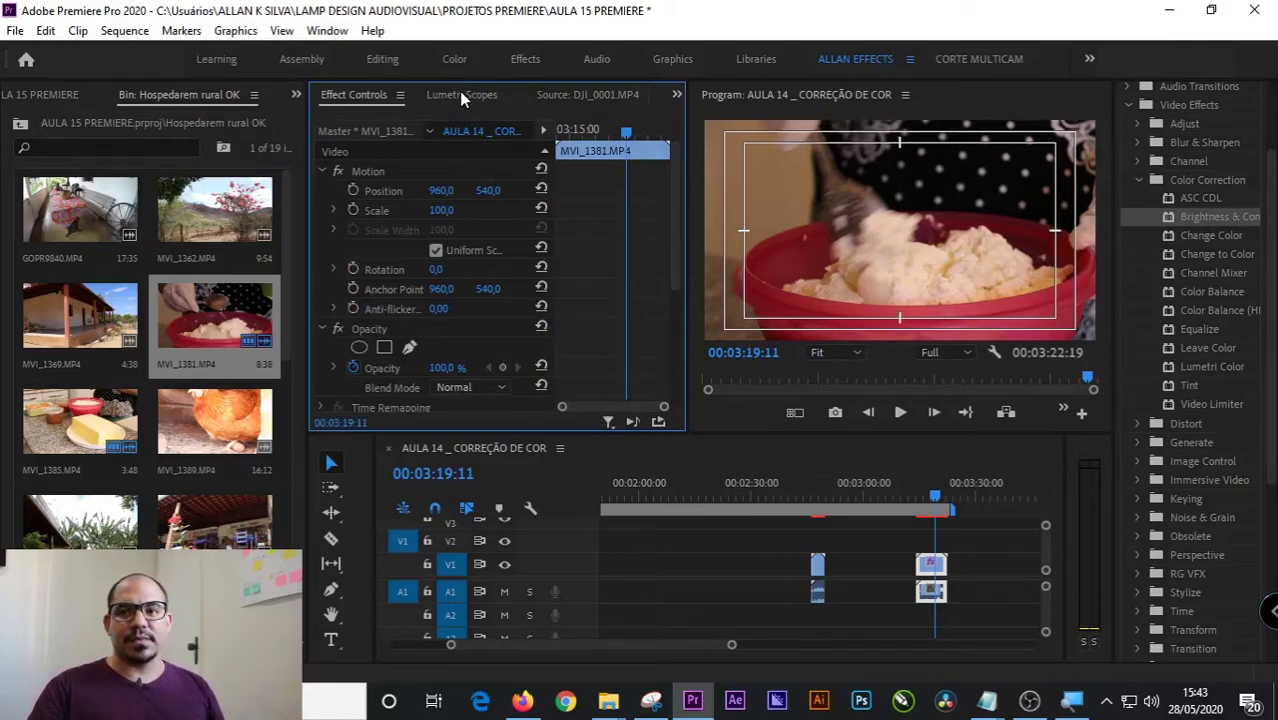
- Dock Lumetri Scopes with the Program monitor and display the Brightness & Contrast parameters of the MVI_1381.MP4 clip
drag(466, 95, 932, 239)
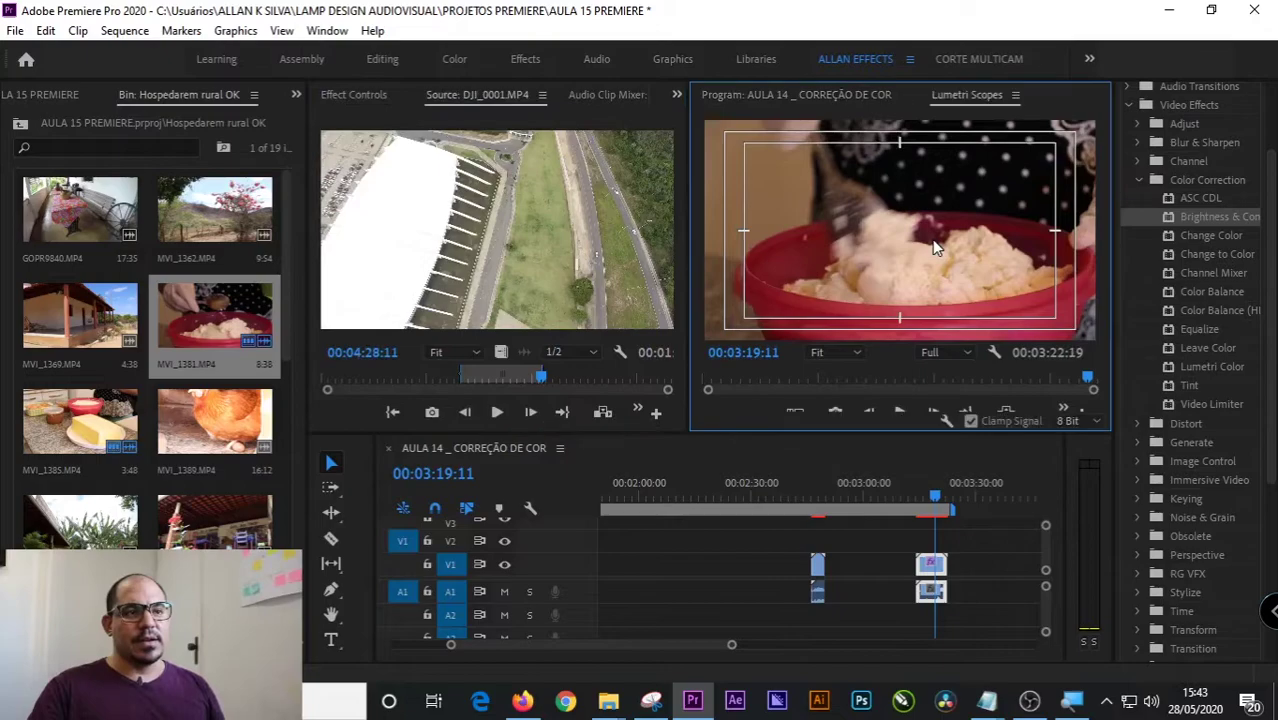
click(984, 565)
click(931, 564)
click(371, 100)
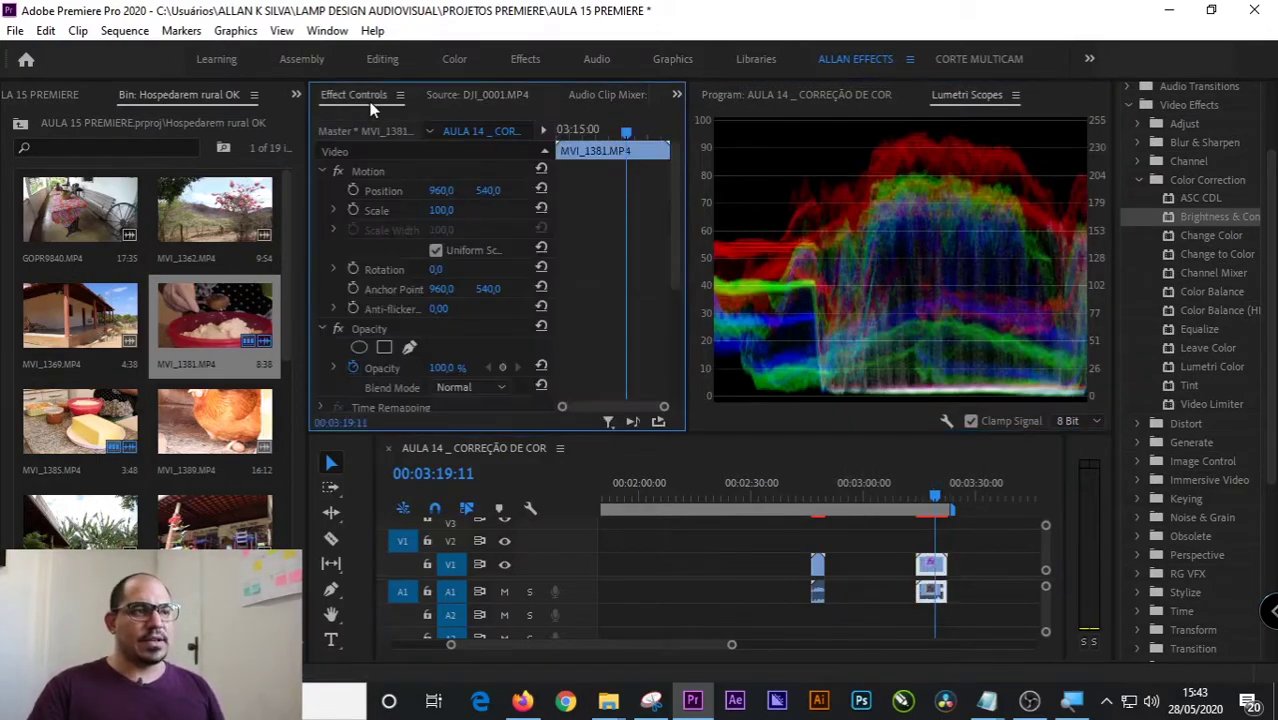
drag(670, 258, 671, 327)
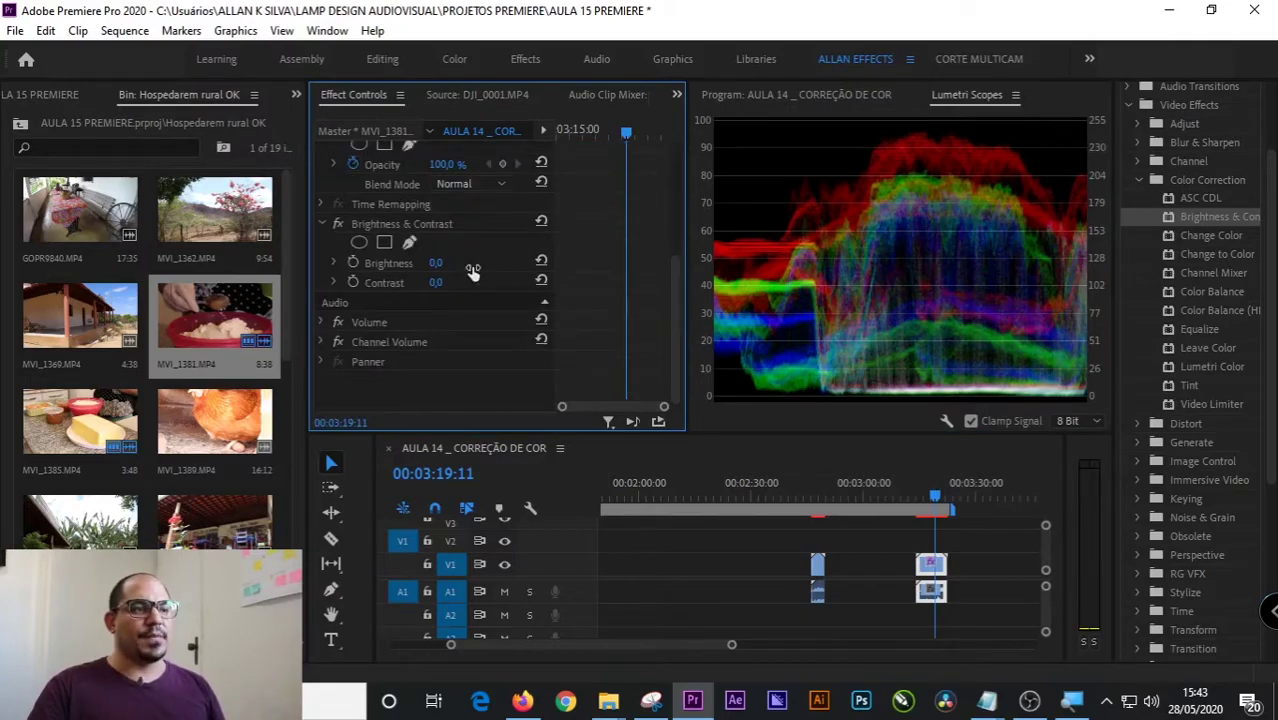
- Test Brightness at -100 and Contrast at about -81 against the Lumetri Scopes, resetting both to 0
drag(432, 266, 335, 262)
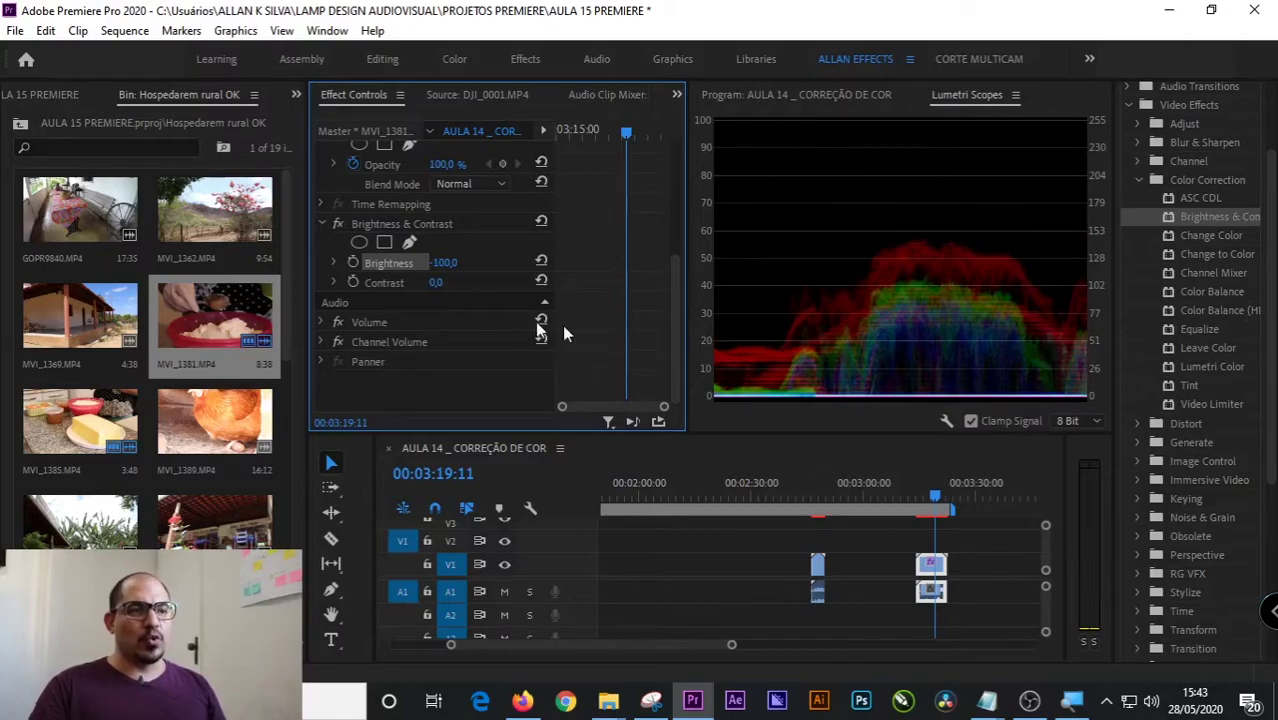
mouse_move(436, 282)
mouse_down()
mouse_move(479, 282)
mouse_move(370, 282)
mouse_move(453, 283)
mouse_up()
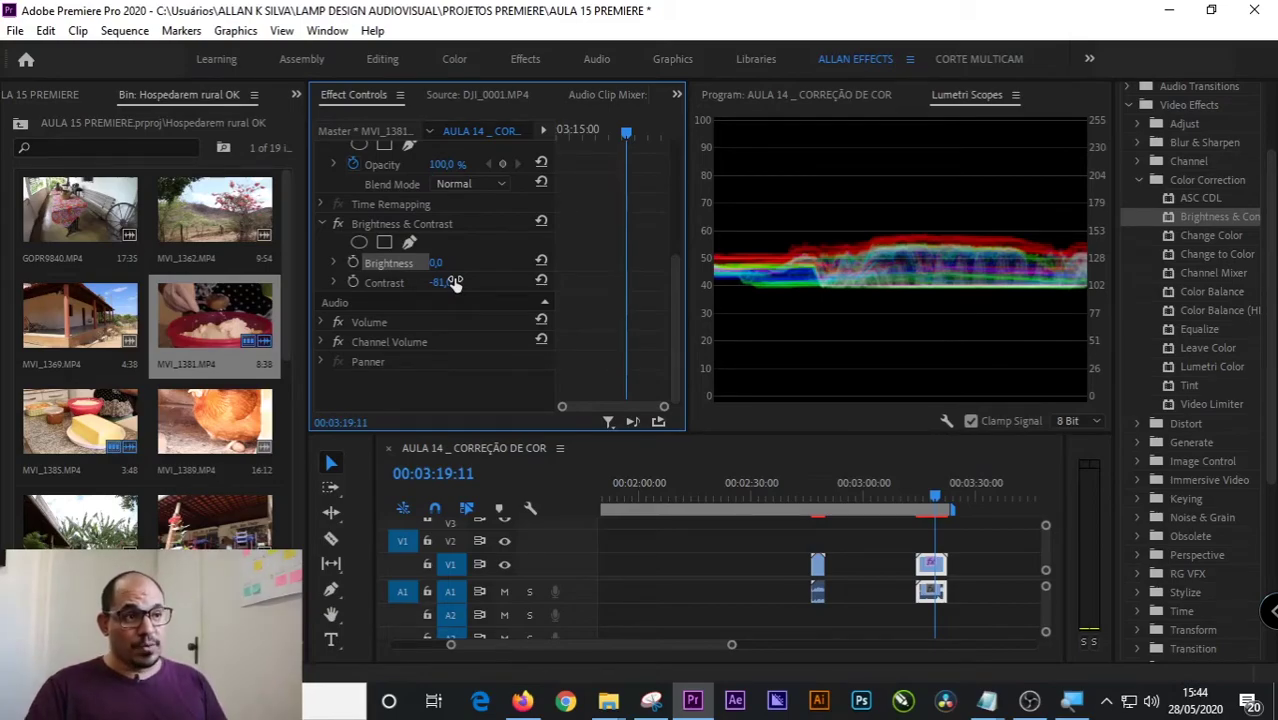
click(541, 281)
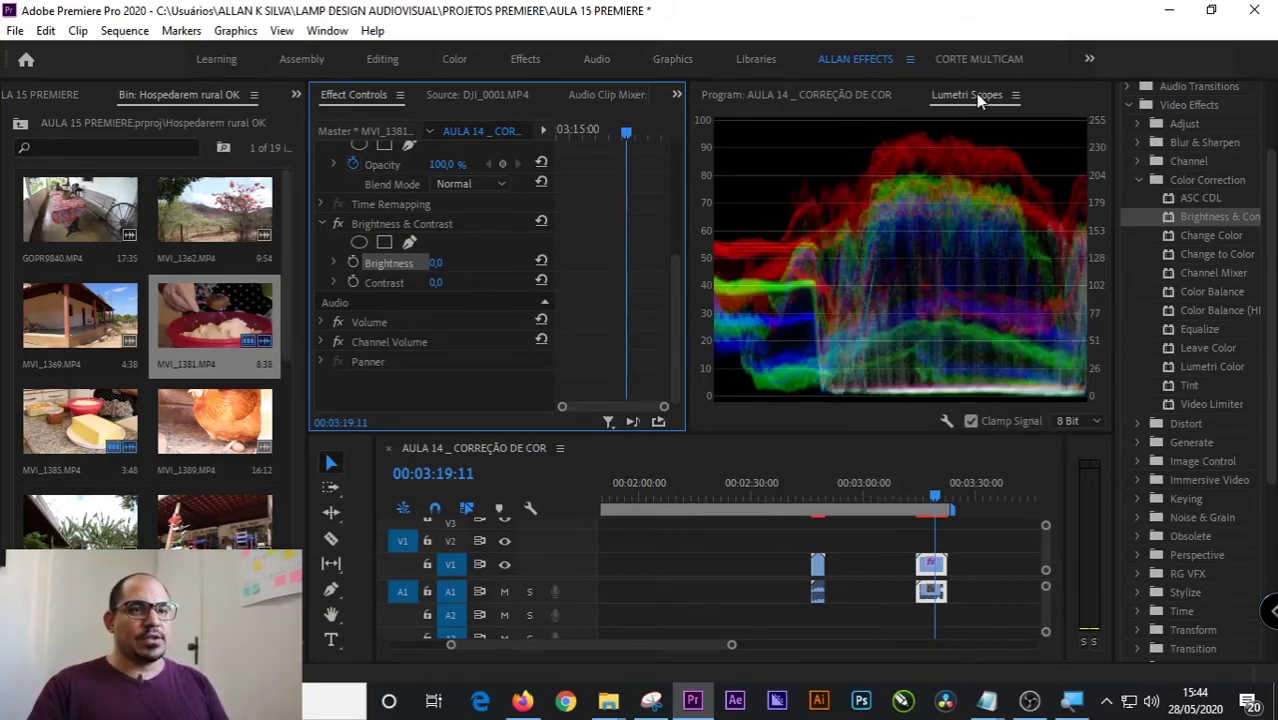
- Dock Lumetri Scopes back with the Effect Controls group and bring Effect Controls to the front
drag(527, 232, 520, 236)
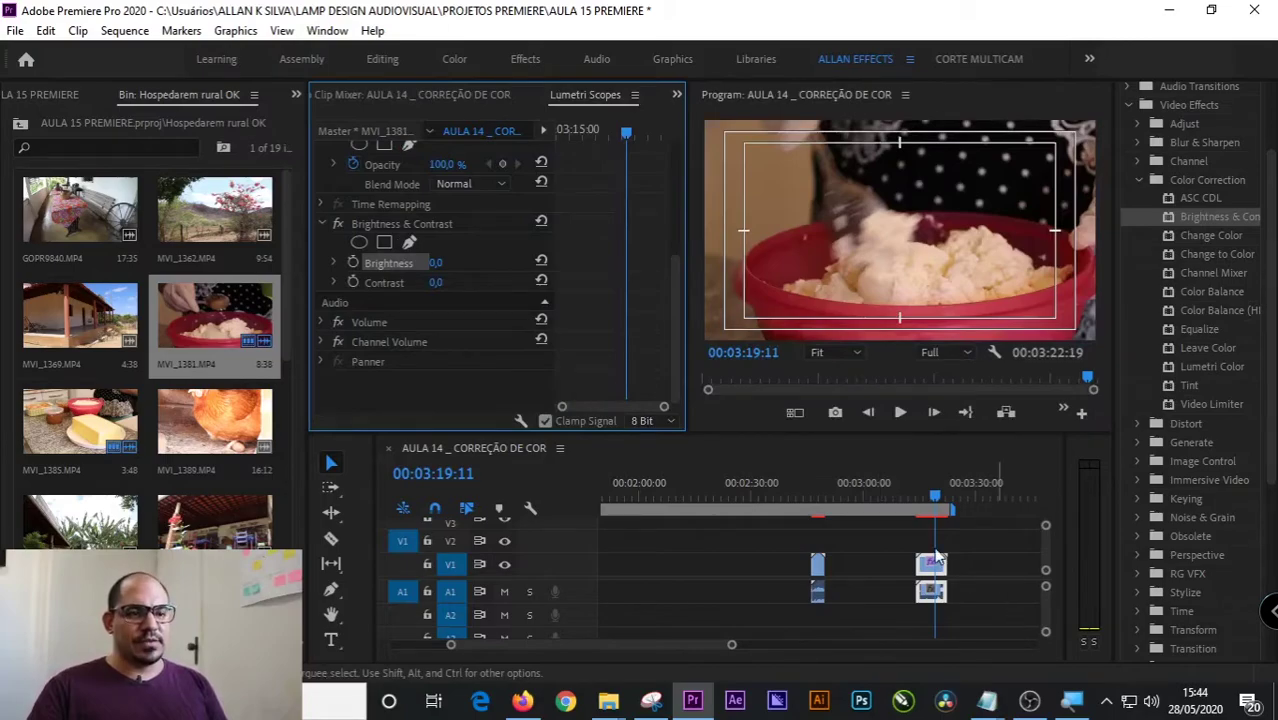
click(450, 94)
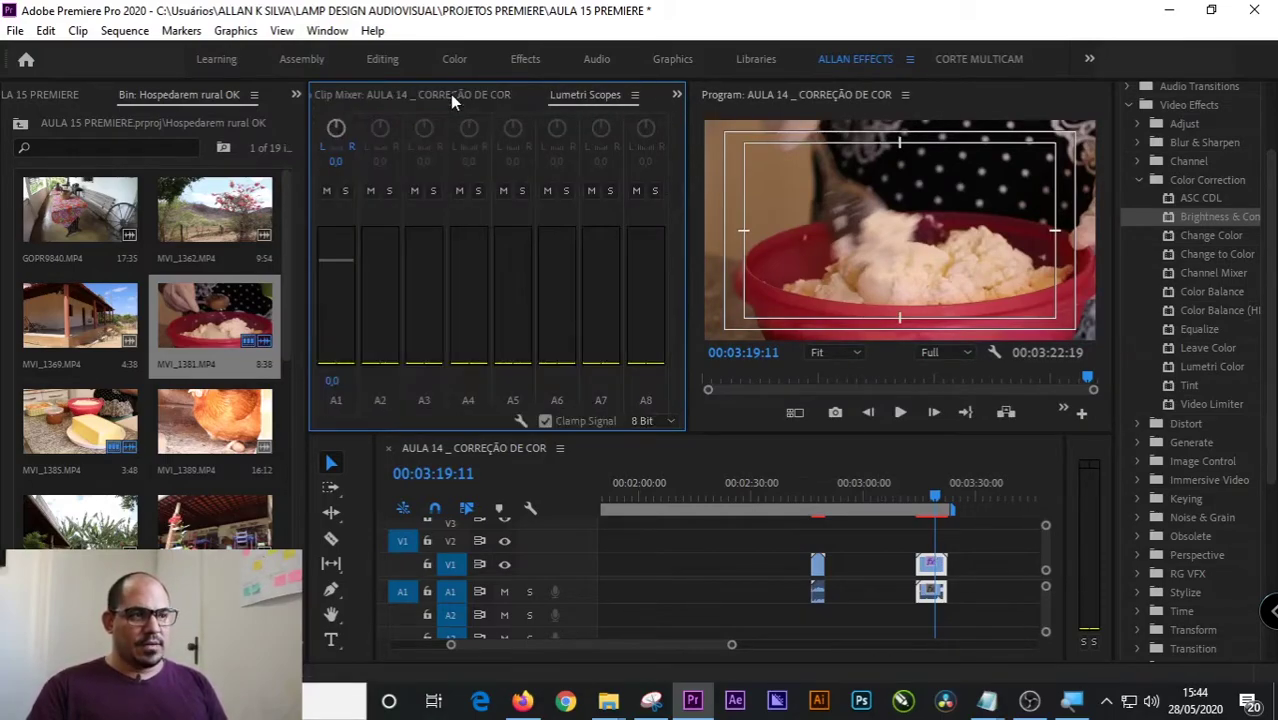
right_click(397, 91)
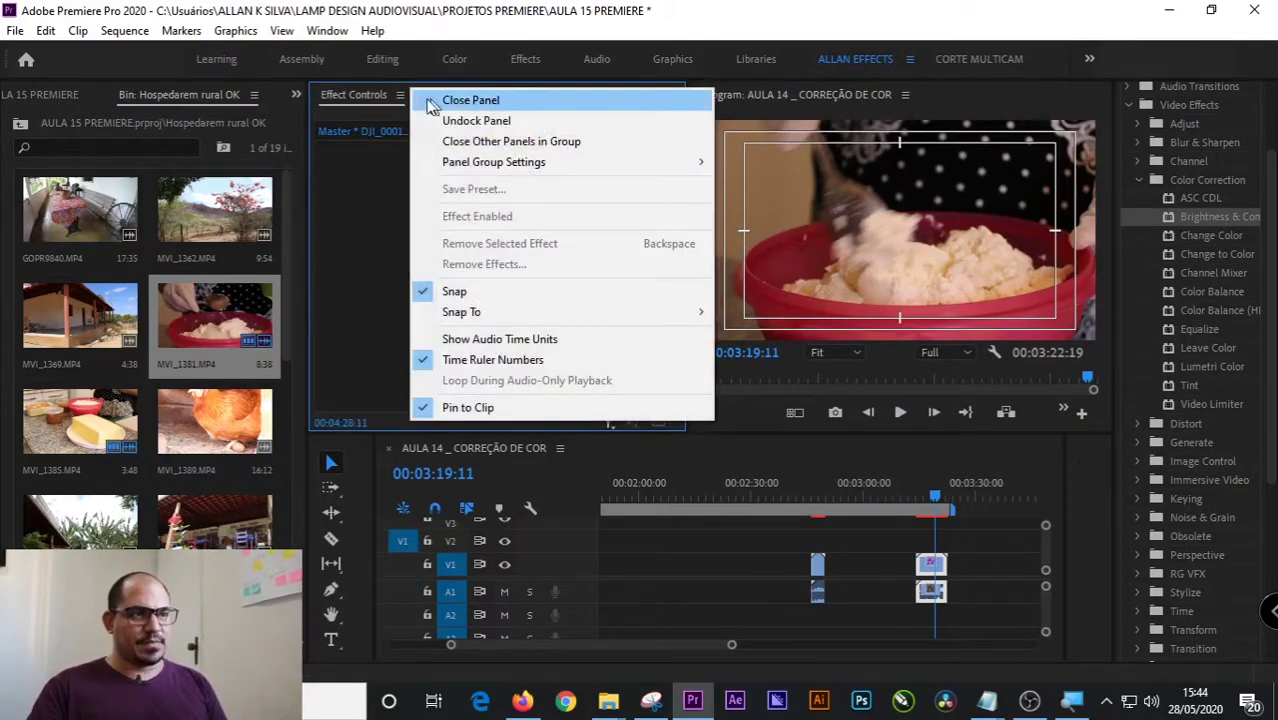
click(445, 100)
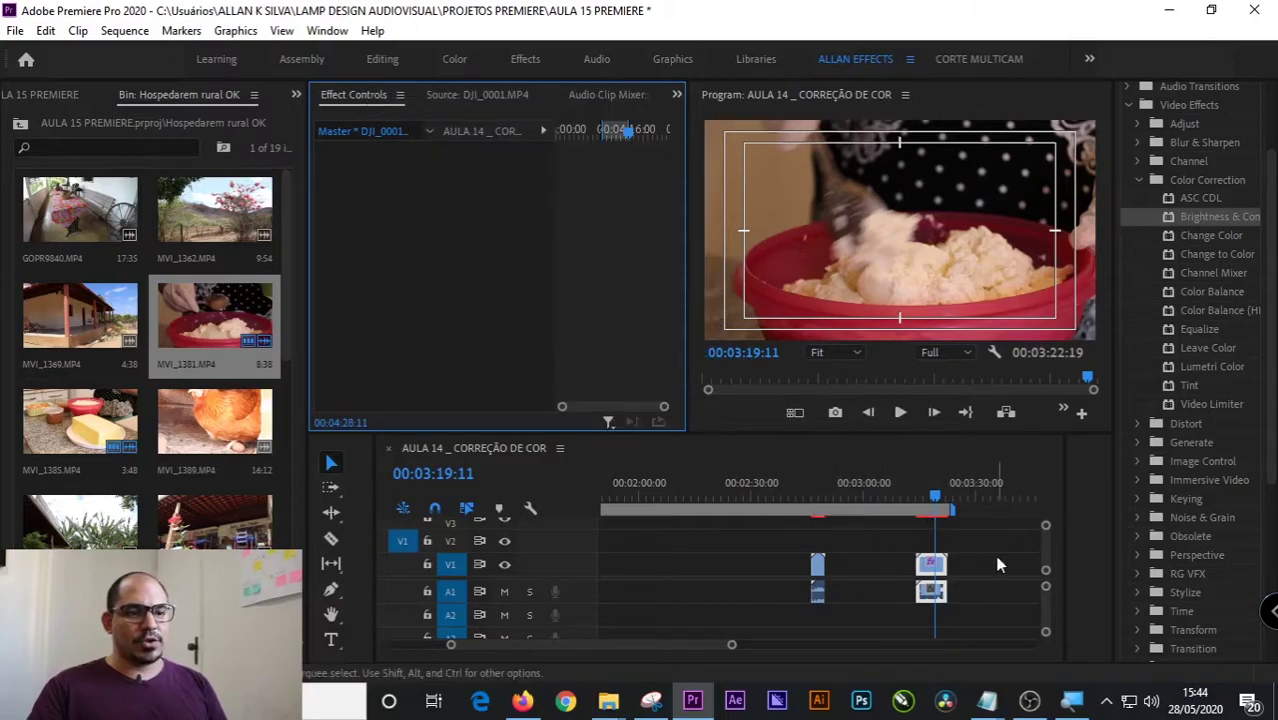
- Set the Brightness of the MVI_1381.MP4 clip to 100
click(932, 565)
scroll(573, 311, down, 5)
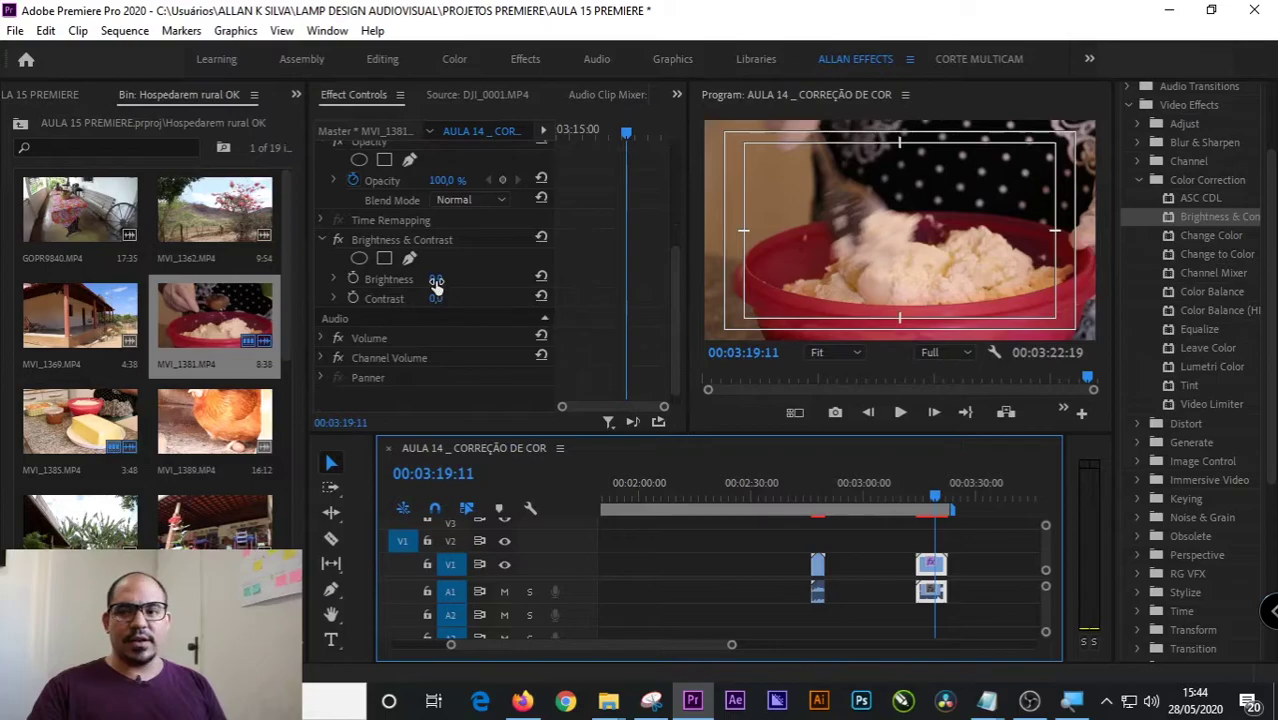
click(436, 280)
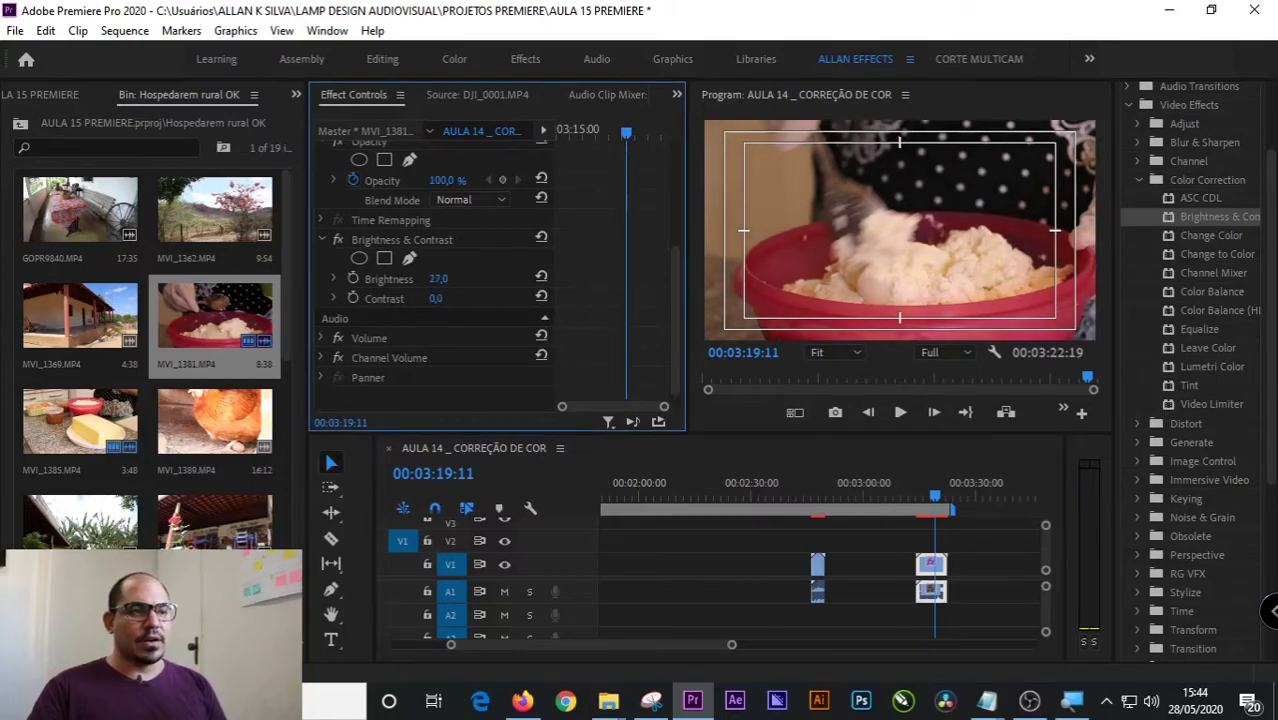
drag(436, 280, 456, 282)
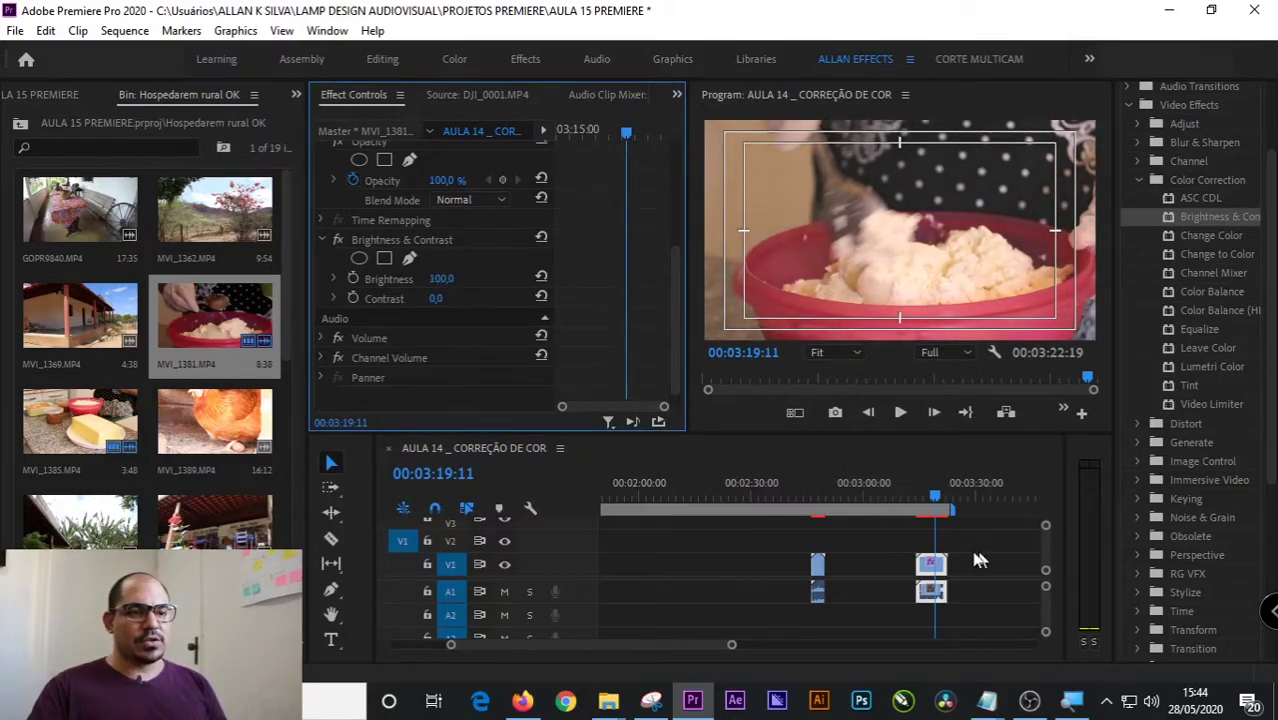
- Try Brightness at -98 on the MVI_1381.MP4 clip and undo the brightness changes
click(933, 568)
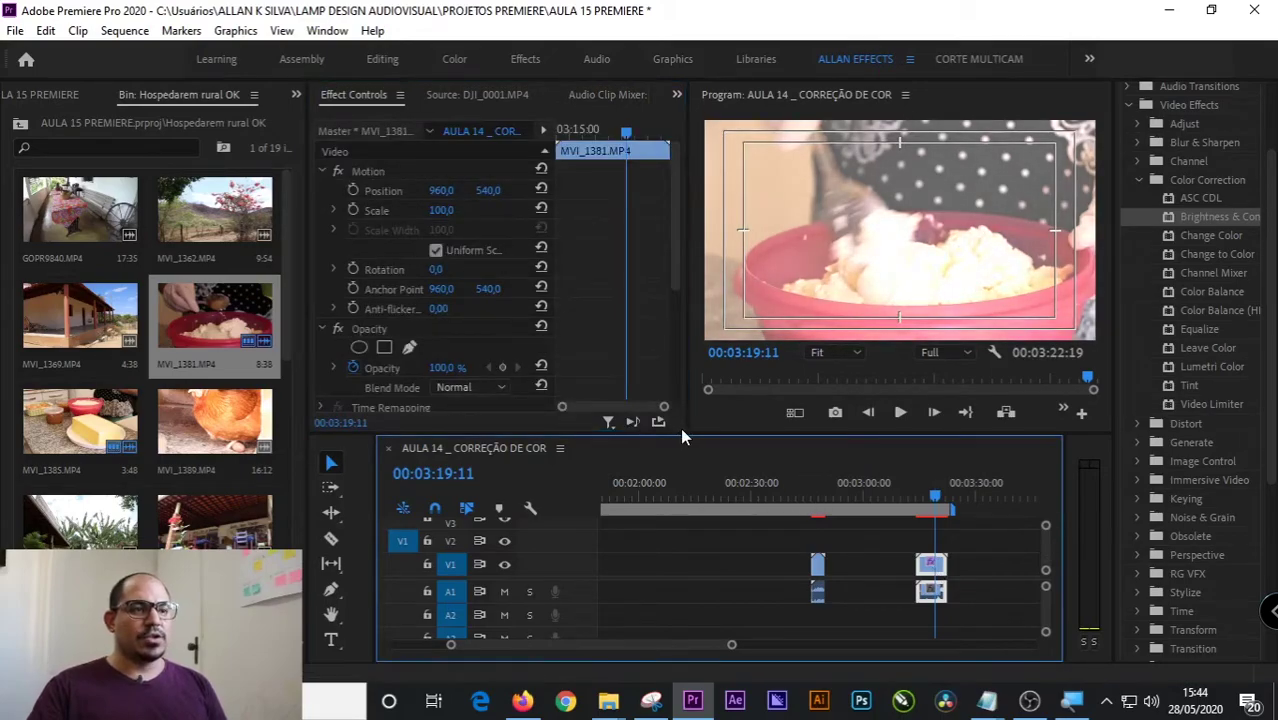
drag(676, 262, 670, 375)
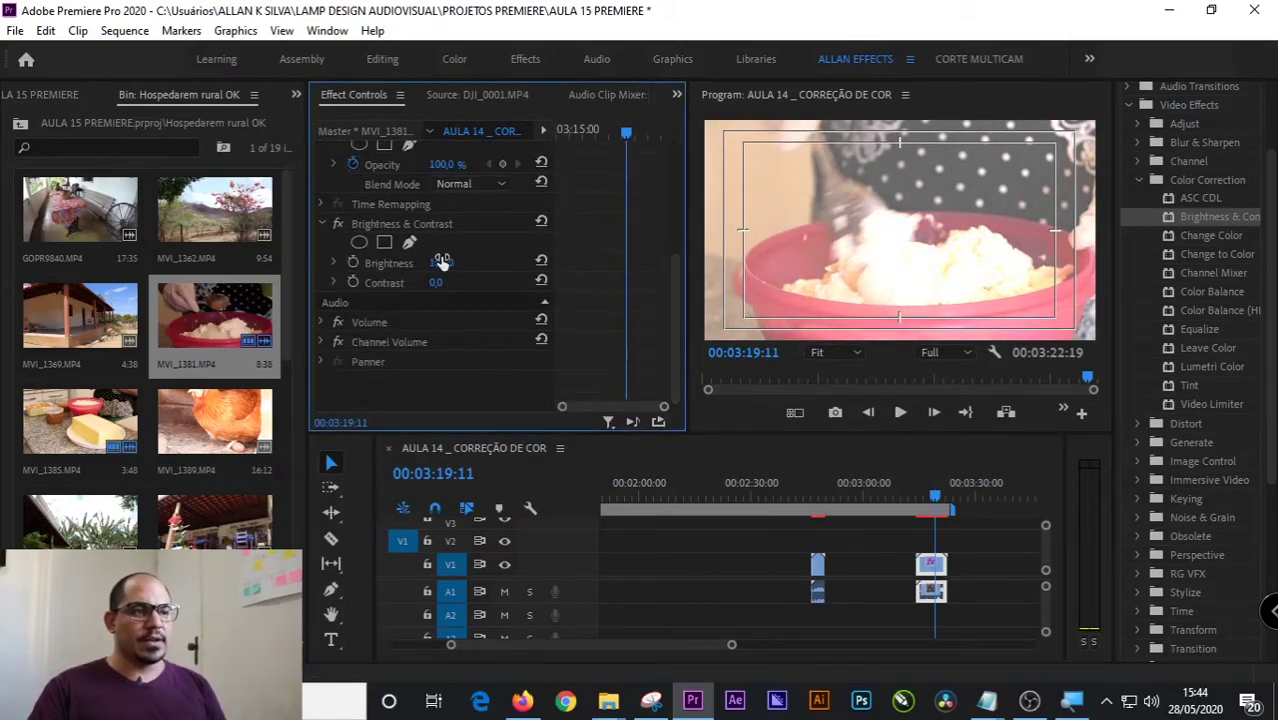
drag(441, 262, 300, 262)
drag(444, 262, 440, 291)
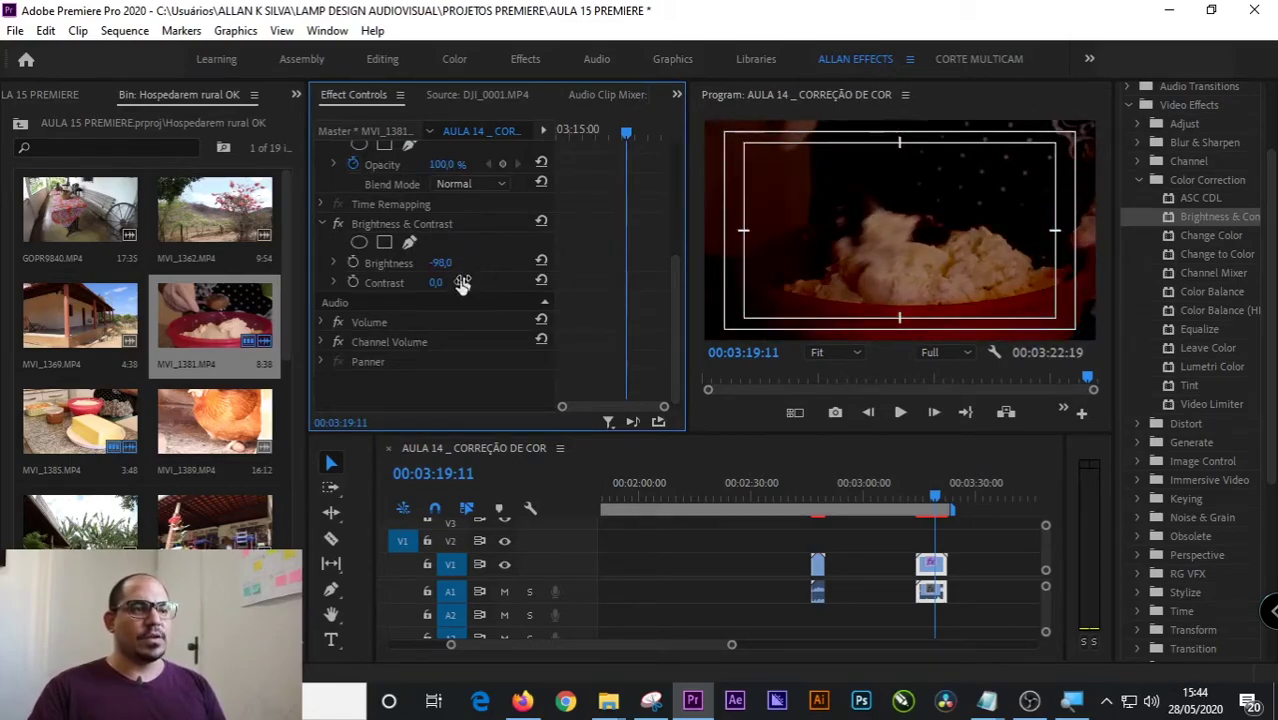
key(ctrl+z)
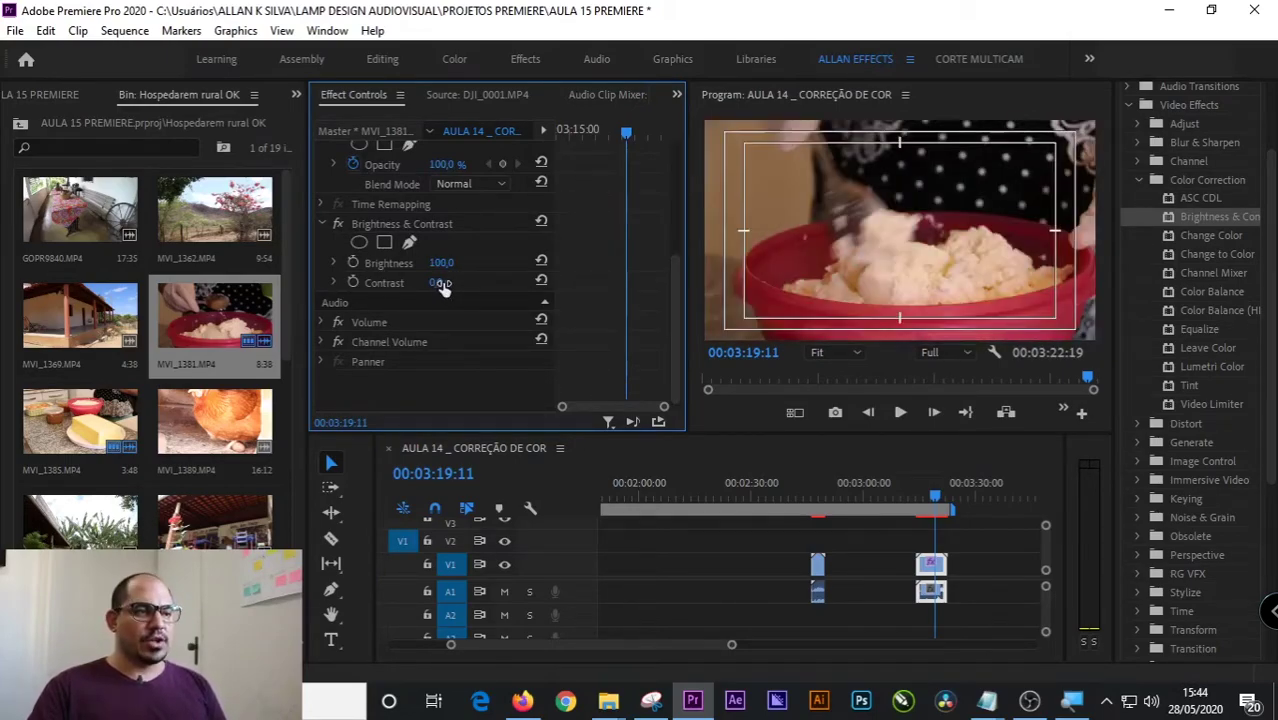
- Try Contrast at 100 and at -100 on the MVI_1381.MP4 clip, restoring it to 0
drag(440, 285, 540, 285)
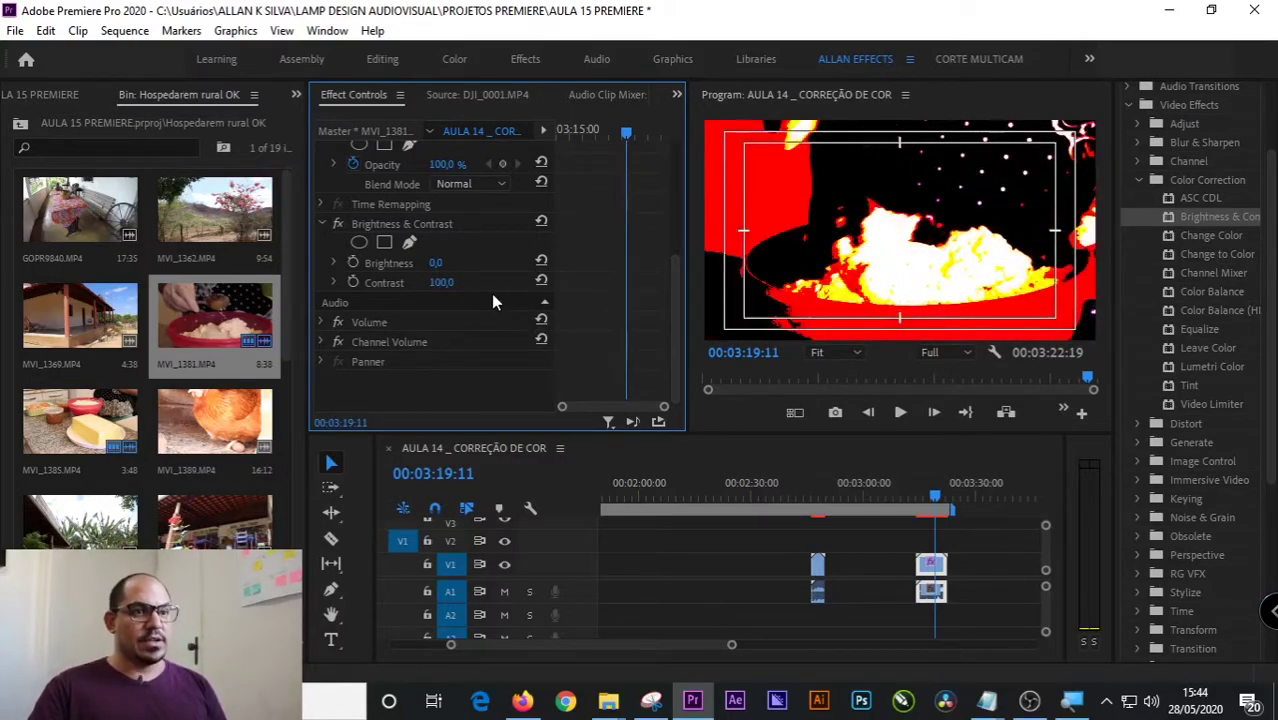
click(442, 283)
text(-100)
key(Return)
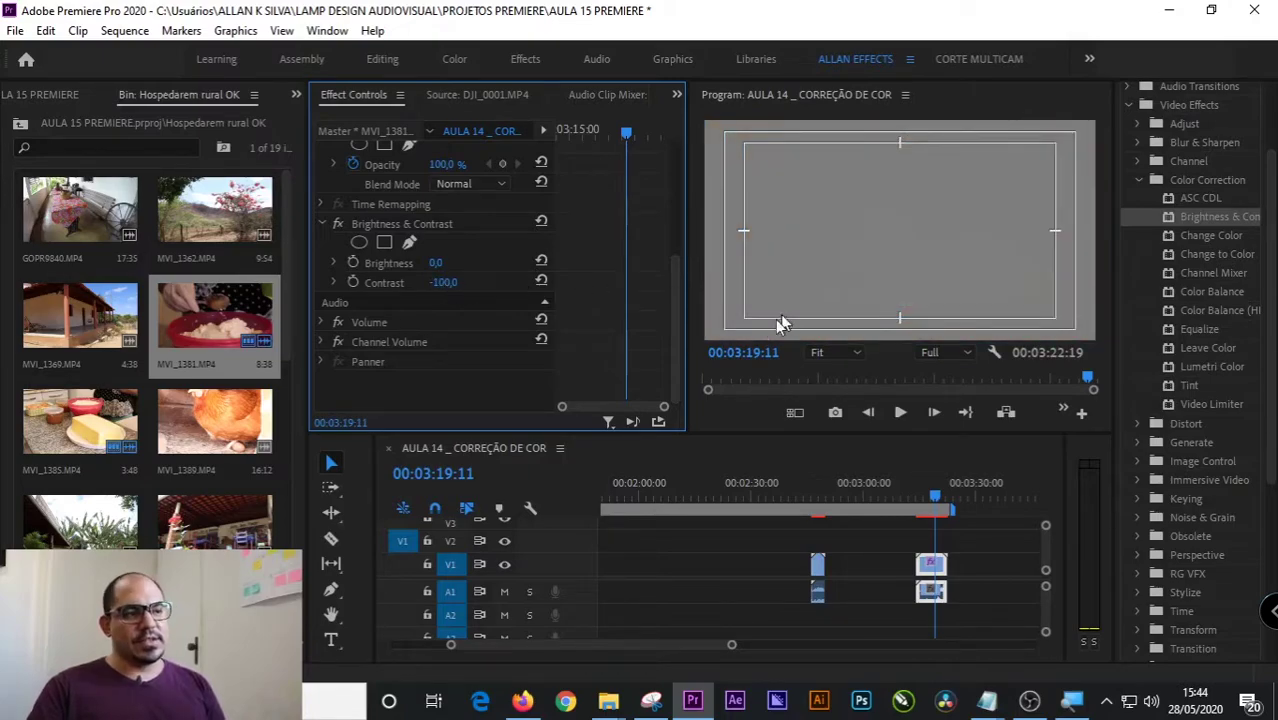
click(447, 226)
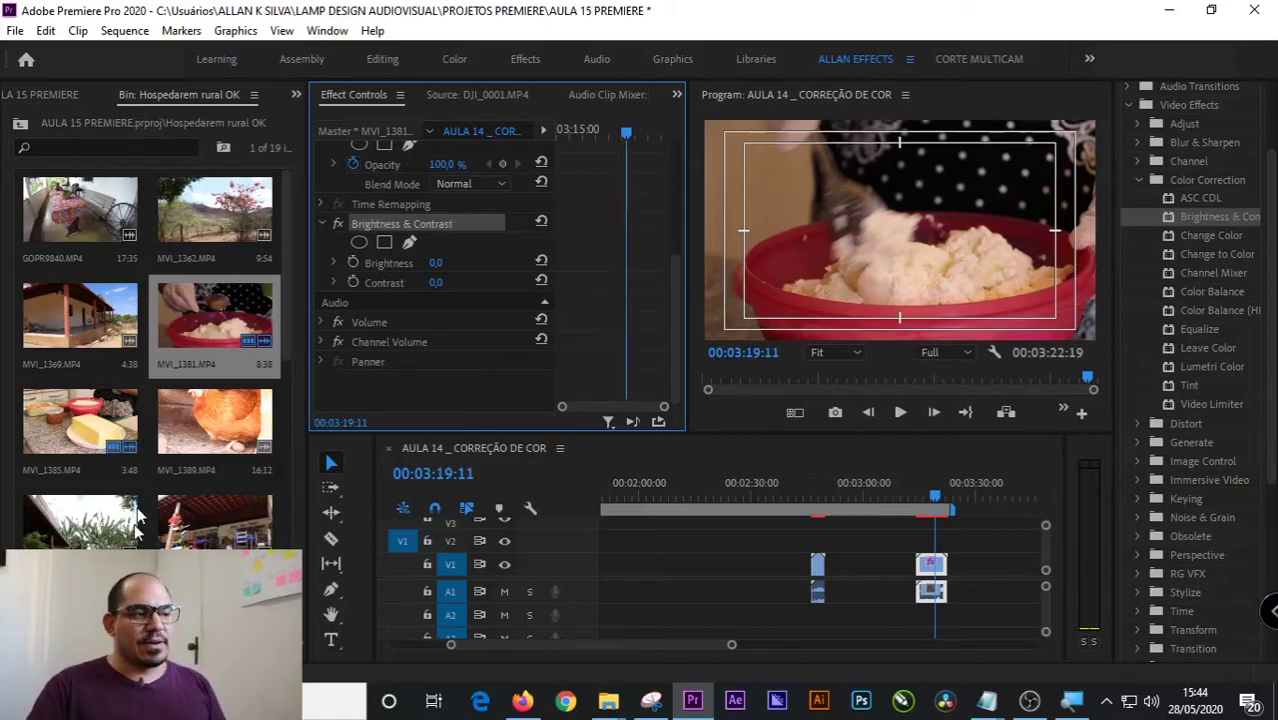
- Add DJI_0014.MP4 from the Lagoa Drone bin to V1 after the MVI_1381.MP4 clip, at about 00:03:32:00
scroll(60, 220, down, 8)
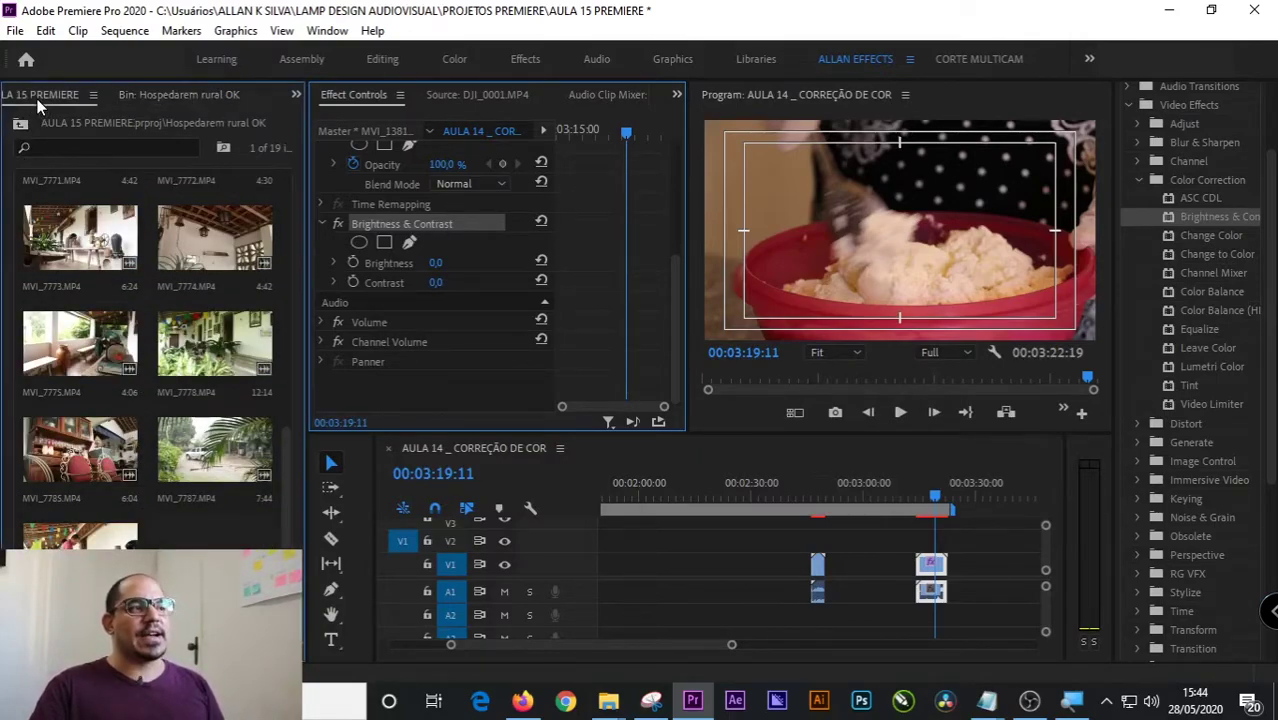
click(37, 97)
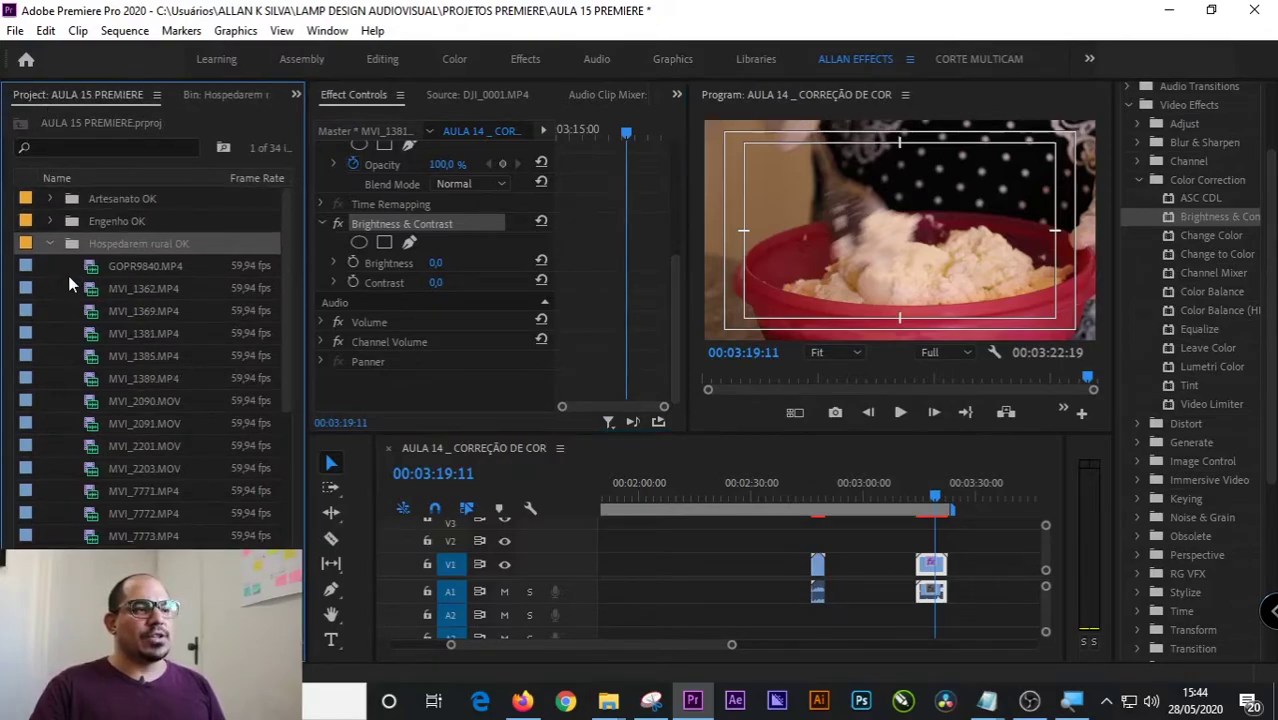
click(47, 243)
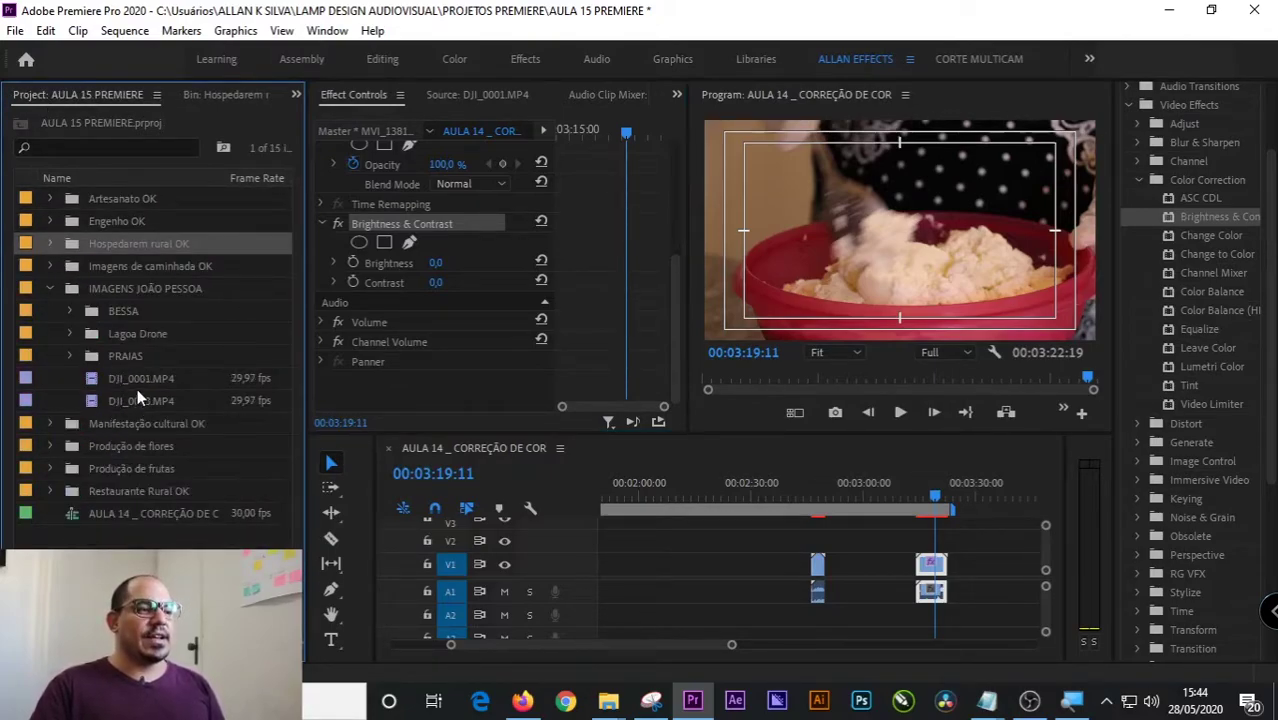
click(70, 333)
drag(162, 356, 957, 592)
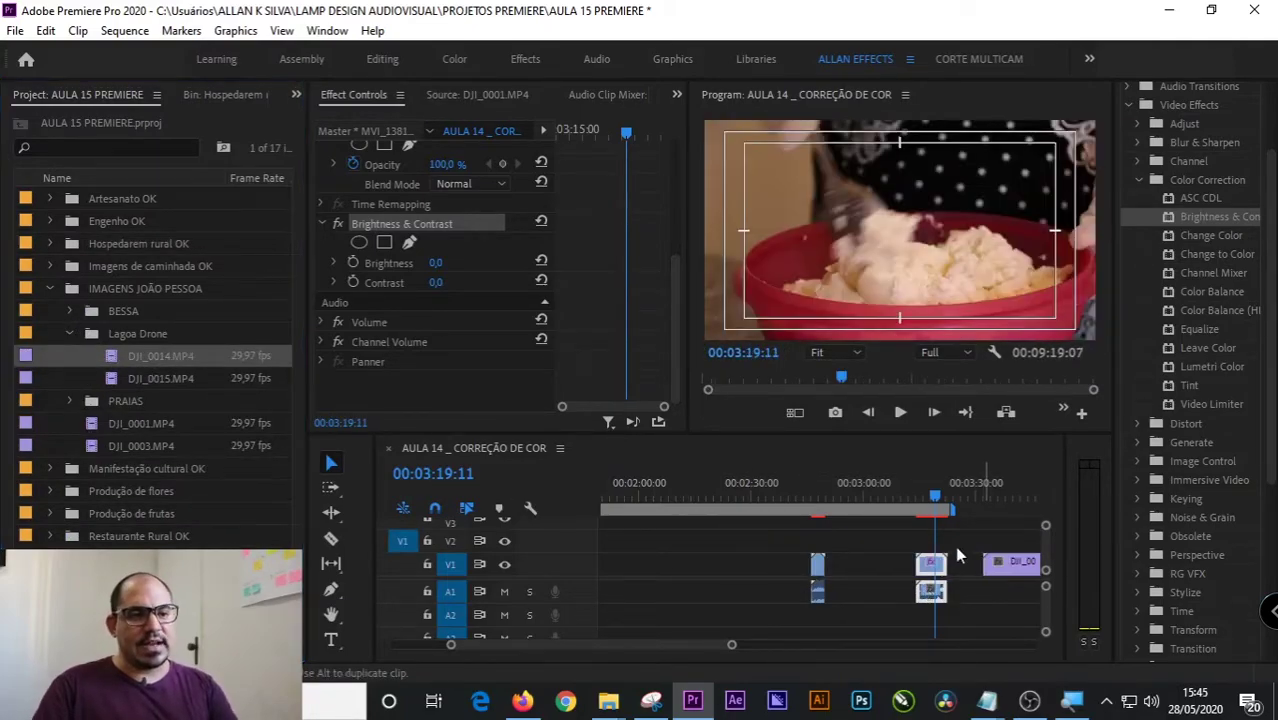
- Move the playhead to 00:06:38:00 in the DJI_0014.MP4 clip and inspect that frame in the maximized Program monitor
key(minus)
key(minus)
key(minus)
click(742, 493)
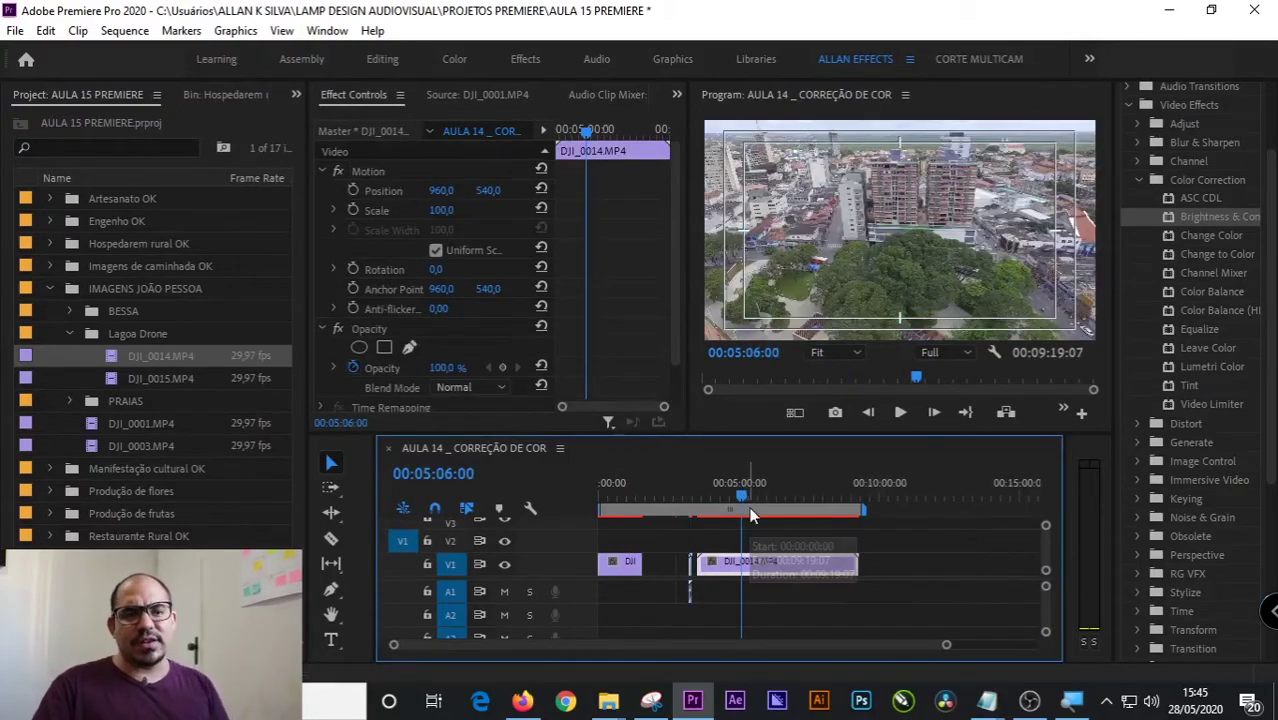
drag(758, 494, 783, 501)
click(936, 262)
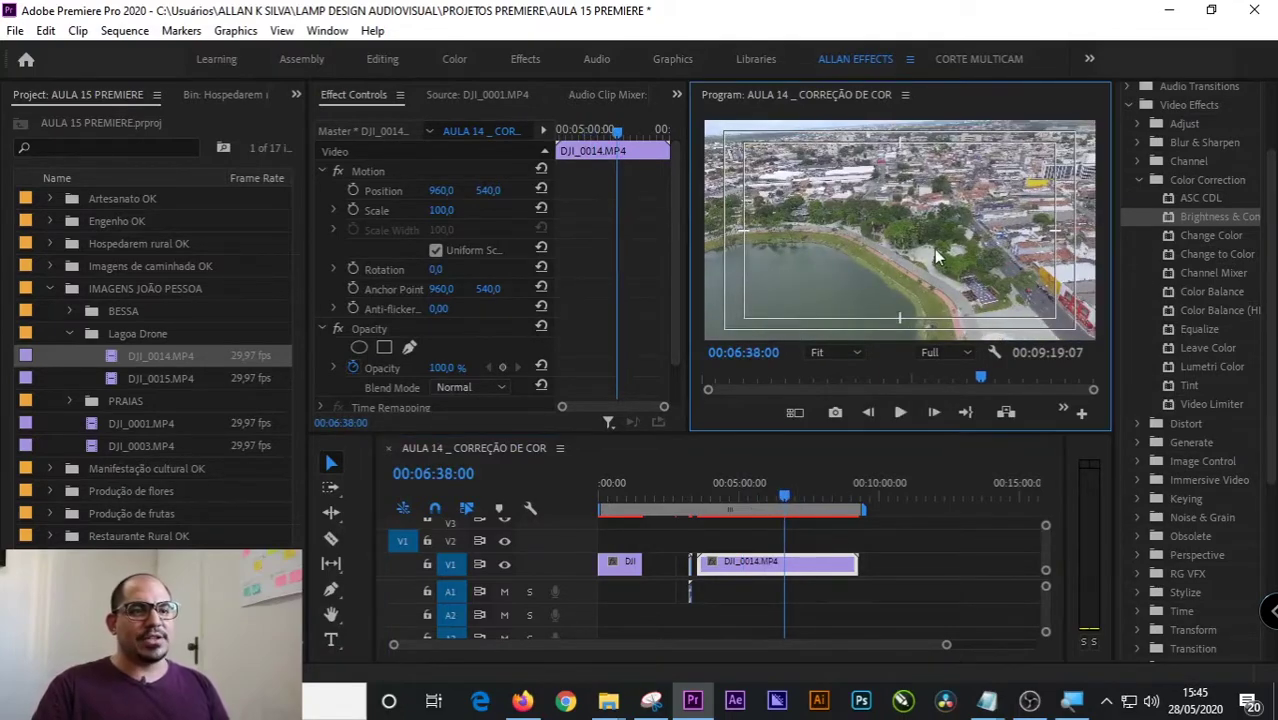
key(grave)
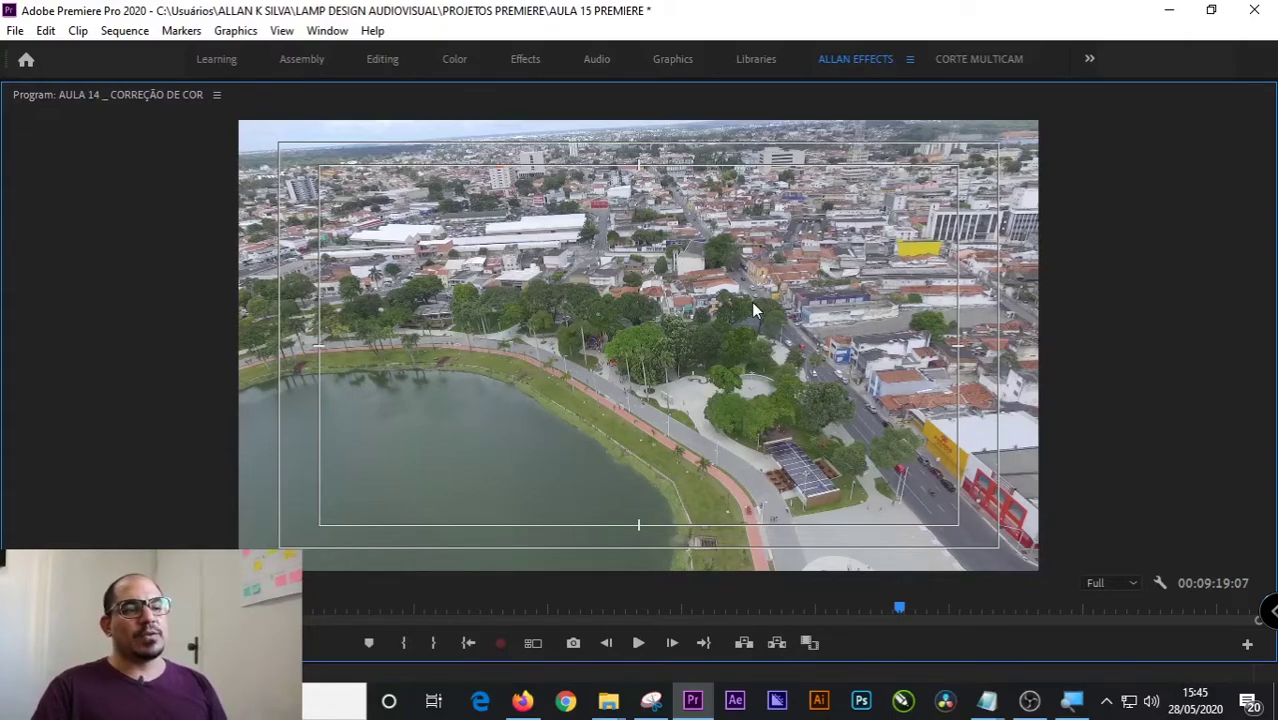
key(grave)
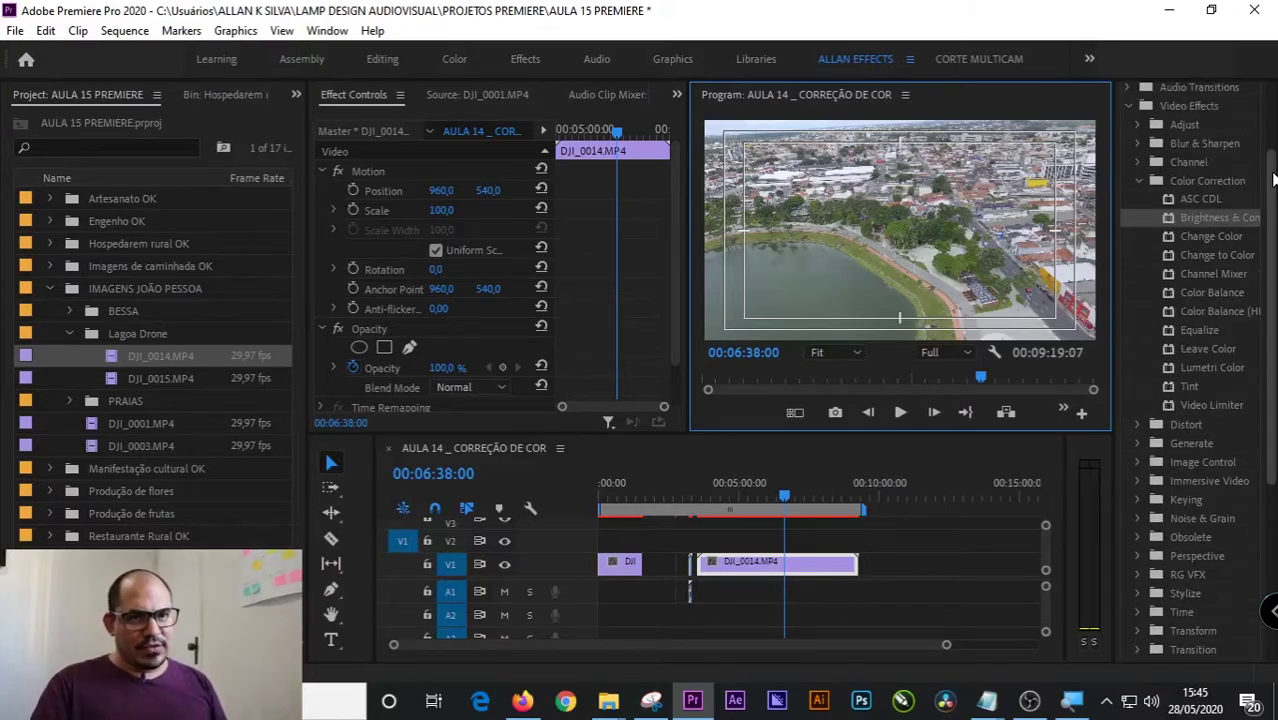
- Search the effects for "fast" and apply Fast Color Corrector to the DJI_0014.MP4 clip on V1
scroll(1210, 140, up, 3)
click(1184, 120)
text(fast)
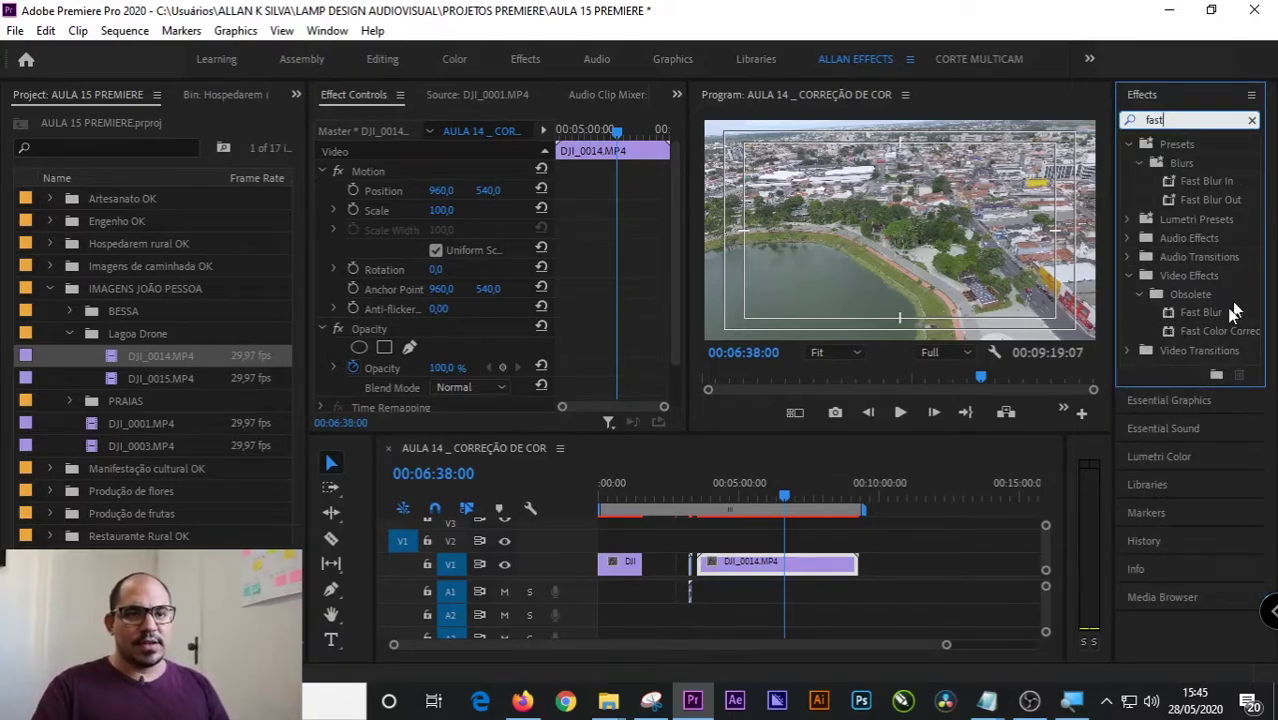
drag(1205, 340, 808, 562)
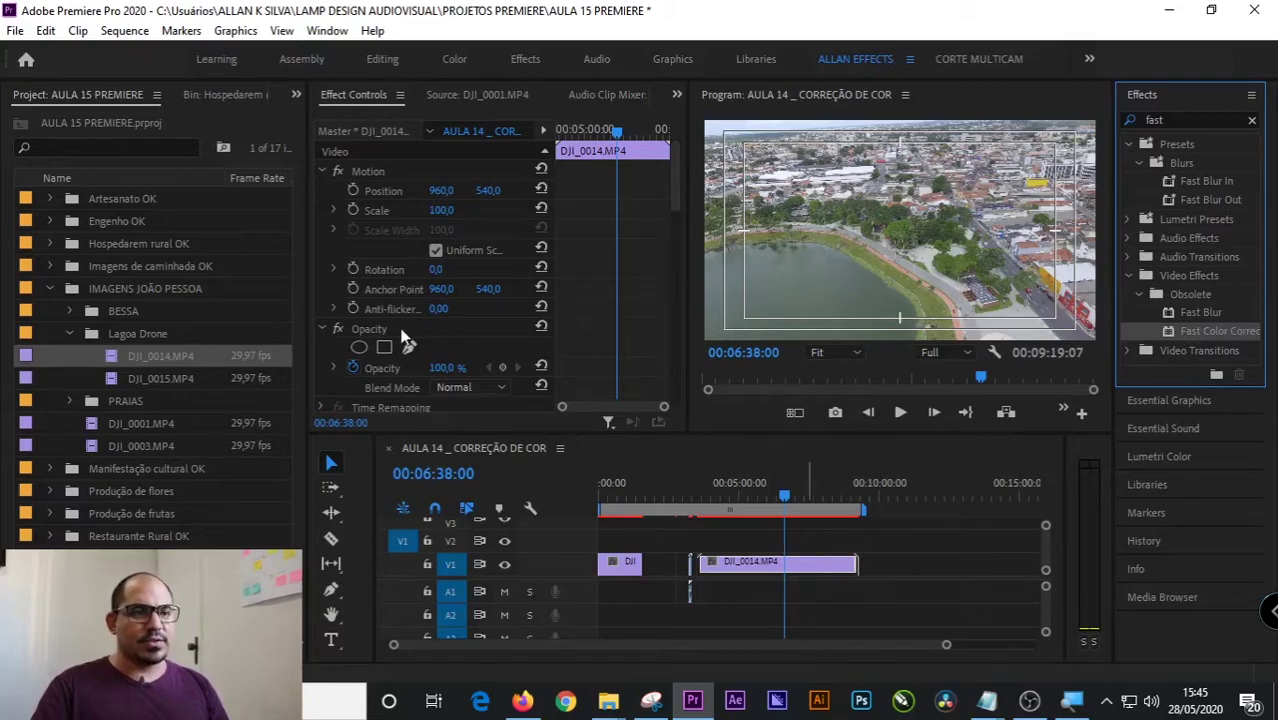
- Try Fast Color Corrector input levels of about 58.39 for black and 1.33 for gray on DJI_0014.MP4
drag(676, 170, 670, 353)
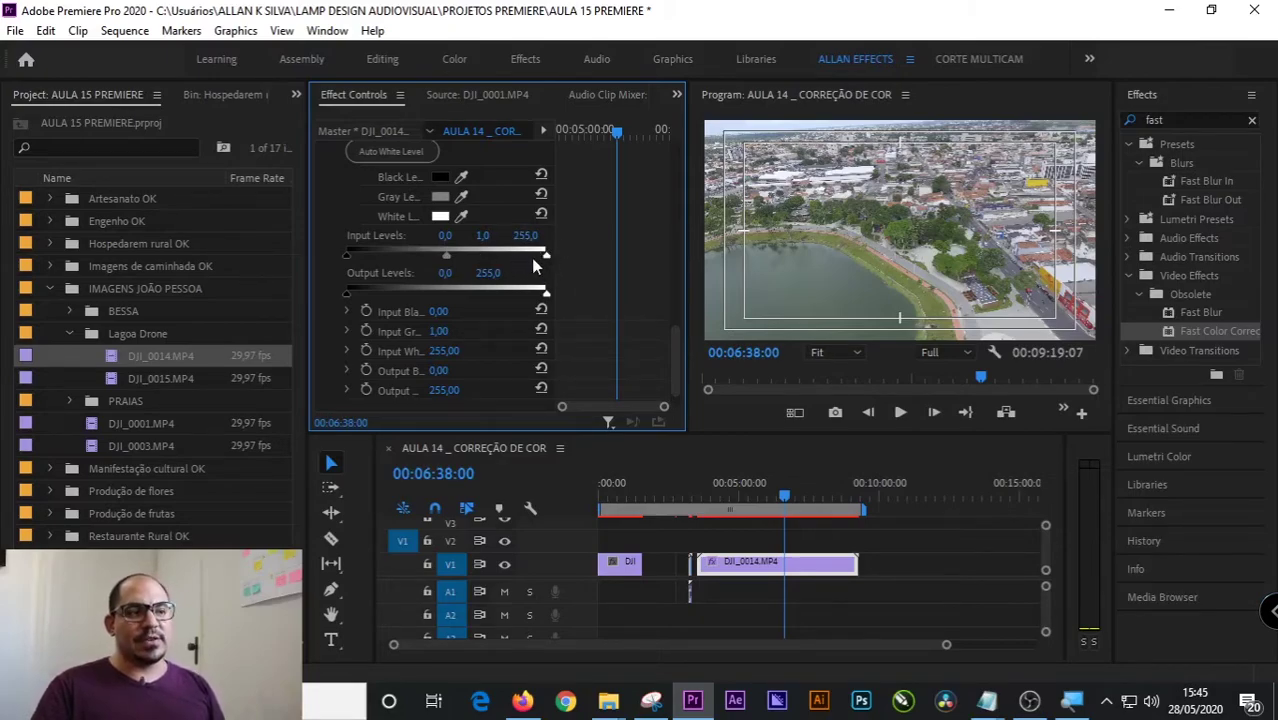
mouse_move(547, 260)
mouse_down()
mouse_move(497, 258)
mouse_move(568, 255)
mouse_up()
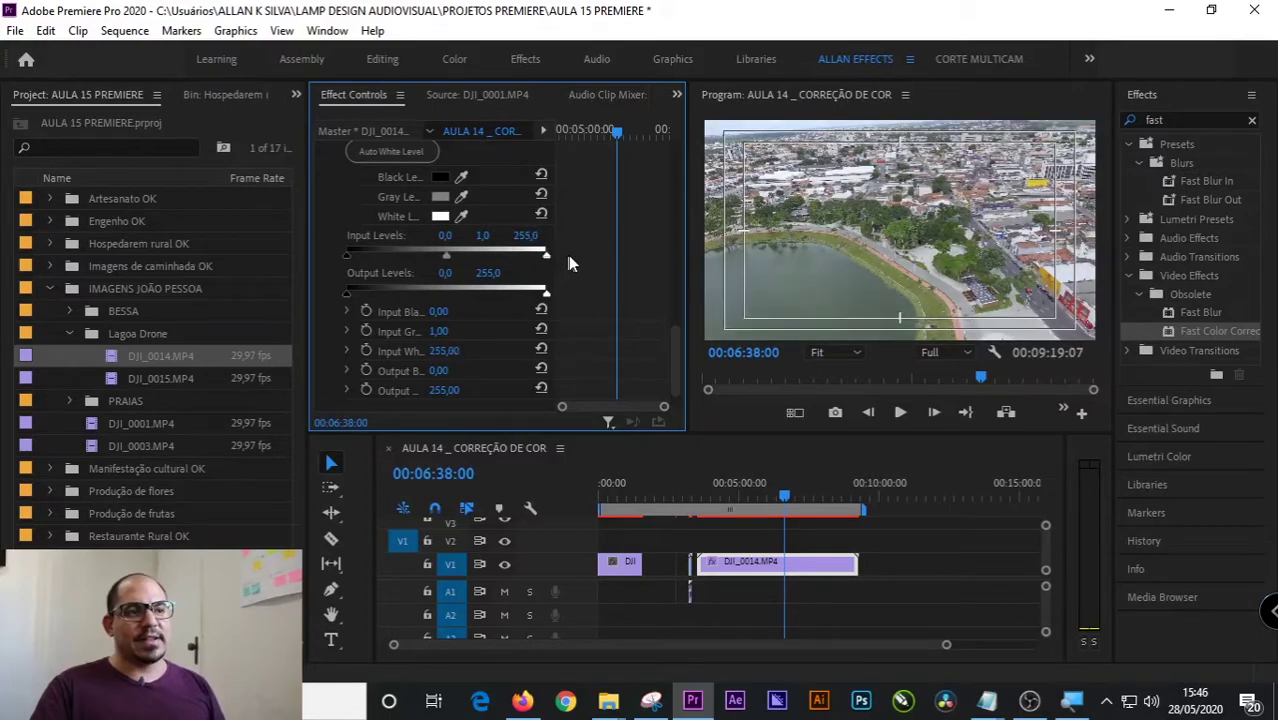
drag(348, 256, 481, 258)
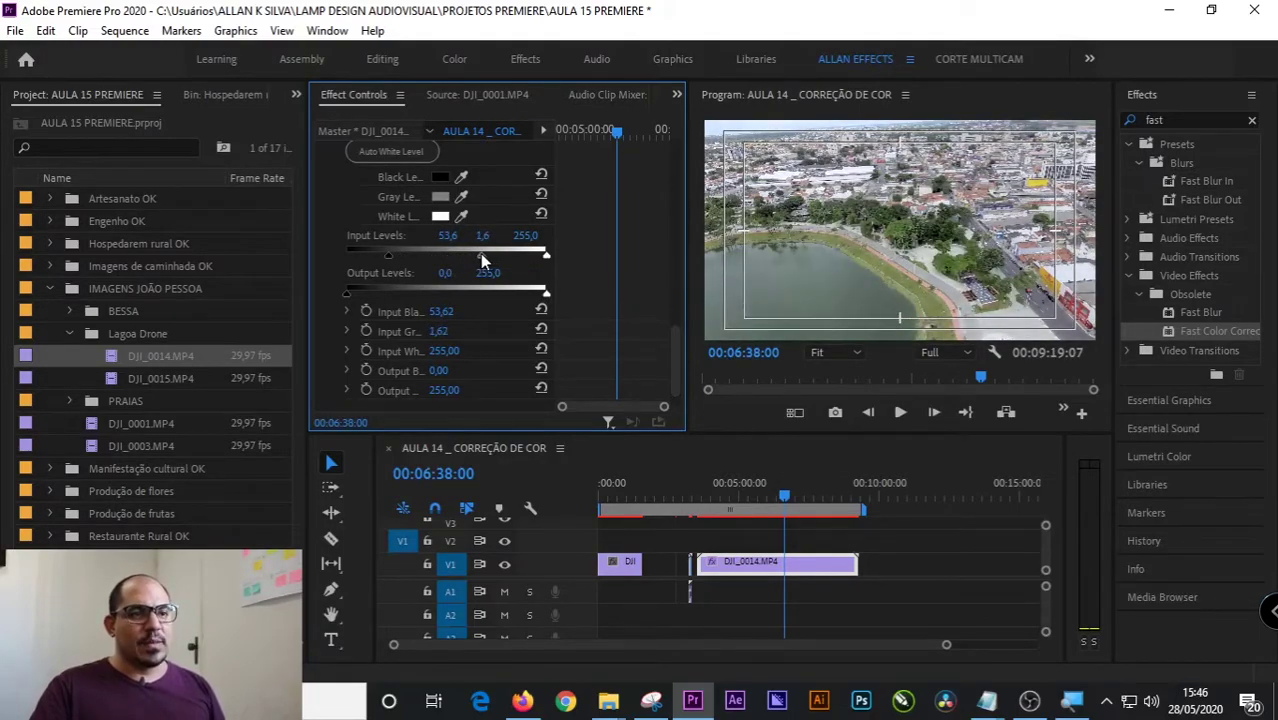
drag(389, 256, 392, 256)
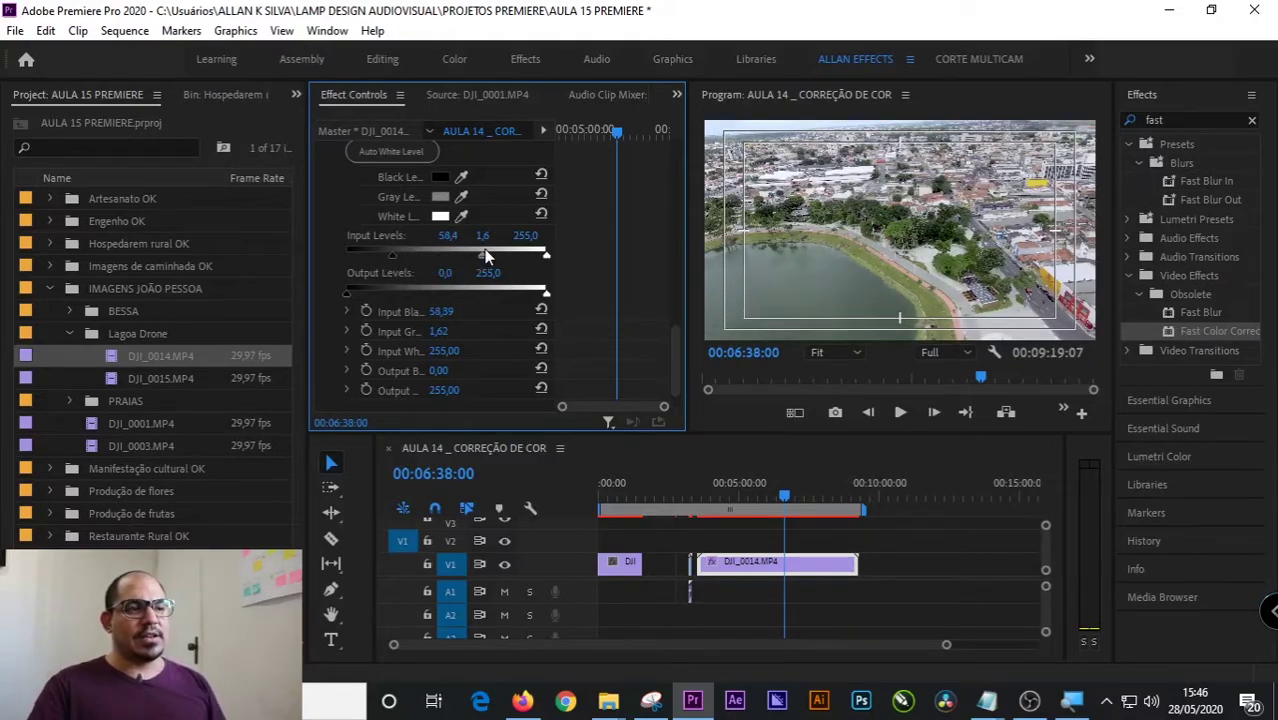
drag(482, 255, 476, 255)
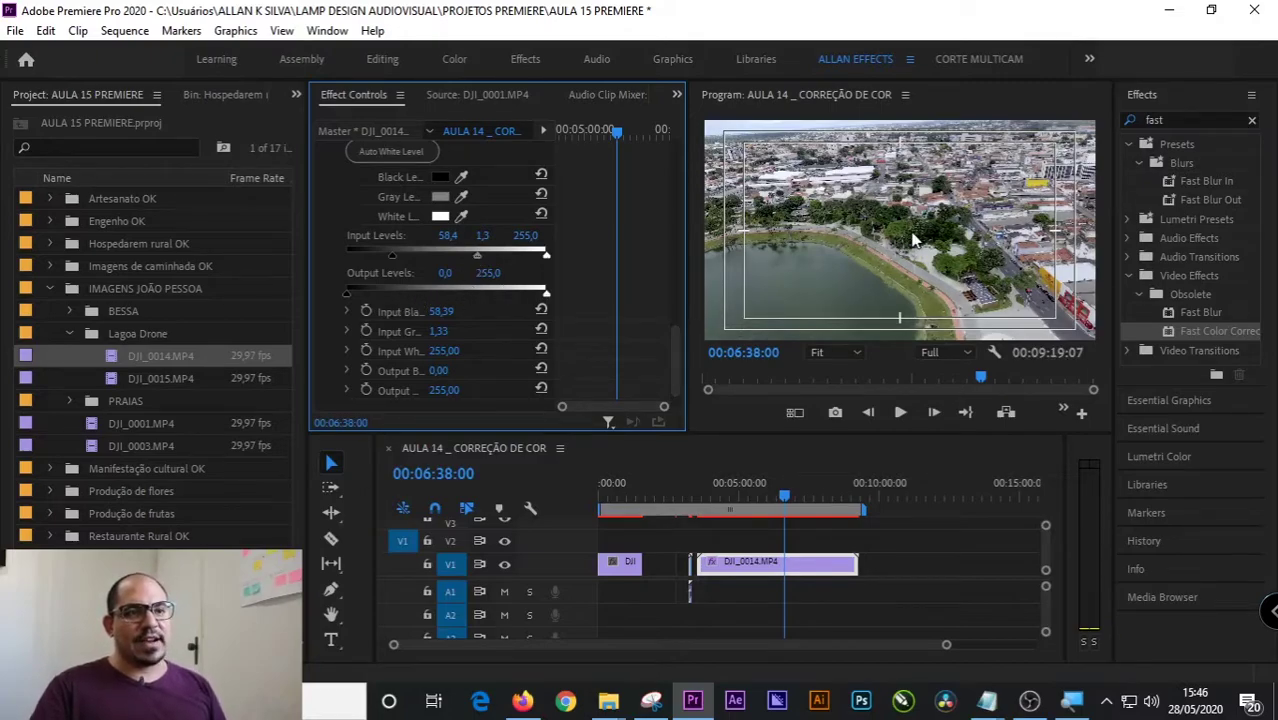
- Toggle the Fast Color Corrector off and on to compare the DJI_0014.MP4 frame with and without the levels correction
scroll(585, 213, up, 5)
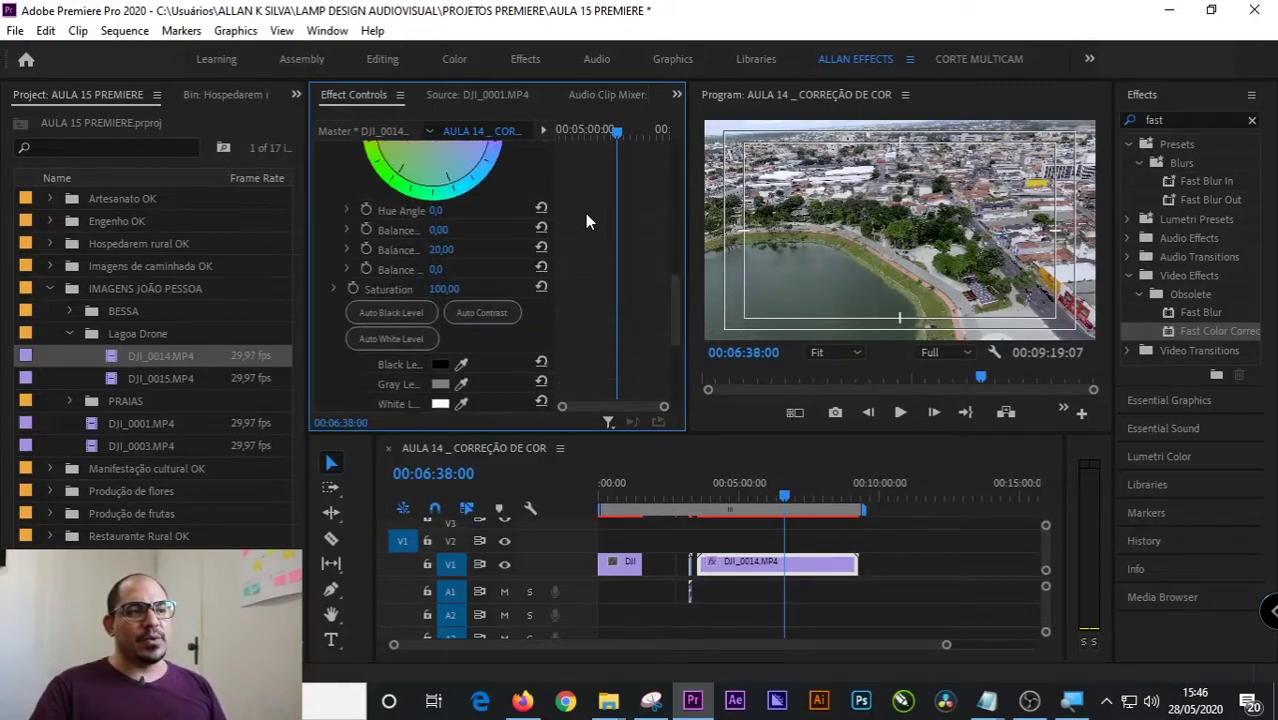
scroll(585, 213, up, 6)
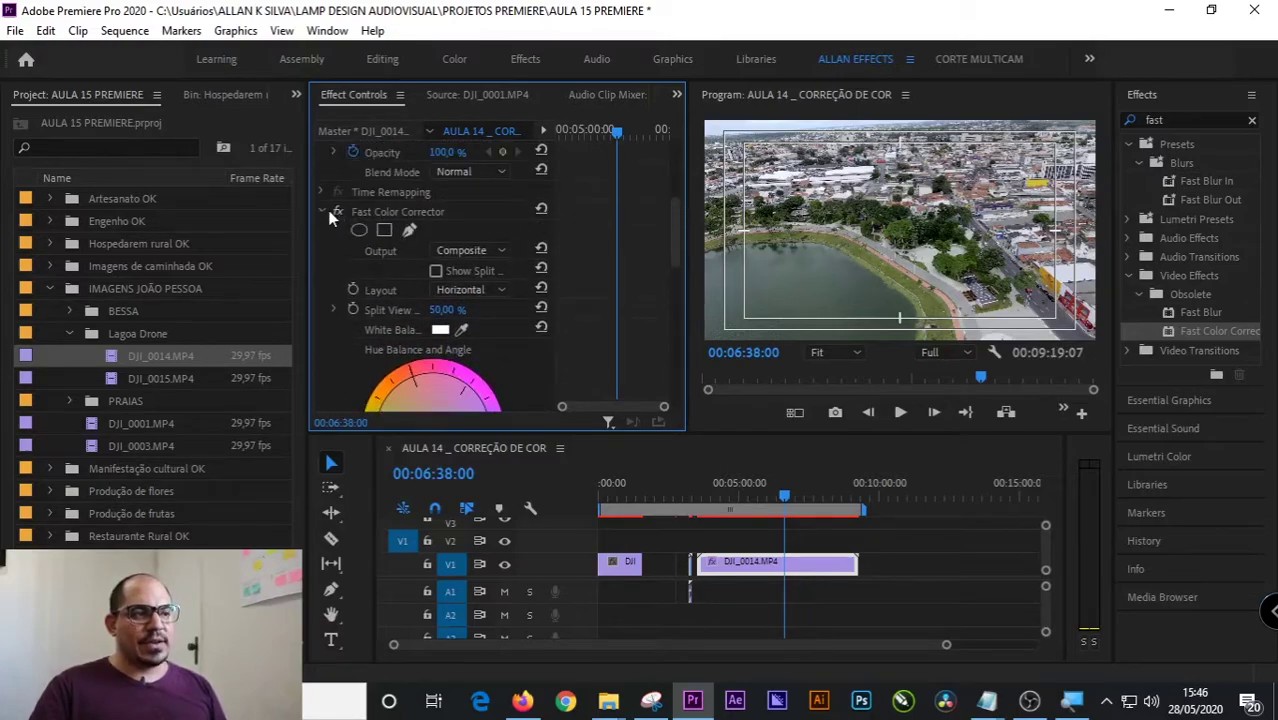
click(334, 211)
click(334, 211)
click(334, 211)
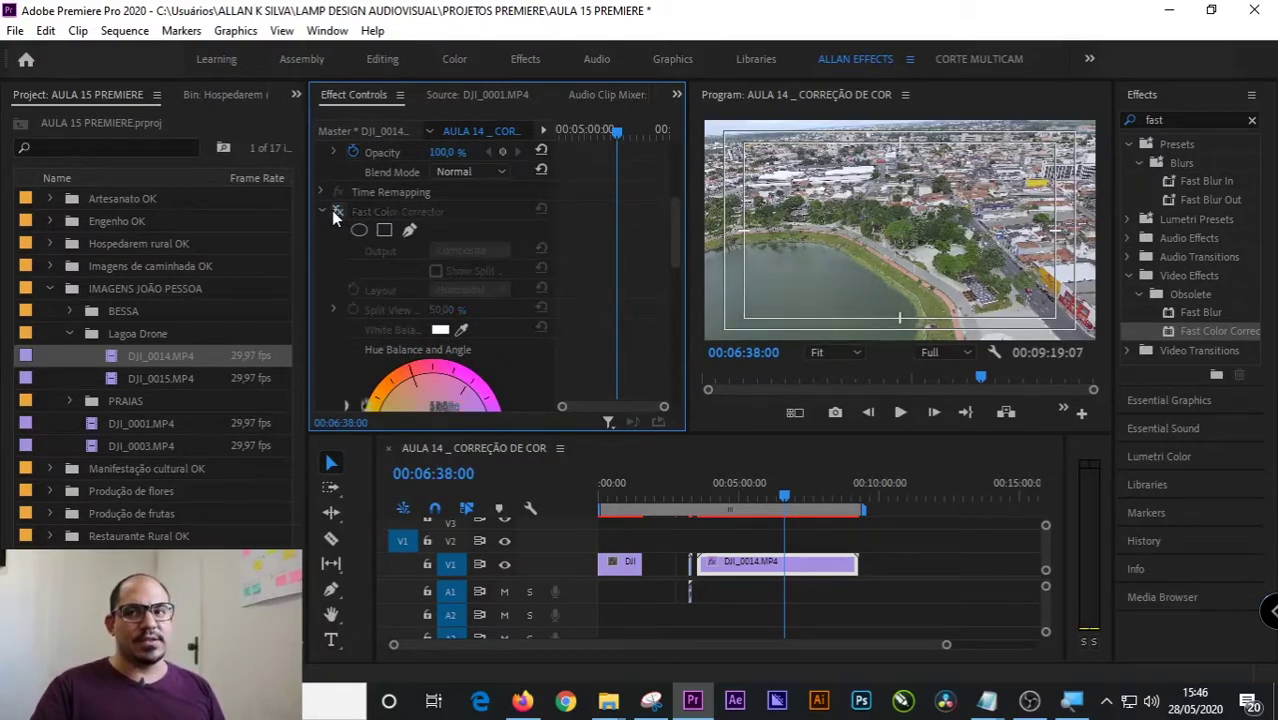
click(334, 211)
- Try Auto Contrast in the Fast Color Corrector on DJI_0014.MP4 and reset the effect to its defaults
scroll(597, 279, down, 2)
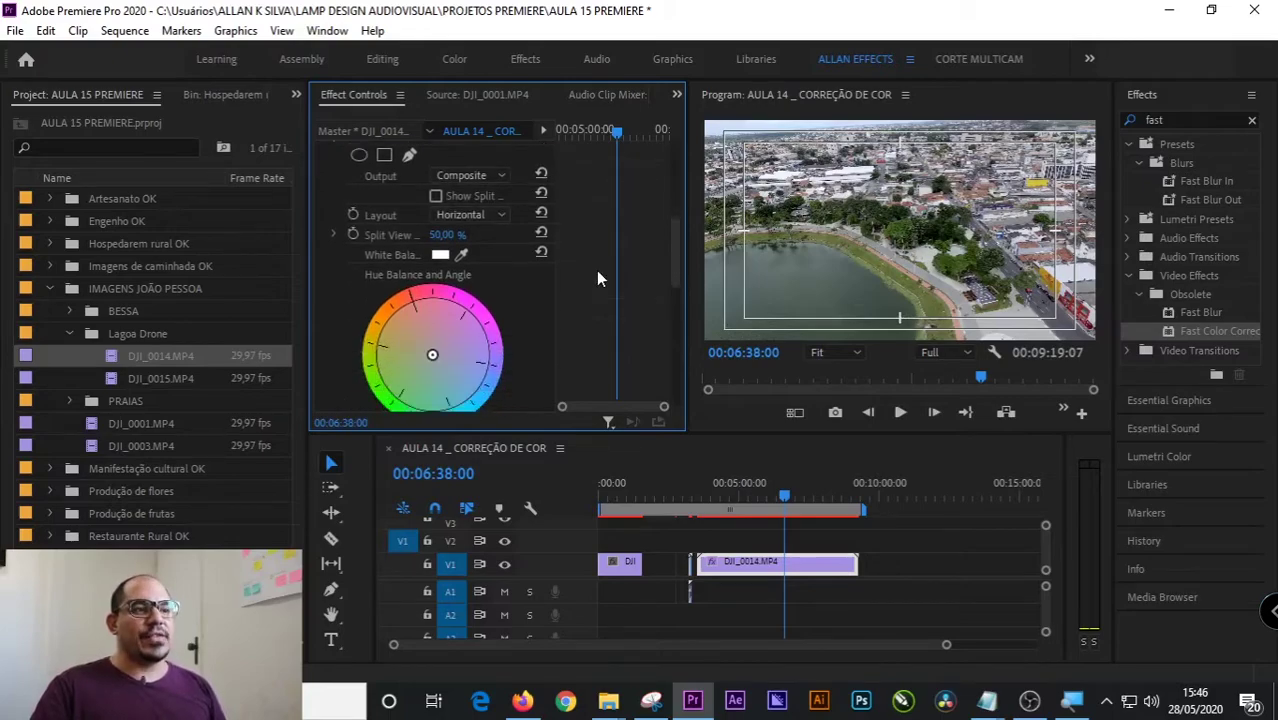
scroll(597, 279, down, 1)
scroll(597, 279, down, 2)
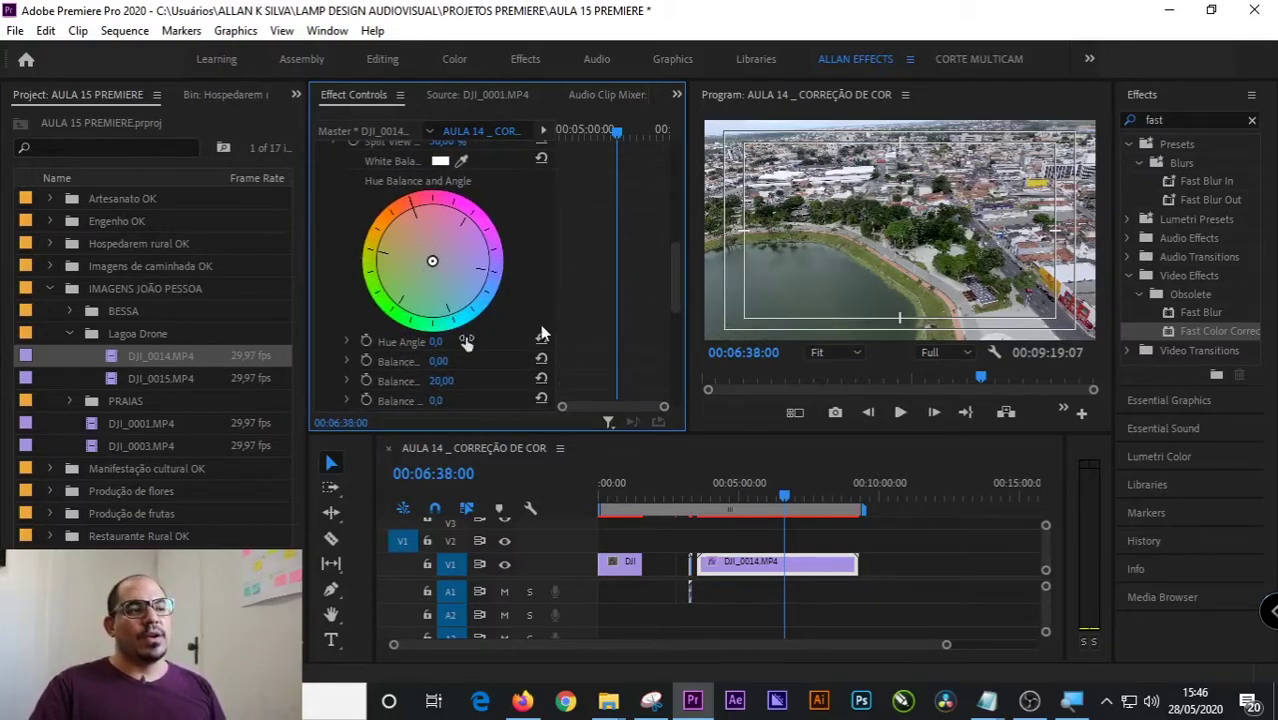
scroll(615, 306, up, 1)
scroll(615, 304, down, 6)
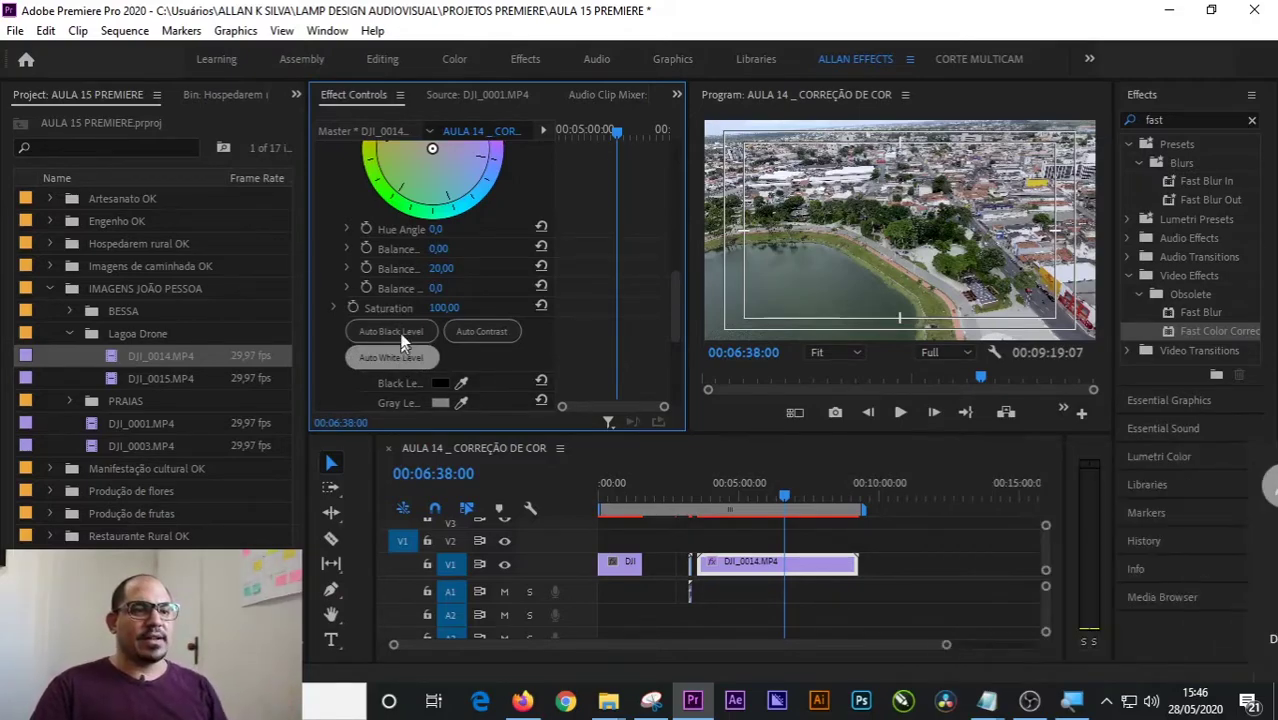
click(457, 333)
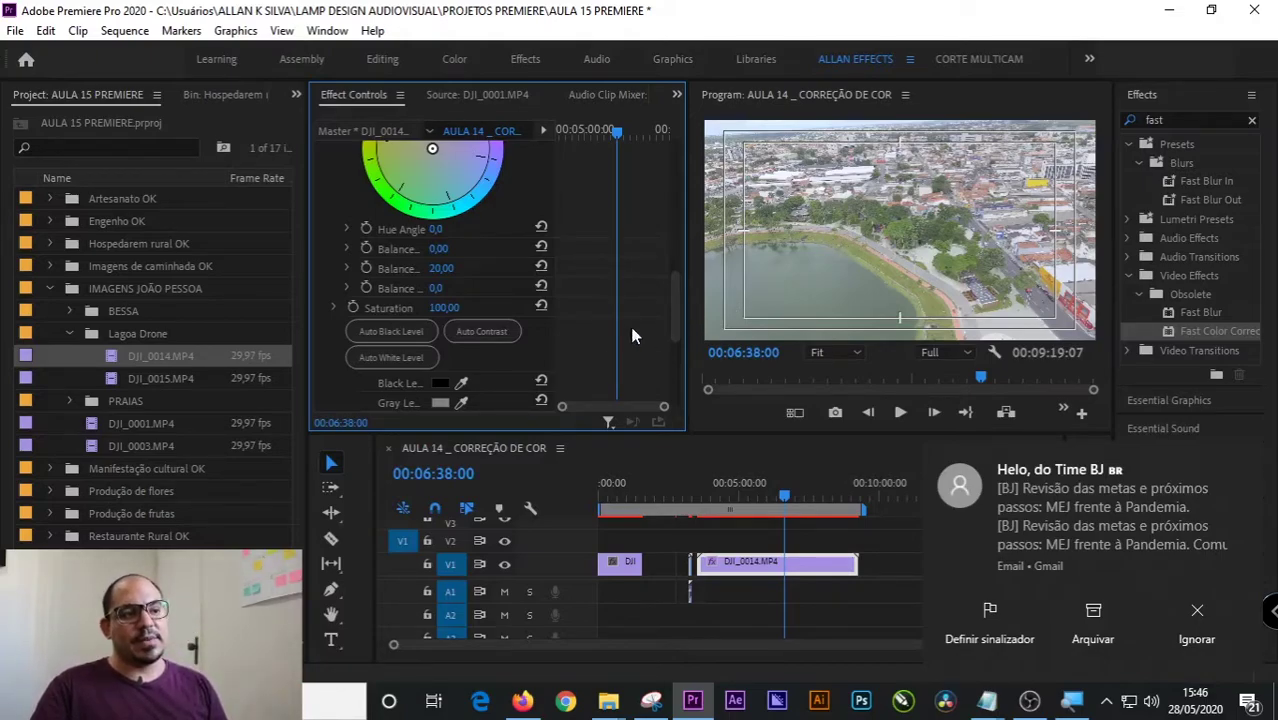
scroll(585, 338, down, 2)
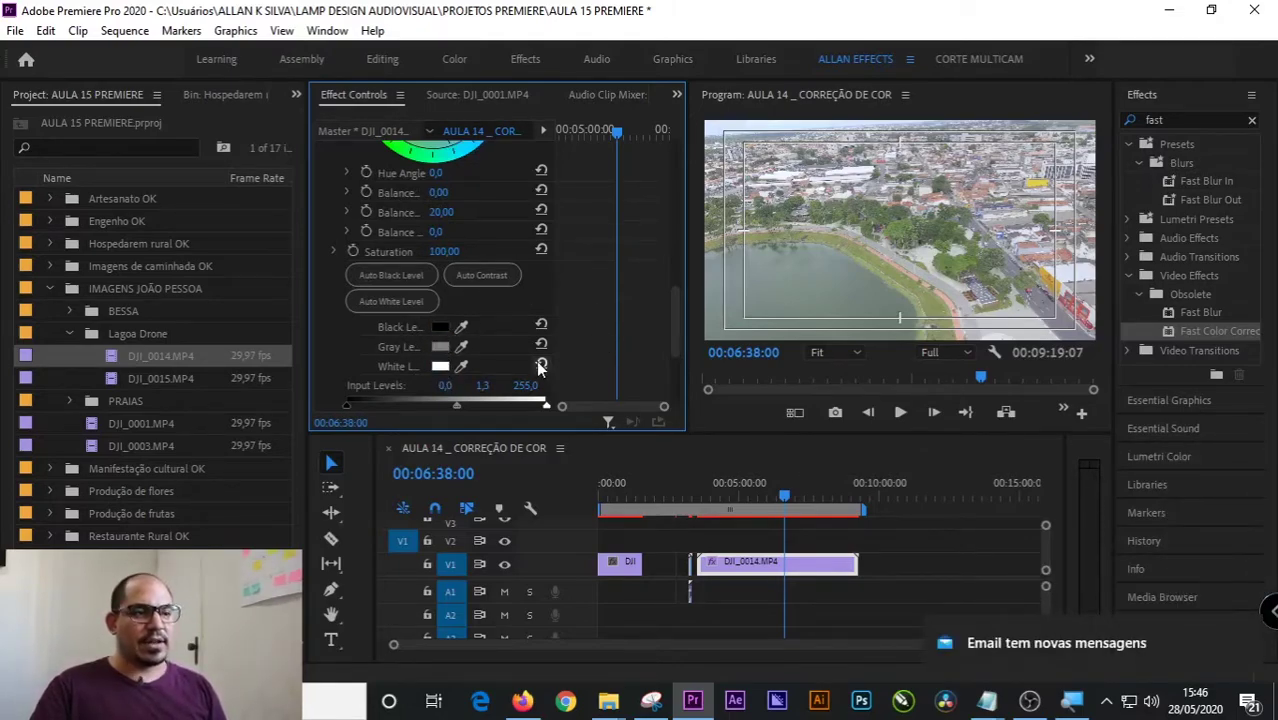
scroll(581, 301, up, 8)
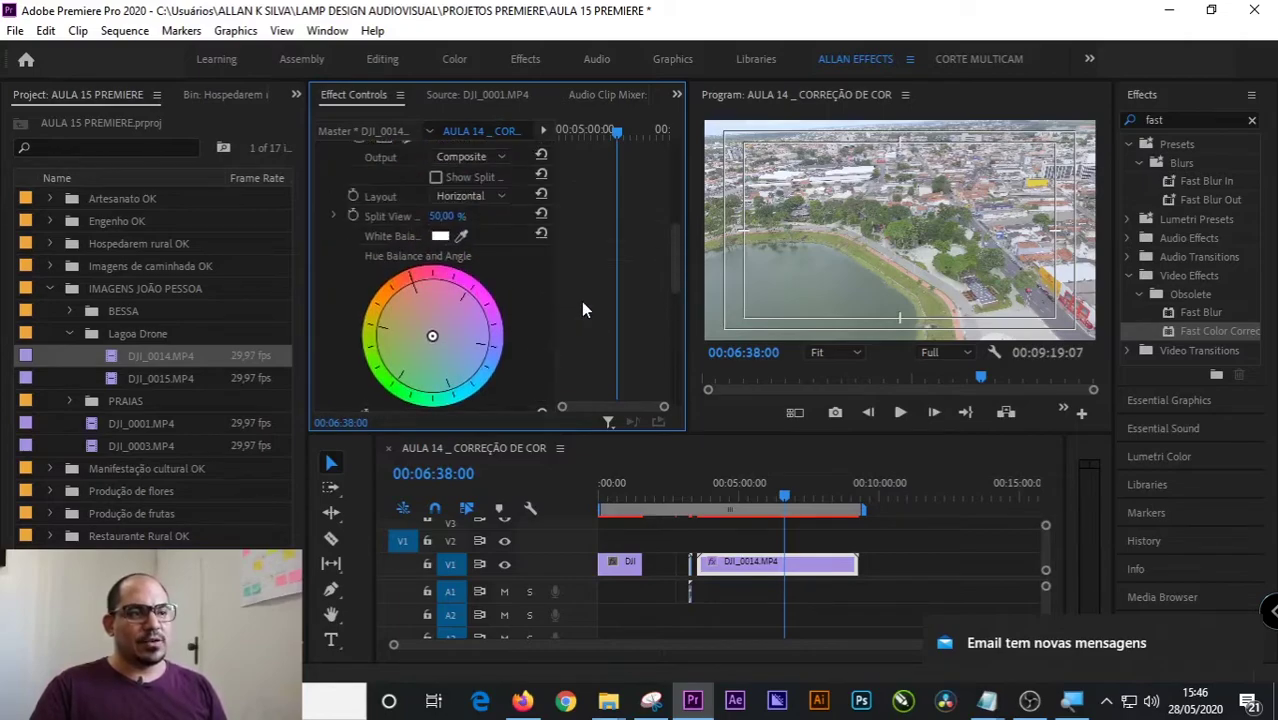
scroll(581, 301, up, 2)
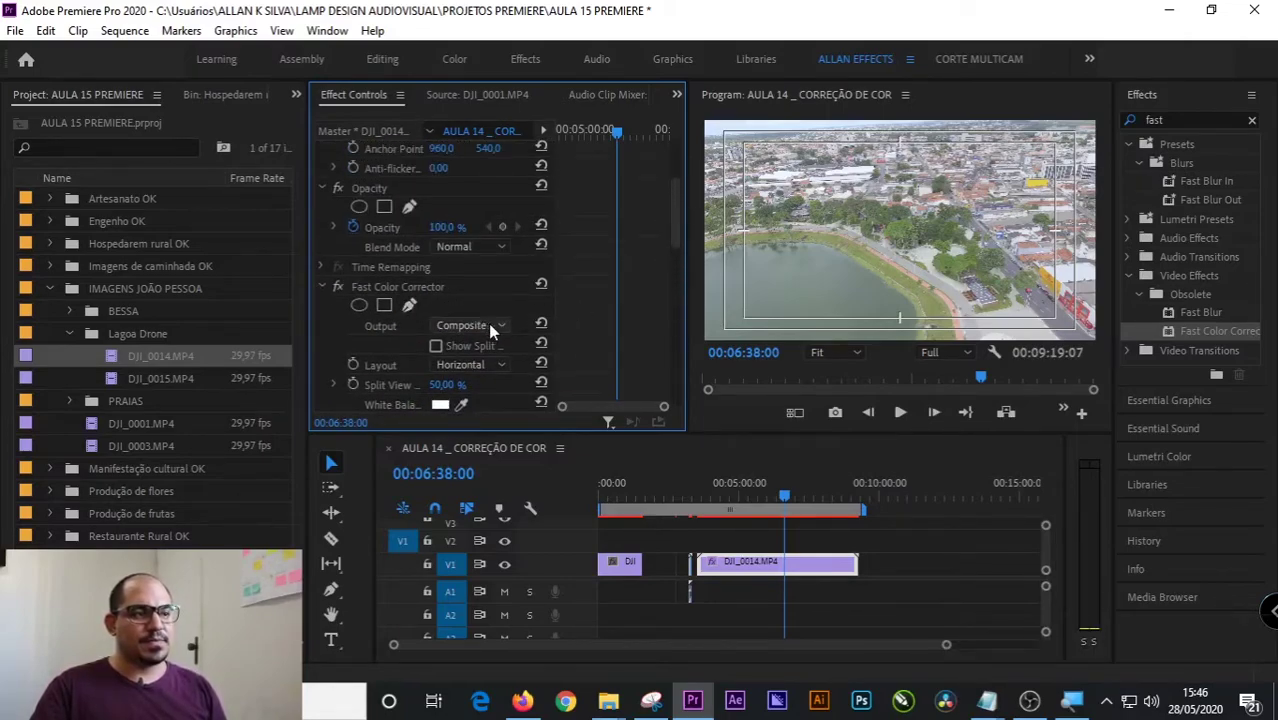
click(541, 287)
scroll(556, 296, down, 6)
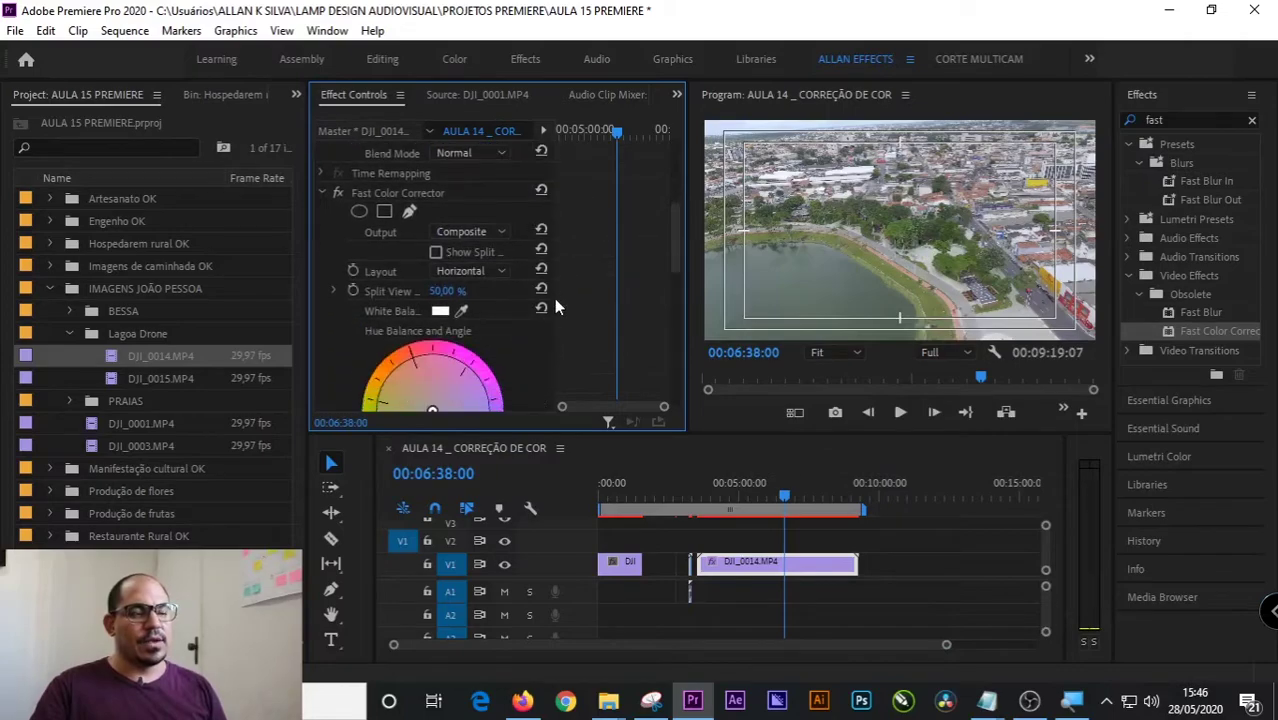
- Set the Fast Color Corrector's Saturation to 200 and shift its hue balance slightly, to a balance angle of about -105.9°
drag(677, 300, 660, 387)
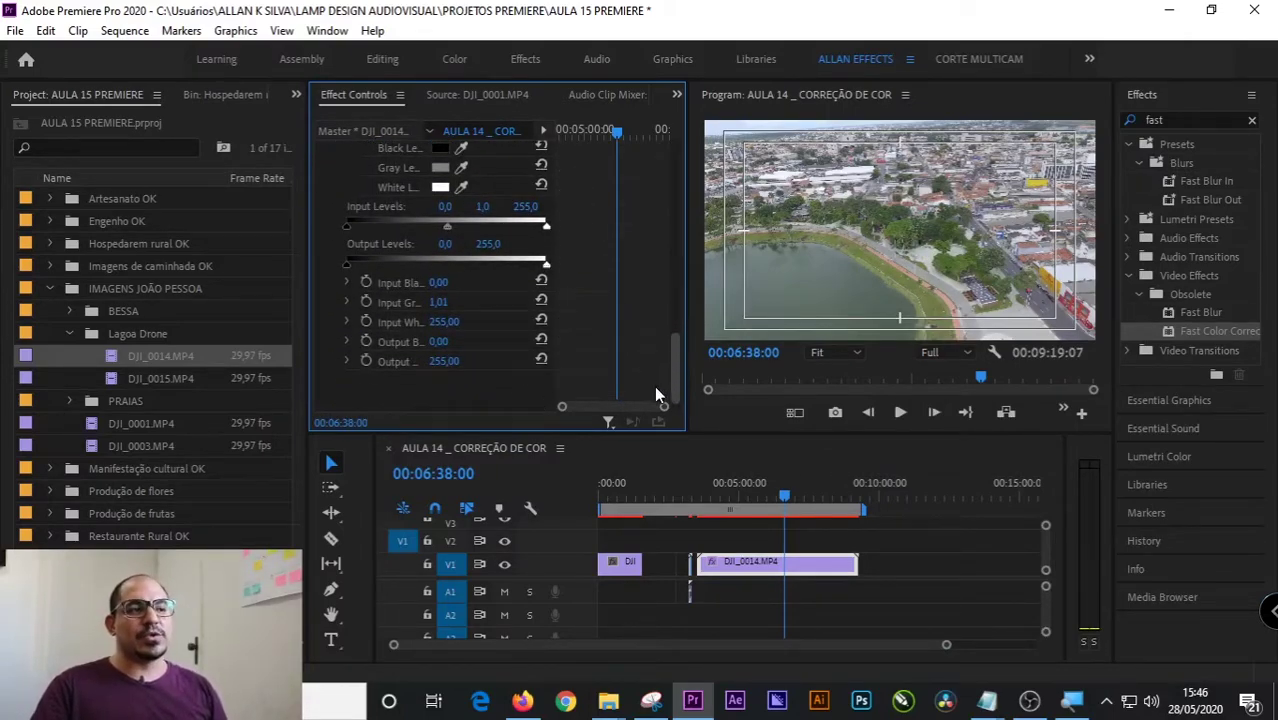
scroll(656, 393, up, 5)
click(444, 276)
text(110)
key(Return)
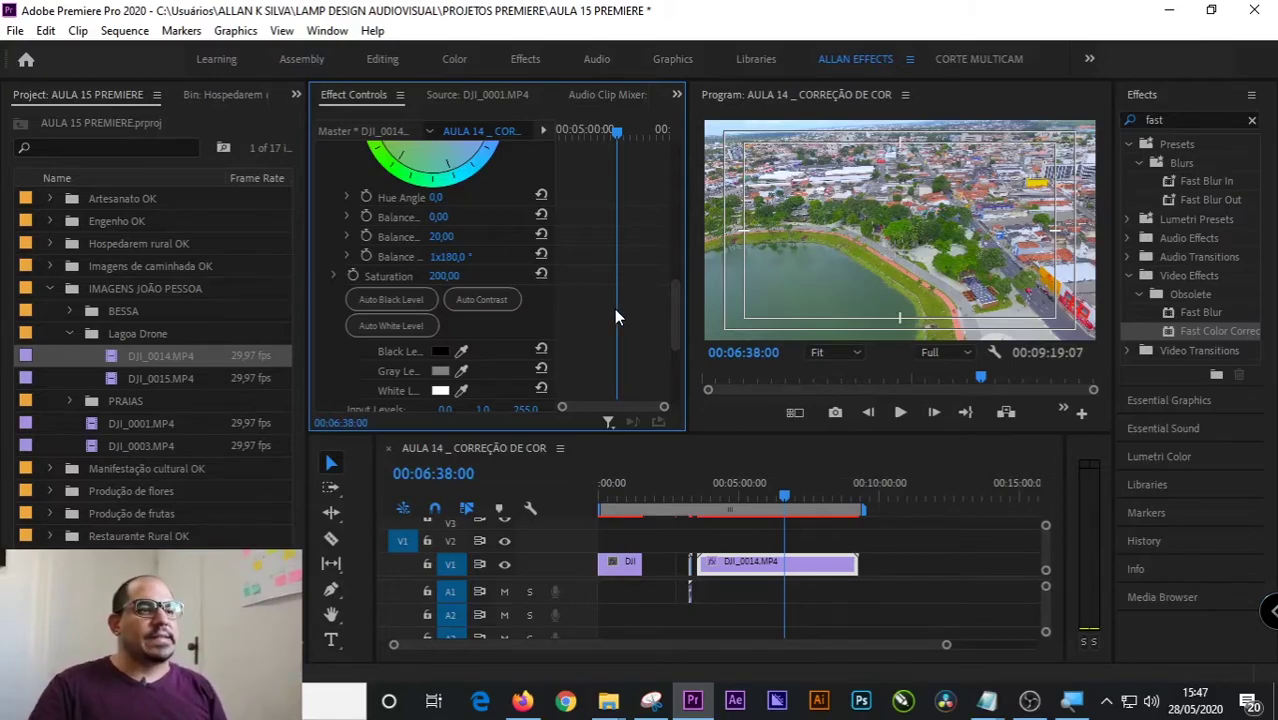
scroll(615, 318, up, 2)
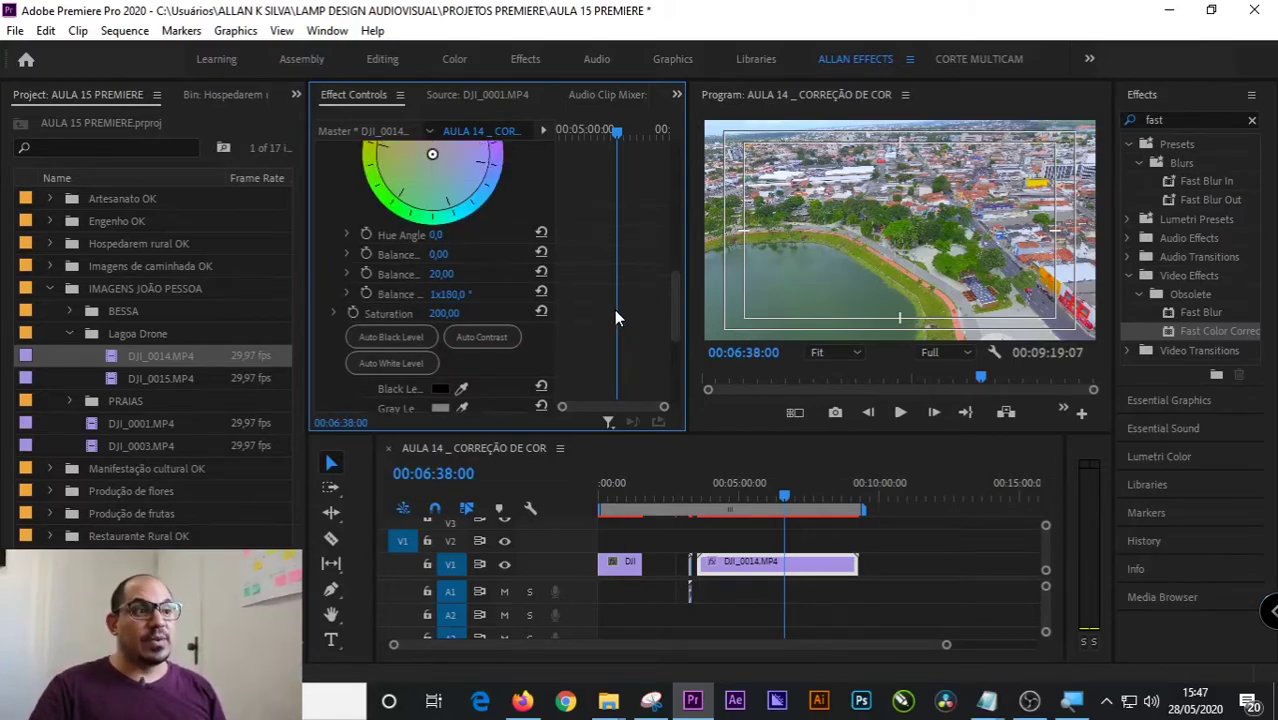
mouse_move(432, 192)
mouse_down()
mouse_move(415, 163)
mouse_move(448, 220)
mouse_move(437, 192)
mouse_move(458, 167)
mouse_move(420, 165)
mouse_move(413, 147)
mouse_move(430, 187)
mouse_up()
- Set the Fast Color Corrector's input levels to about 45.28 for black and 1.28 for gray, and lower the white input level slightly
scroll(613, 324, down, 5)
drag(345, 318, 380, 318)
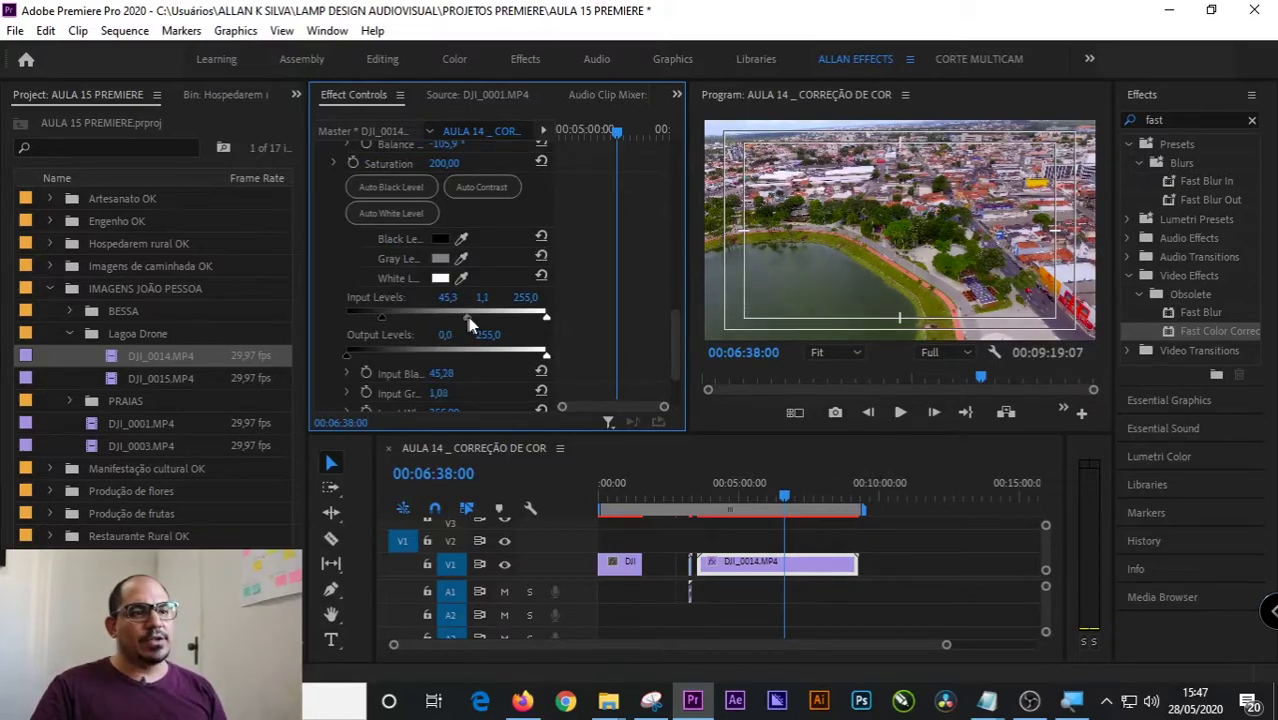
drag(468, 317, 473, 317)
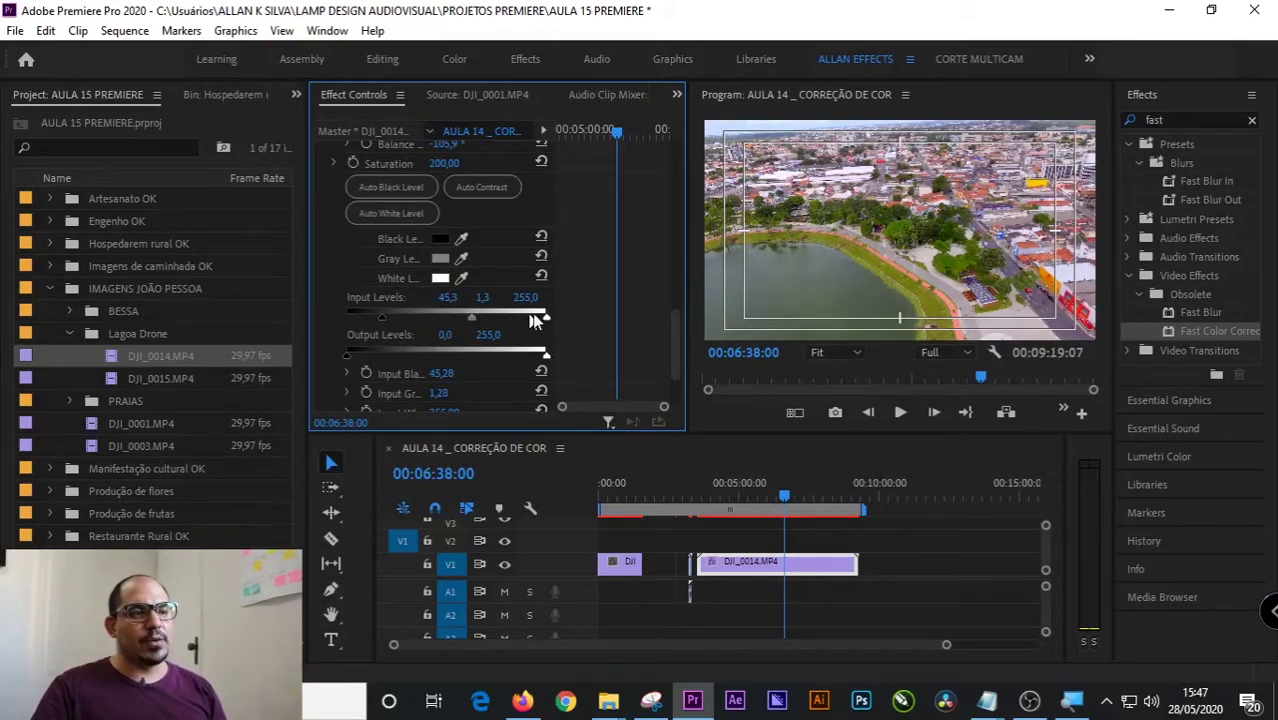
drag(545, 320, 528, 322)
- Inspect the color-corrected DJI_0014.MP4 frame in the maximized Program monitor and restore the panel layout
click(903, 279)
key(grave)
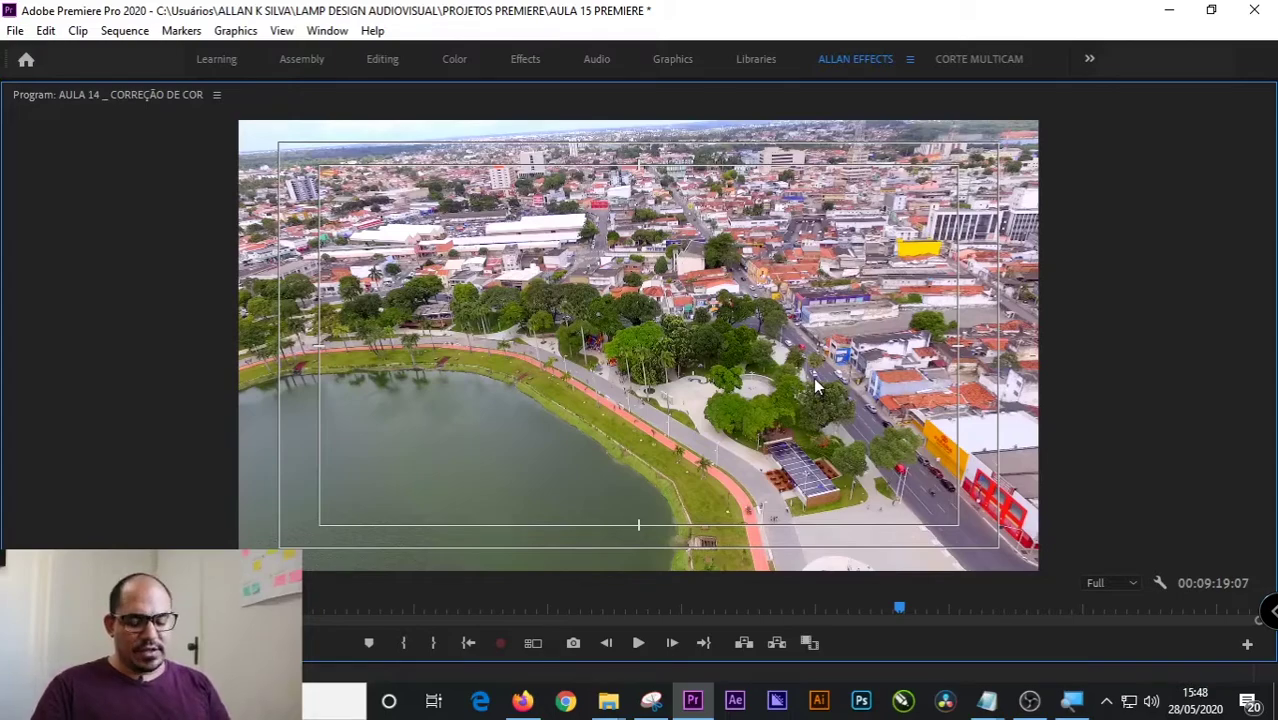
key(grave)
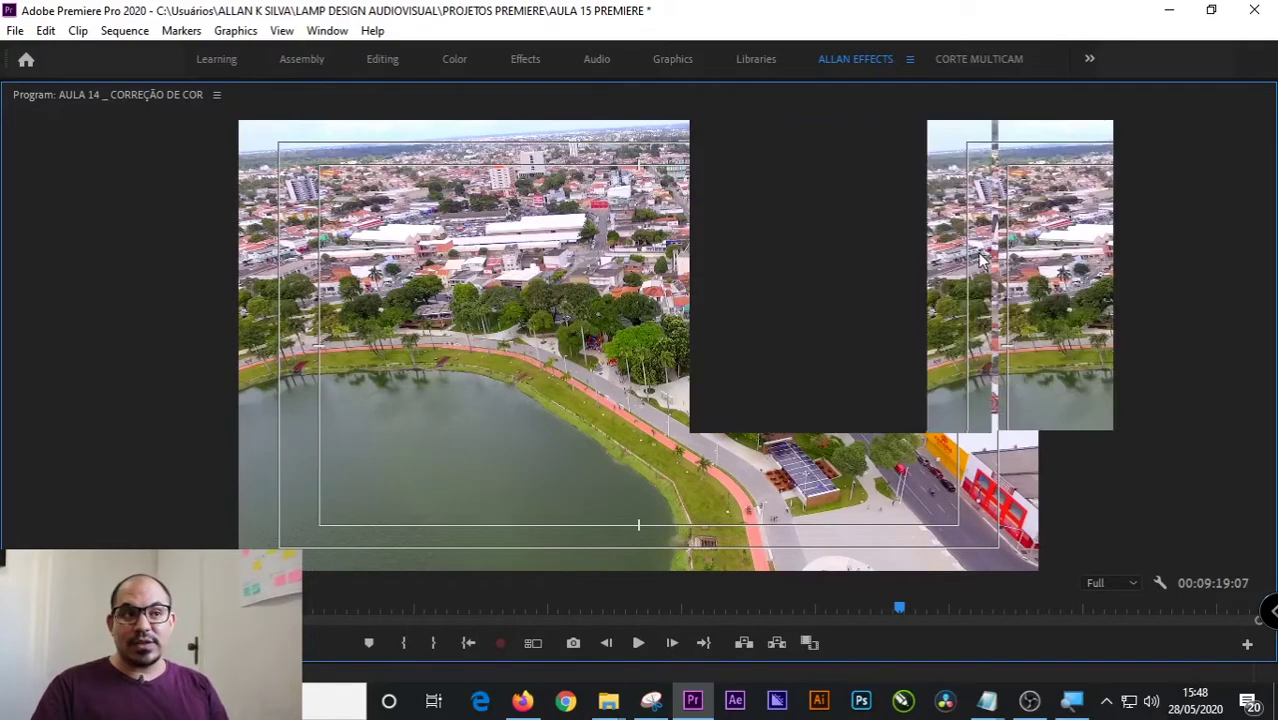
- Compare the DJI_0014.MP4 frame before and after correction by toggling the Fast Color Corrector, leaving it enabled
scroll(610, 260, down, 2)
scroll(610, 260, up, 5)
scroll(610, 260, up, 5)
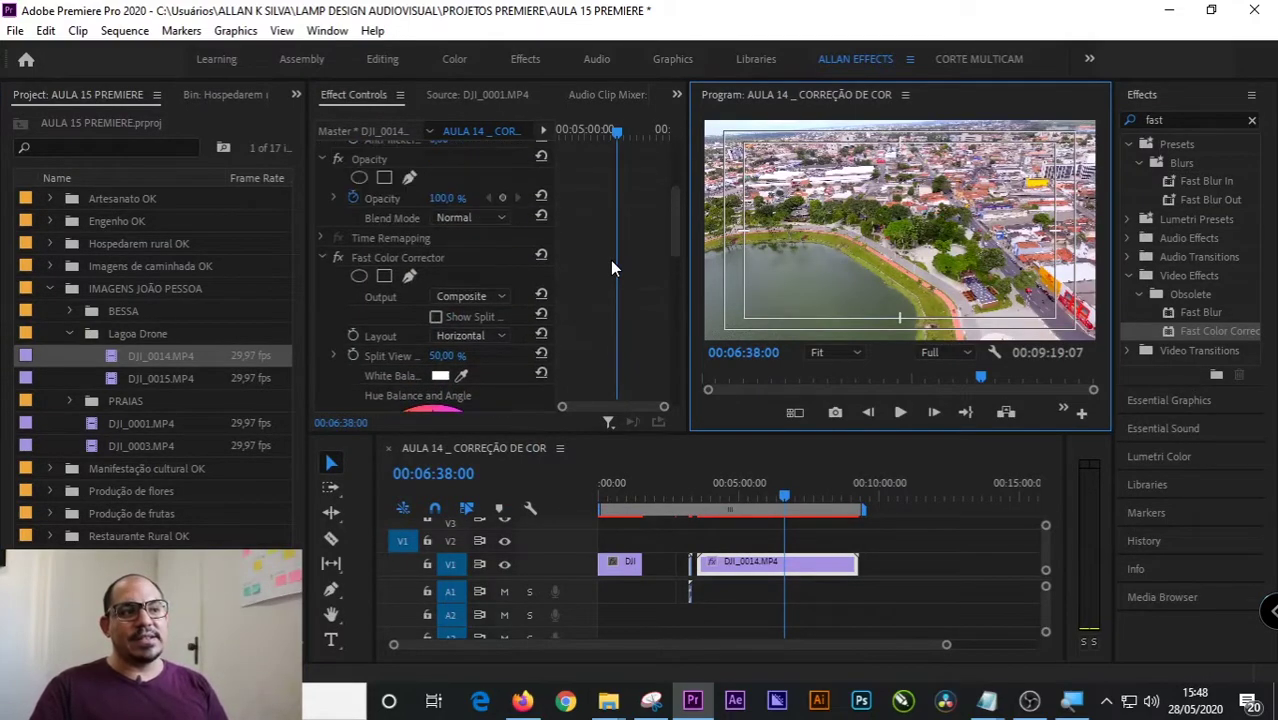
click(339, 257)
key(grave)
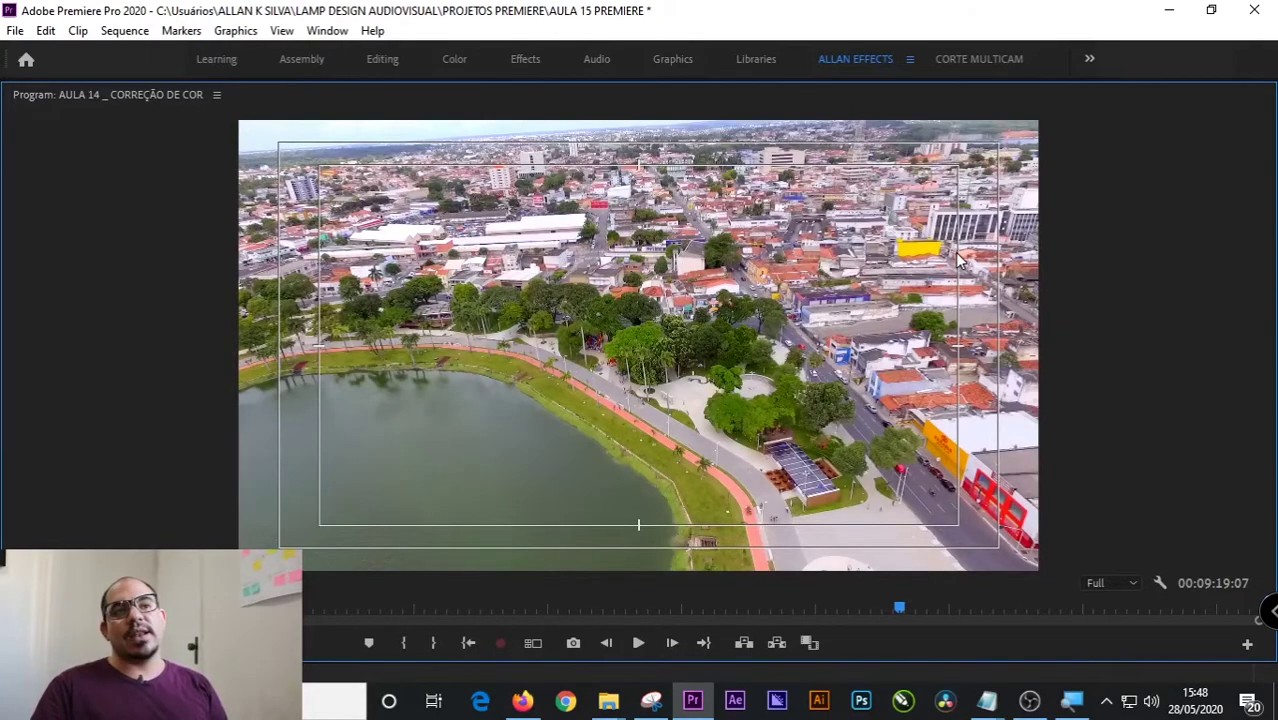
key(grave)
click(336, 260)
click(336, 260)
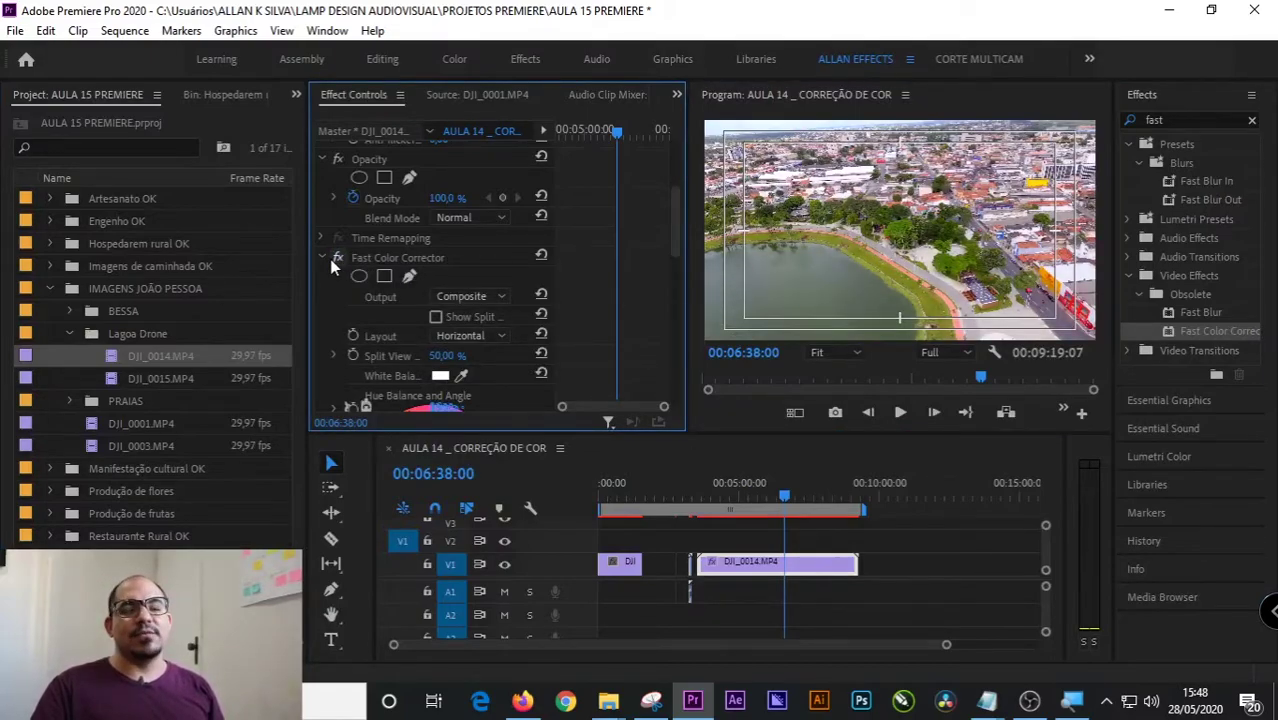
click(334, 259)
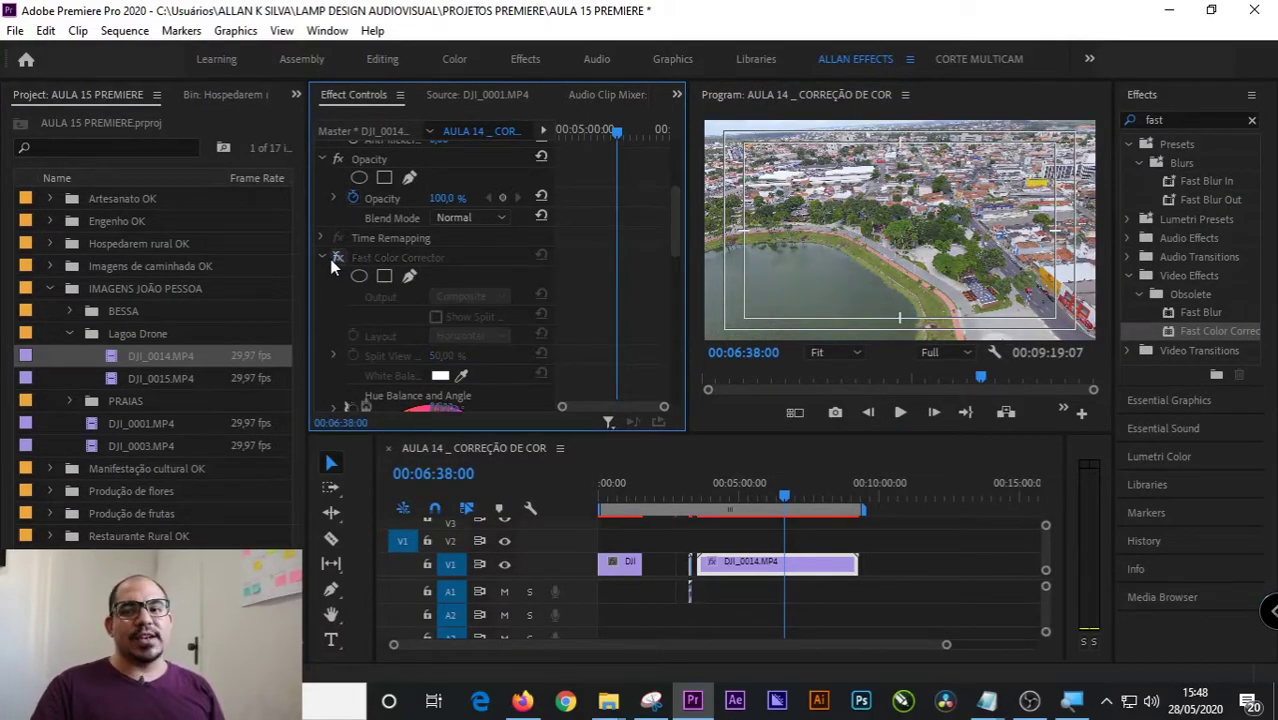
click(336, 258)
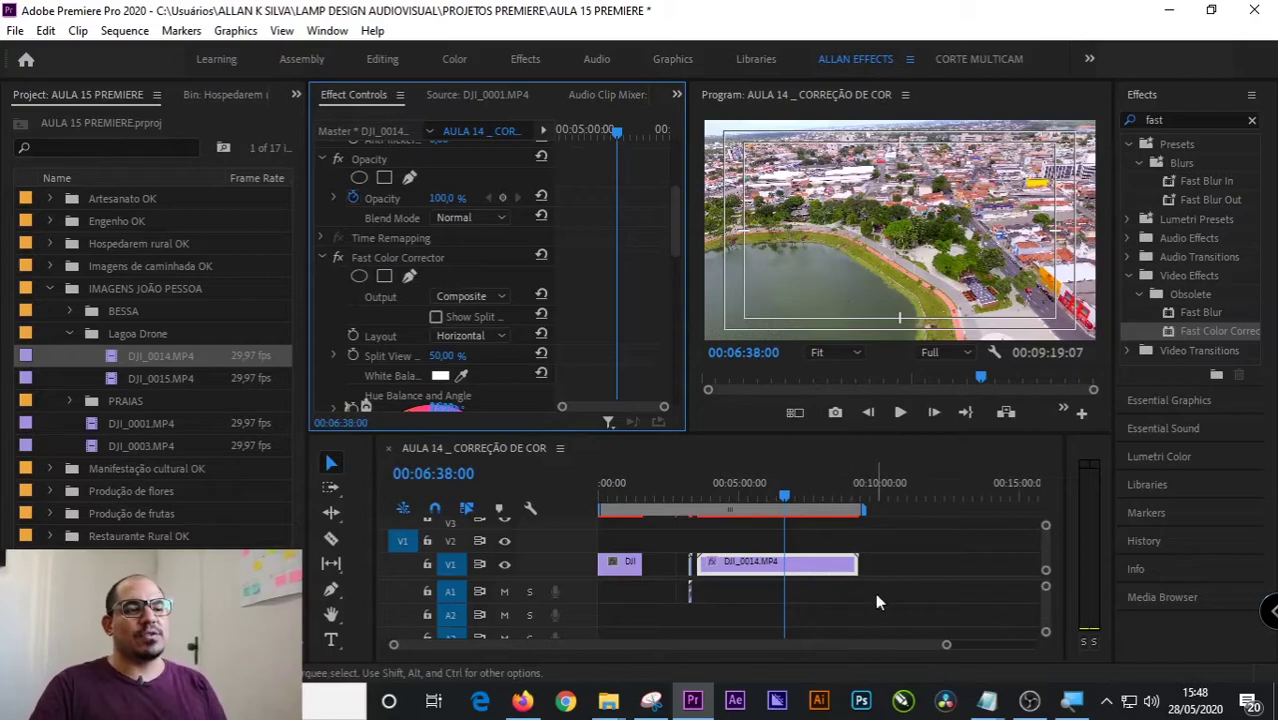
- Add a clip from the Manifestação cultural OK bin to track V1, after the DJI_0014.MP4 clip
double_click(116, 468)
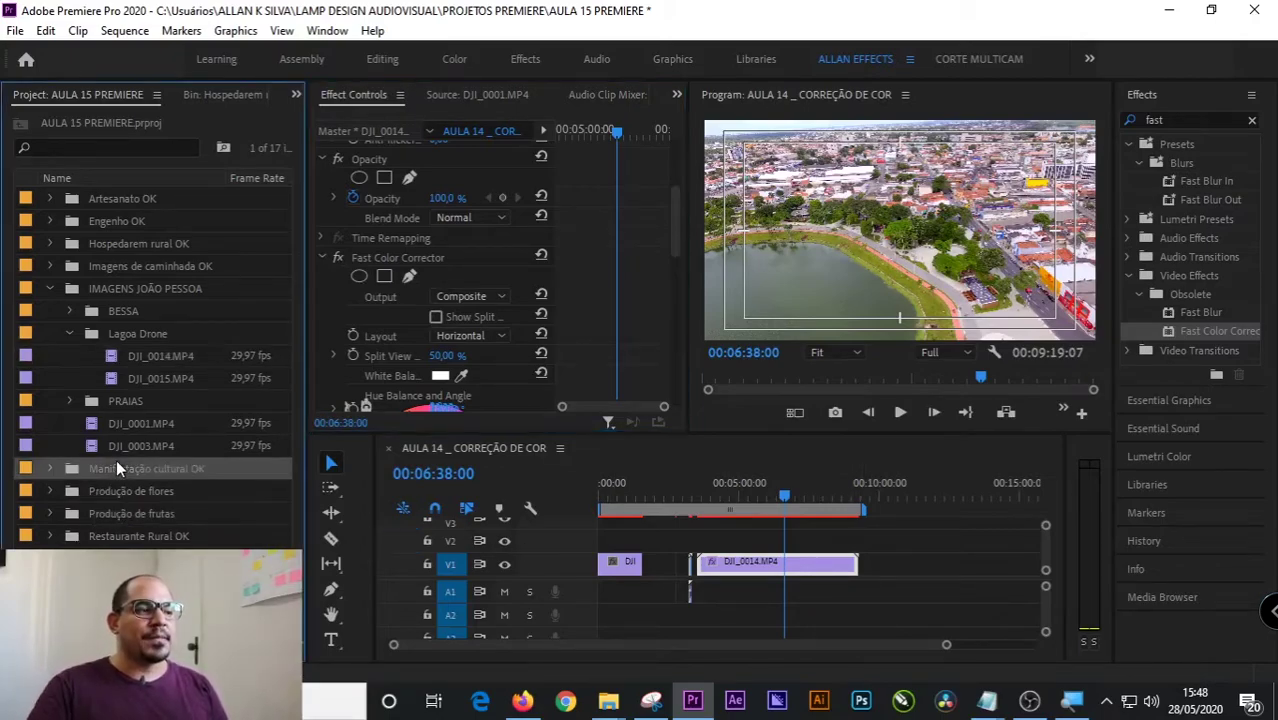
key(ctrl+Page_Down)
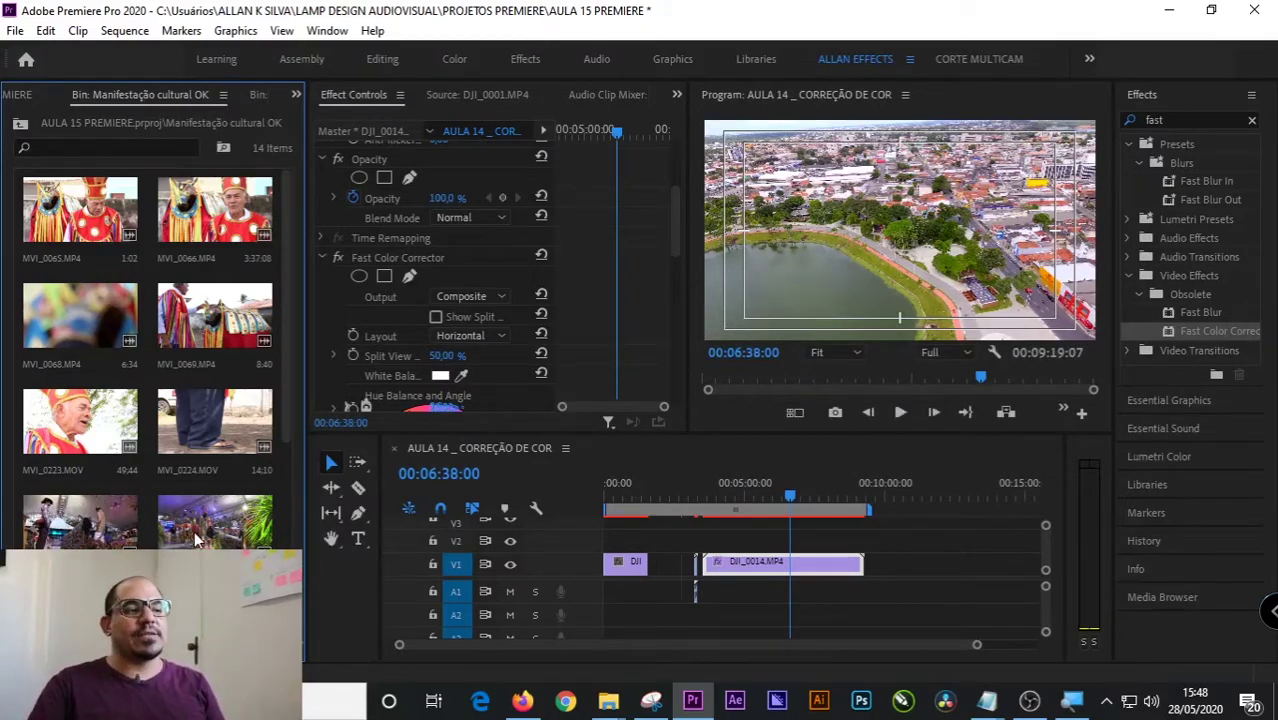
scroll(197, 527, down, 3)
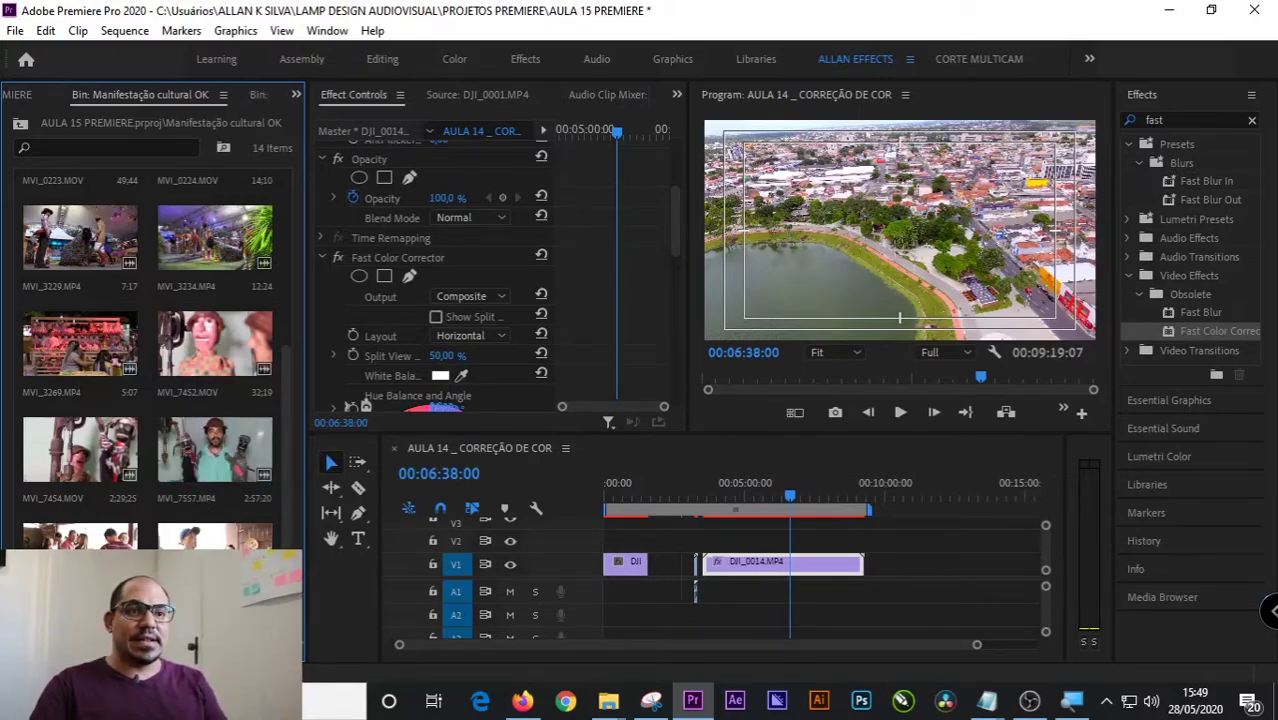
drag(192, 530, 905, 552)
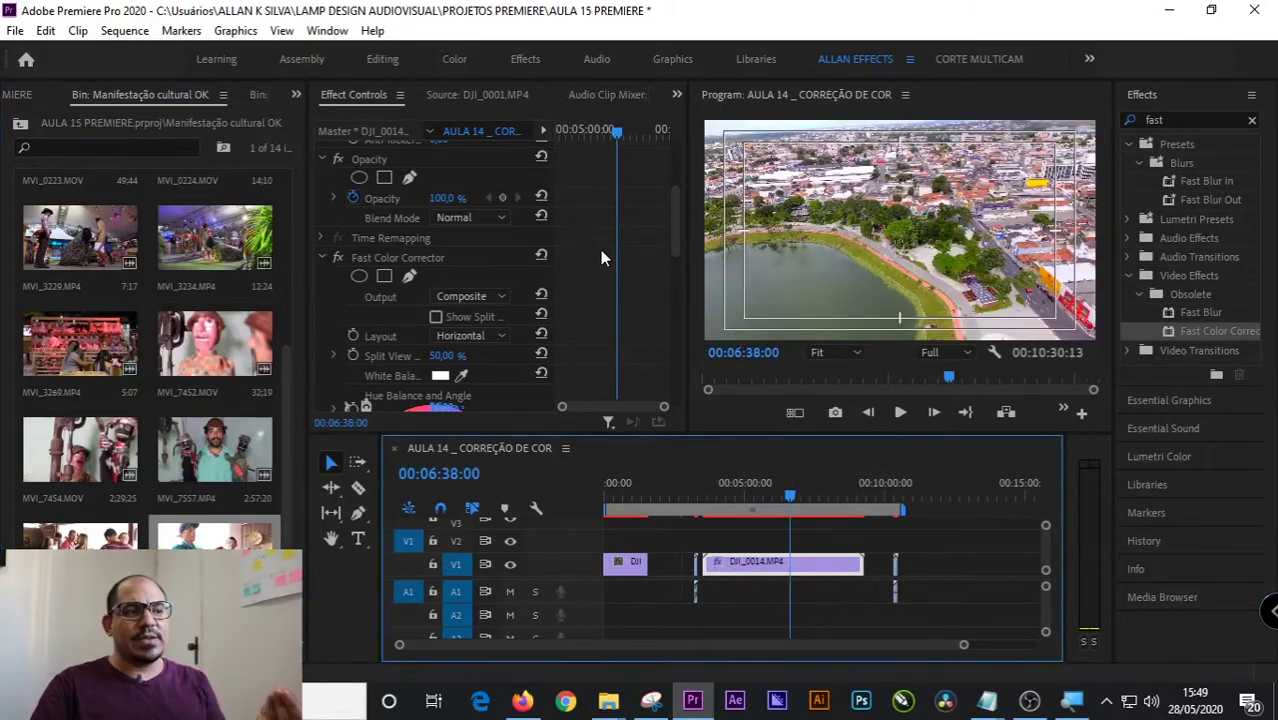
- Replace the Fast Color Corrector on DJI_0014.MP4 with the Three-Way Color Corrector, found by searching the effects for "three"
click(419, 262)
key(Delete)
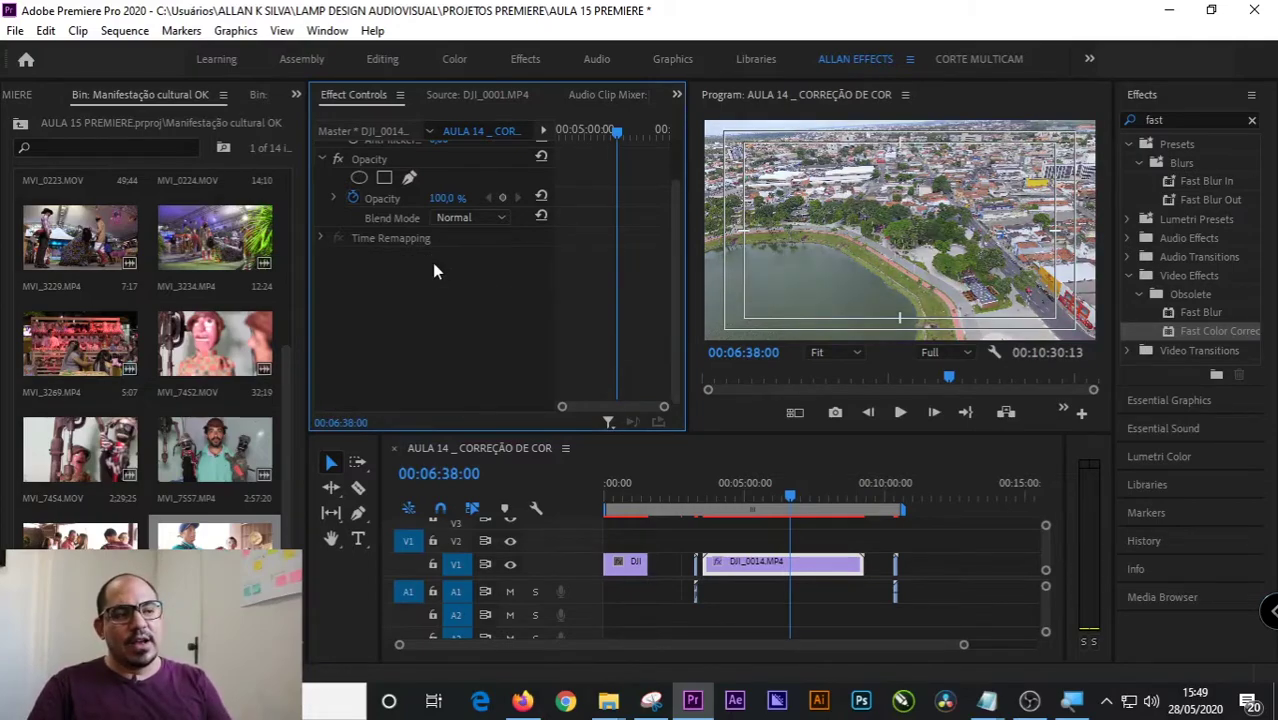
click(1187, 120)
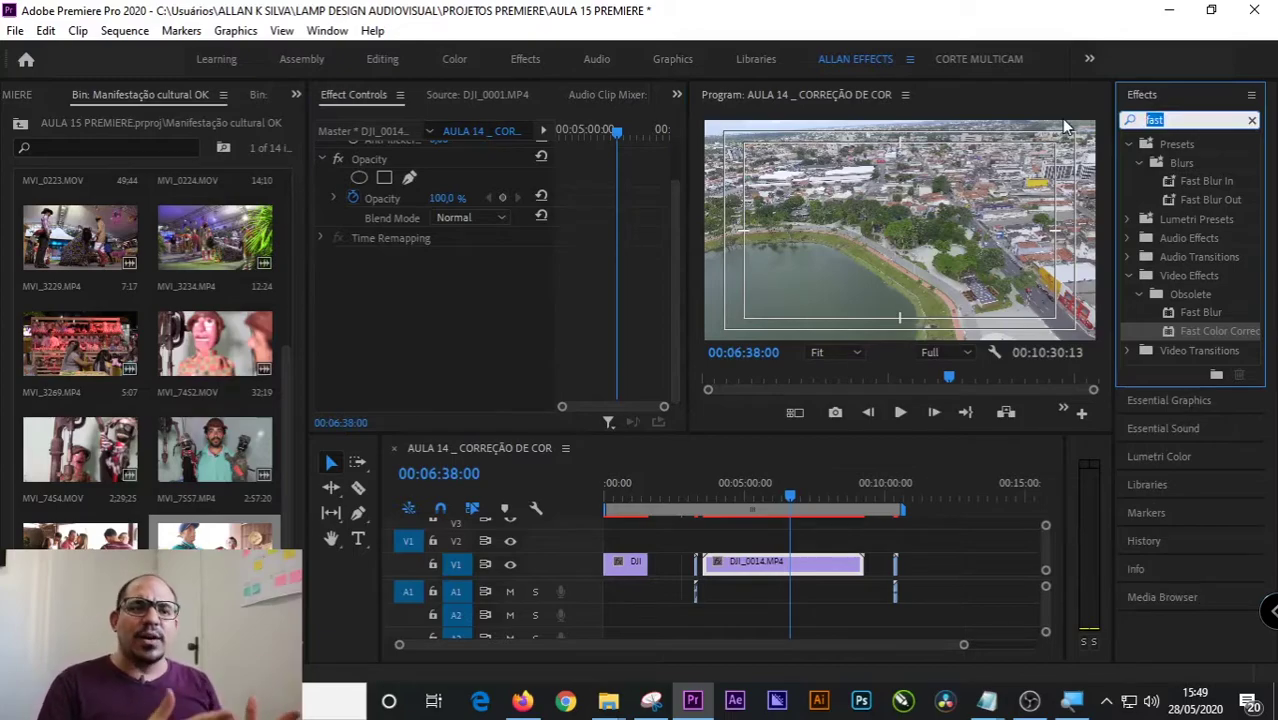
text(tre)
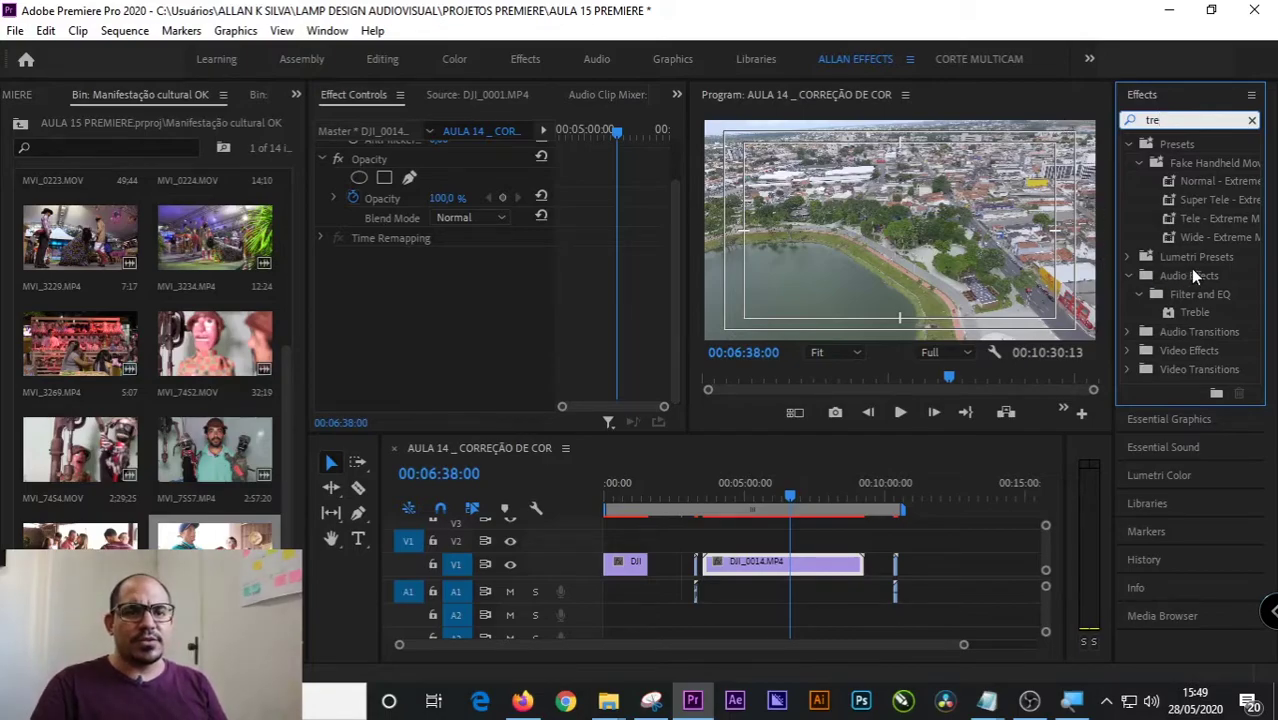
double_click(1138, 117)
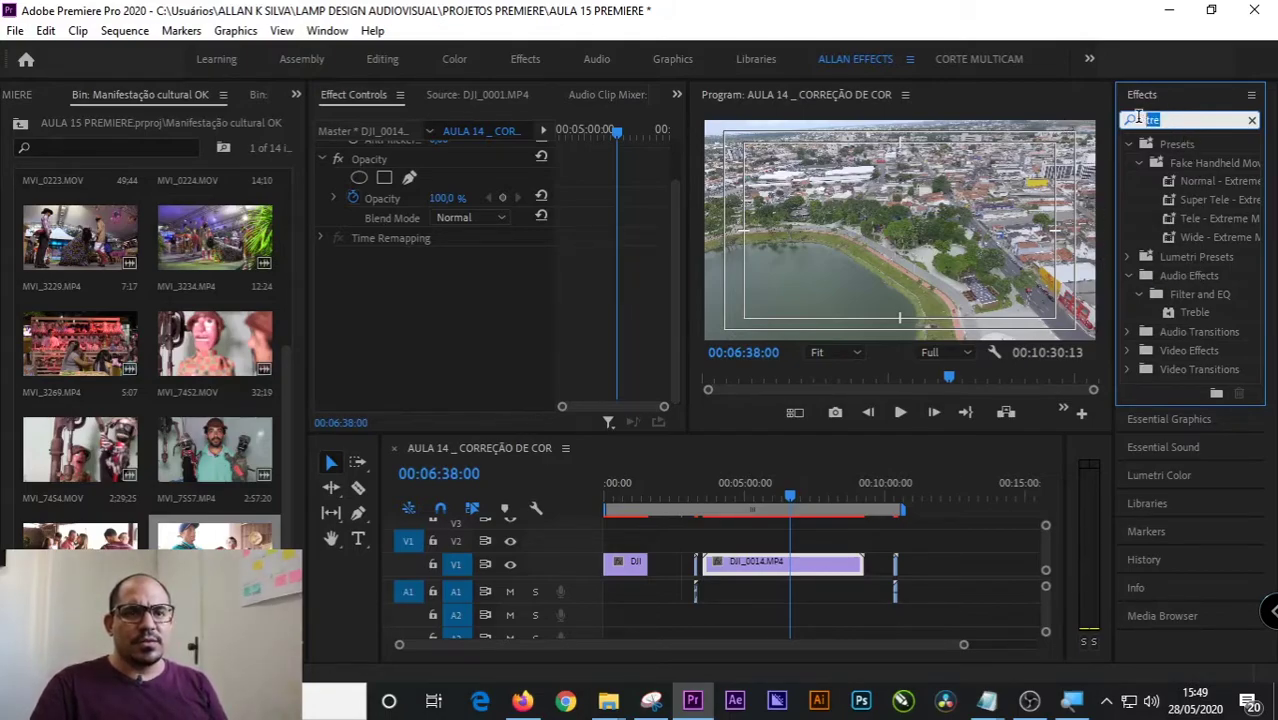
text(the)
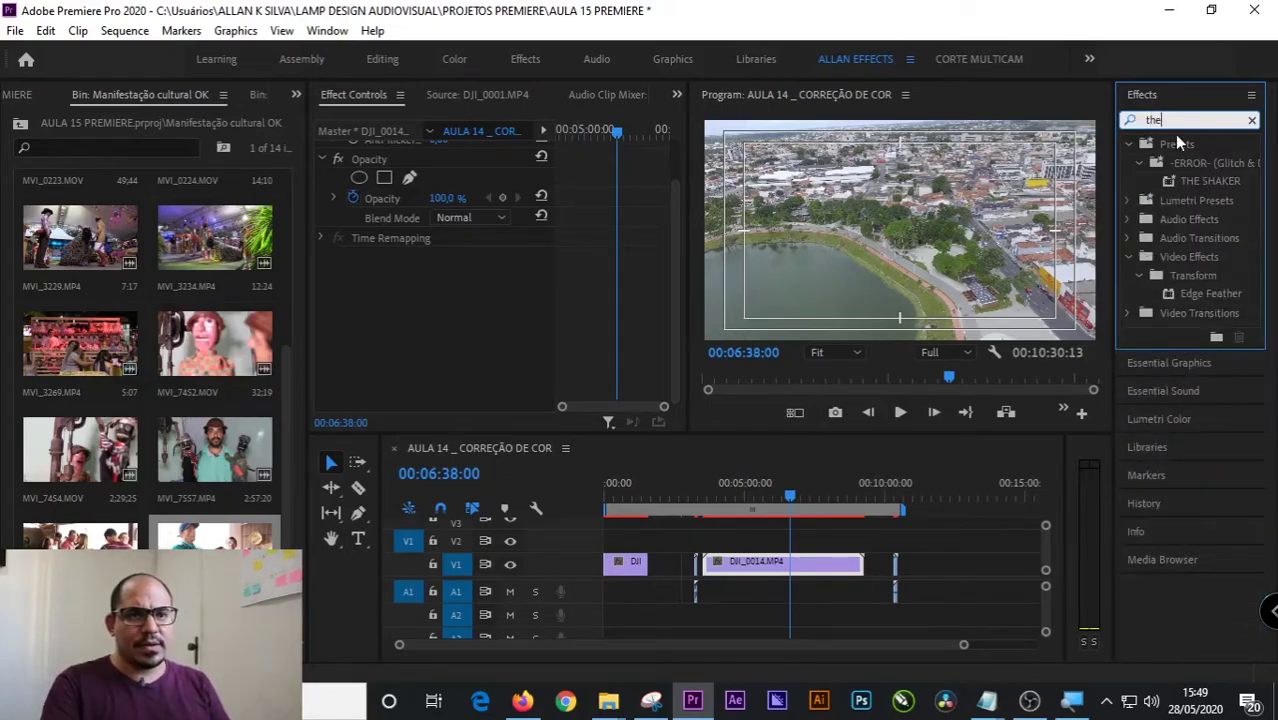
key(BackSpace)
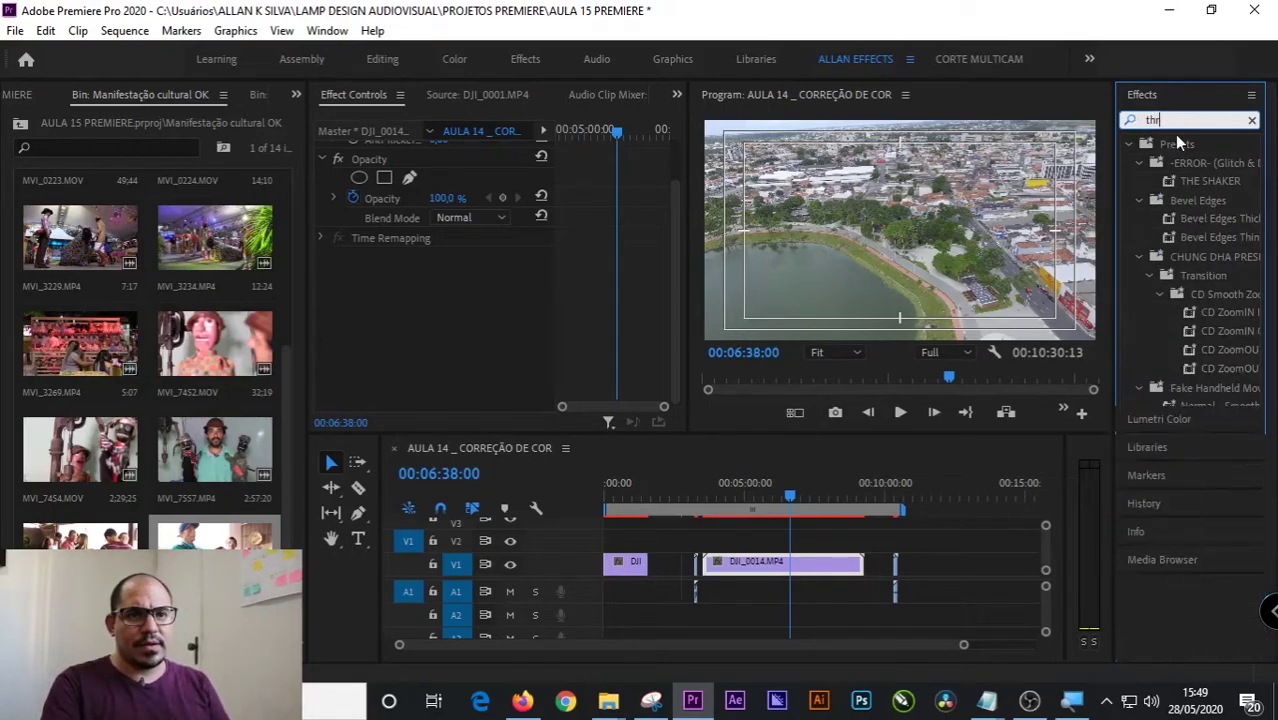
text(ree)
drag(1217, 263, 797, 563)
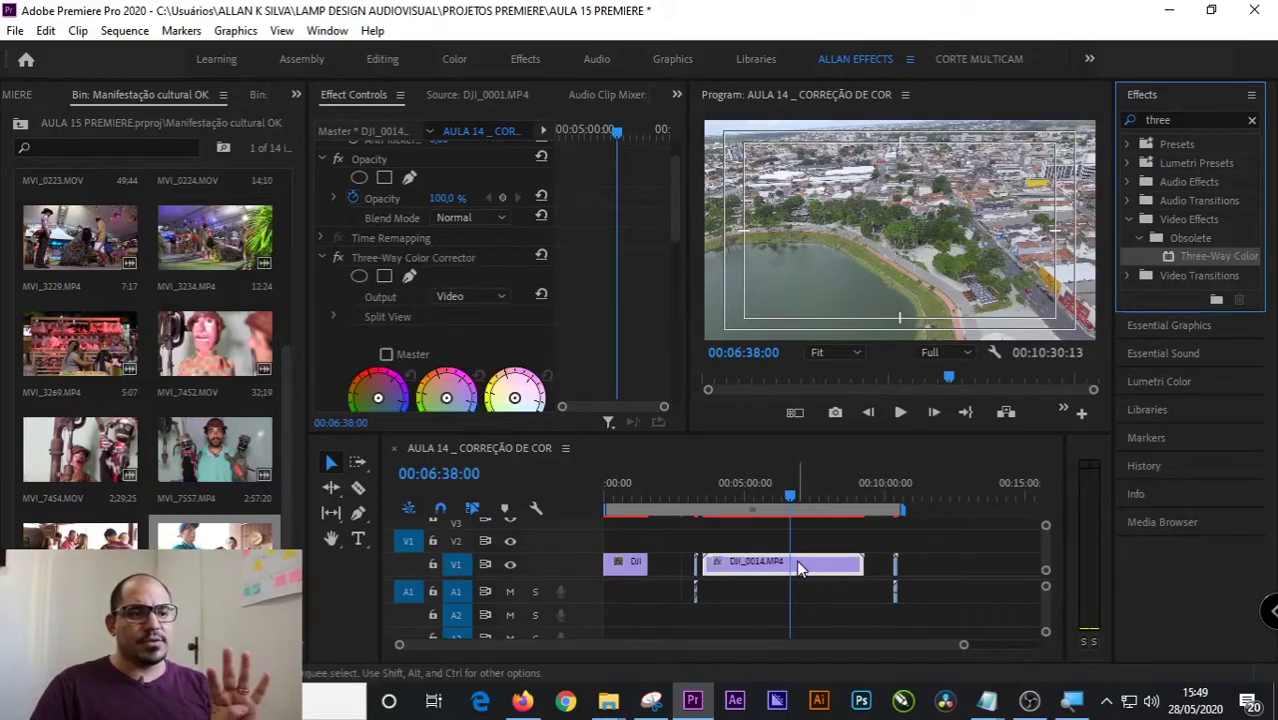
- Examine the color waveform of the DJI_0014.MP4 frame in the maximized Lumetri Scopes and restore the panel layout
scroll(676, 265, down, 1)
mouse_move(676, 265)
mouse_down()
mouse_move(674, 308)
mouse_move(671, 288)
mouse_up()
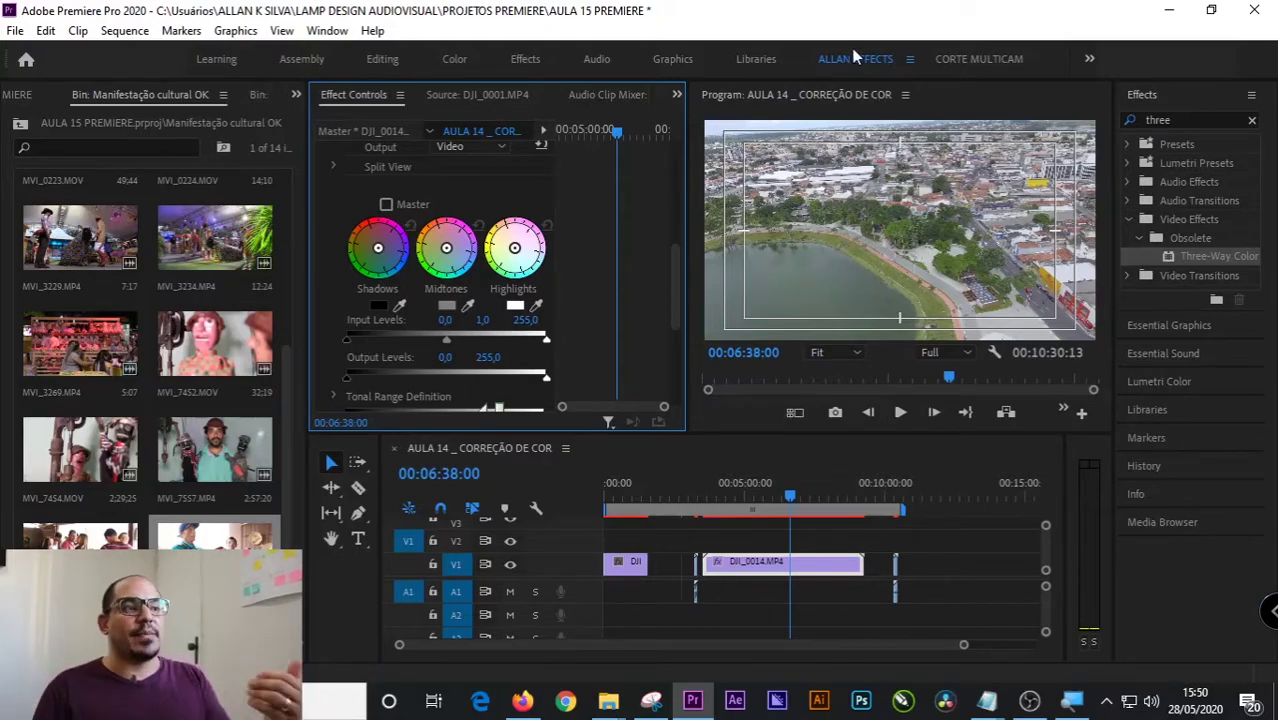
scroll(586, 97, down, 3)
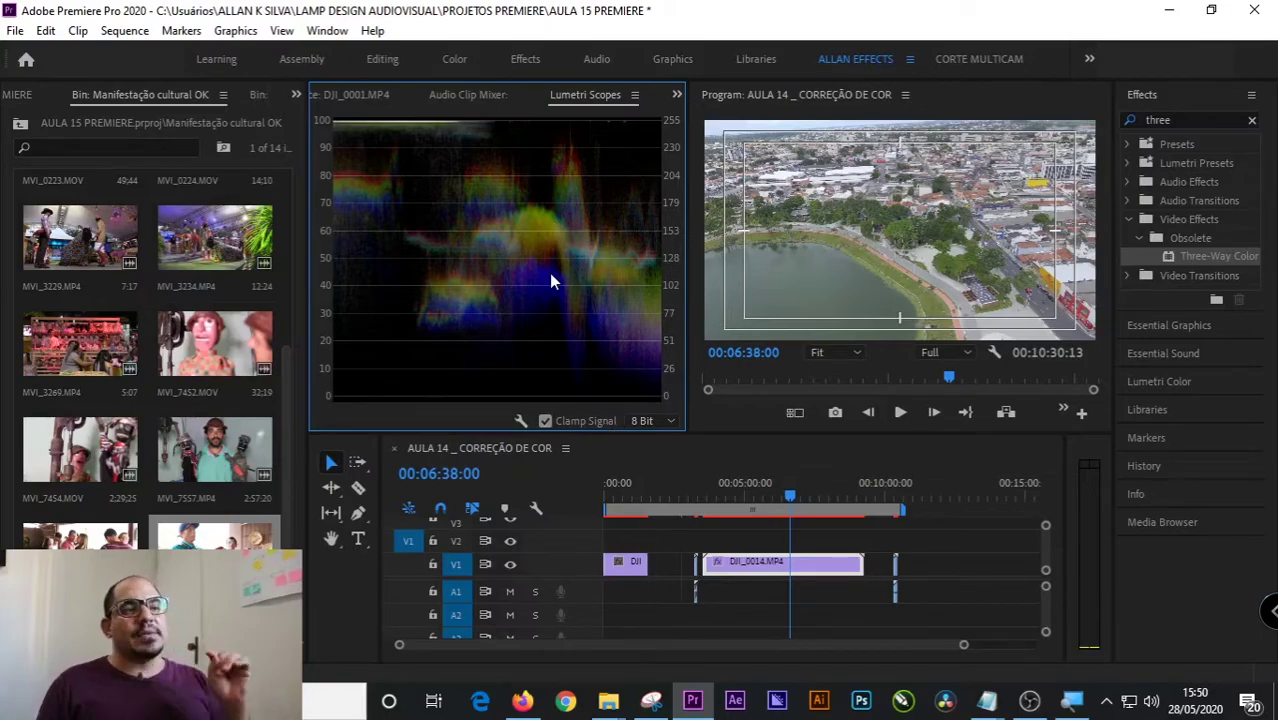
click(873, 335)
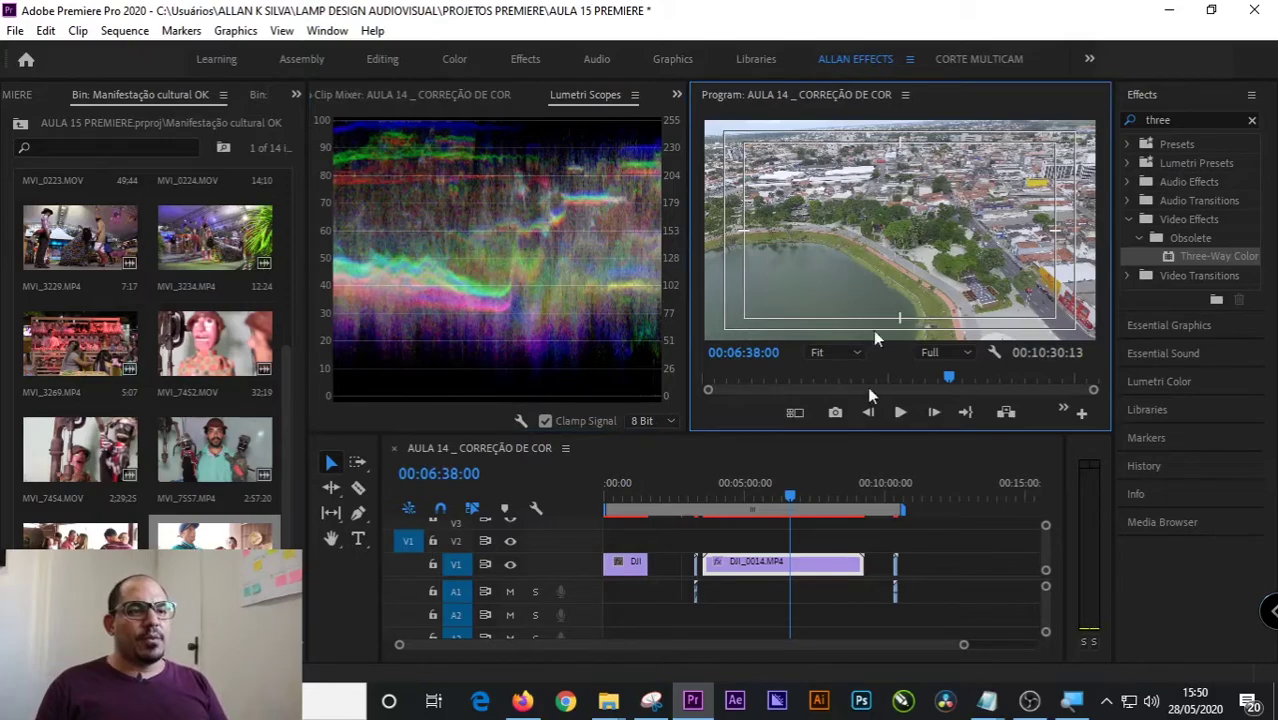
click(788, 570)
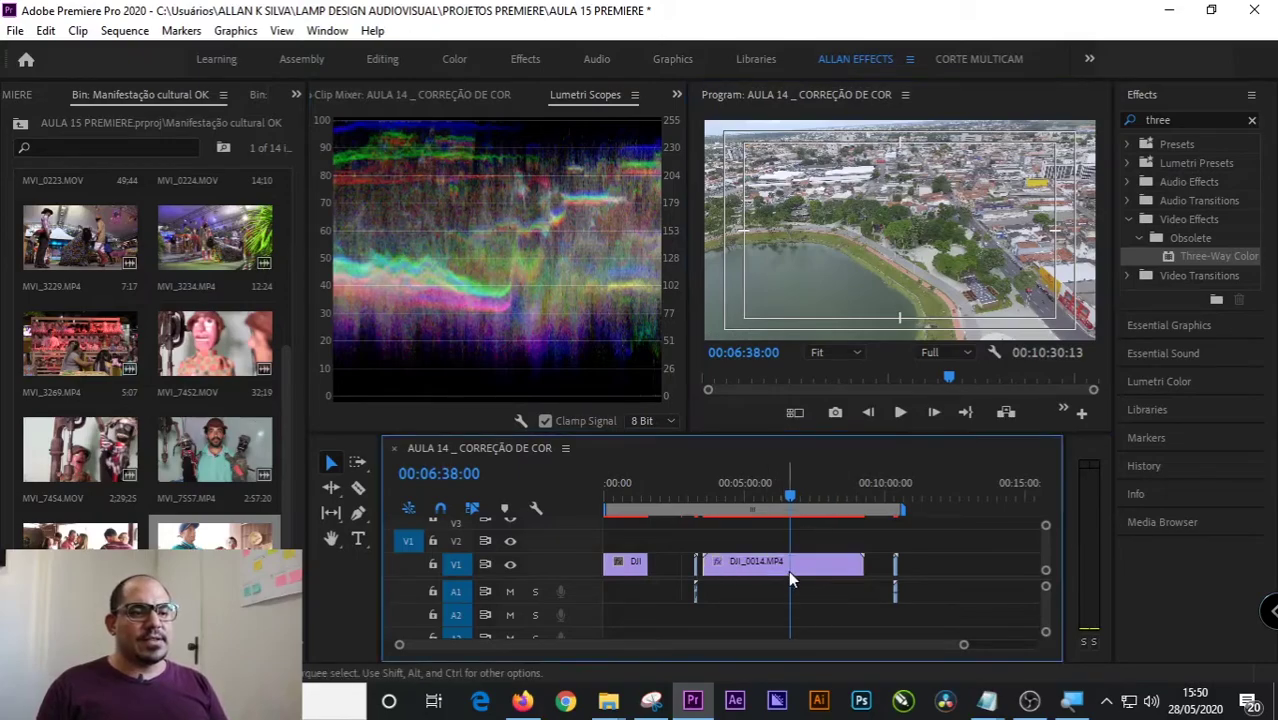
click(559, 284)
key(grave)
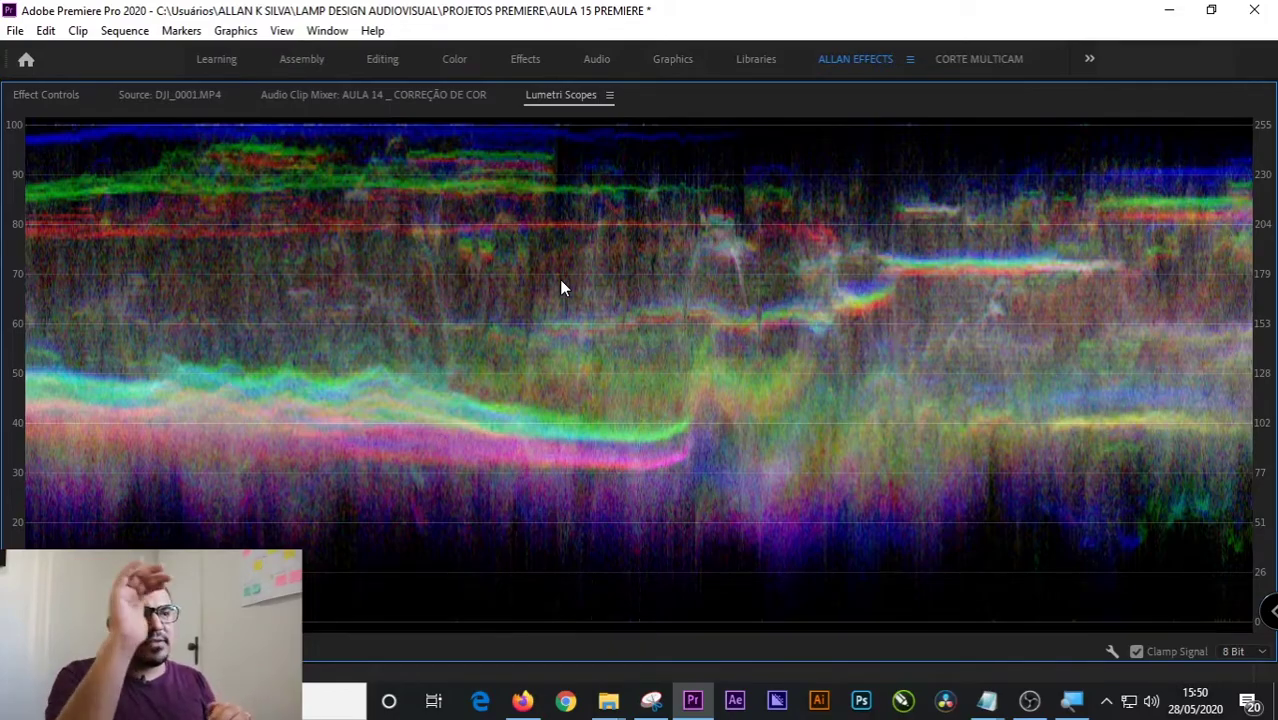
key(grave)
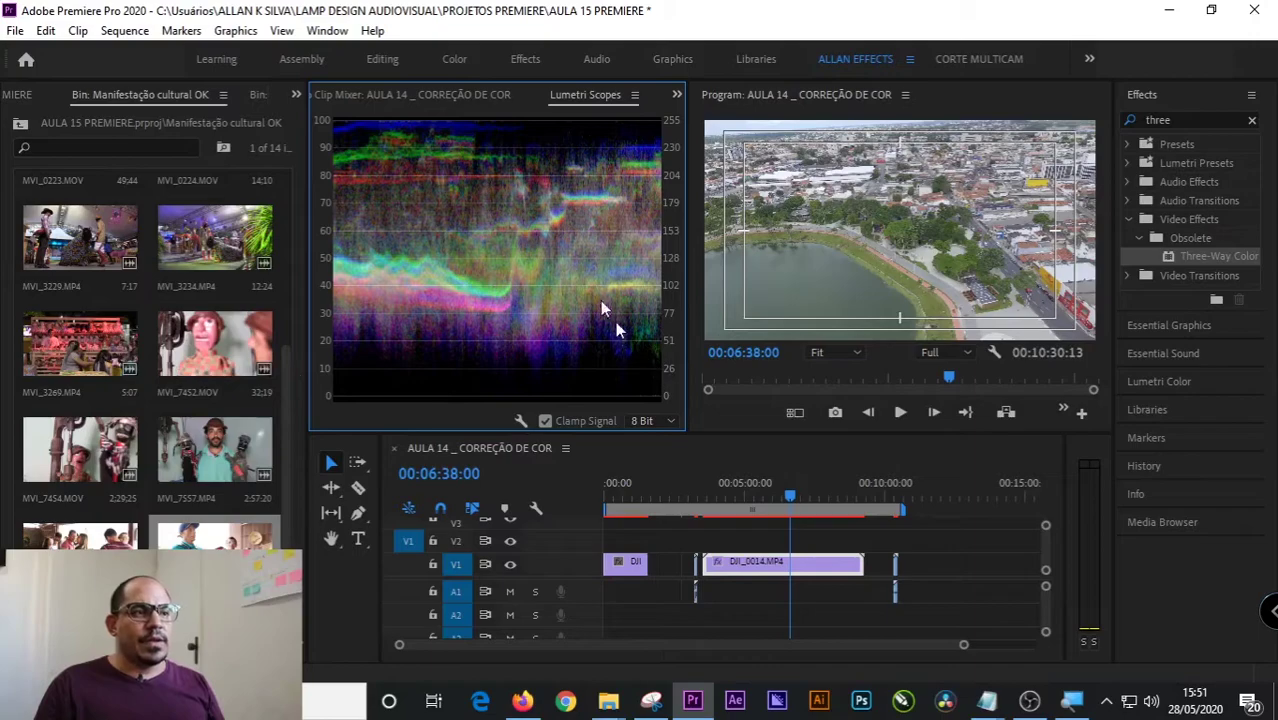
- Set the Three-Way Color Corrector's input levels on DJI_0014.MP4 to about 51.2 for black, 1.1 for gray and 222.8 for white
scroll(388, 105, up, 3)
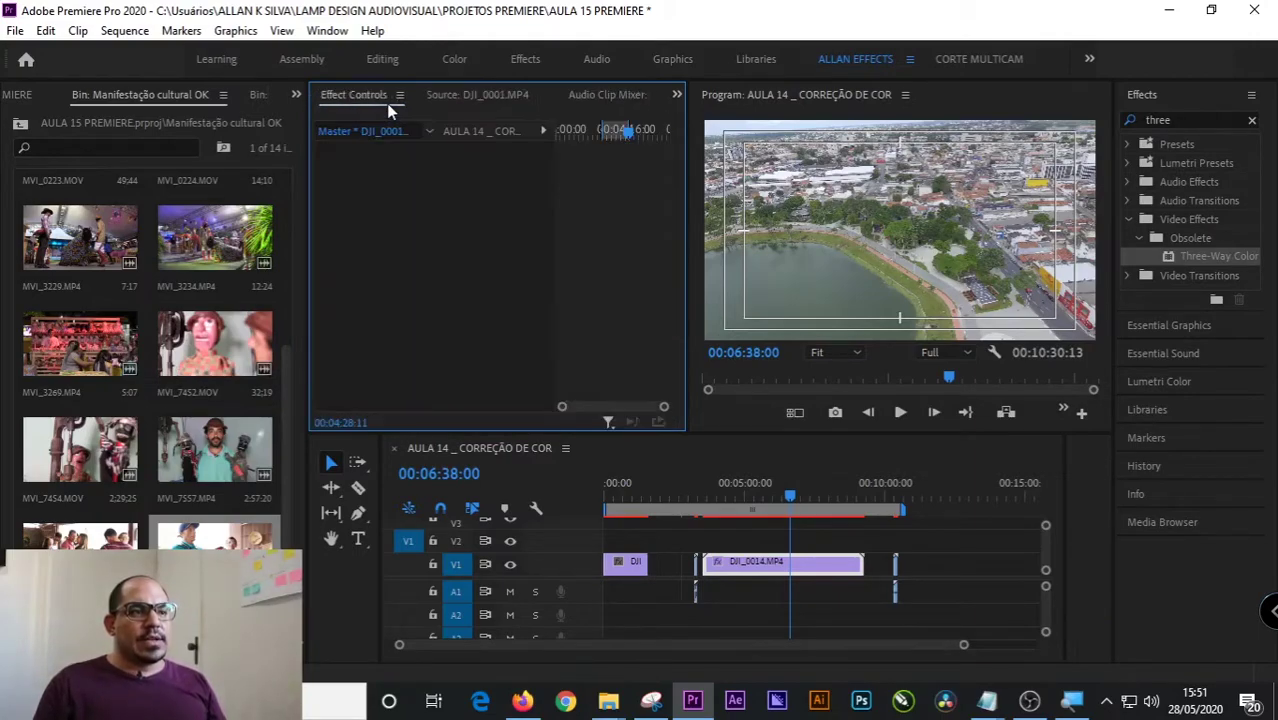
click(782, 565)
scroll(606, 286, down, 8)
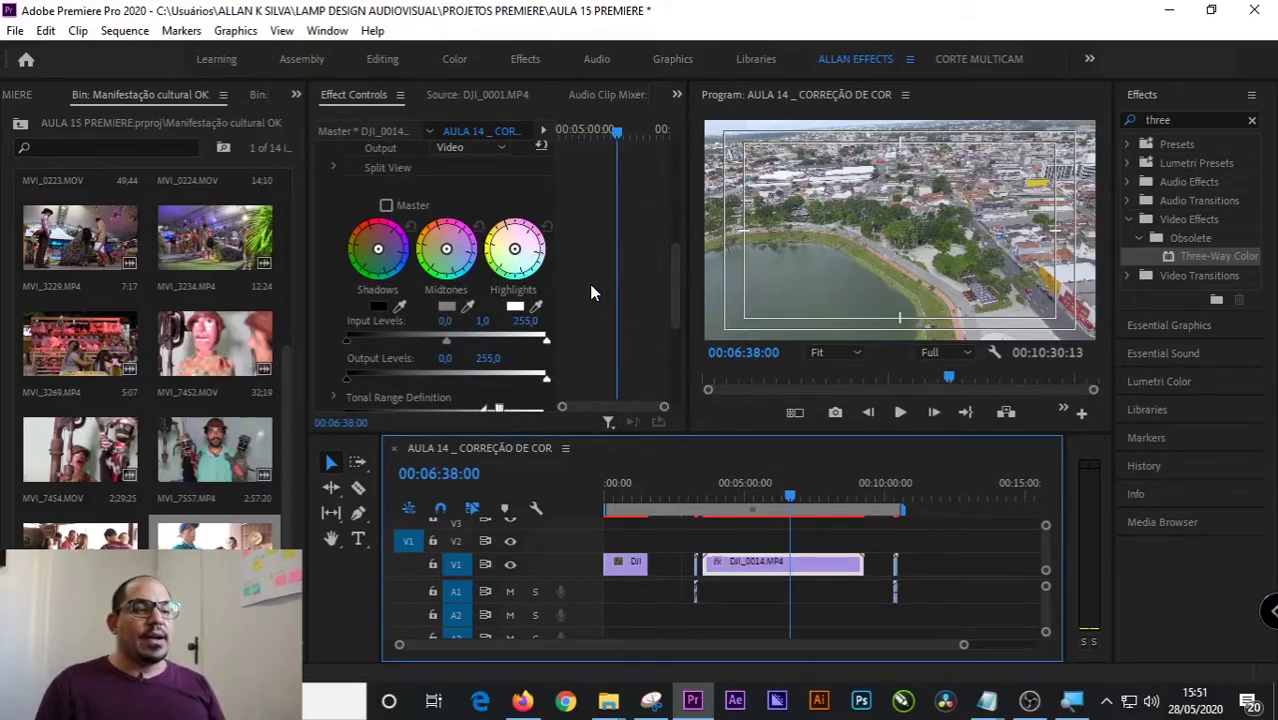
scroll(537, 330, down, 1)
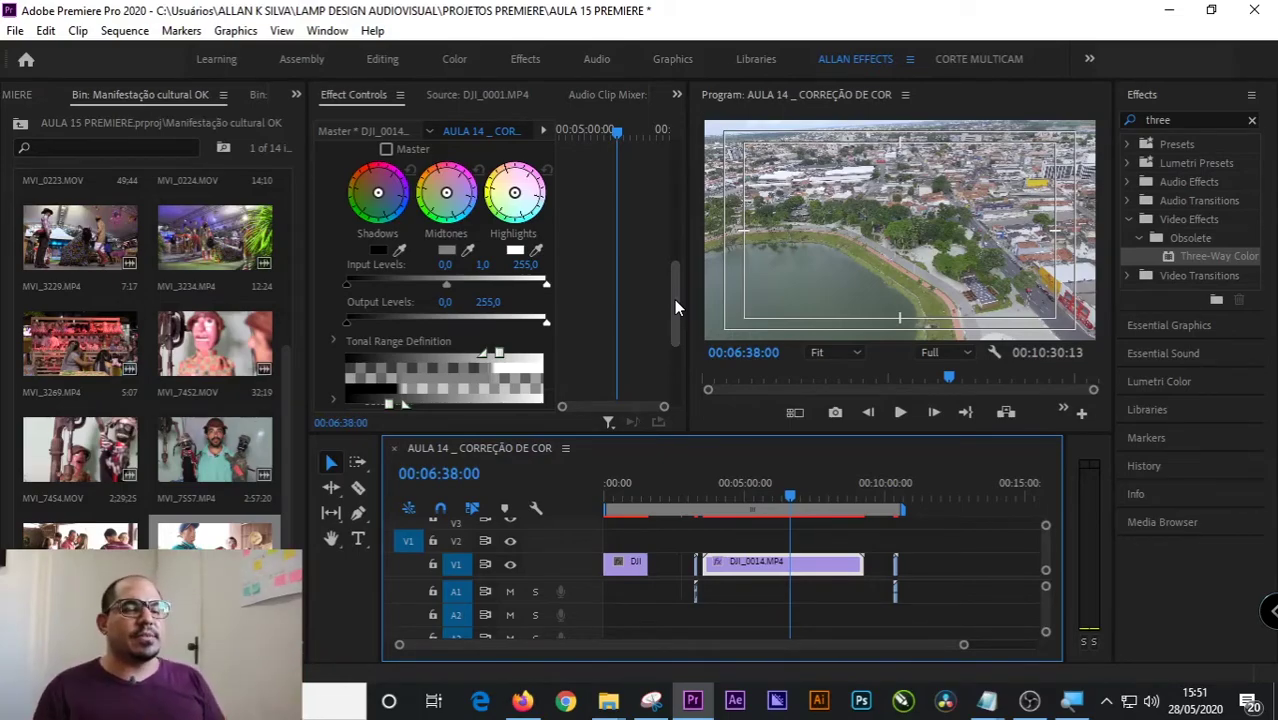
mouse_move(446, 286)
mouse_down()
mouse_move(434, 285)
mouse_move(463, 286)
mouse_move(450, 289)
mouse_up()
drag(344, 285, 384, 285)
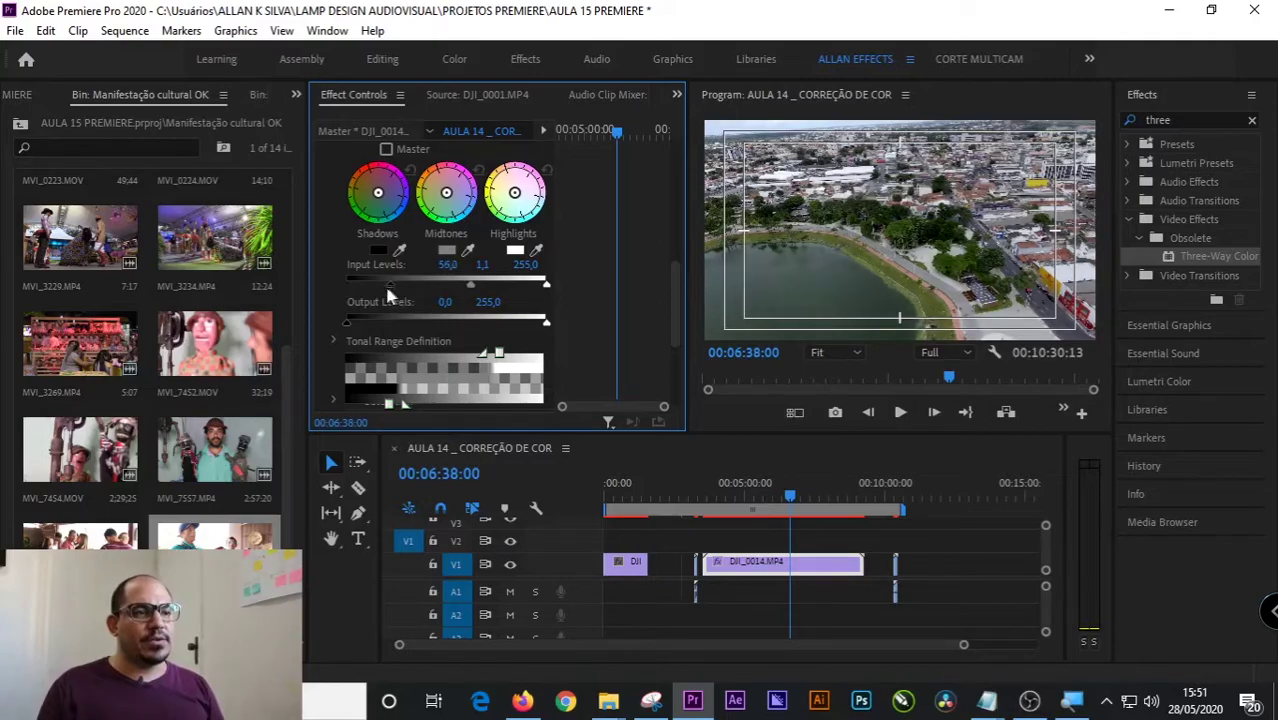
drag(546, 286, 520, 288)
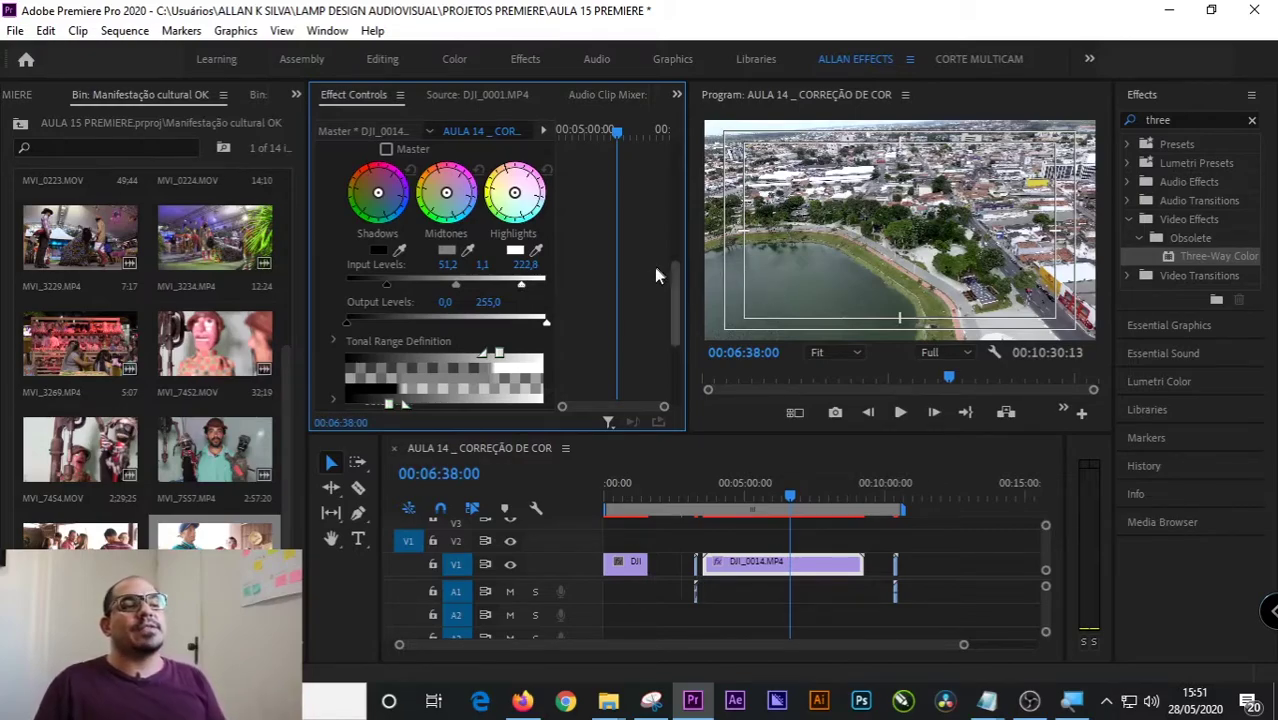
- Look through the Three-Way Color Corrector's settings and expand its Saturation group
drag(670, 313, 663, 377)
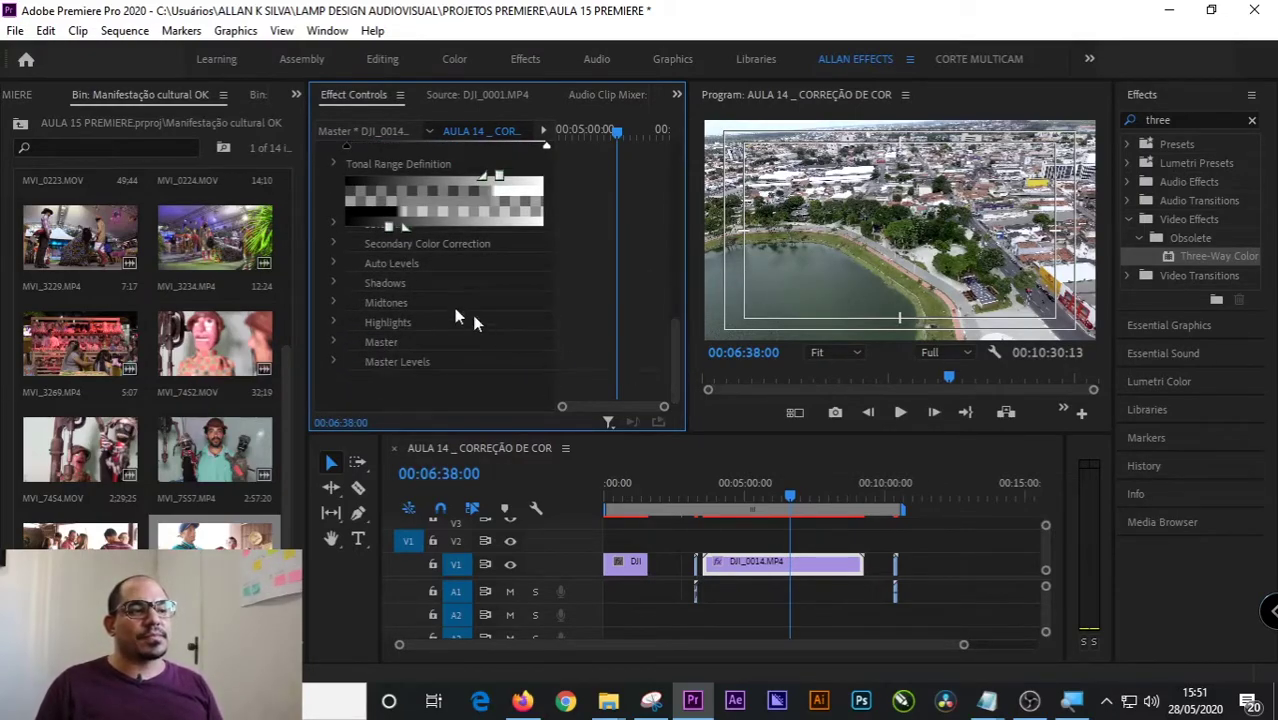
scroll(488, 346, up, 10)
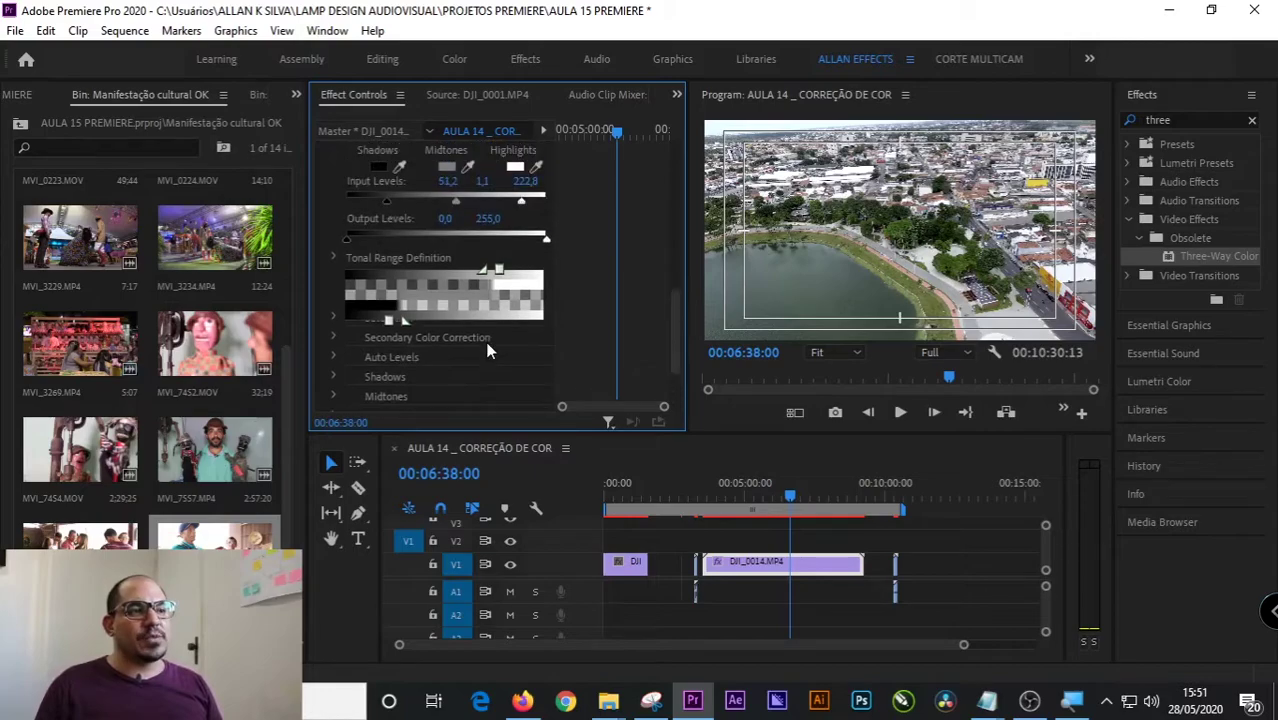
scroll(485, 337, down, 1)
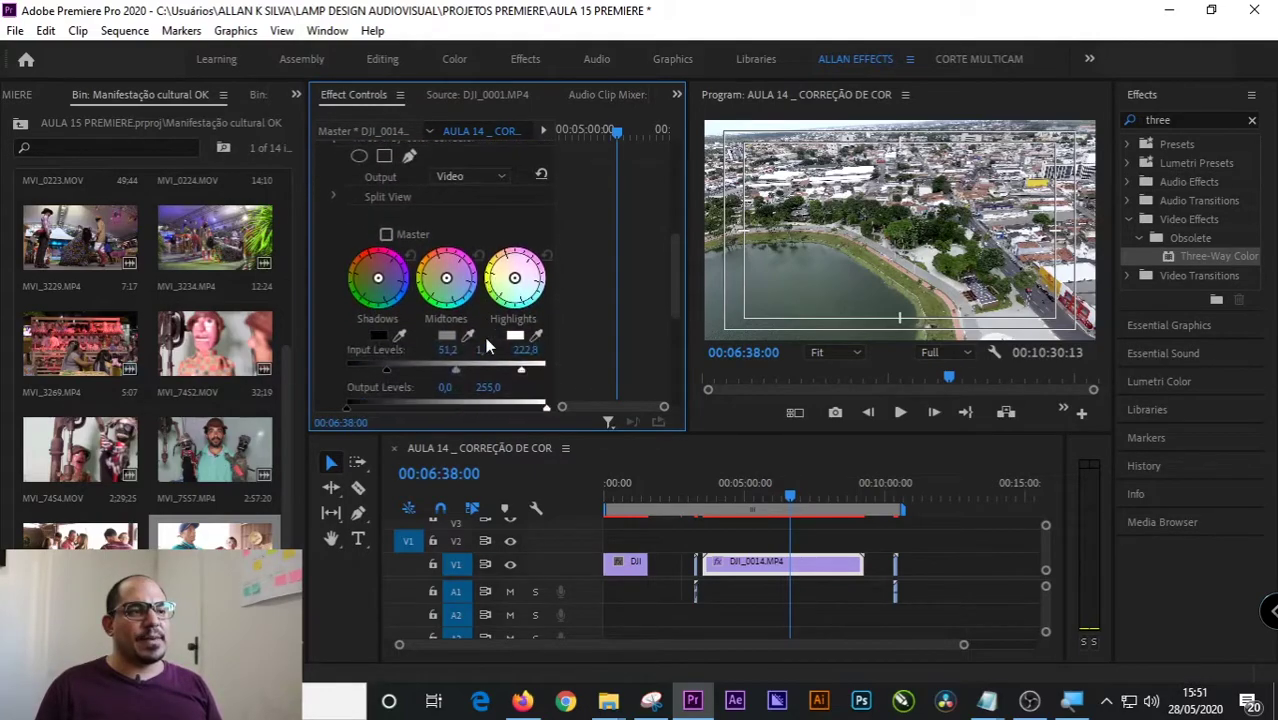
scroll(655, 322, down, 3)
scroll(641, 318, down, 2)
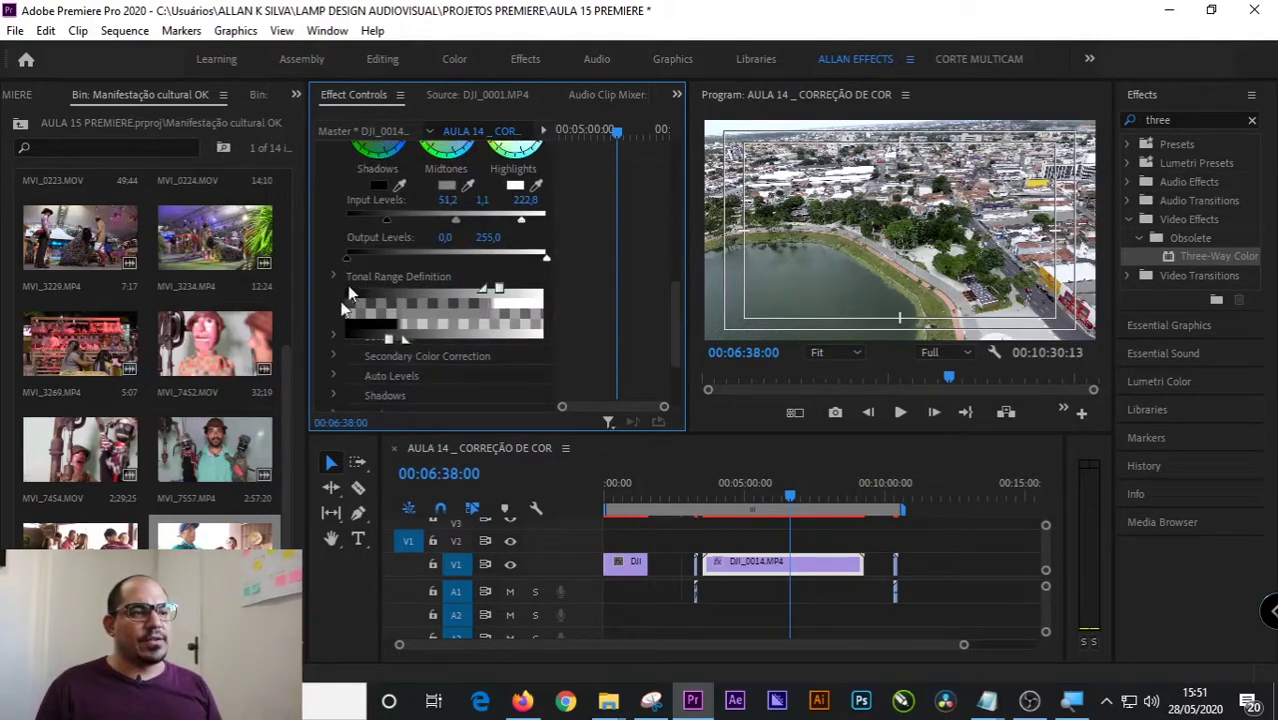
click(333, 340)
scroll(597, 320, down, 1)
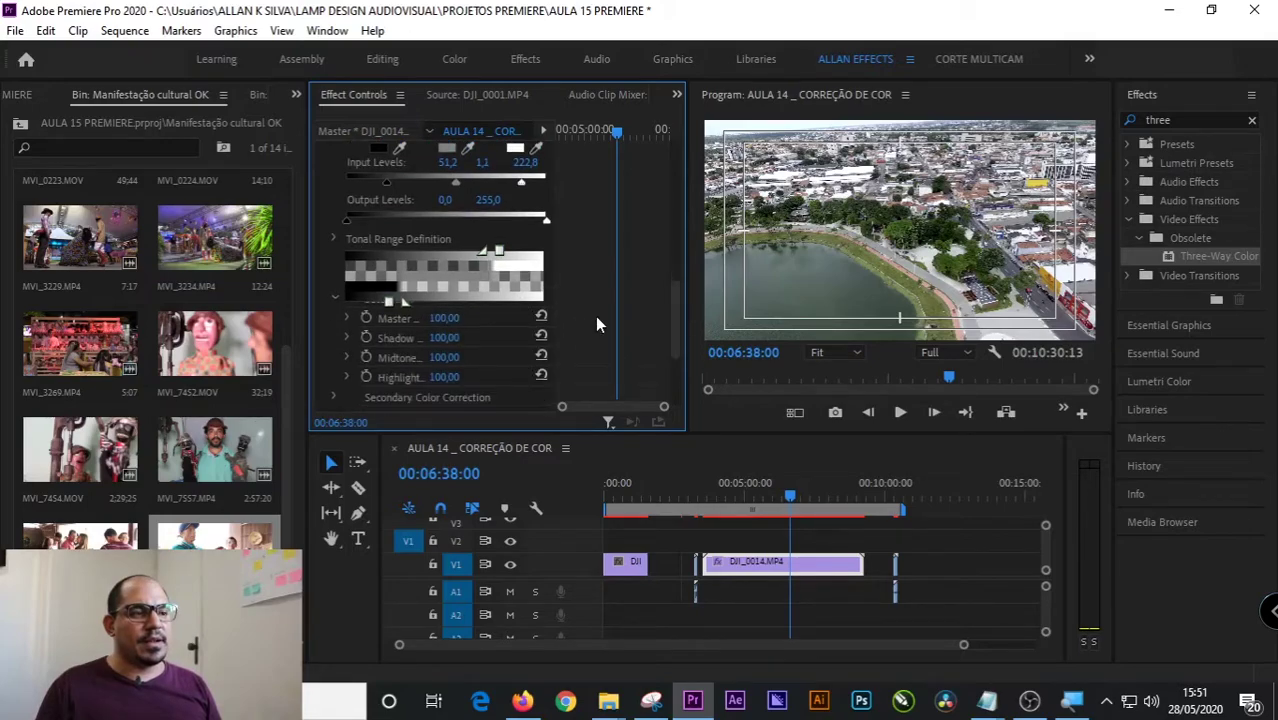
scroll(552, 319, down, 1)
- Try the Master Saturation at 0 and 200, test the Shadow Saturation down to 0, and reset the Shadow Saturation
drag(442, 299, 342, 299)
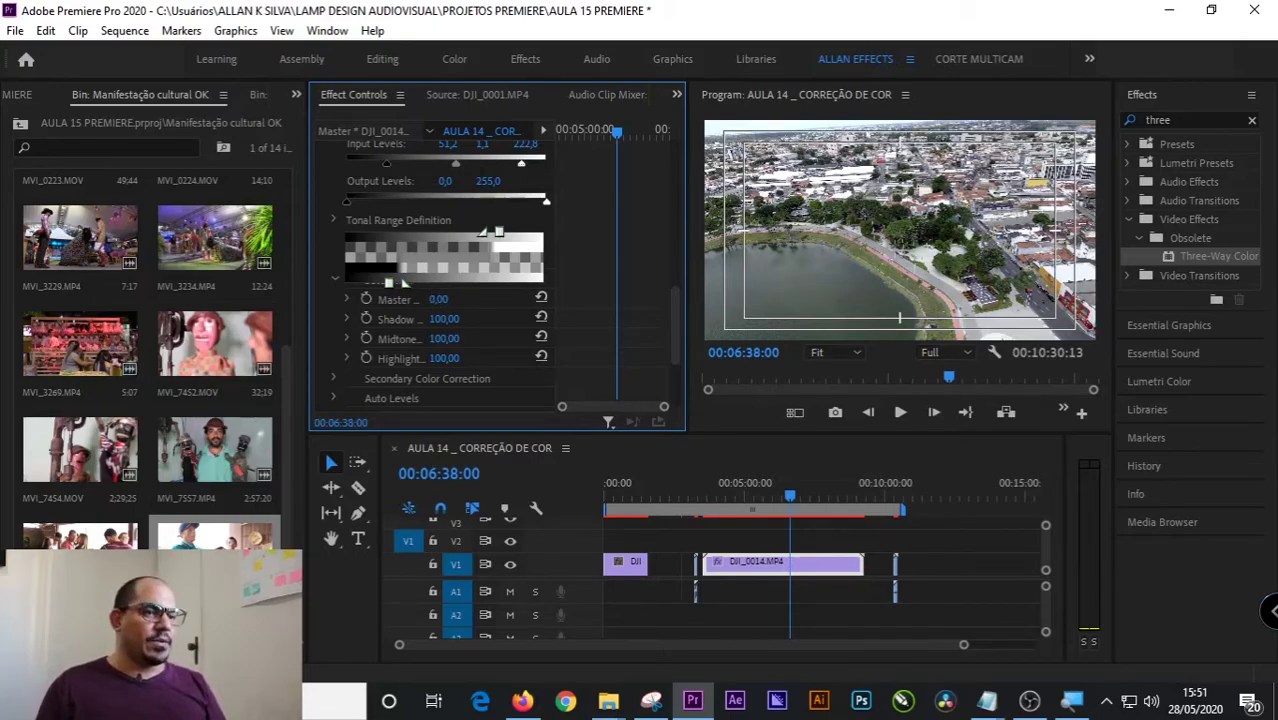
drag(342, 299, 542, 299)
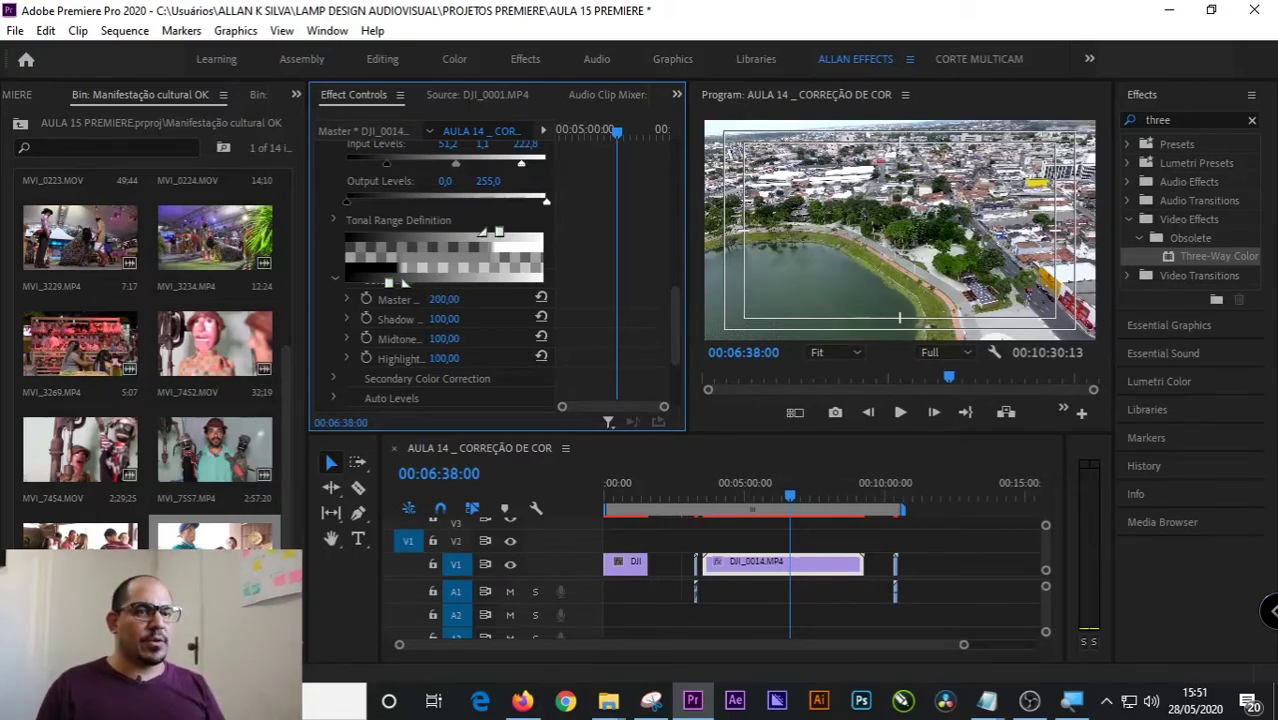
click(443, 319)
text(25)
key(Return)
drag(441, 319, 570, 319)
drag(443, 319, 360, 319)
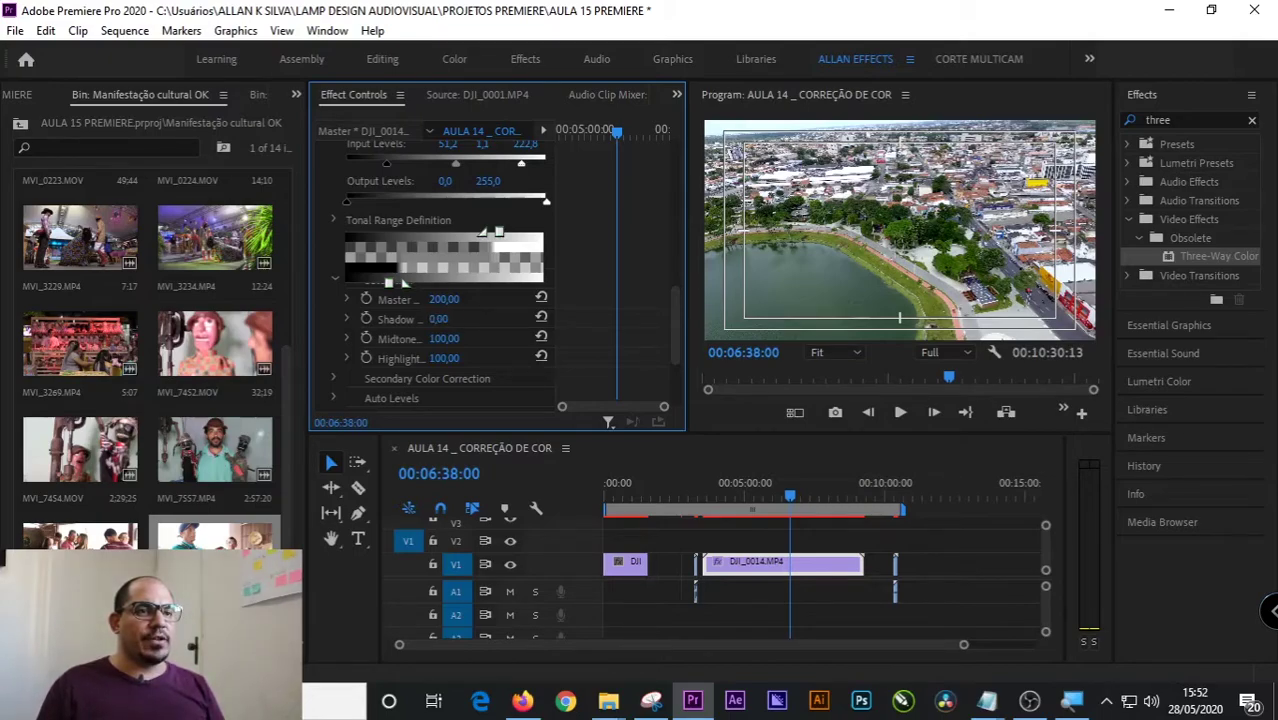
click(541, 317)
- Lower the Midtone Saturation to 0 and set the Master Saturation to 100
drag(438, 340, 360, 338)
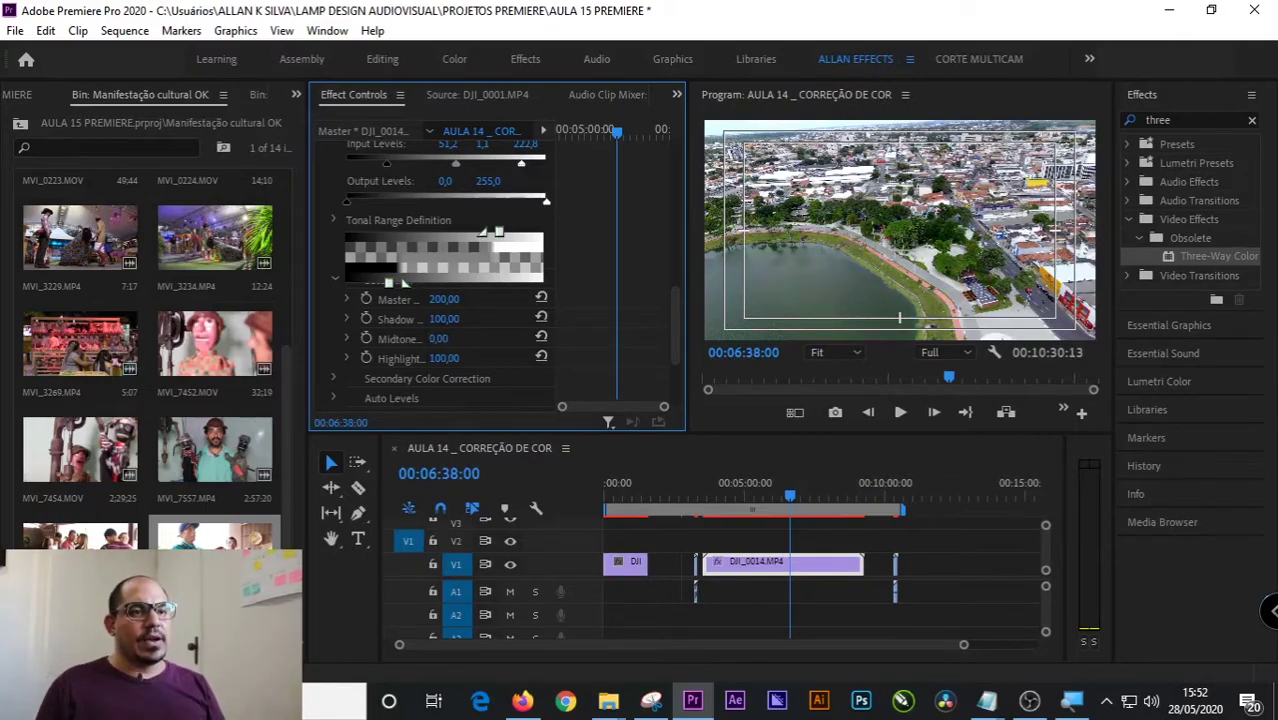
click(443, 300)
text(100)
key(Return)
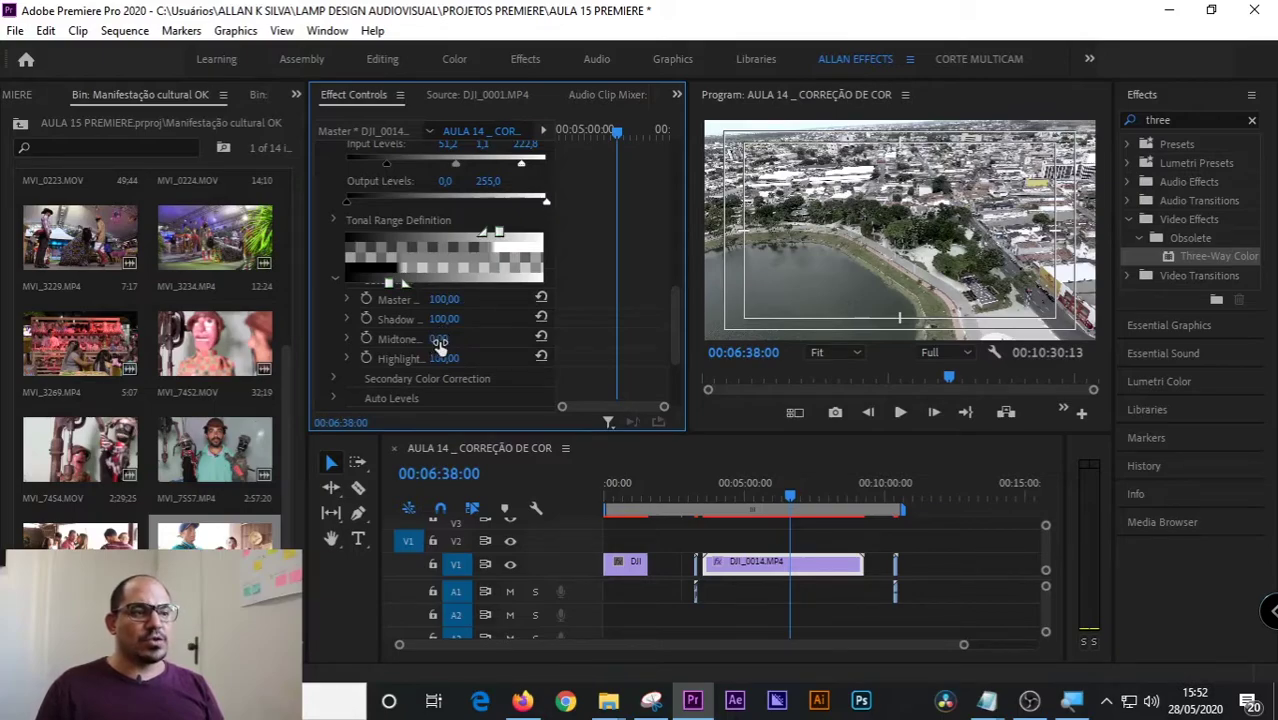
- Test the Midtone Saturation at 43, return it to 100, and raise the Highlight Saturation to 200
click(437, 340)
text(43)
key(Return)
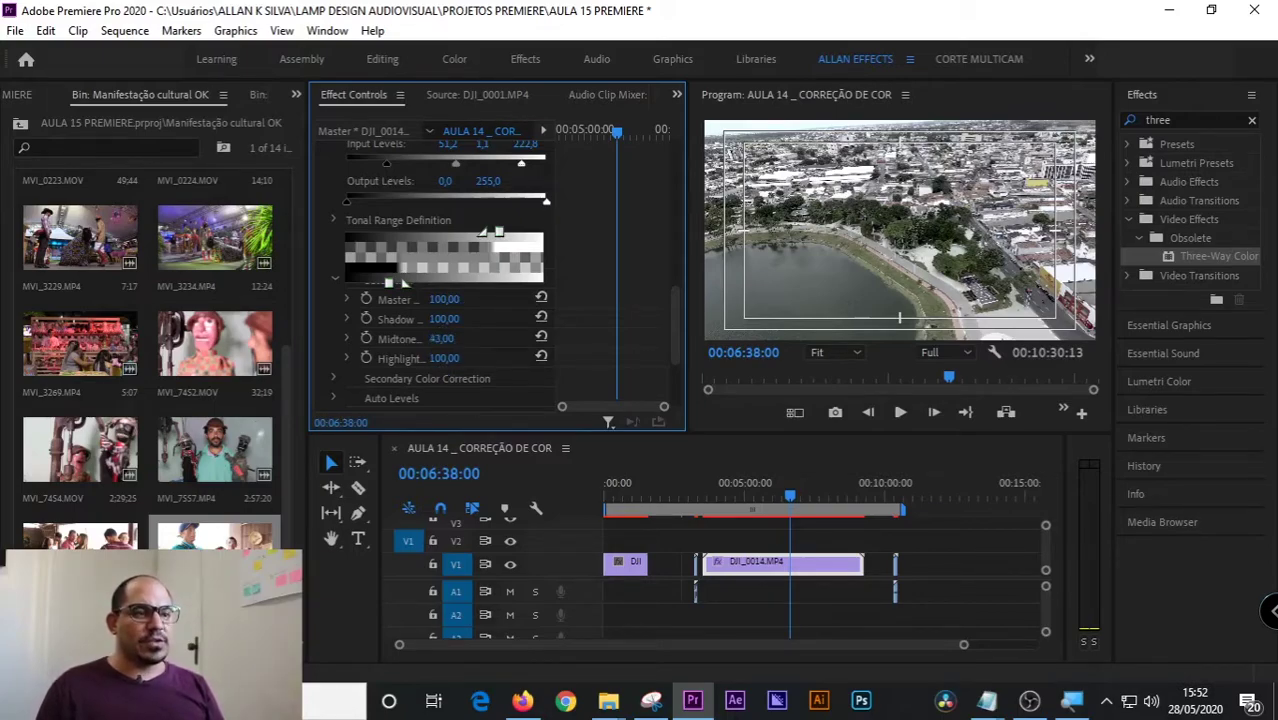
click(445, 339)
text(100)
key(Return)
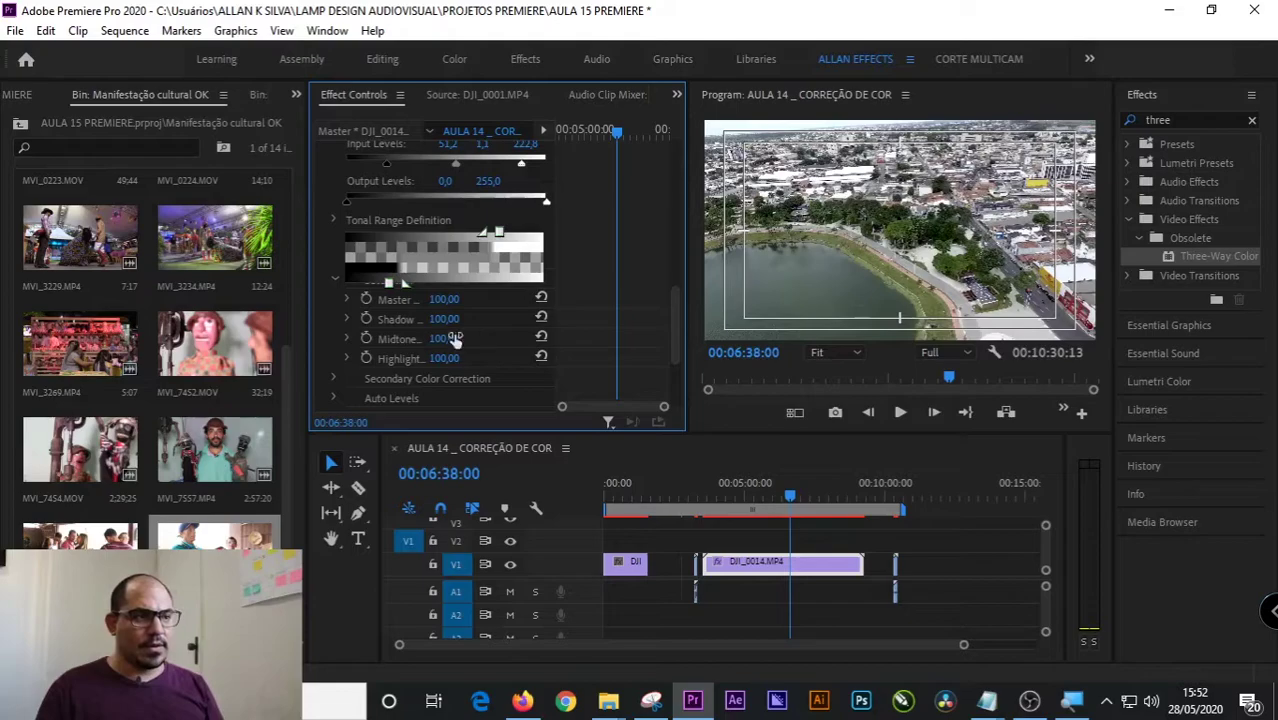
drag(440, 358, 480, 358)
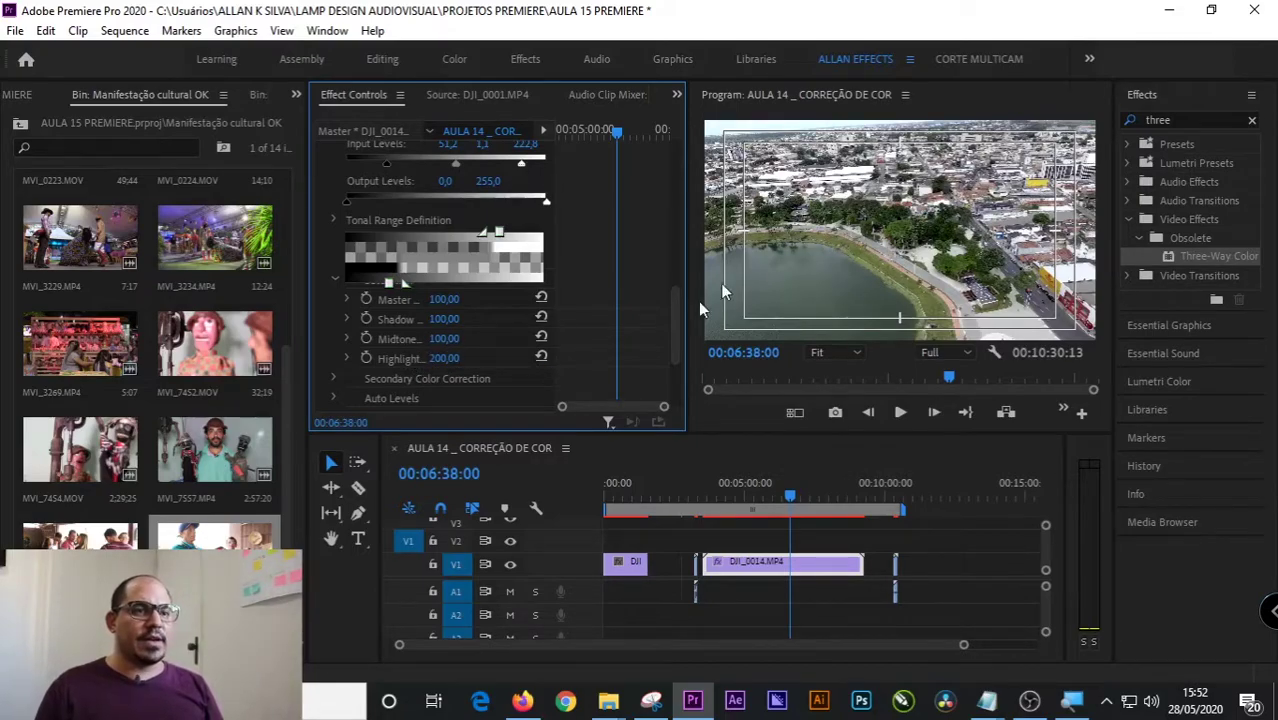
- Test the Highlight Saturation at 0 and the Midtone and Shadow Saturation at 200, undo these changes, and set the Master Saturation to 200
drag(446, 358, 478, 338)
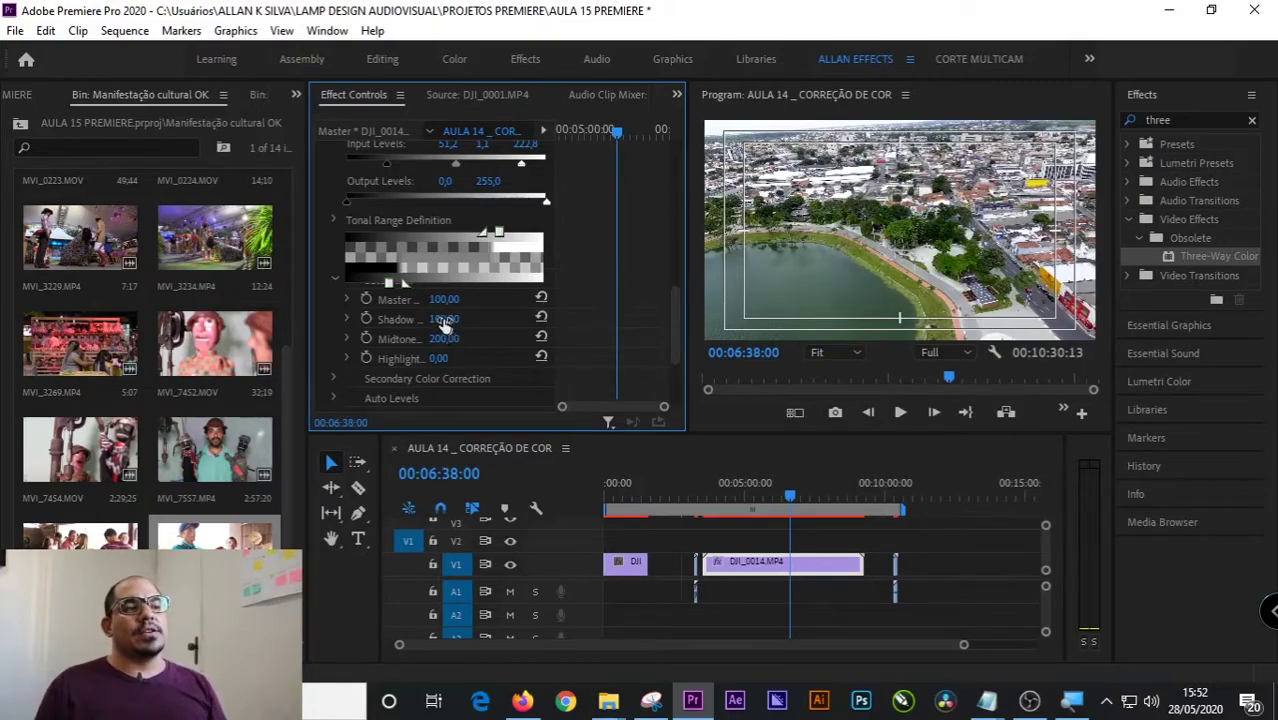
drag(444, 318, 415, 318)
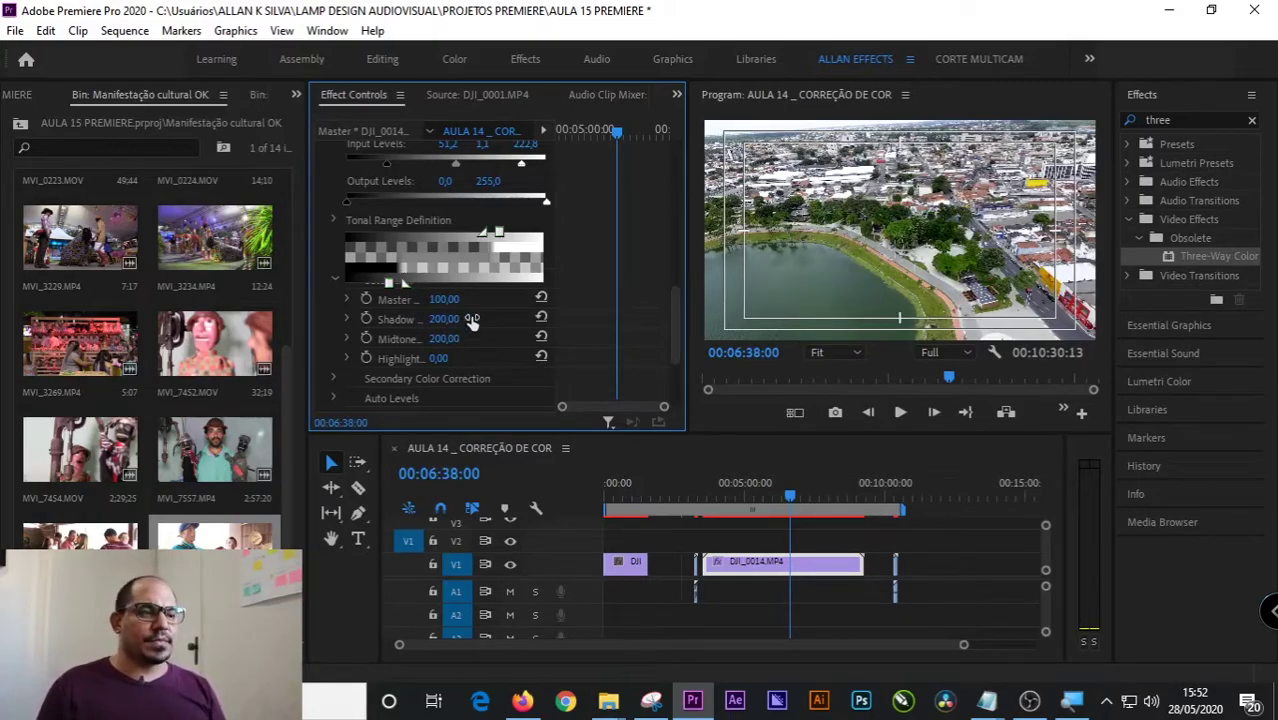
key(ctrl+z)
key(ctrl+z)
key(ctrl+z)
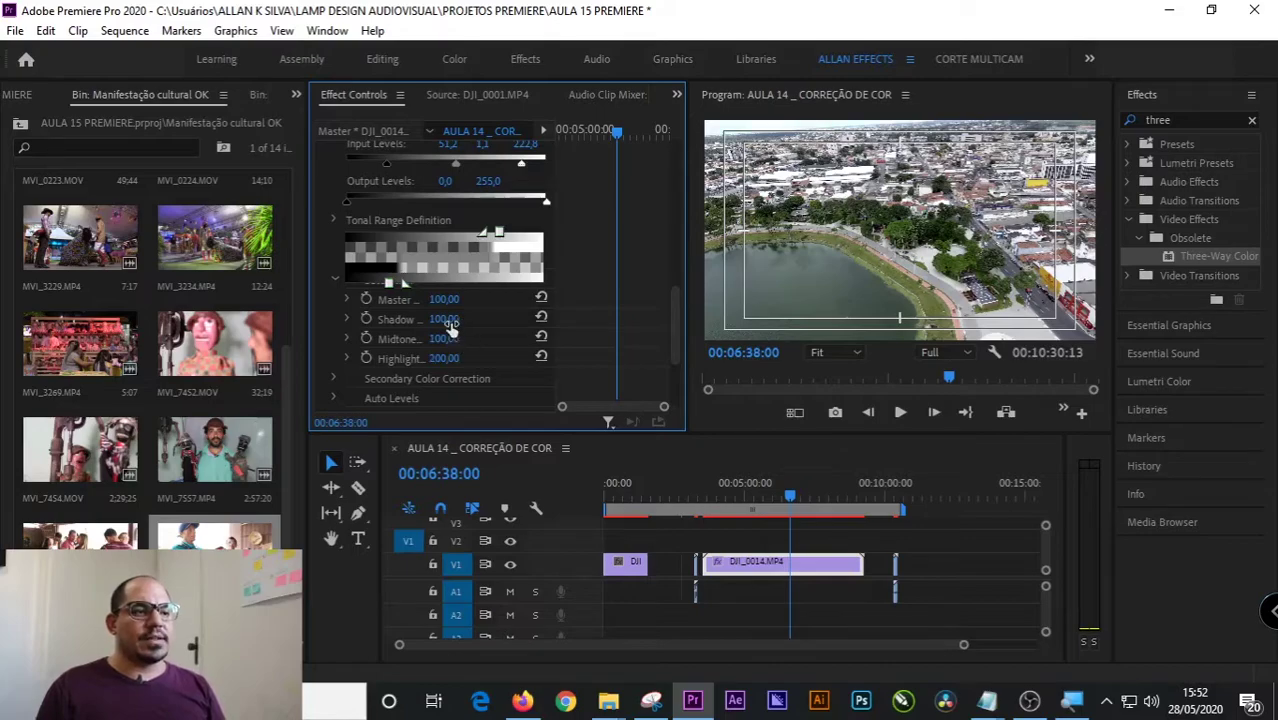
key(ctrl+z)
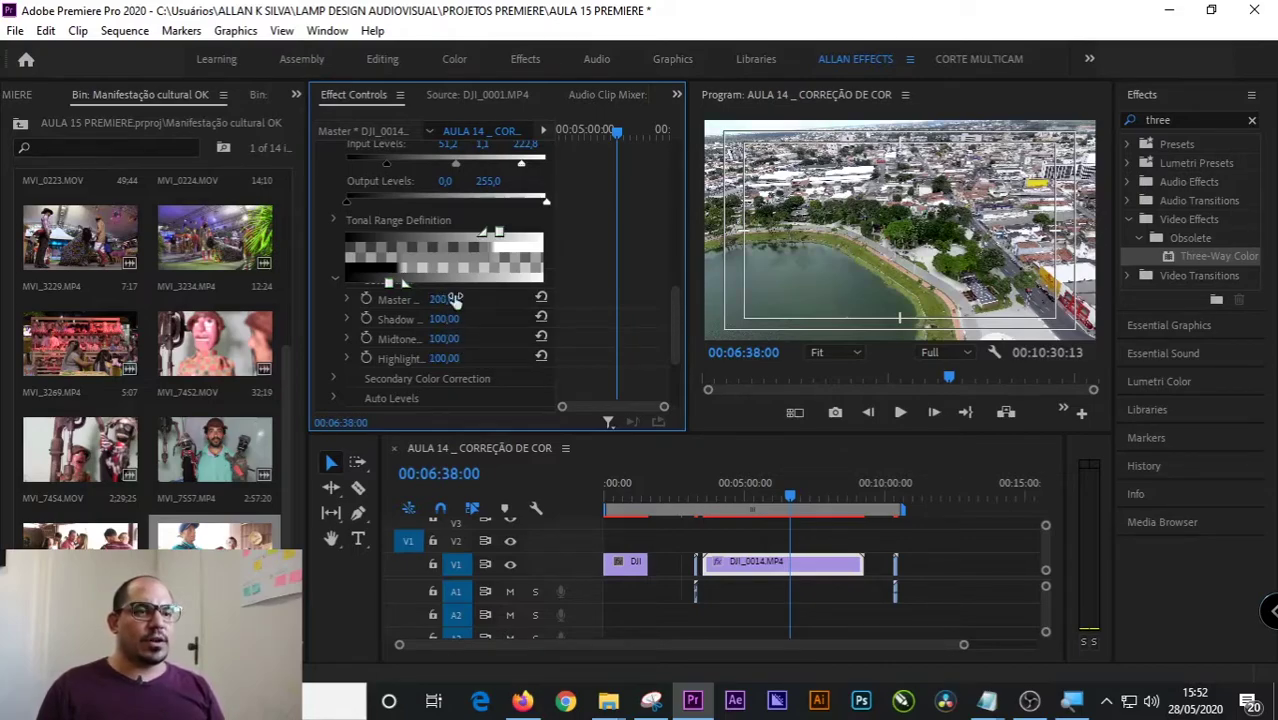
- Expand the Auto Levels group and look over its Auto Black Level, Auto Contrast and Auto White Level options
scroll(615, 351, down, 3)
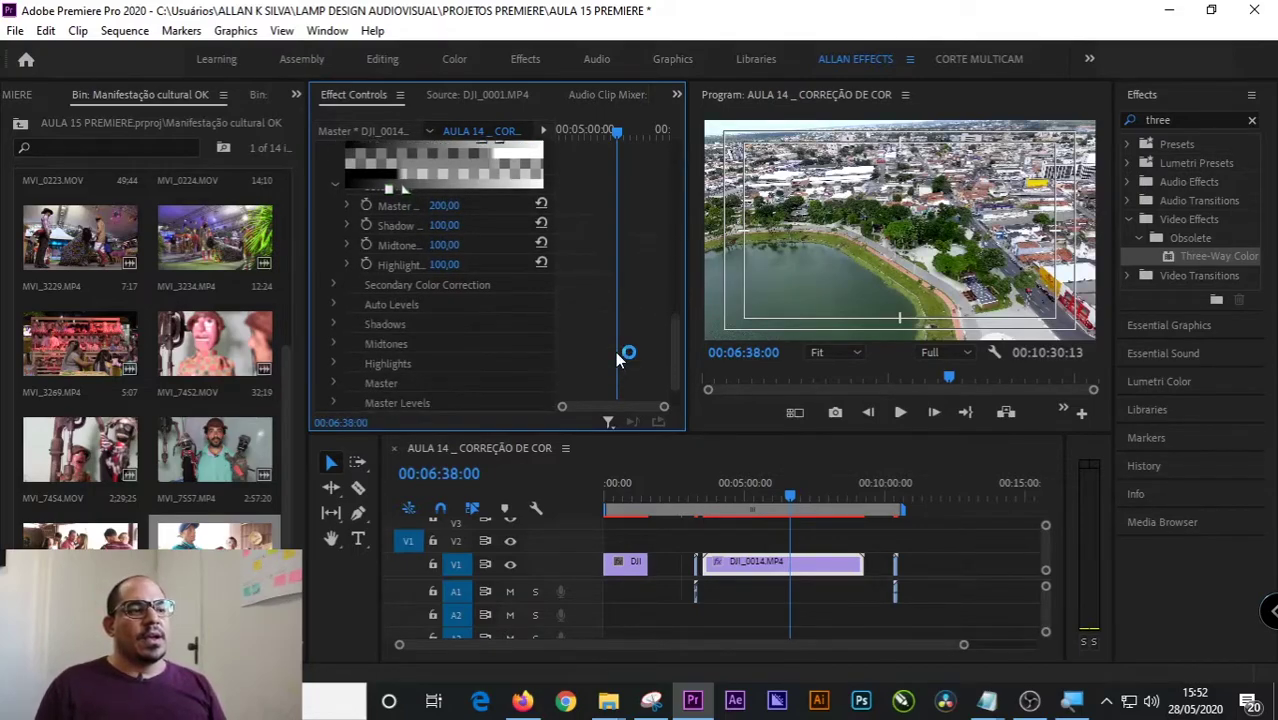
click(336, 290)
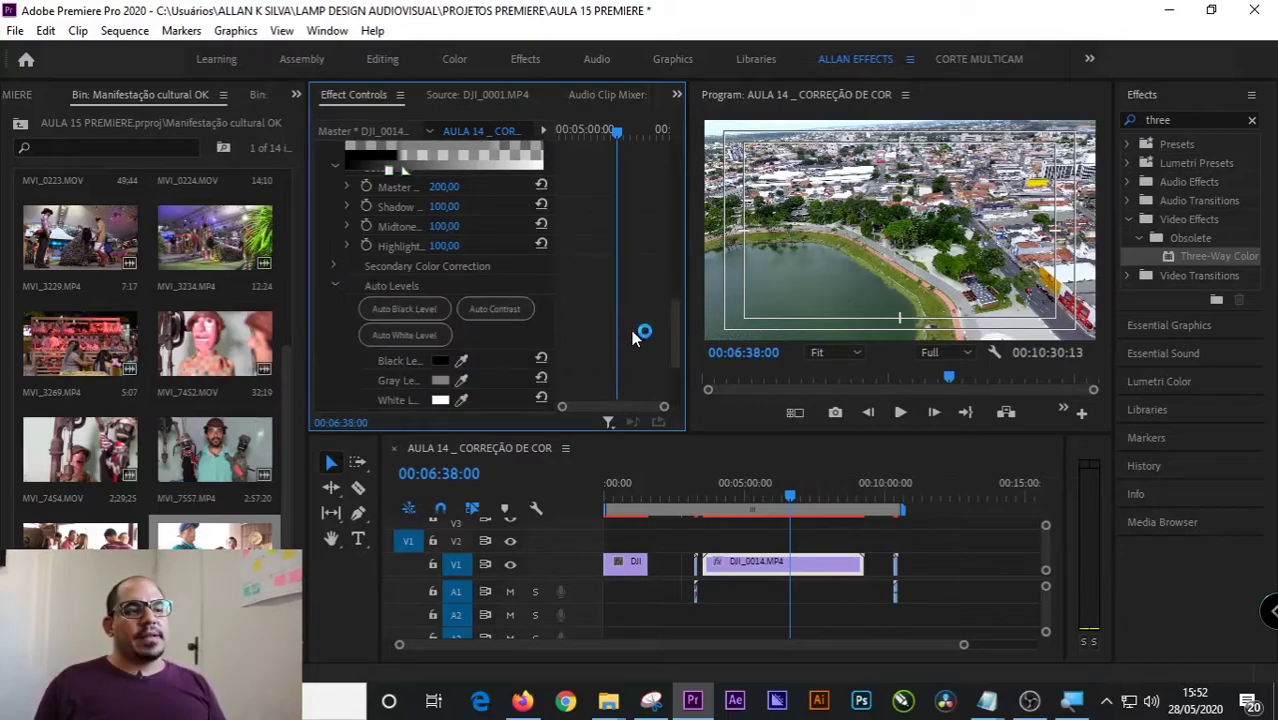
scroll(631, 330, down, 1)
click(428, 295)
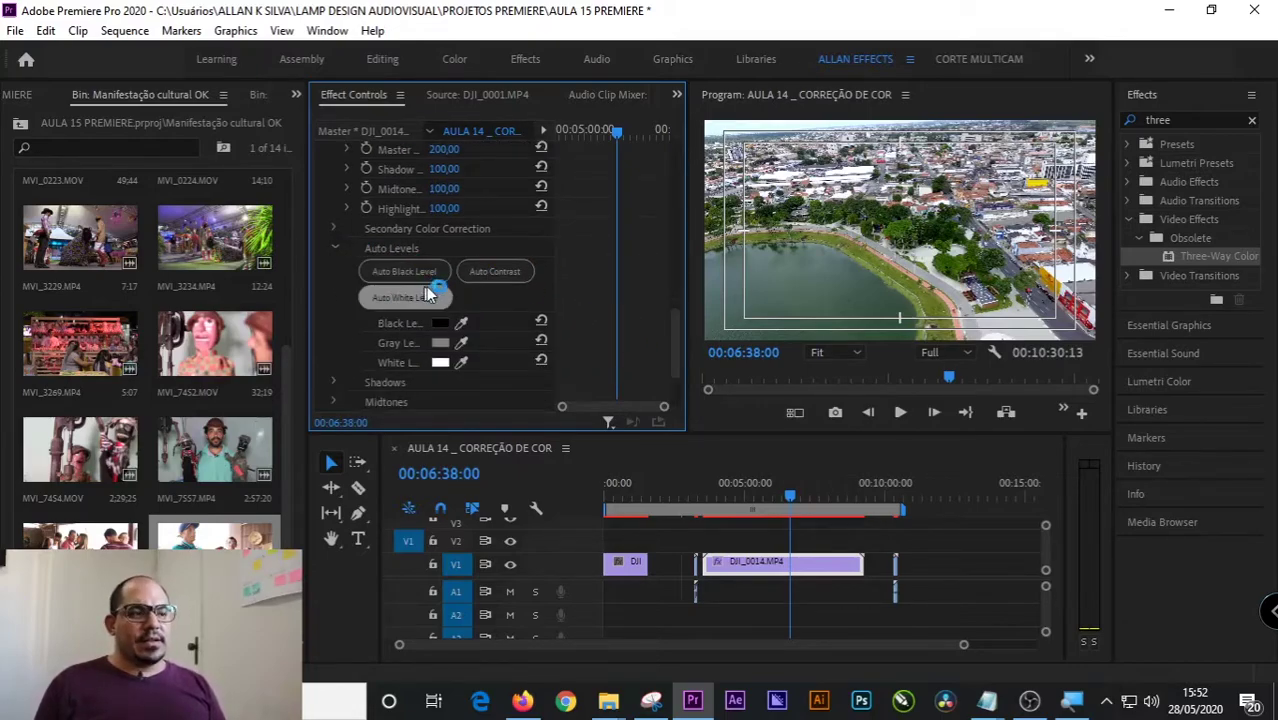
click(503, 285)
scroll(503, 290, down, 2)
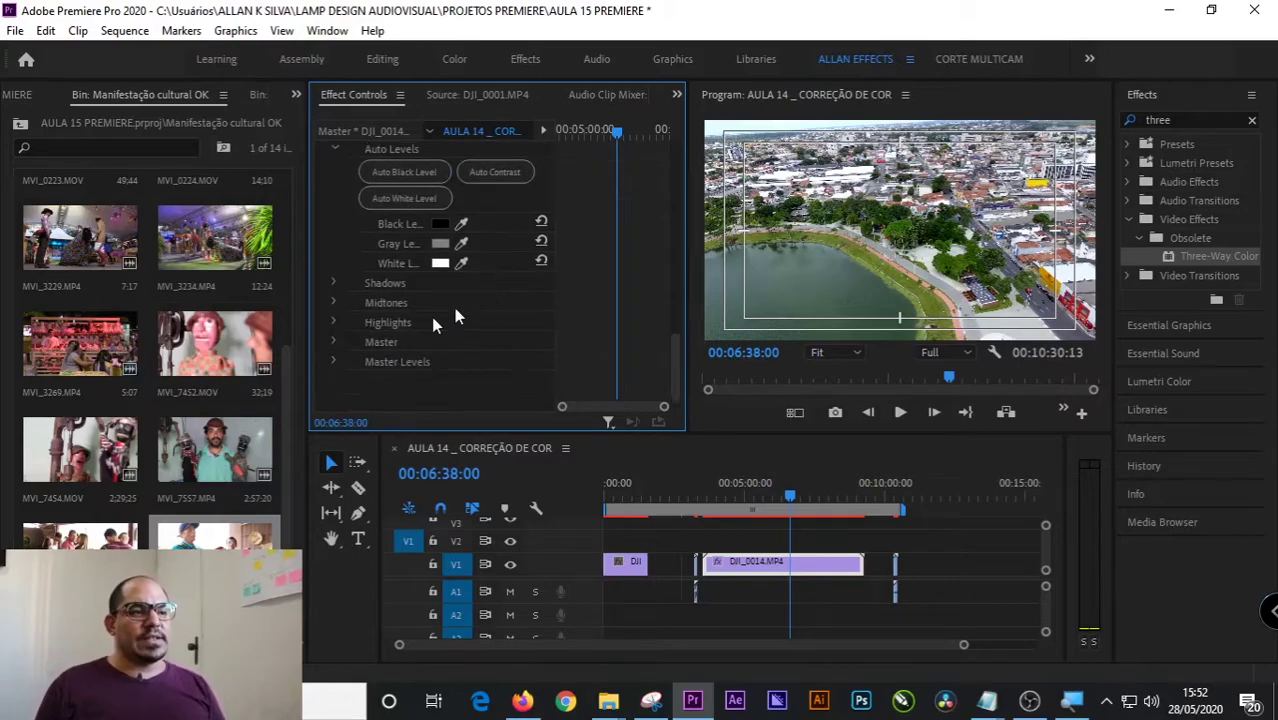
- Briefly expand and collapse the Shadows, Midtones and Highlights groups of the Three-Way Color Corrector to review their settings
click(334, 284)
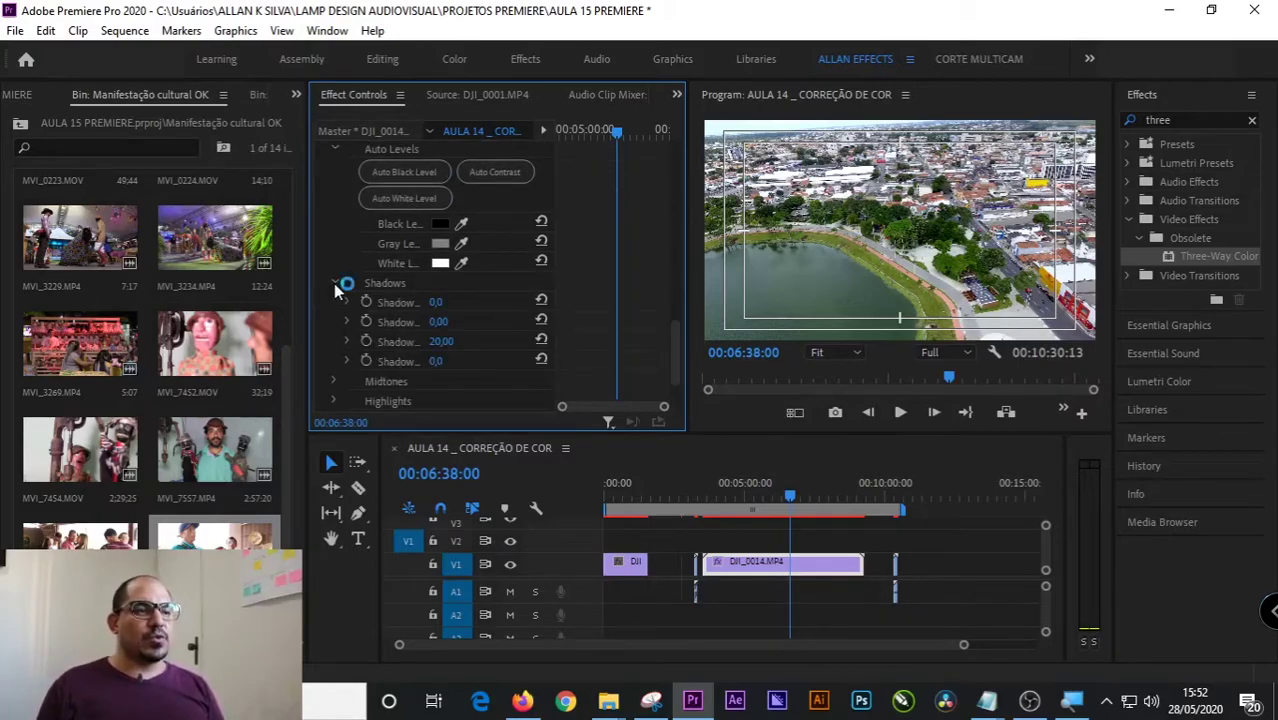
click(334, 284)
click(334, 302)
click(334, 302)
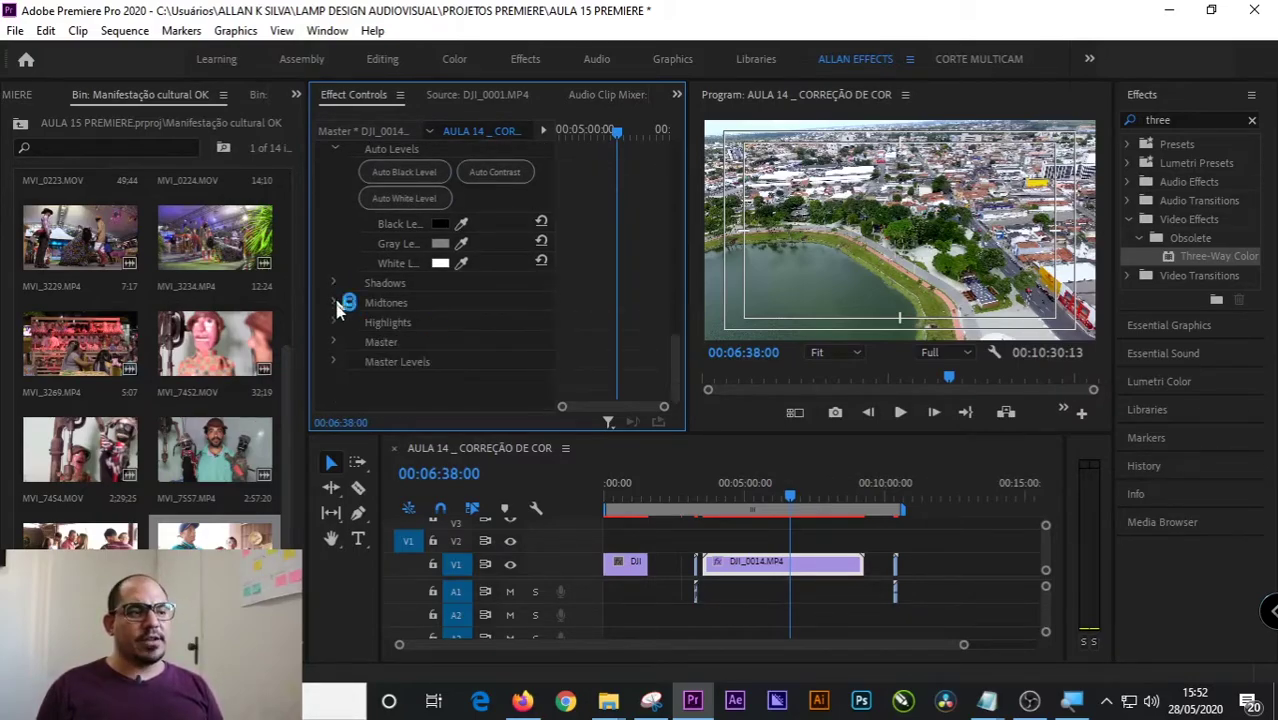
click(335, 322)
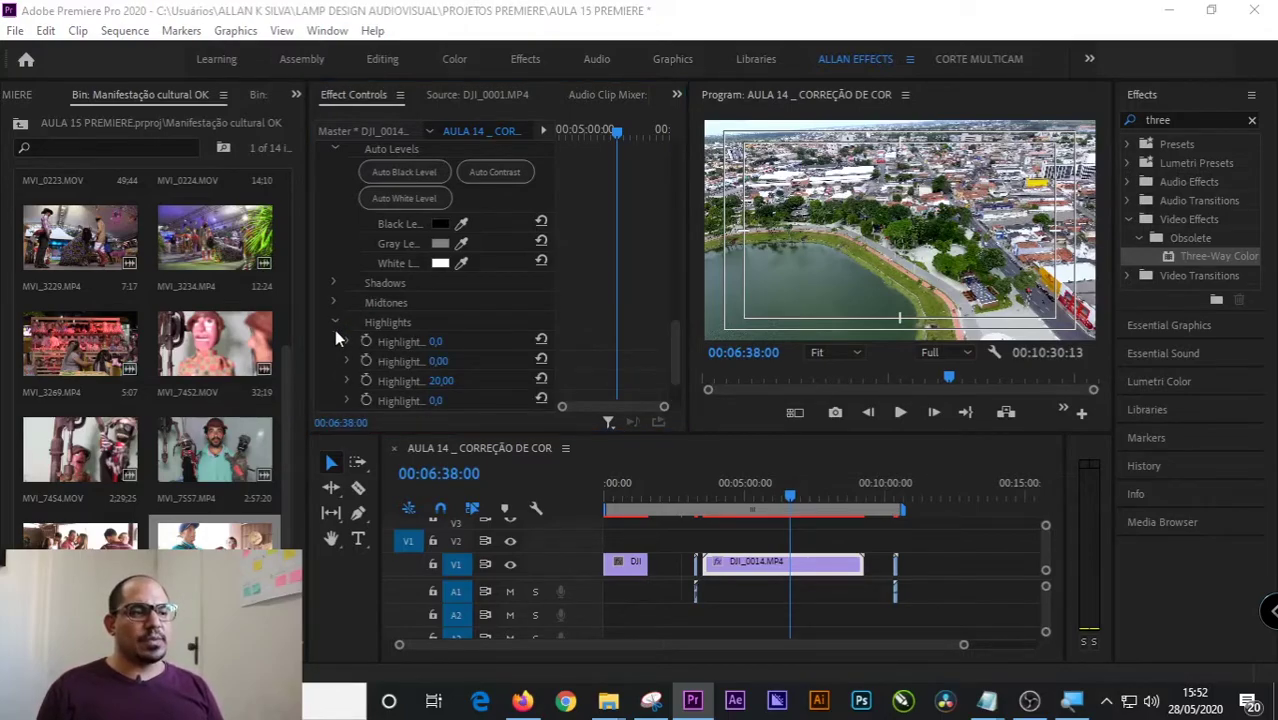
click(335, 323)
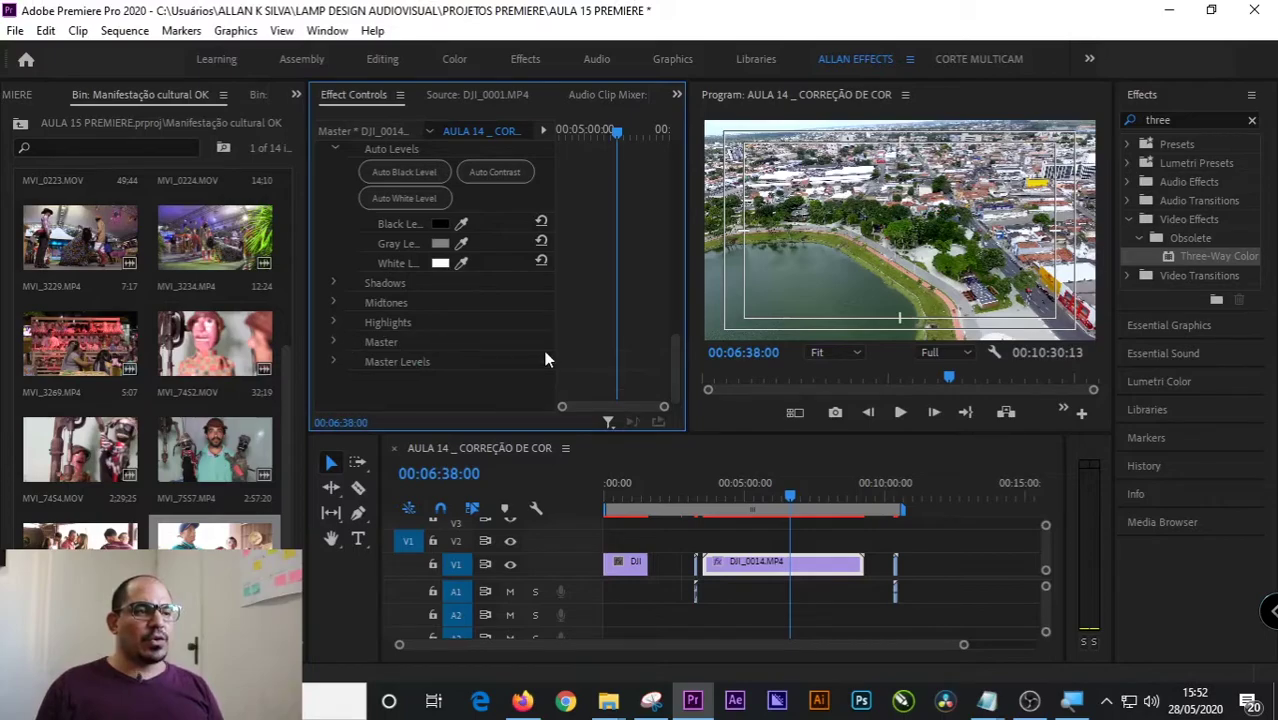
- Review the settings in the Highlights, Master and Master Levels groups of the Three-Way Color Corrector
click(334, 322)
scroll(333, 342, down, 2)
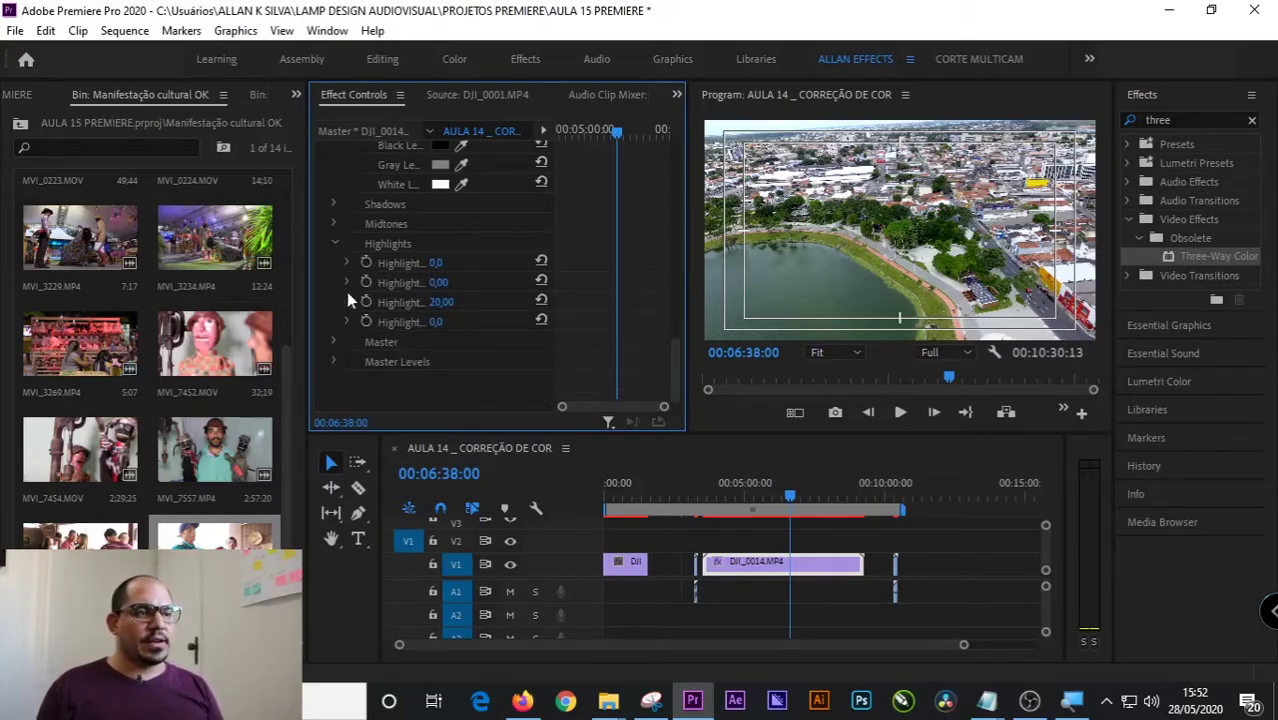
click(334, 341)
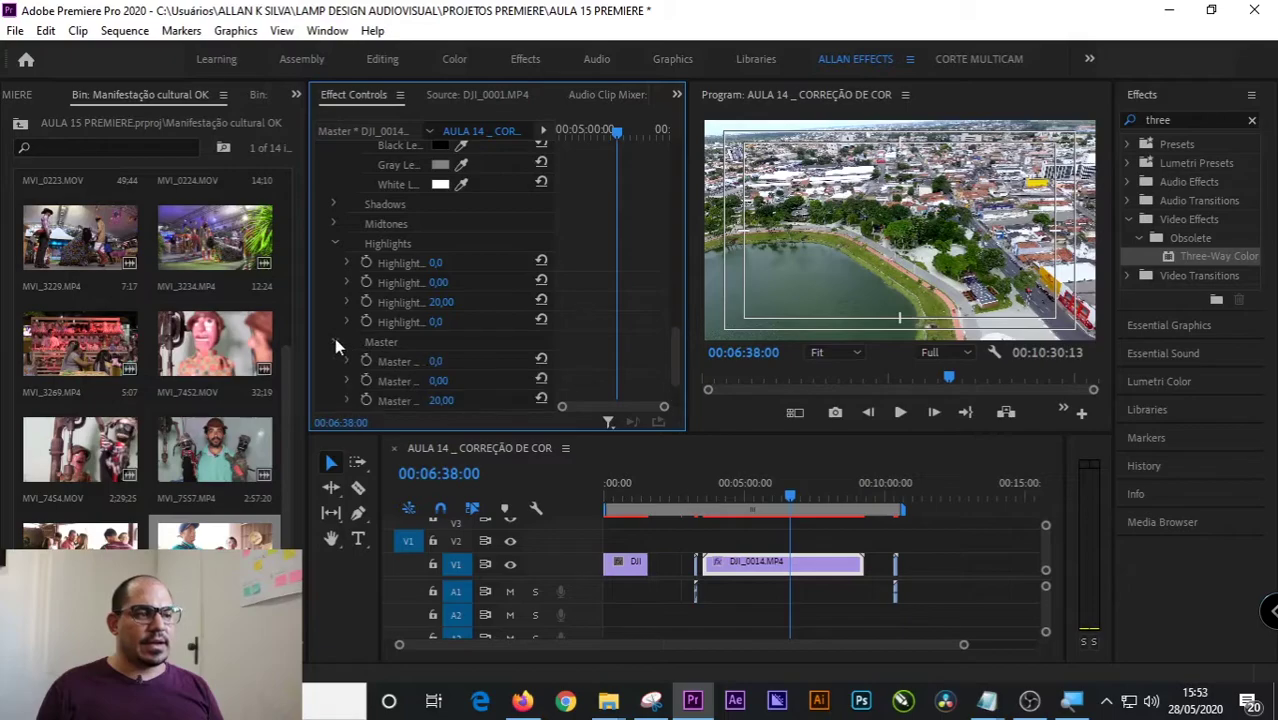
click(334, 245)
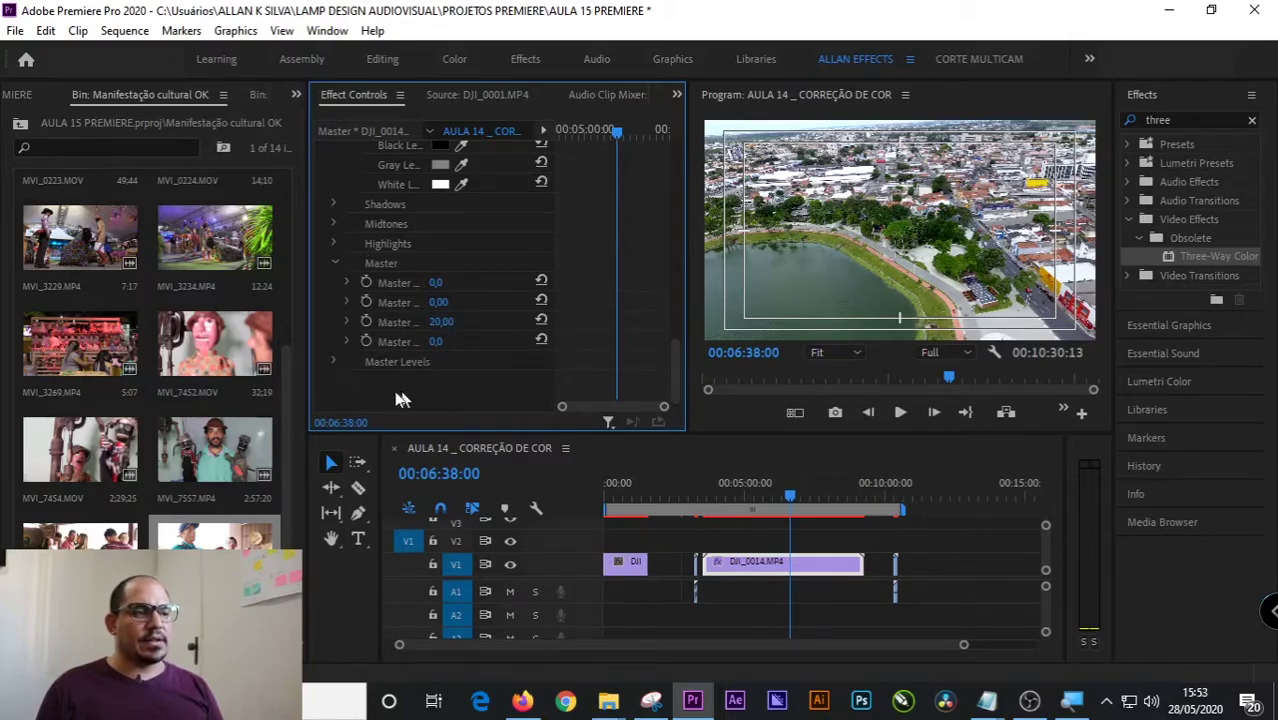
click(333, 362)
scroll(635, 330, down, 2)
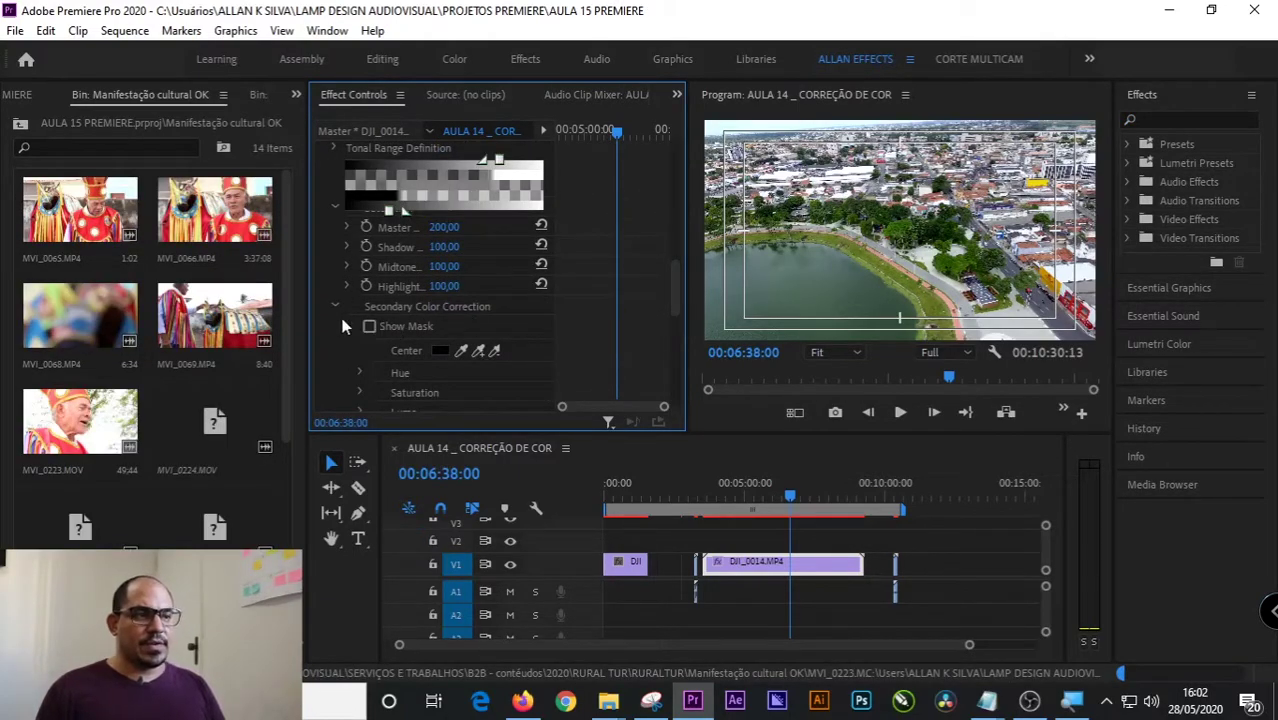
- Expand Tonal Range Definition and turn on Show Tonal Range for the lake clip
scroll(459, 333, up, 1)
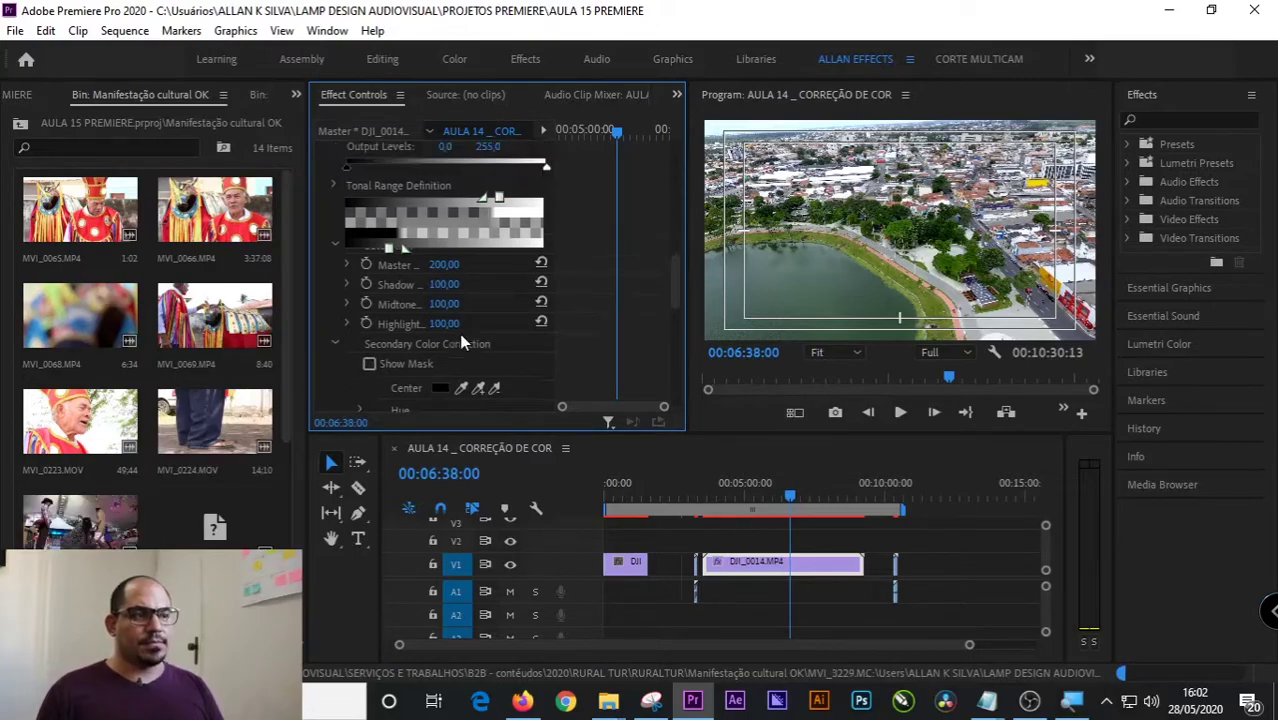
text(200)
key(Return)
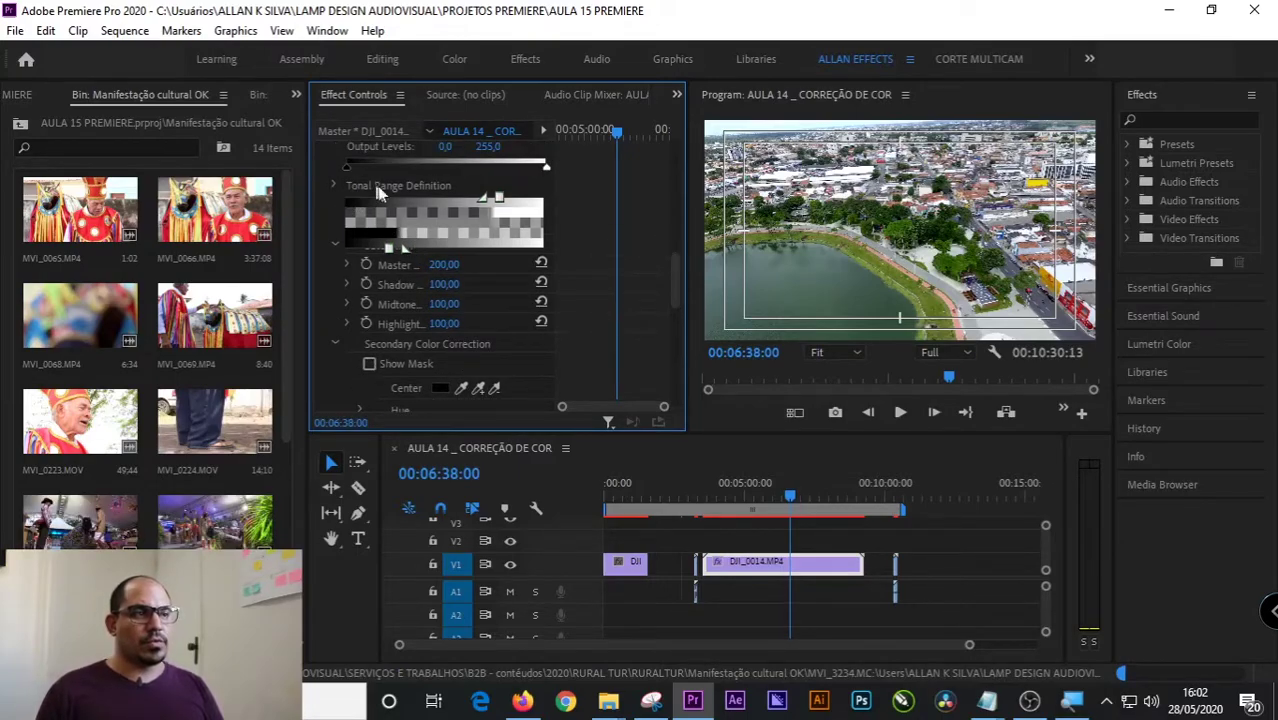
click(332, 184)
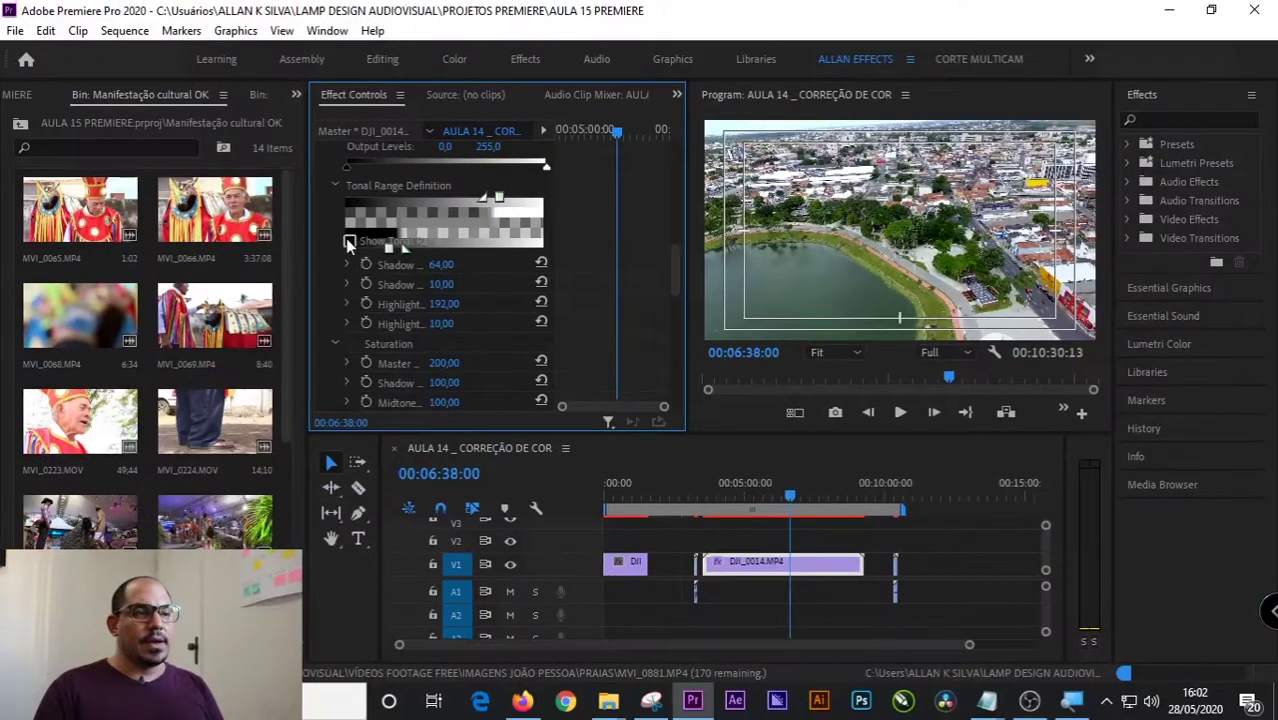
click(349, 242)
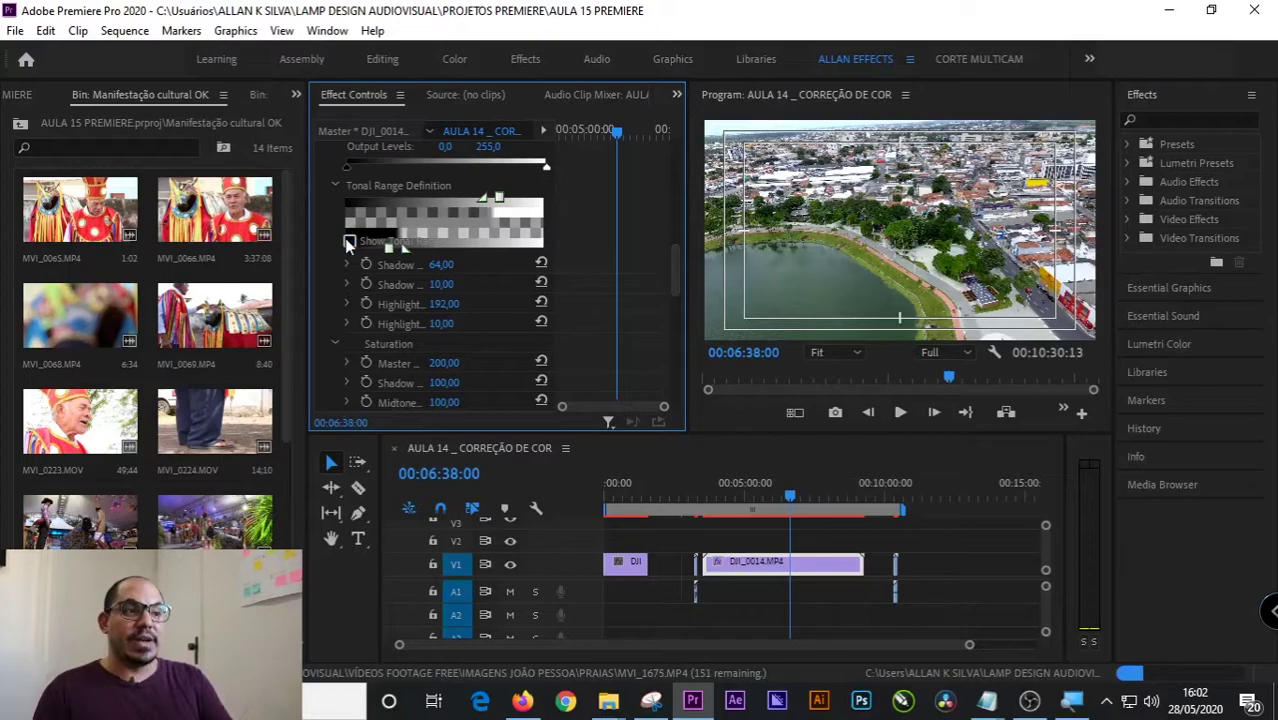
click(349, 242)
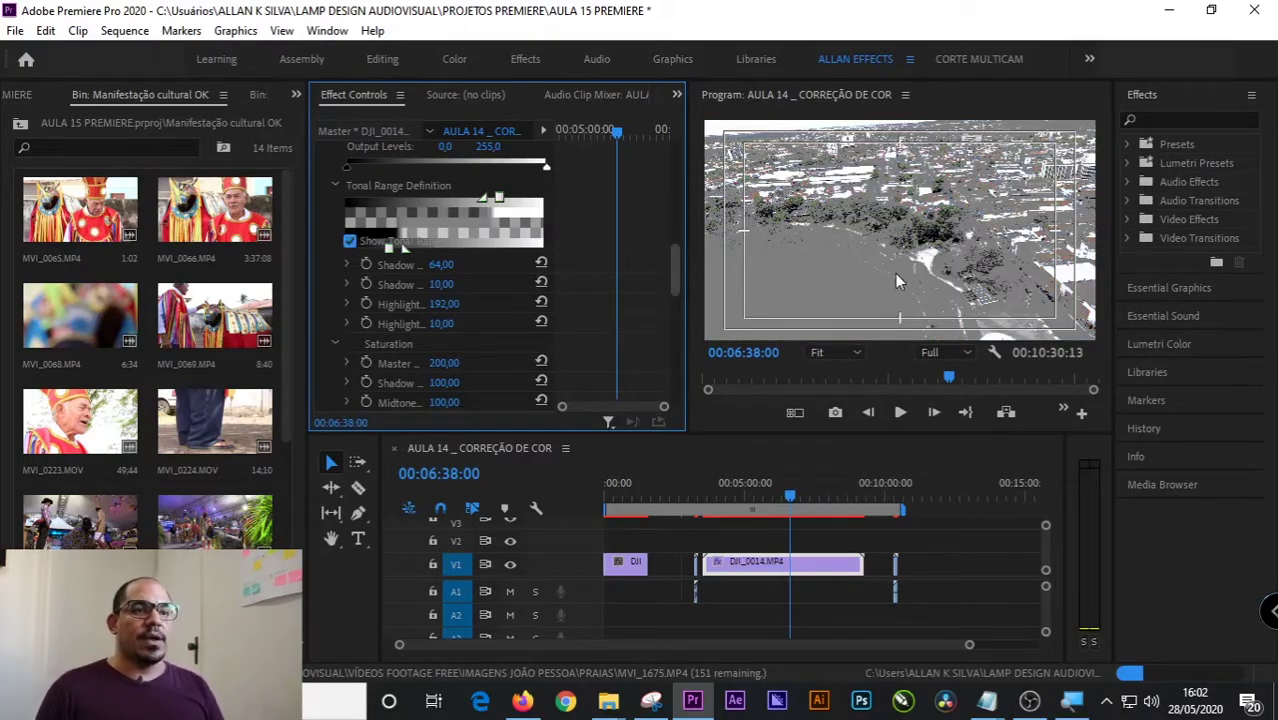
- Maximize the Program monitor to examine the black, gray and white tonal preview, and restore the workspace layout
click(893, 272)
key(grave)
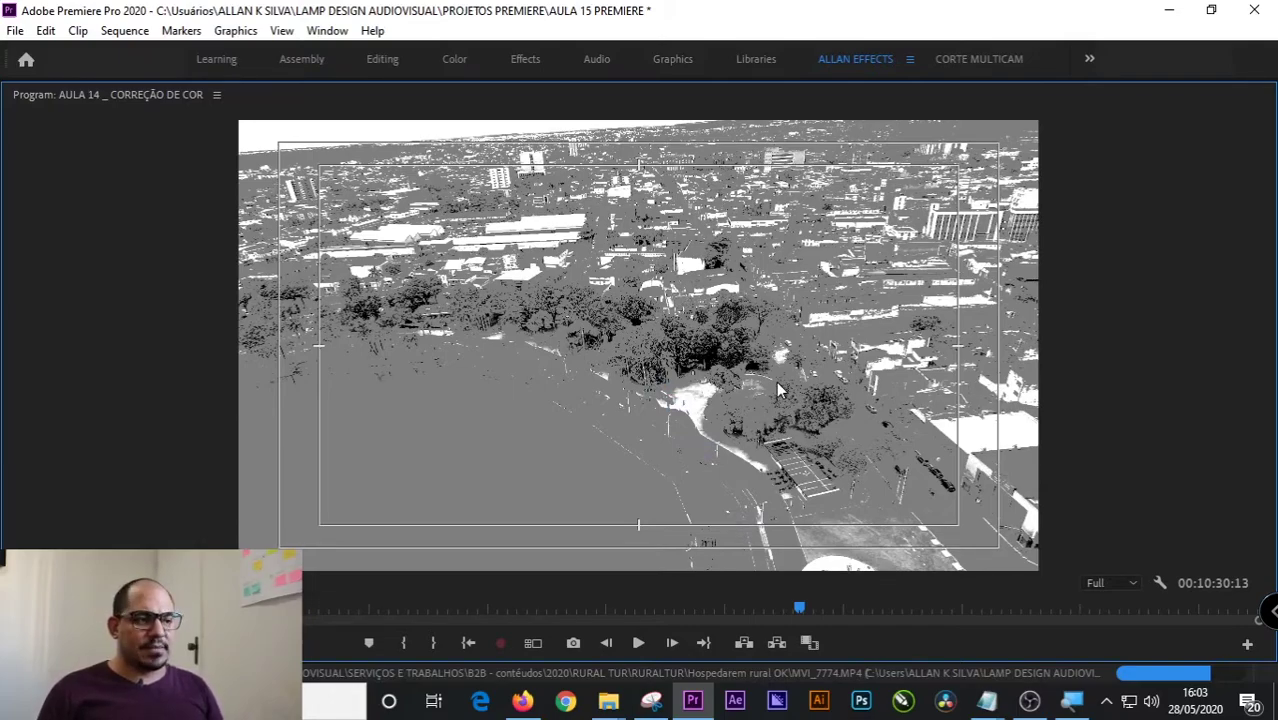
key(grave)
- Reselect the DJI_0014.MP4 clip, lower its Highlight Threshold to about 169.6, and raise the black input level to 87
click(785, 565)
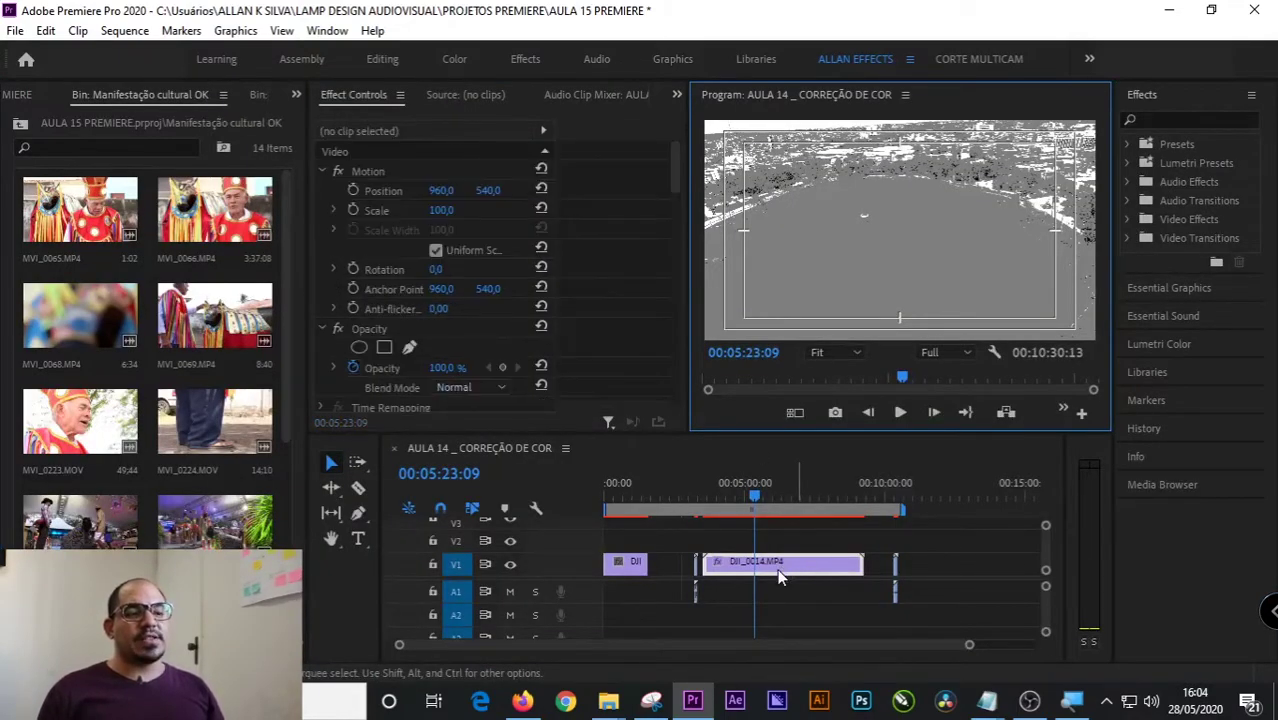
drag(679, 165, 656, 246)
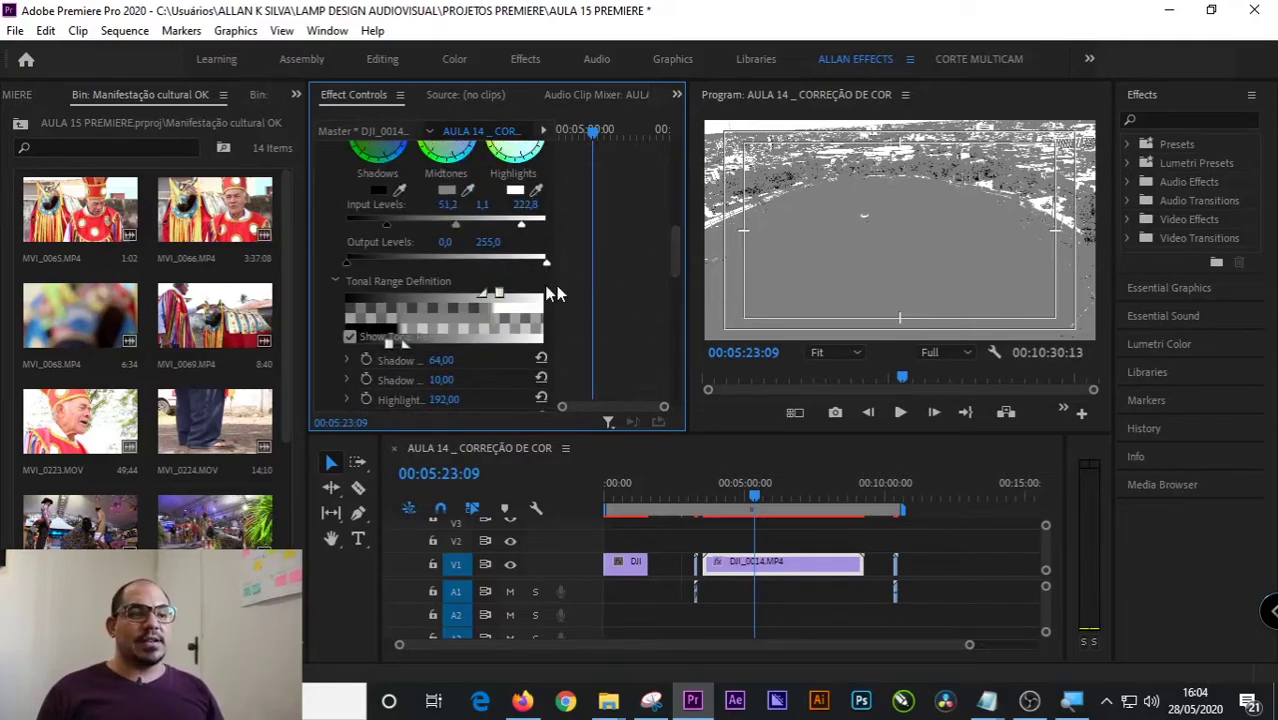
drag(419, 297, 486, 298)
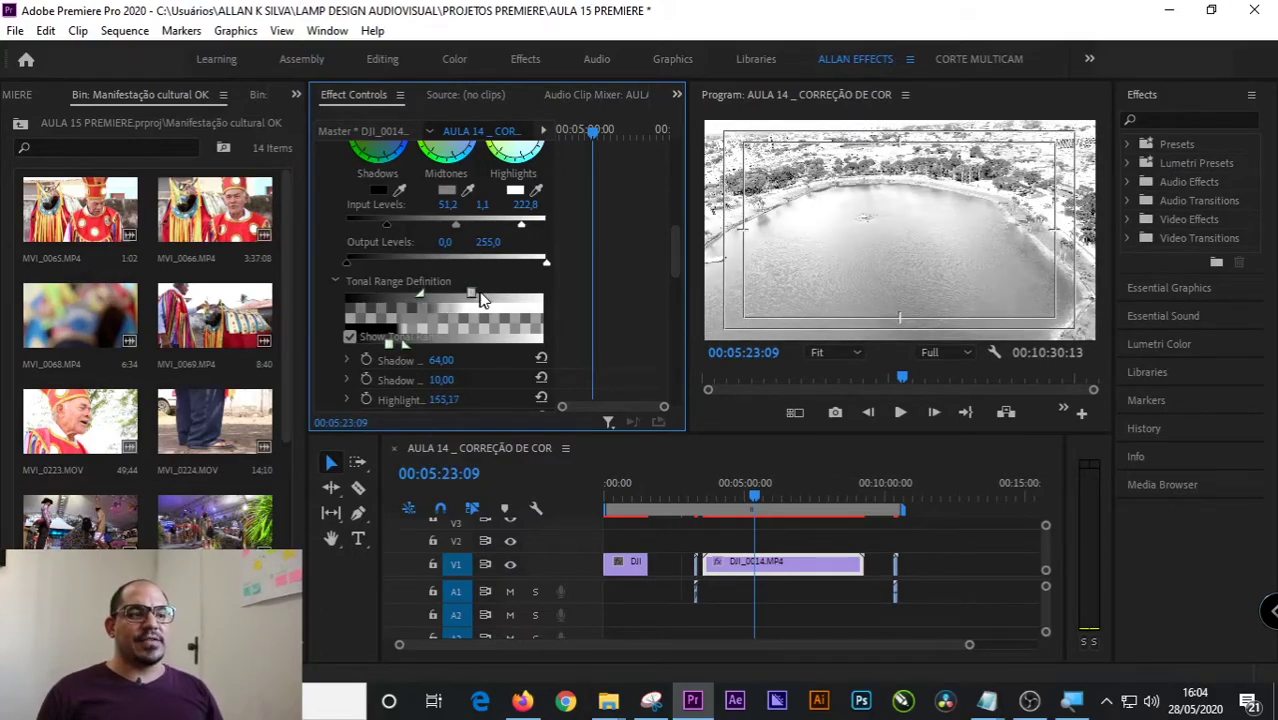
mouse_move(390, 232)
mouse_down()
mouse_move(432, 234)
mouse_move(412, 232)
mouse_up()
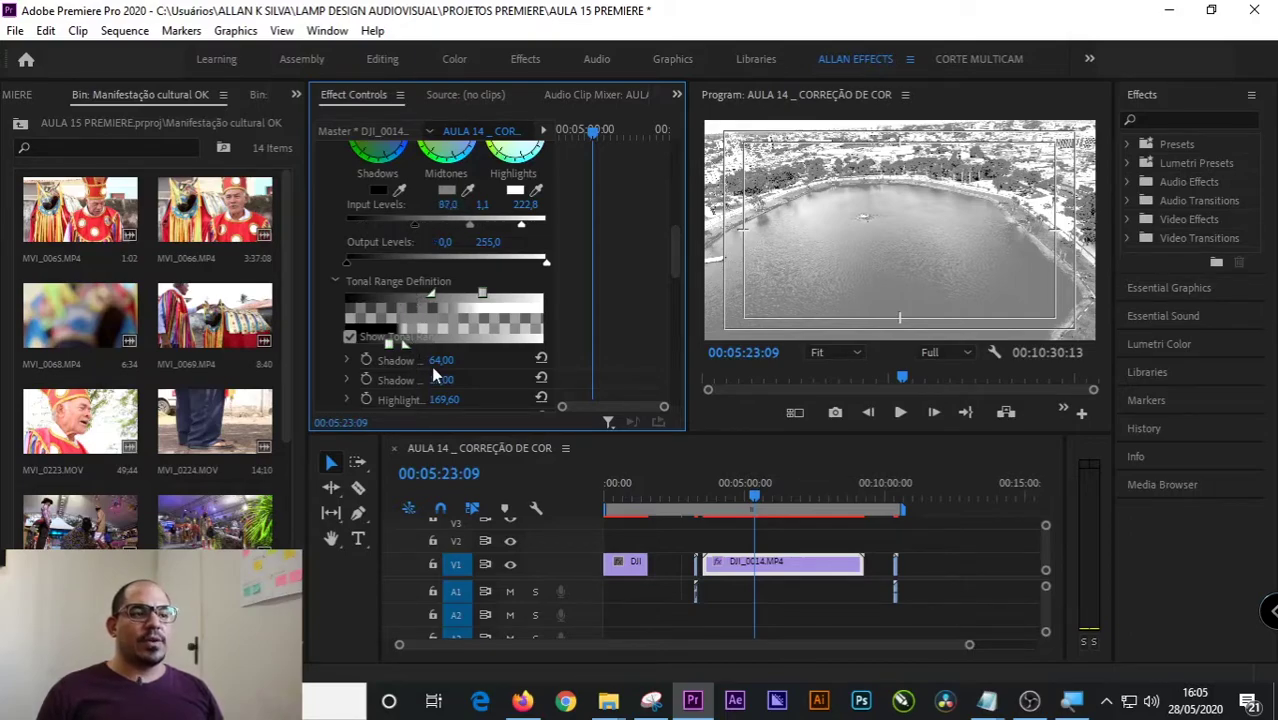
- Set the Shadow Threshold to 73 and the Shadow Softness to 59, and slightly increase the Highlight Softness
mouse_move(440, 361)
mouse_down()
mouse_move(482, 361)
mouse_move(455, 361)
mouse_move(460, 380)
mouse_move(512, 380)
mouse_move(470, 380)
mouse_up()
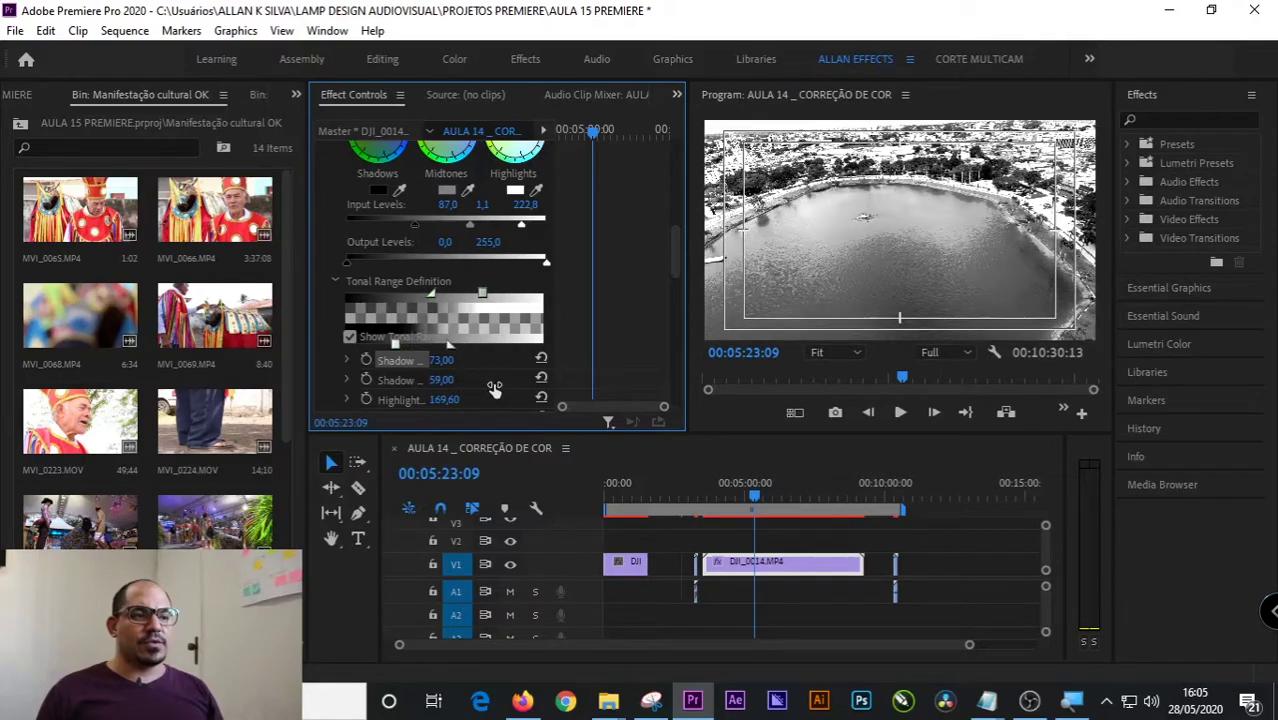
scroll(464, 396, down, 1)
scroll(464, 390, down, 2)
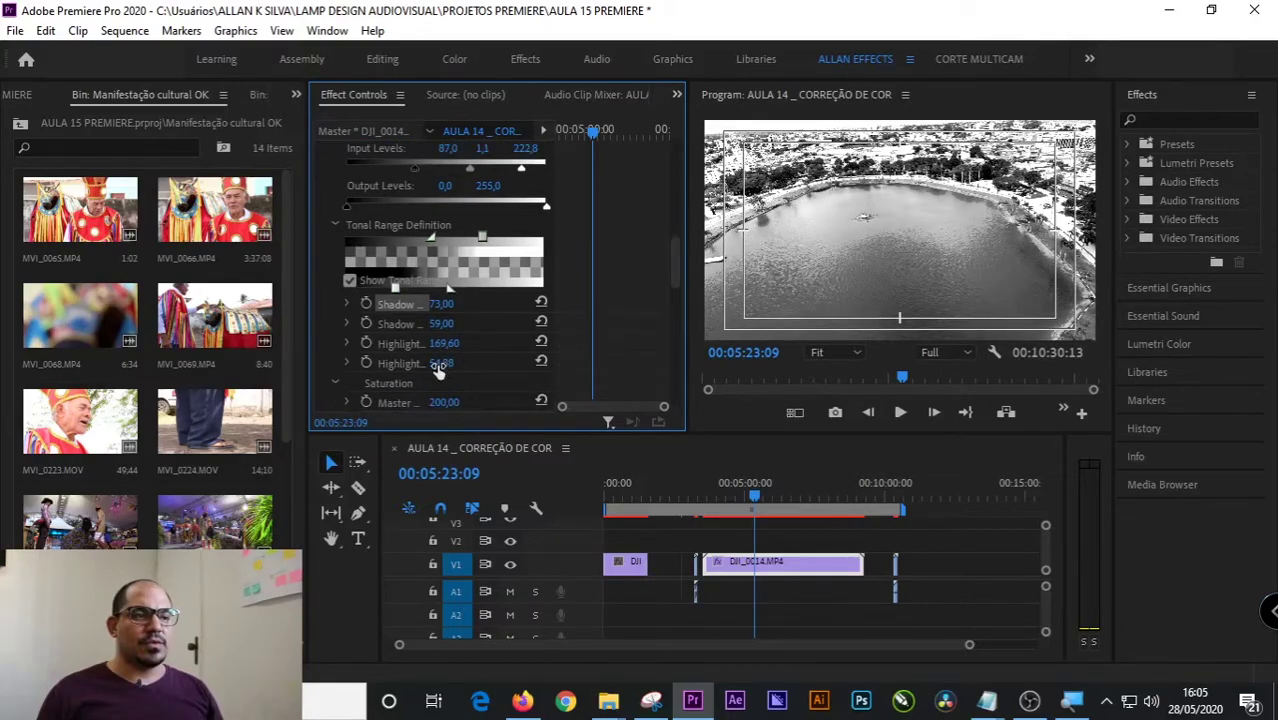
drag(441, 362, 455, 366)
scroll(517, 336, up, 4)
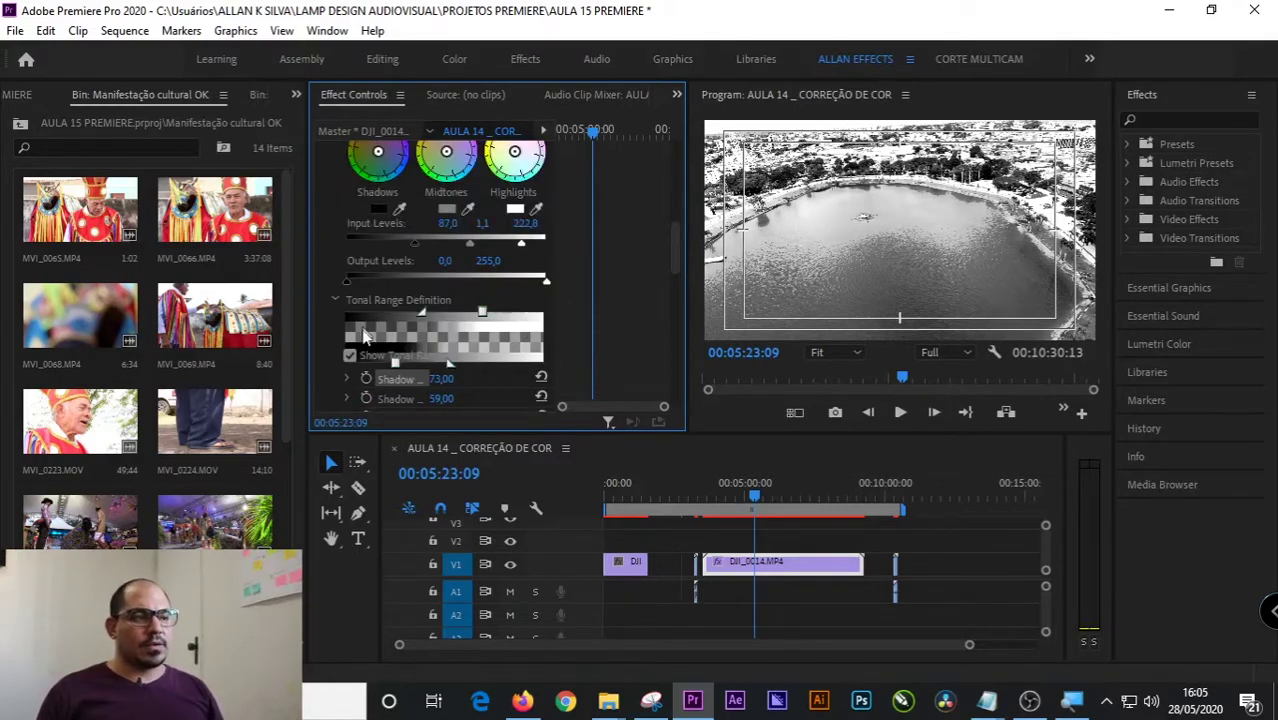
- Turn off Show Tonal Range and check the corrected lake shot in a maximized Program monitor before restoring the layout
click(350, 356)
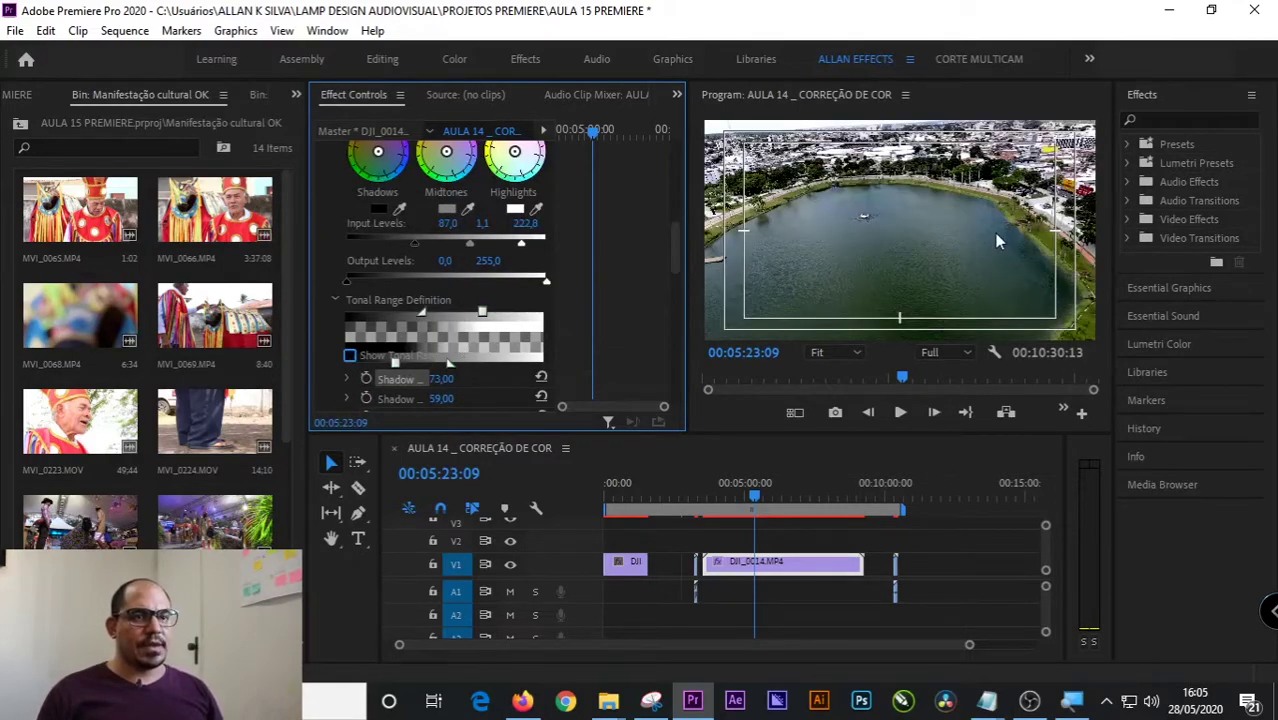
key(grave)
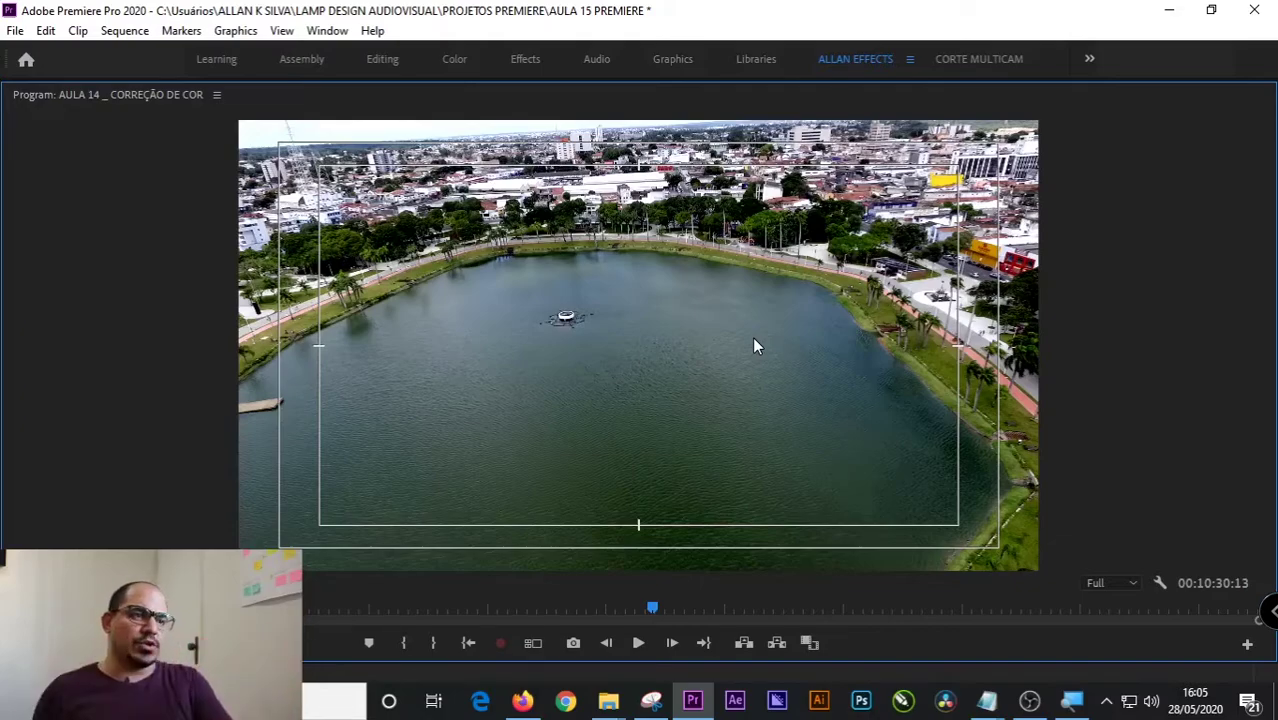
key(grave)
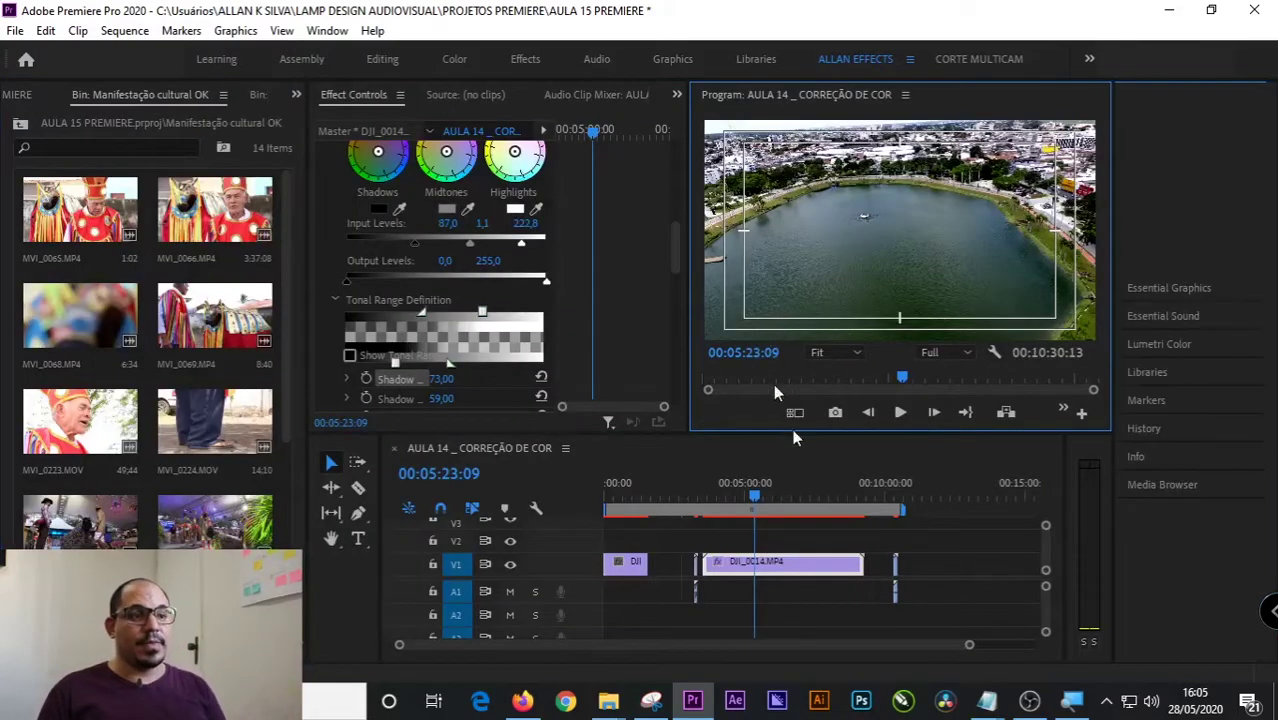
- Delete the DJI_0014.MP4 clip from the timeline and move the MVI_7763.MP4 clip back to the playhead at 00:05:23:09
click(824, 571)
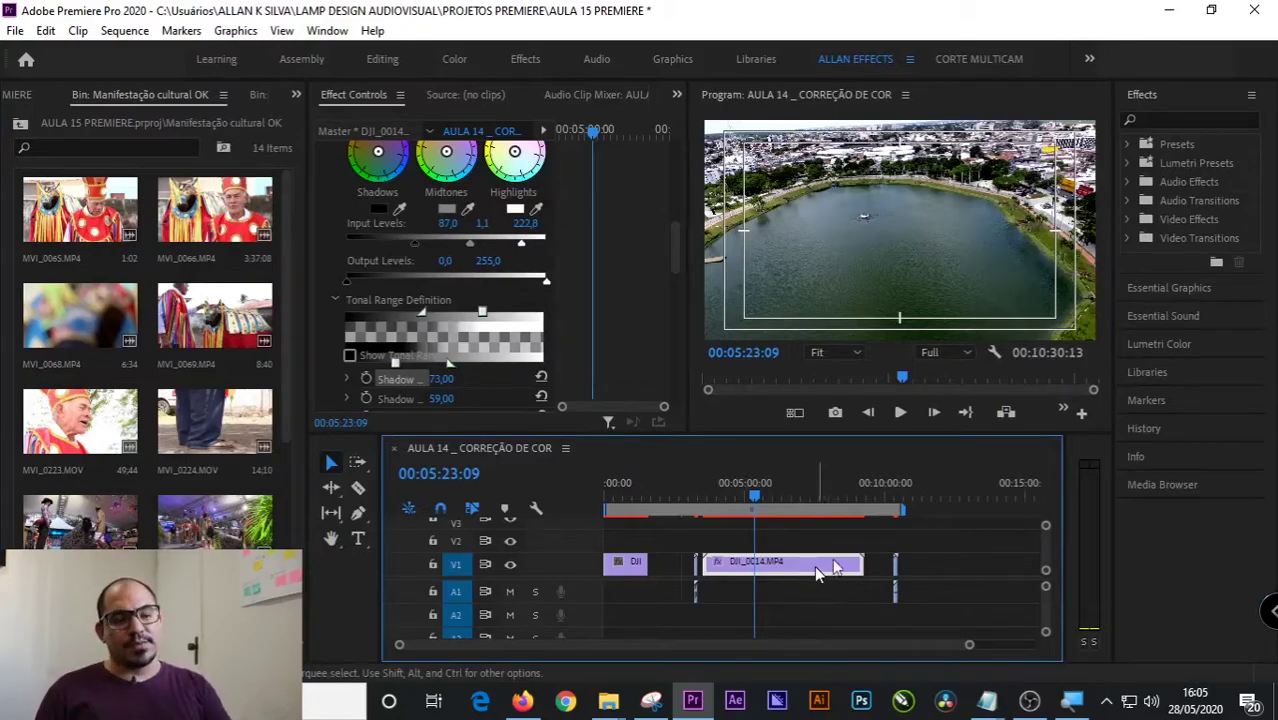
key(Delete)
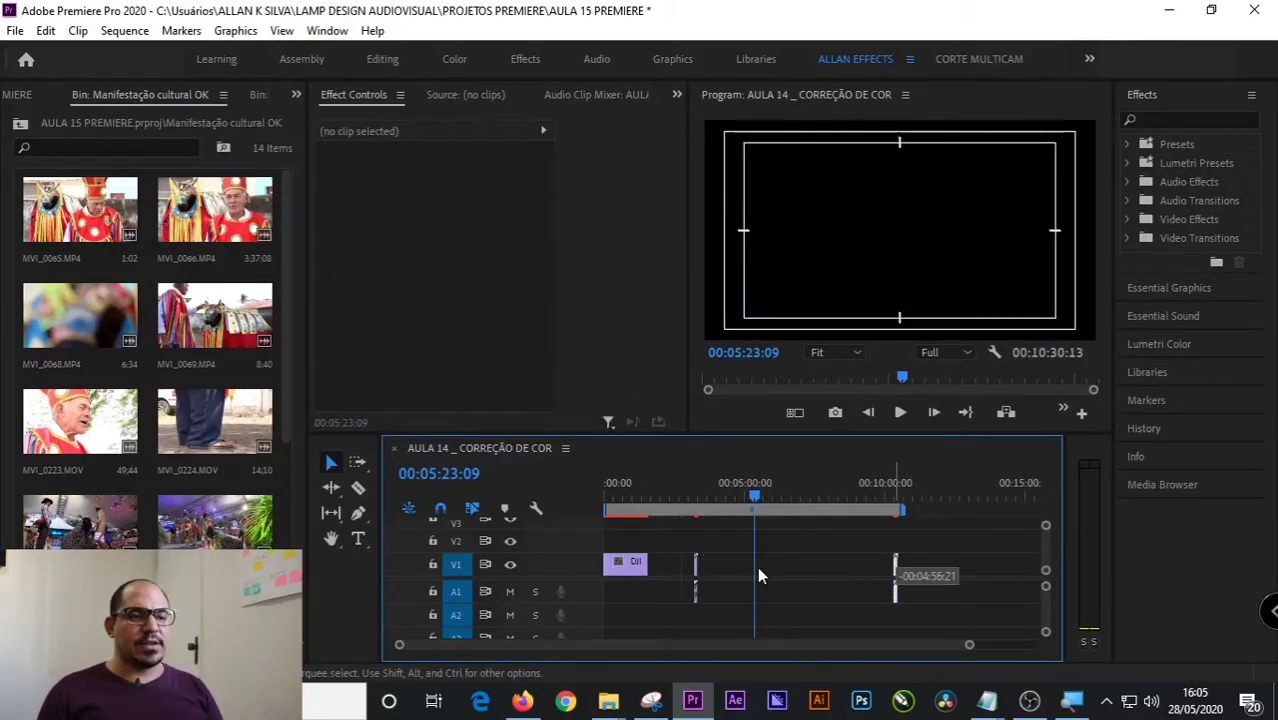
drag(757, 566, 815, 563)
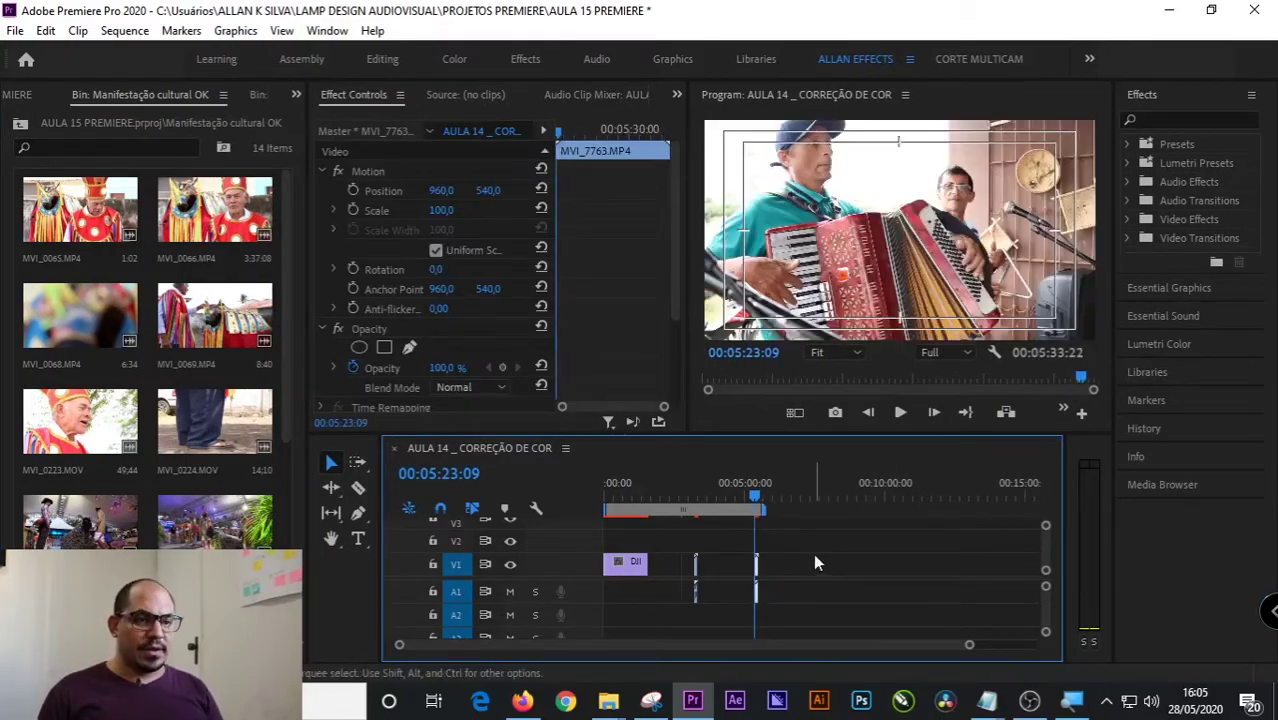
- Place MVI_0223.MOV on V1 ahead of the MVI_7763.MP4 clip and move the playhead onto it at 00:04:32:17
key(equal)
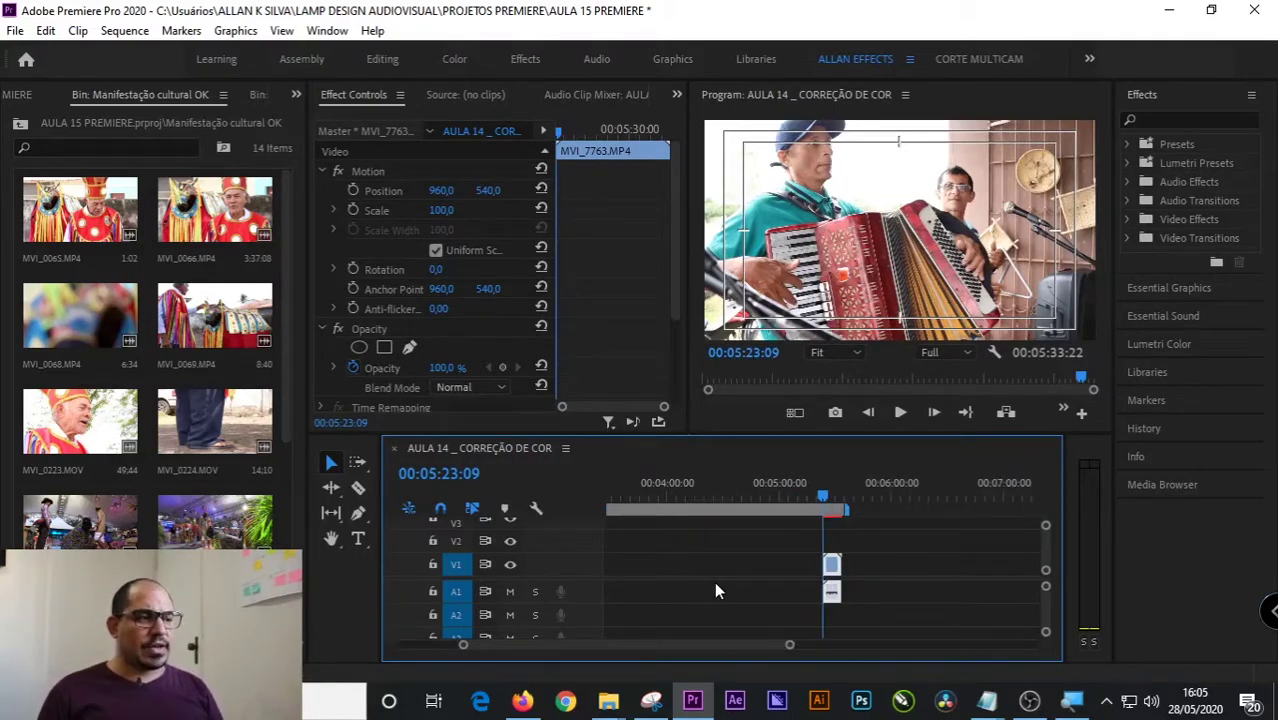
drag(95, 430, 714, 578)
click(750, 499)
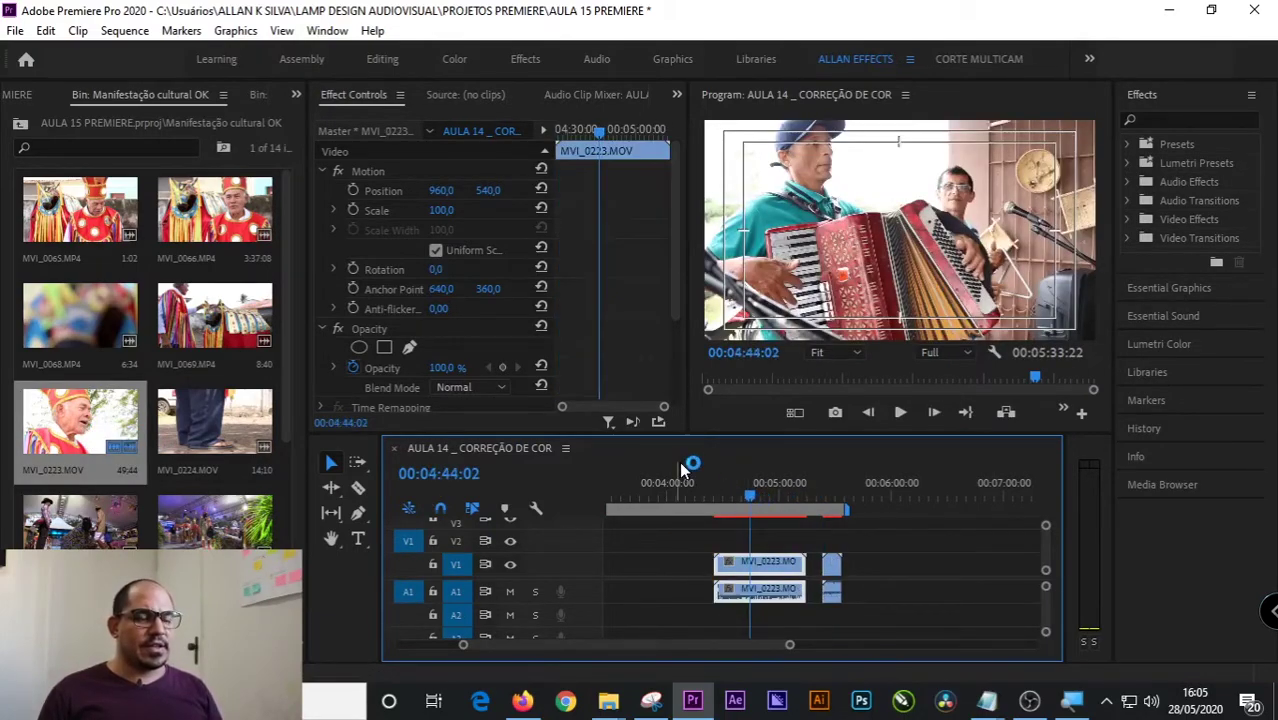
drag(750, 503, 728, 500)
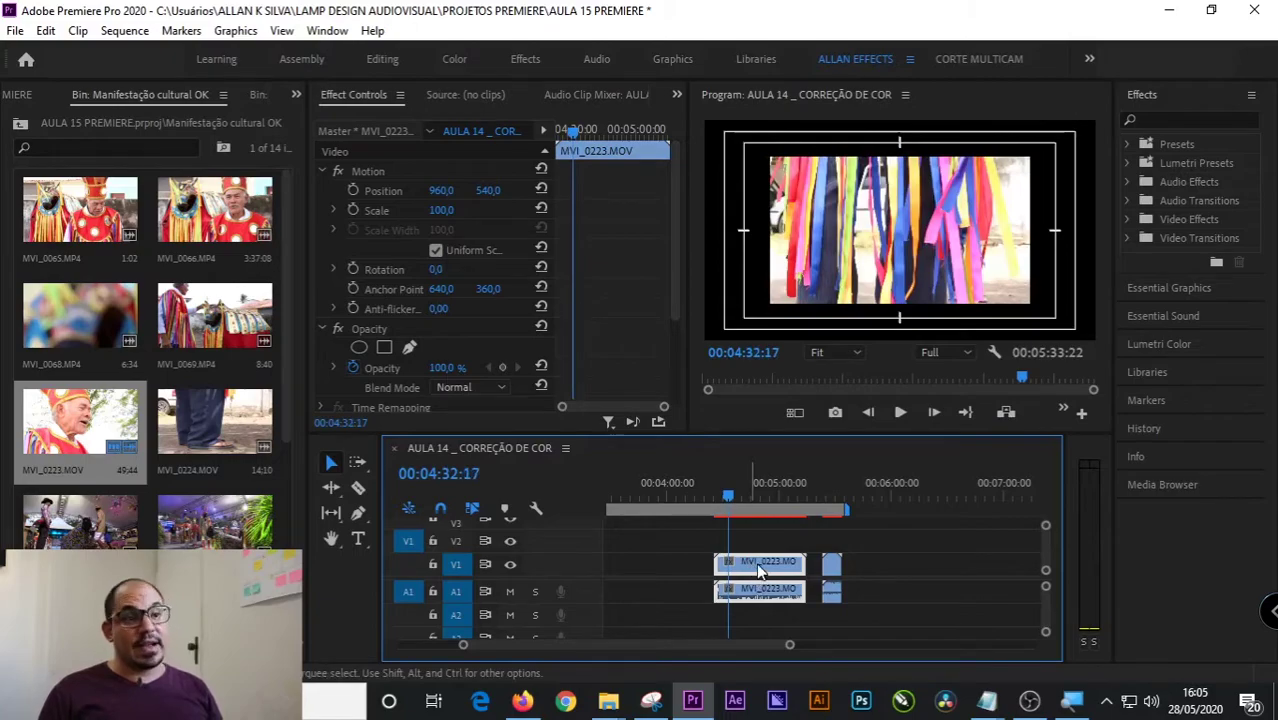
- Scale the MVI_0223.MOV clip to the sequence frame size
right_click(758, 571)
scroll(860, 585, down, 5)
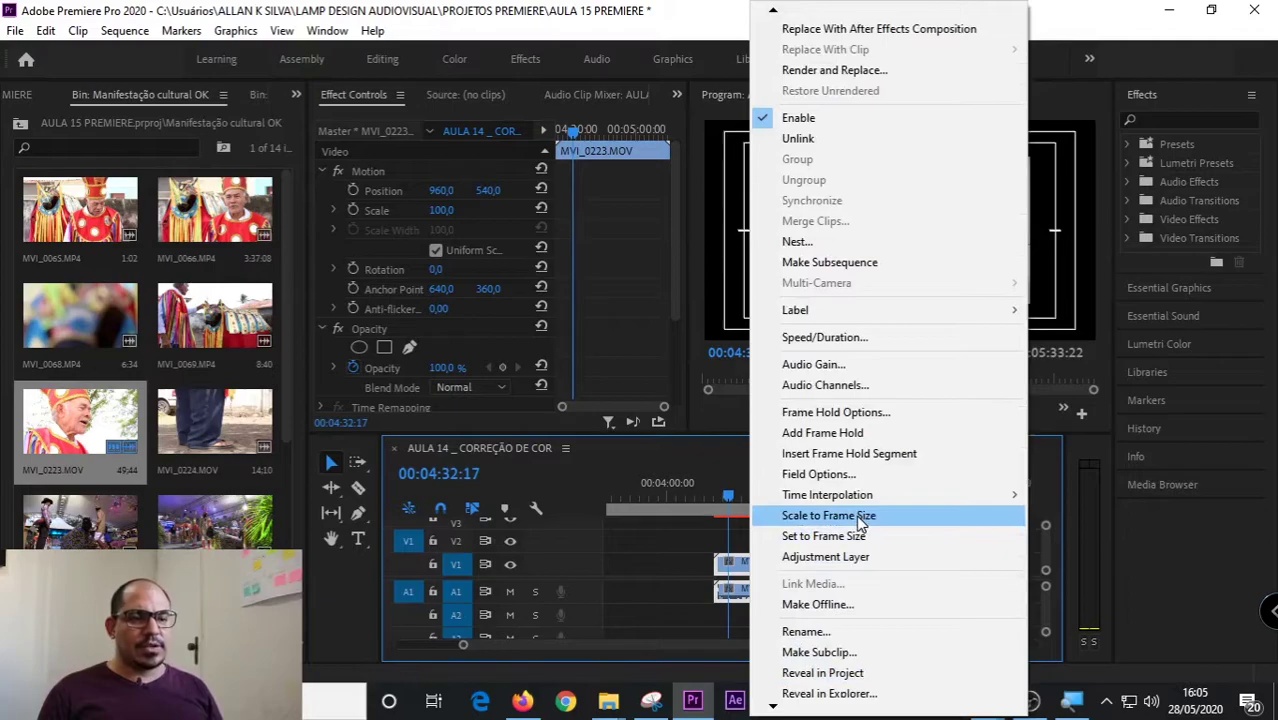
click(858, 516)
- Move the playhead to 00:04:26:17, examine the overexposed MVI_0223.MOV shot in a maximized Program monitor, and restore the layout
drag(727, 499, 710, 495)
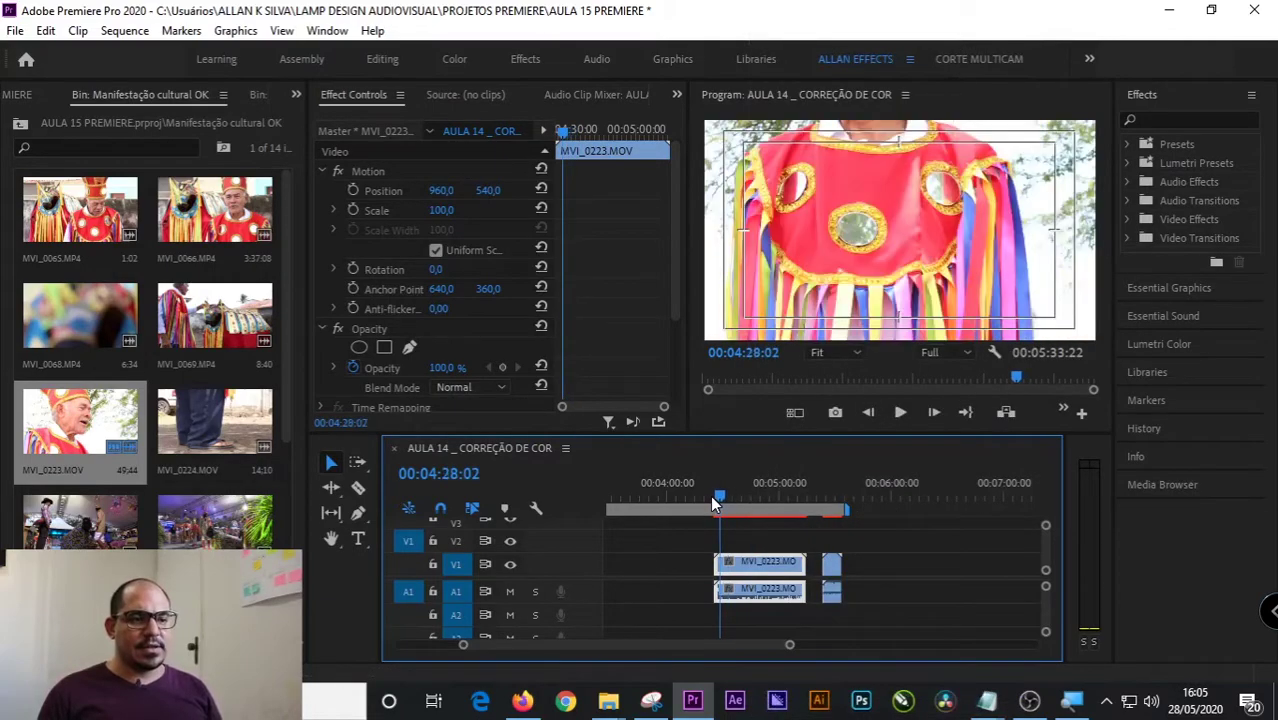
click(919, 262)
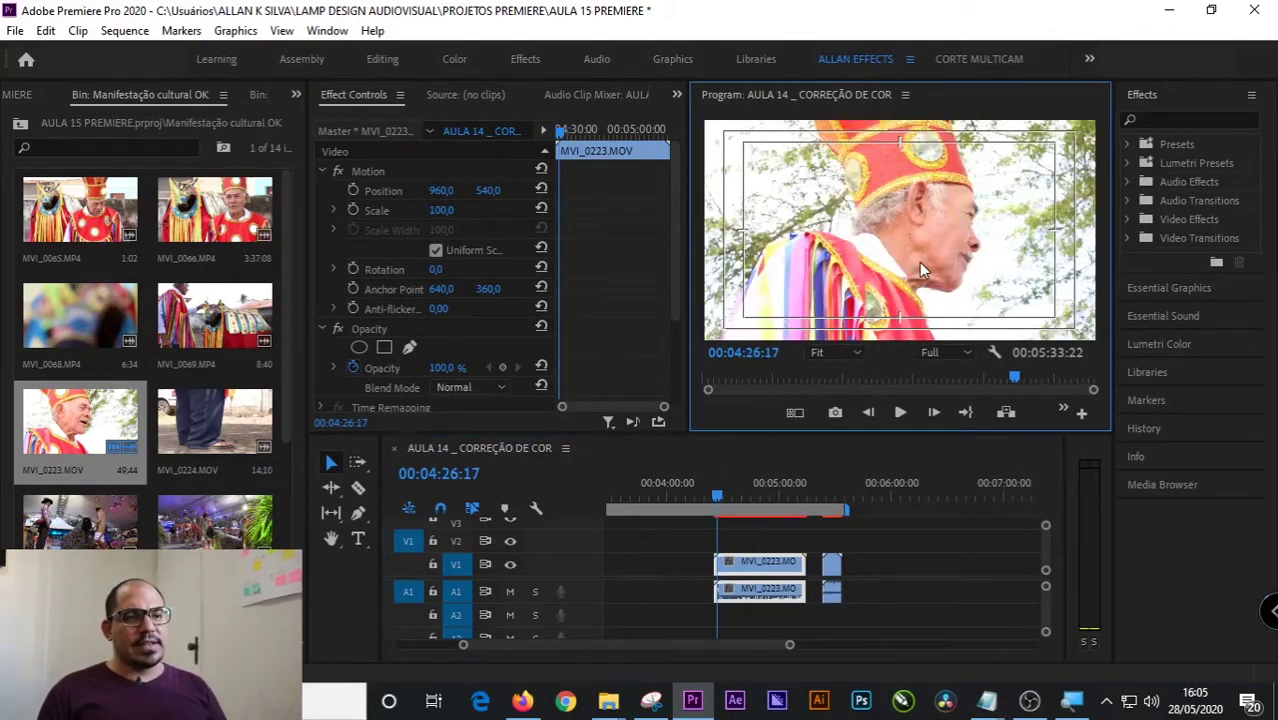
key(grave)
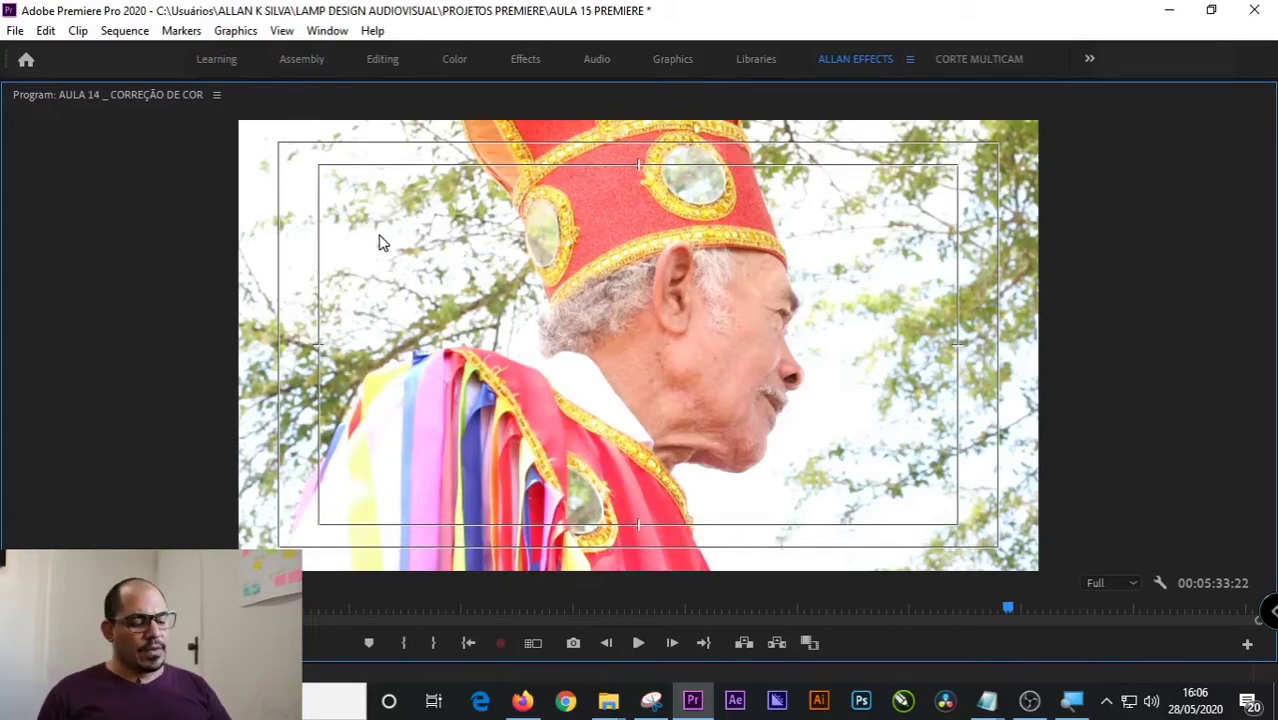
key(grave)
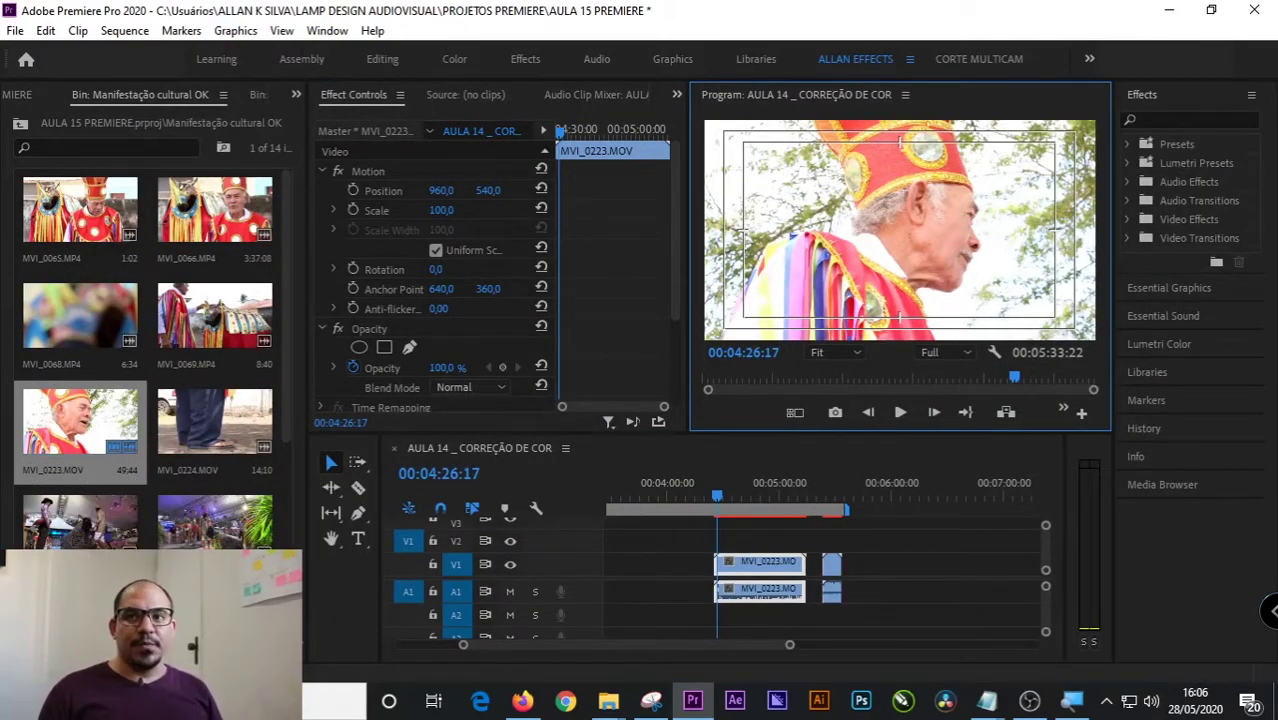
- Look through the Manifestação cultural OK bin, return to the project root, and open the Imagens de caminhada OK bin
key(alt+Tab)
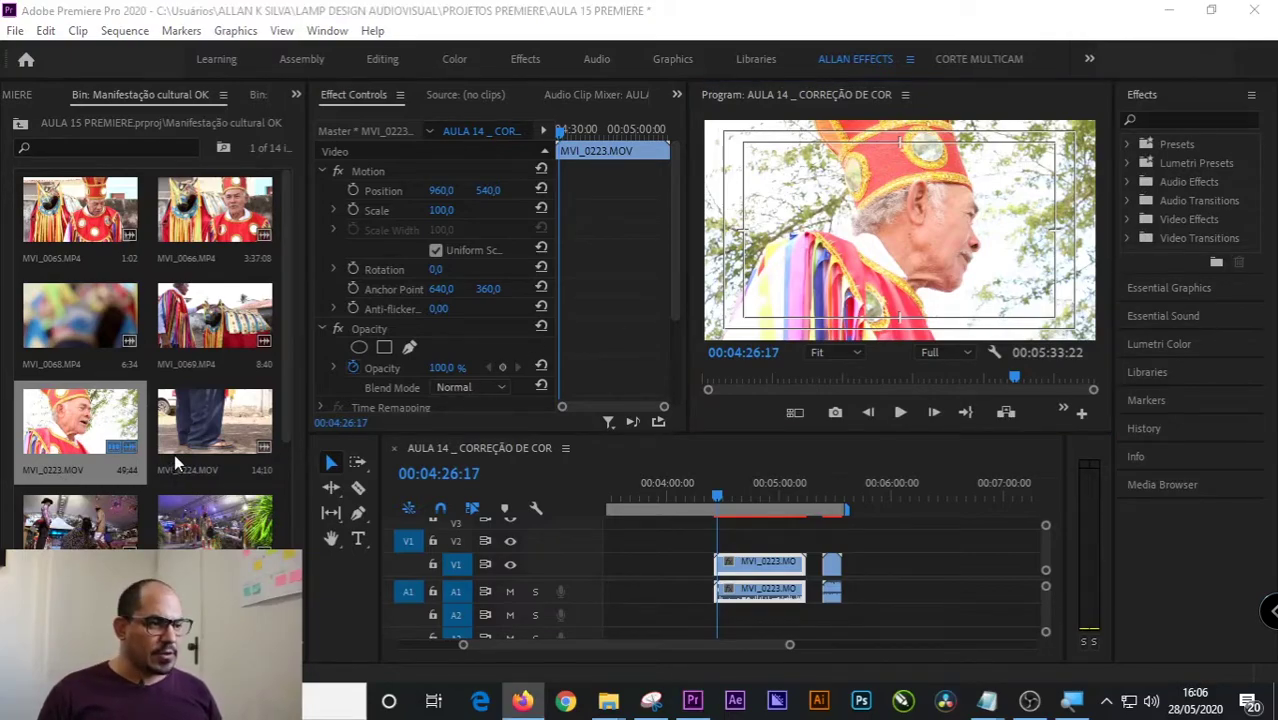
scroll(176, 448, down, 3)
scroll(180, 448, down, 2)
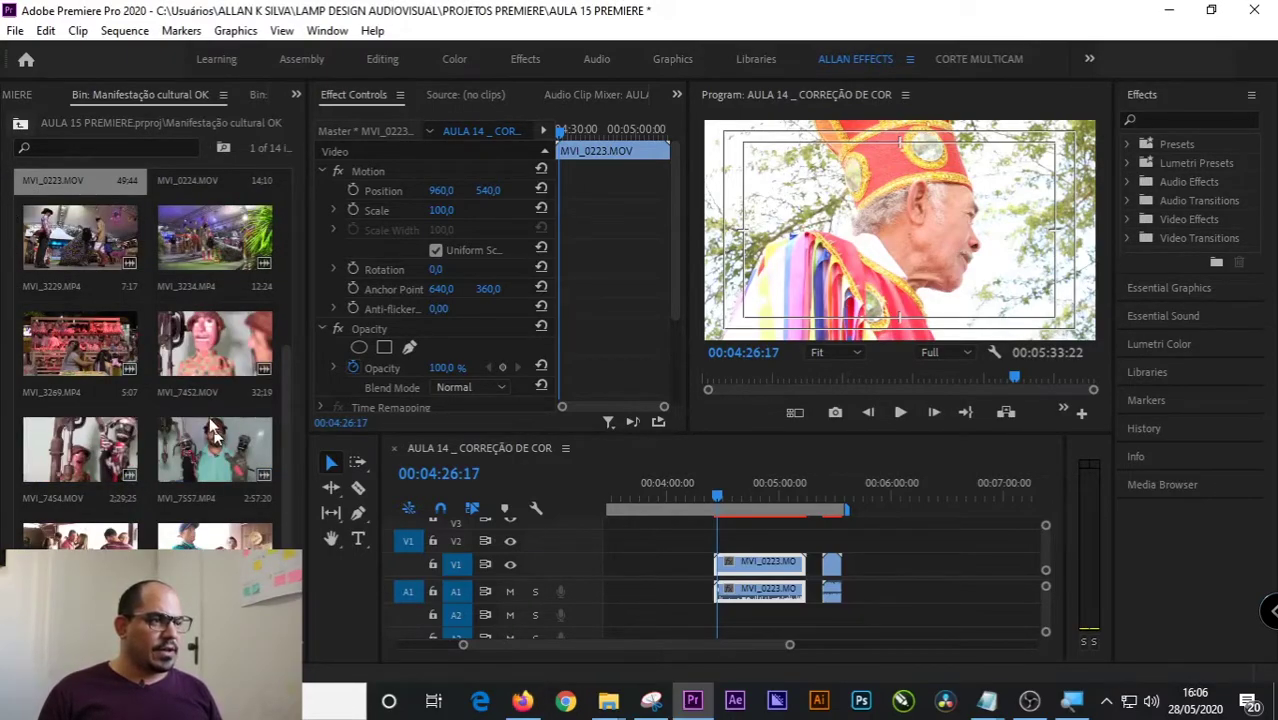
click(20, 123)
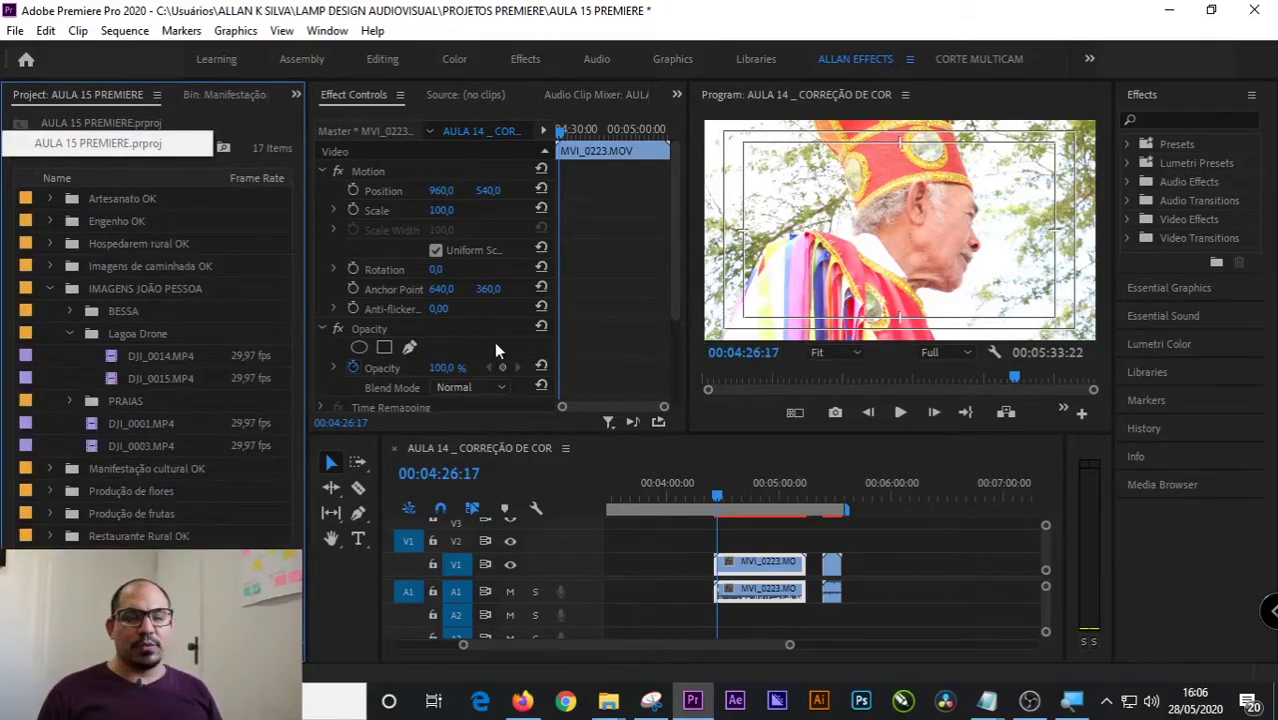
click(52, 266)
click(134, 267)
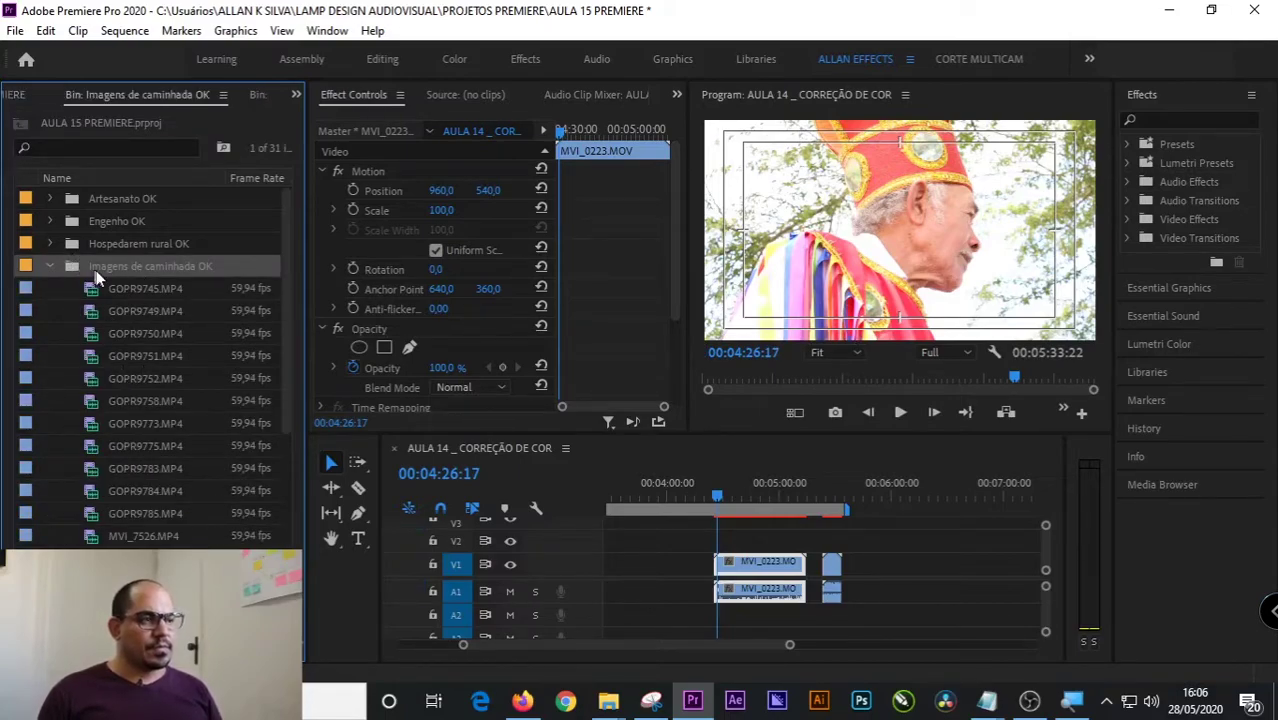
double_click(92, 267)
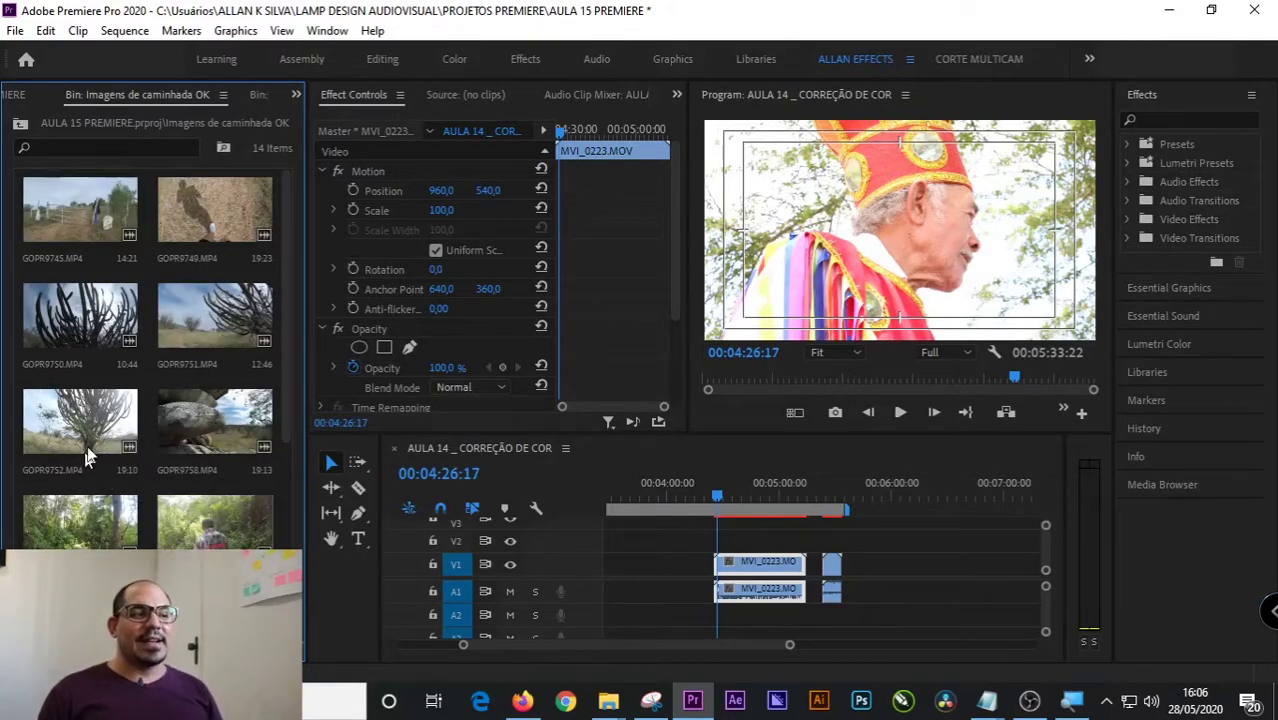
- Preview GOPR9751.MP4 in the Source monitor, and add GOPR9750.MP4 to V1 after the MVI_7763.MP4 clip
click(212, 316)
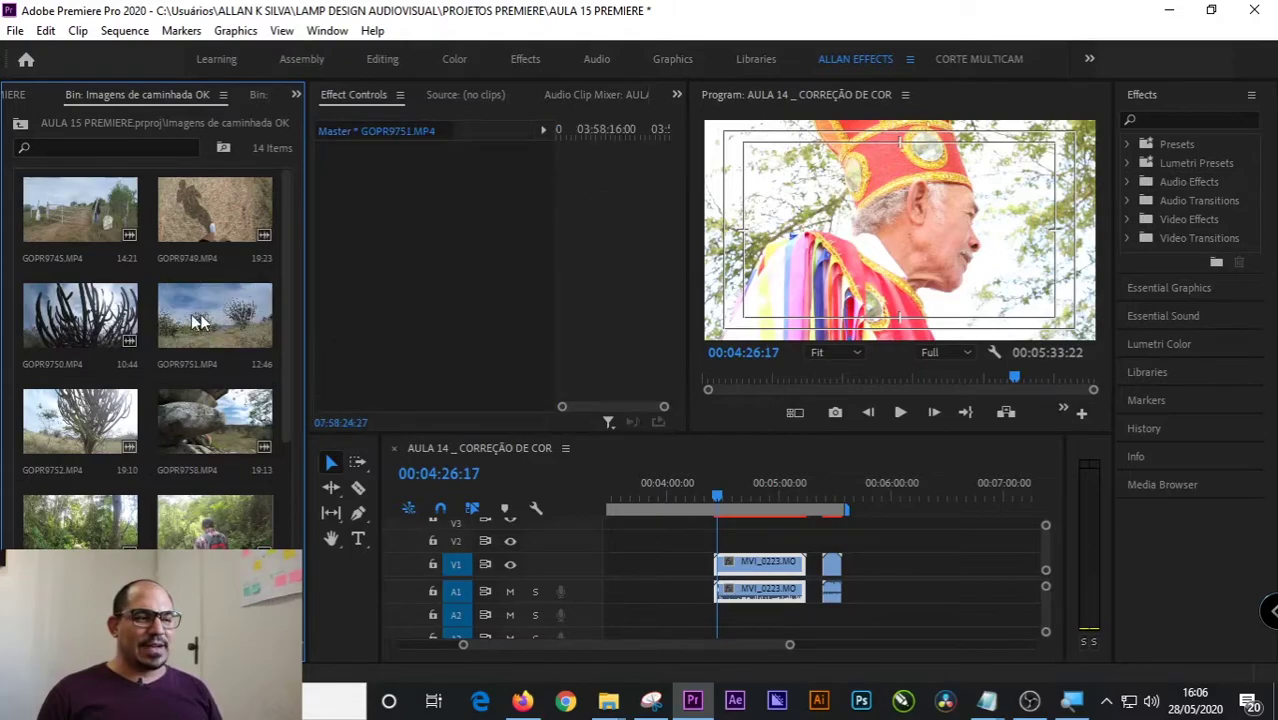
double_click(200, 320)
click(370, 377)
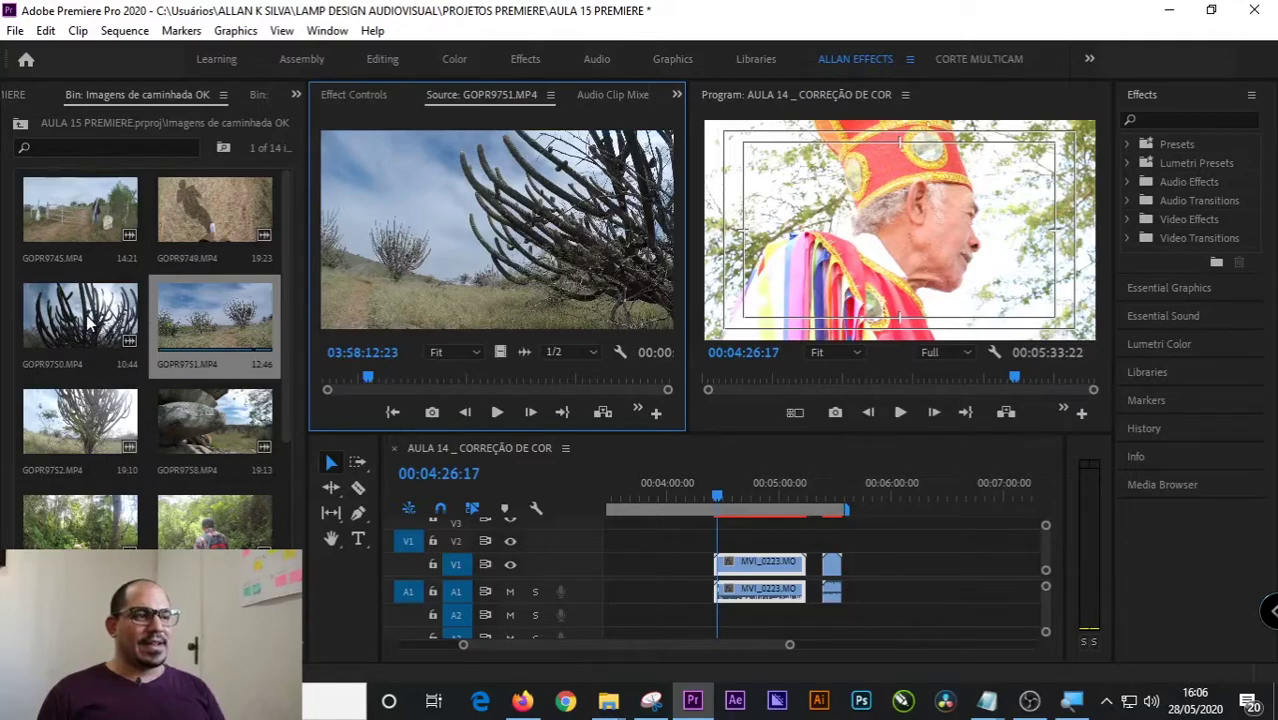
drag(30, 320, 921, 506)
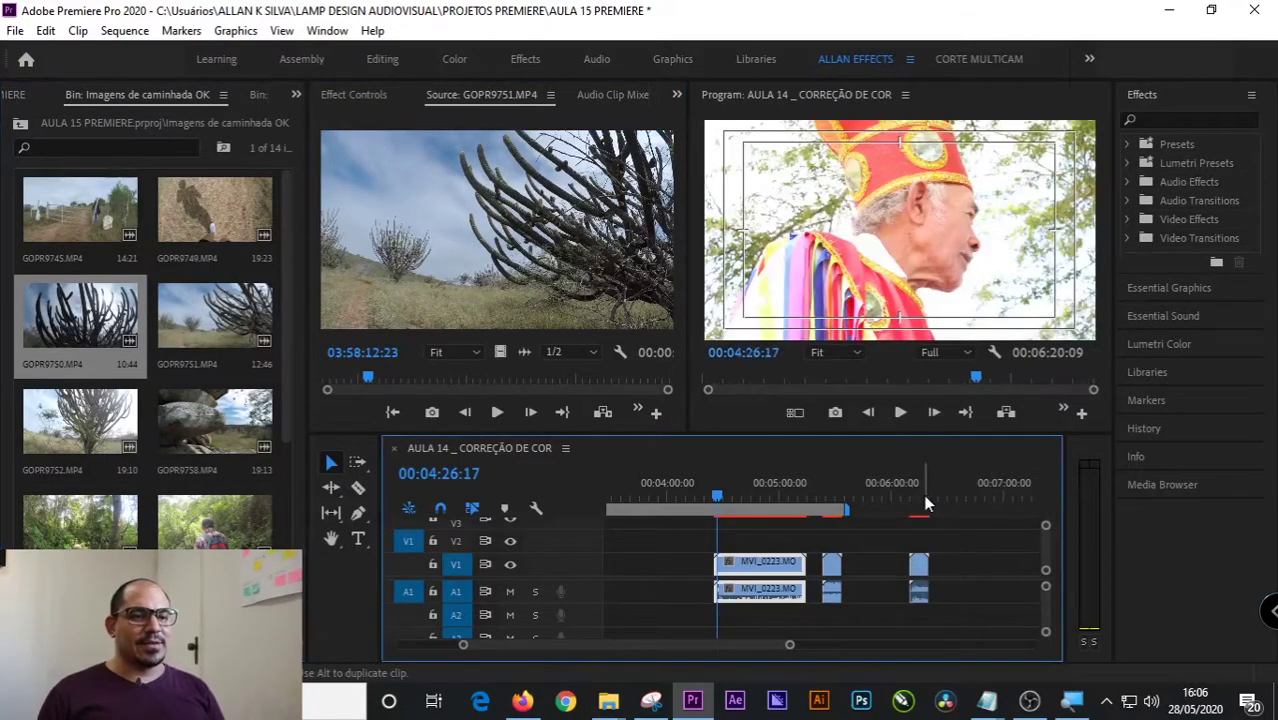
- Examine the backlit cactus shot at 00:06:16:17 in a maximized Program monitor and restore the layout
click(924, 499)
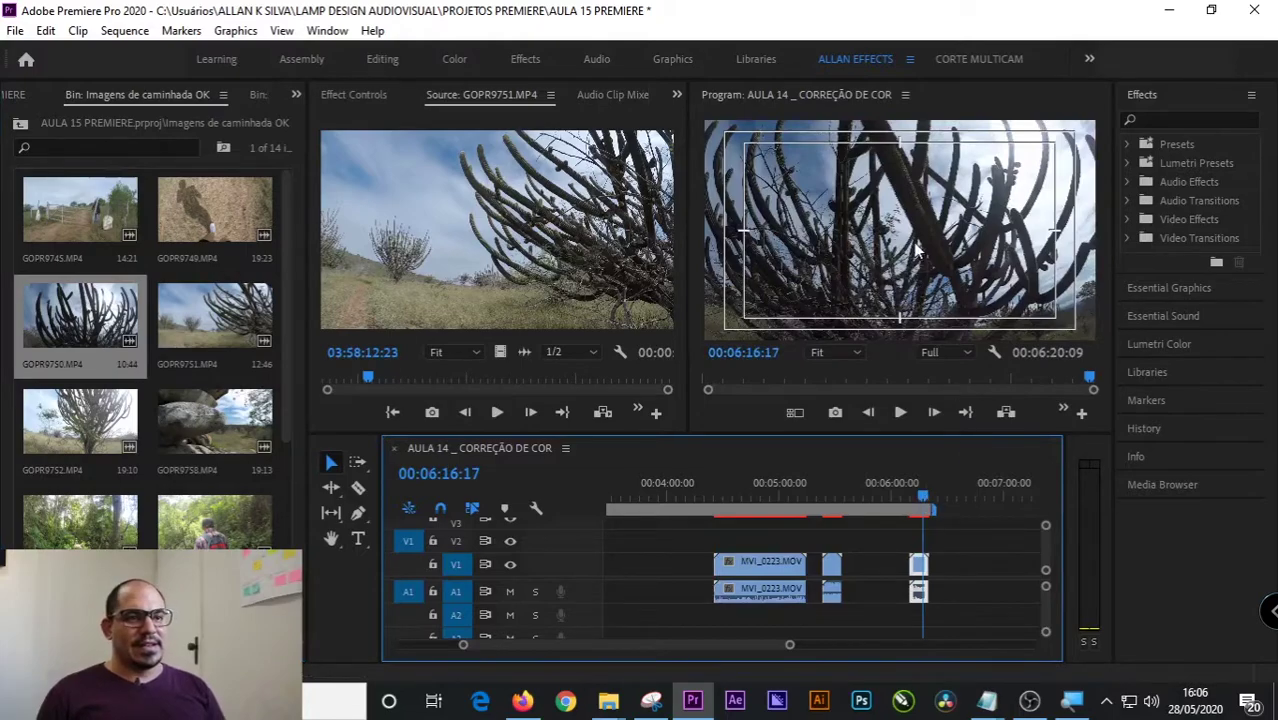
key(grave)
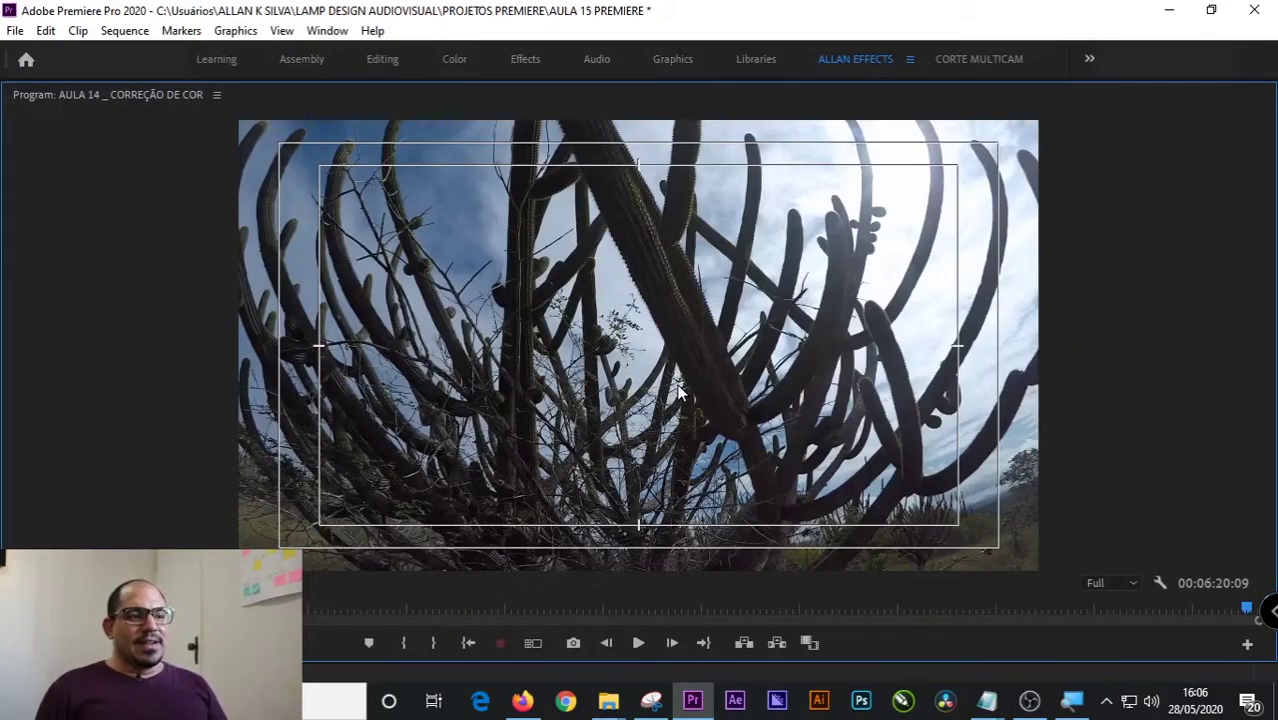
key(grave)
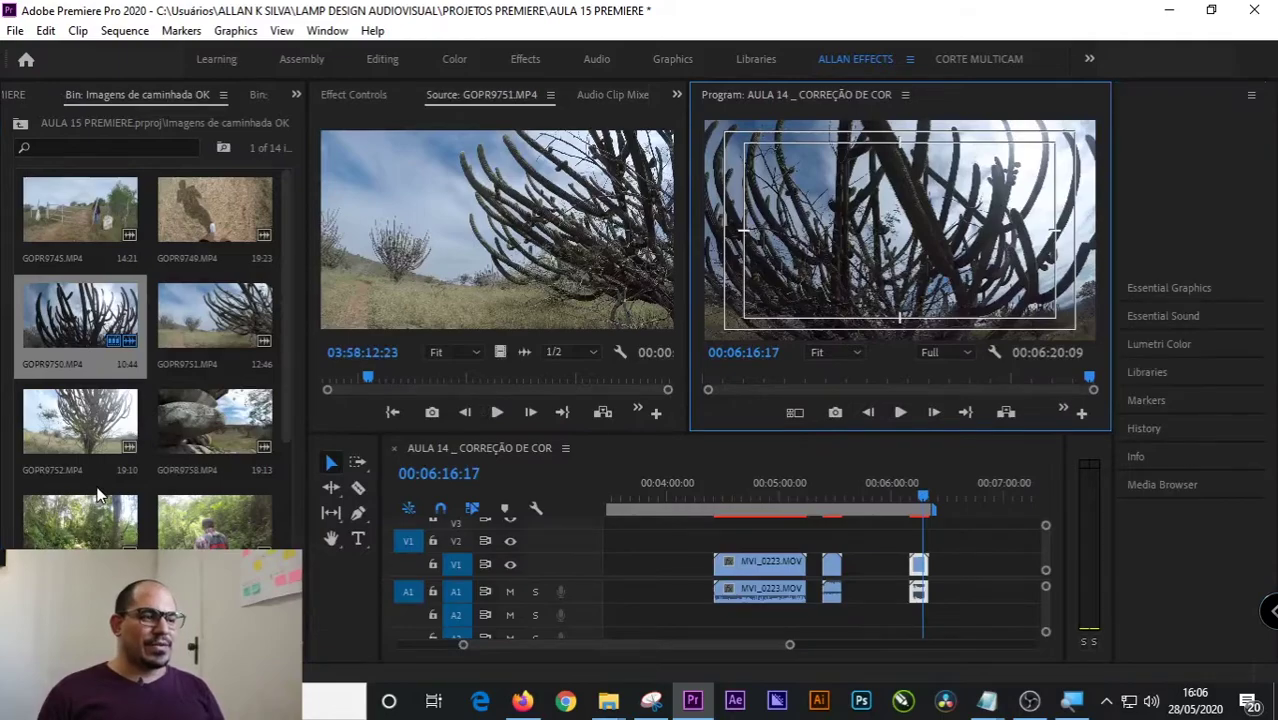
- Add MVI_7526.MP4 to V1 after the GOPR9750.MP4 clip and move the playhead onto it at 00:06:44:17
scroll(104, 484, down, 5)
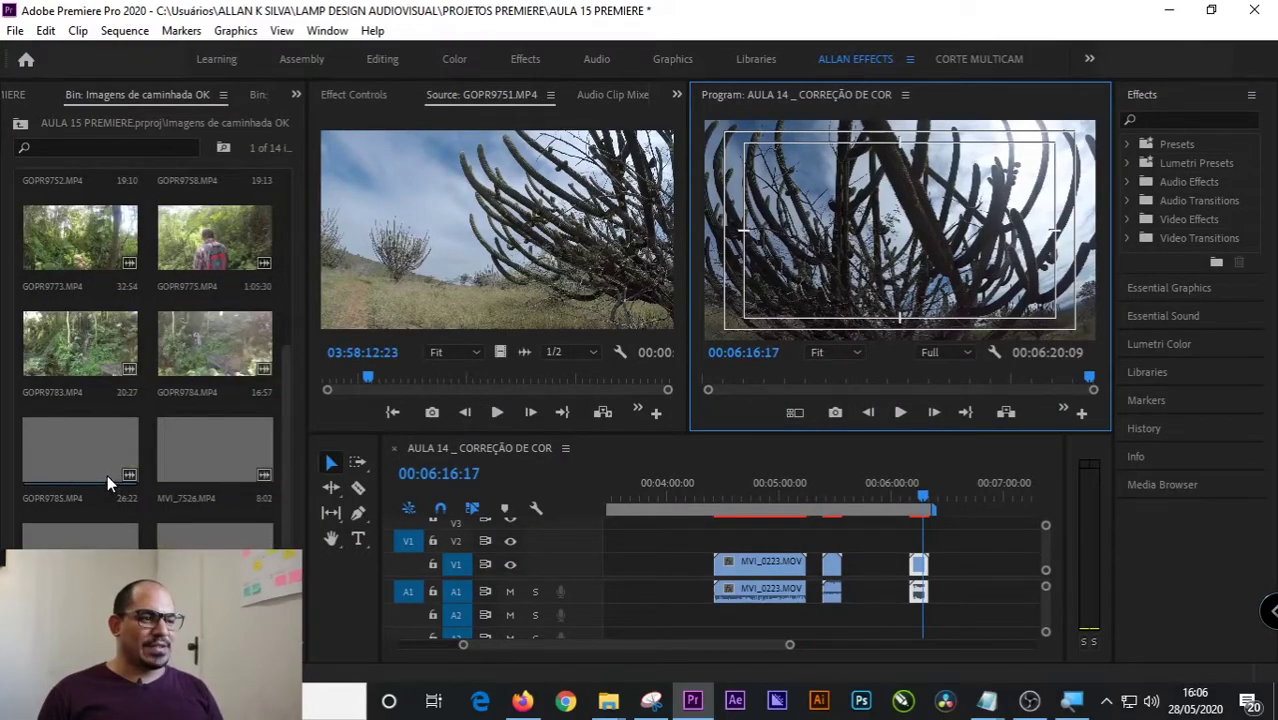
drag(188, 451, 970, 574)
click(975, 497)
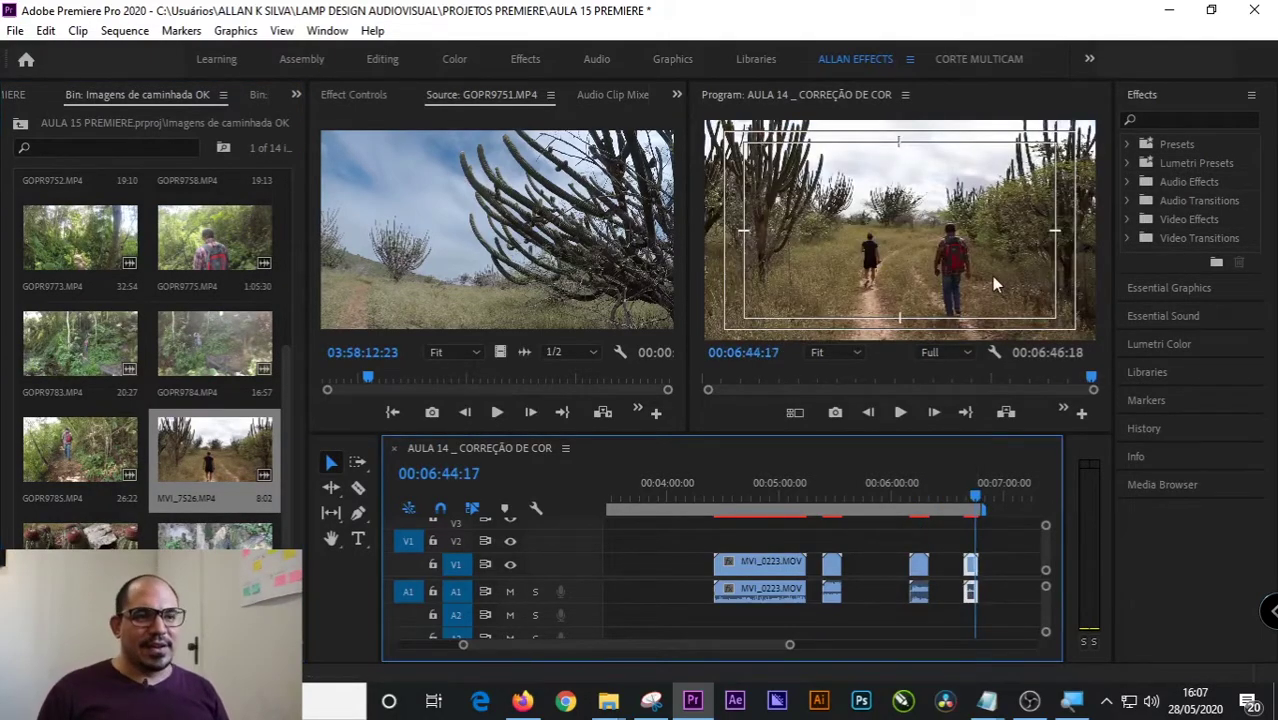
- Examine the exposure of the two walkers' shot in a maximized Program monitor and restore the layout
key(grave)
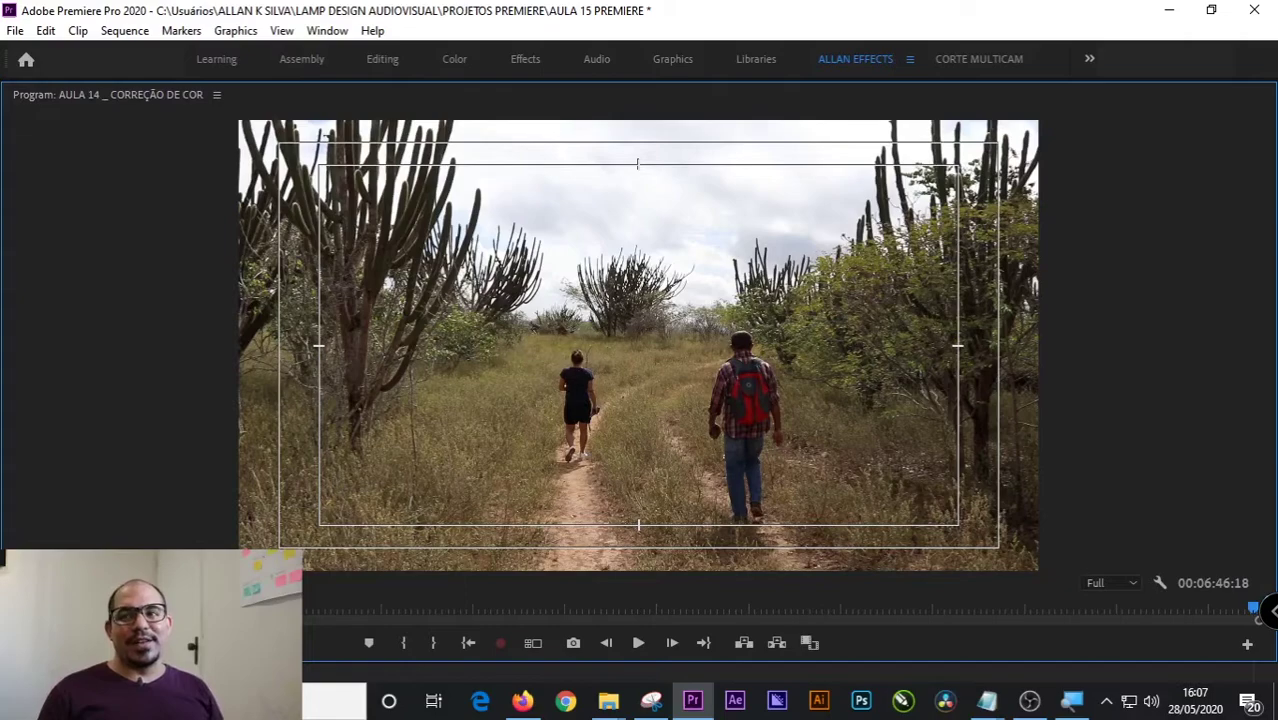
key(alt+Tab)
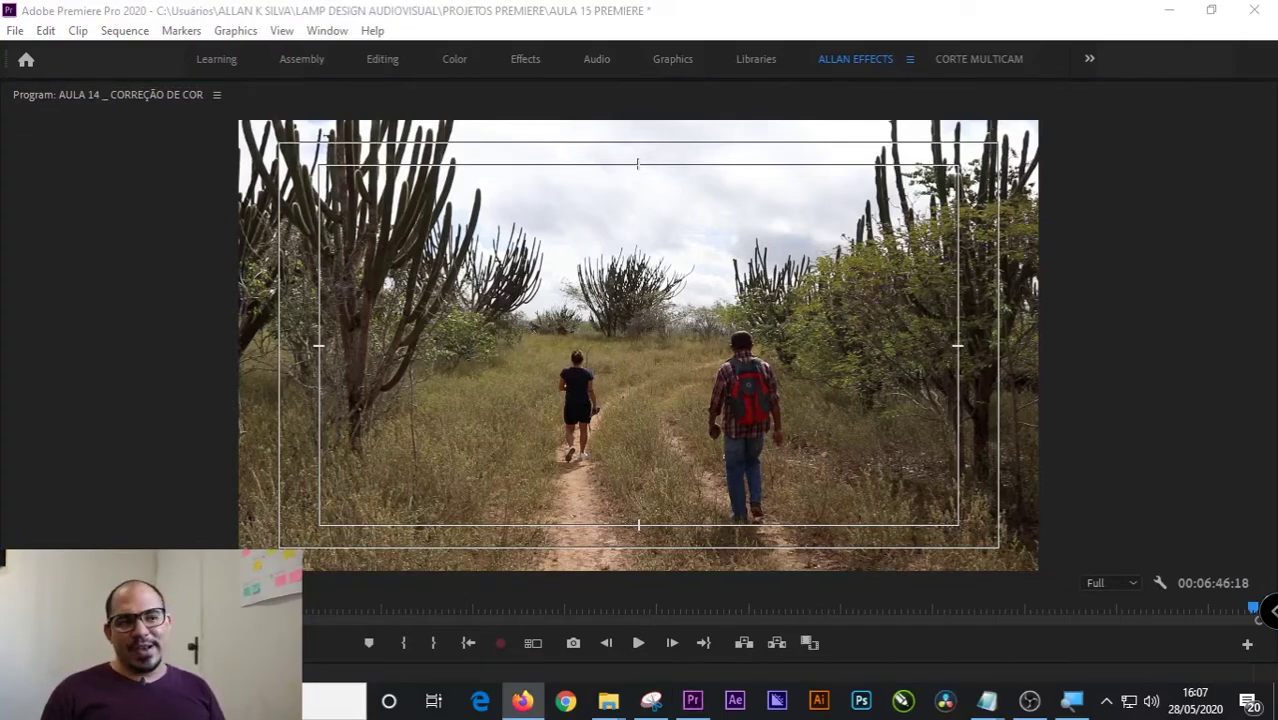
click(932, 335)
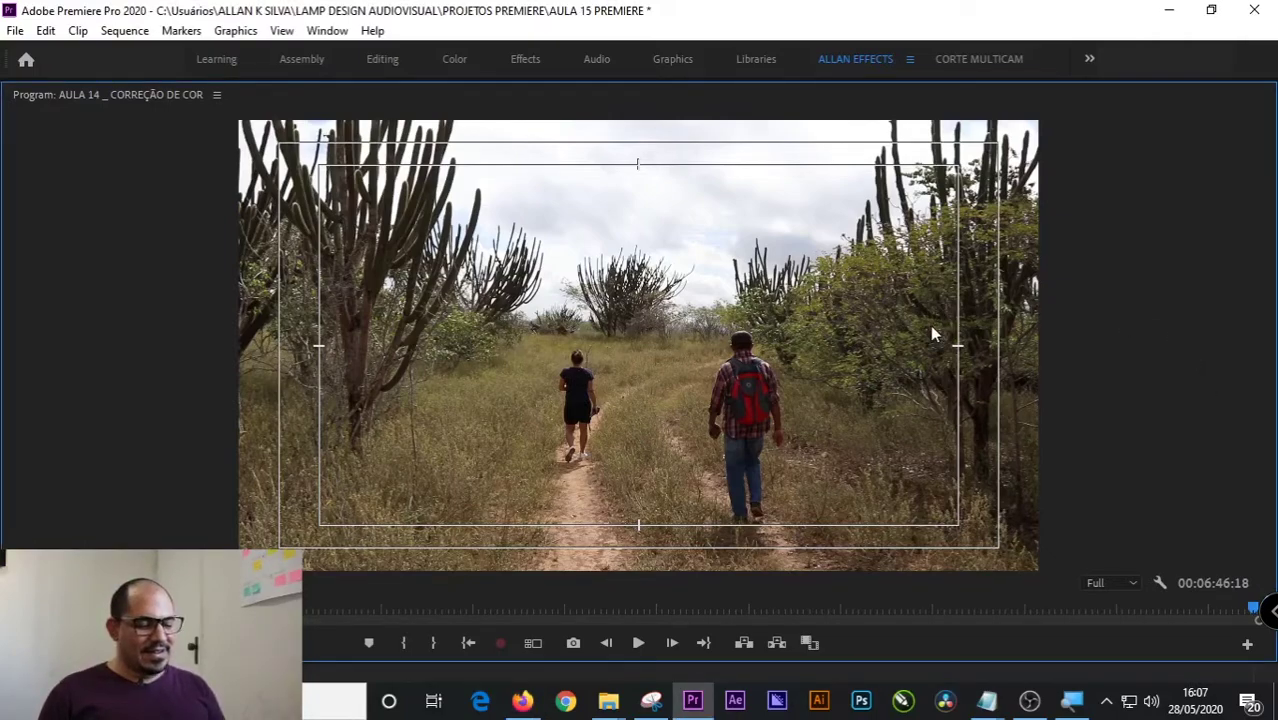
key(grave)
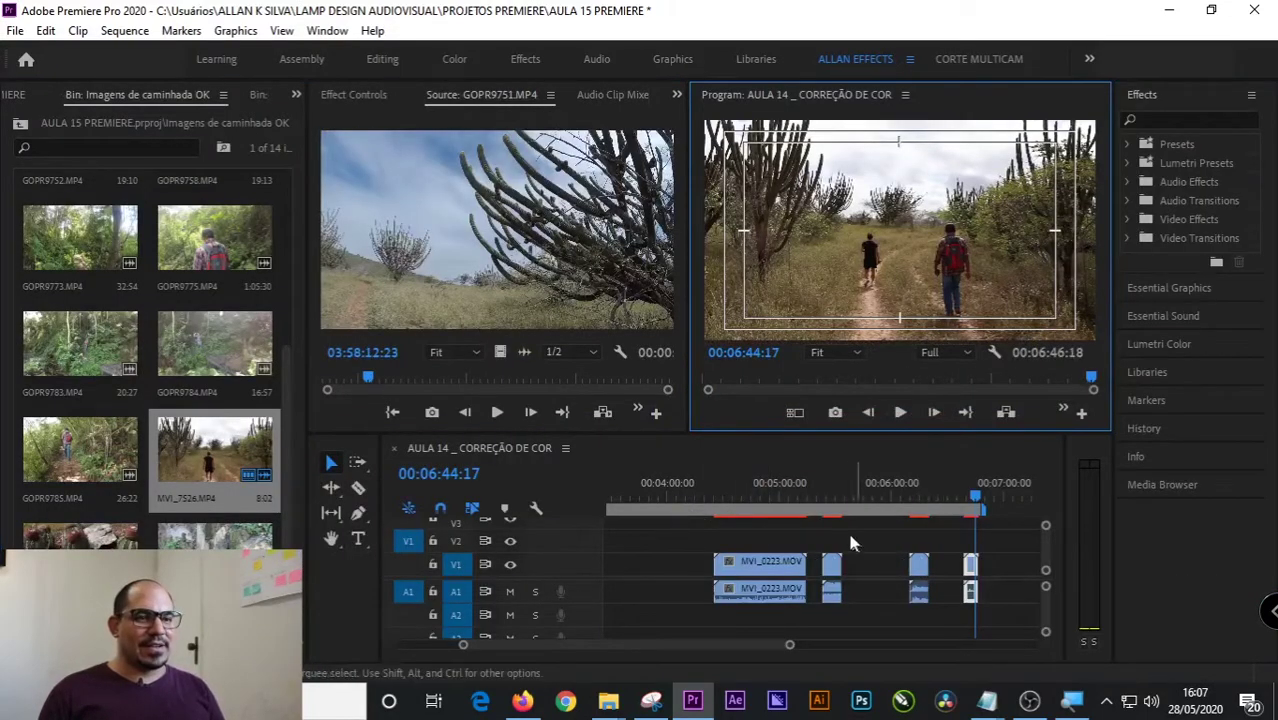
- Compare the GOPR9750.MP4, MVI_7763.MP4 and MVI_0223.MOV clips by moving the playhead to each, ending at 00:04:42:02
click(909, 485)
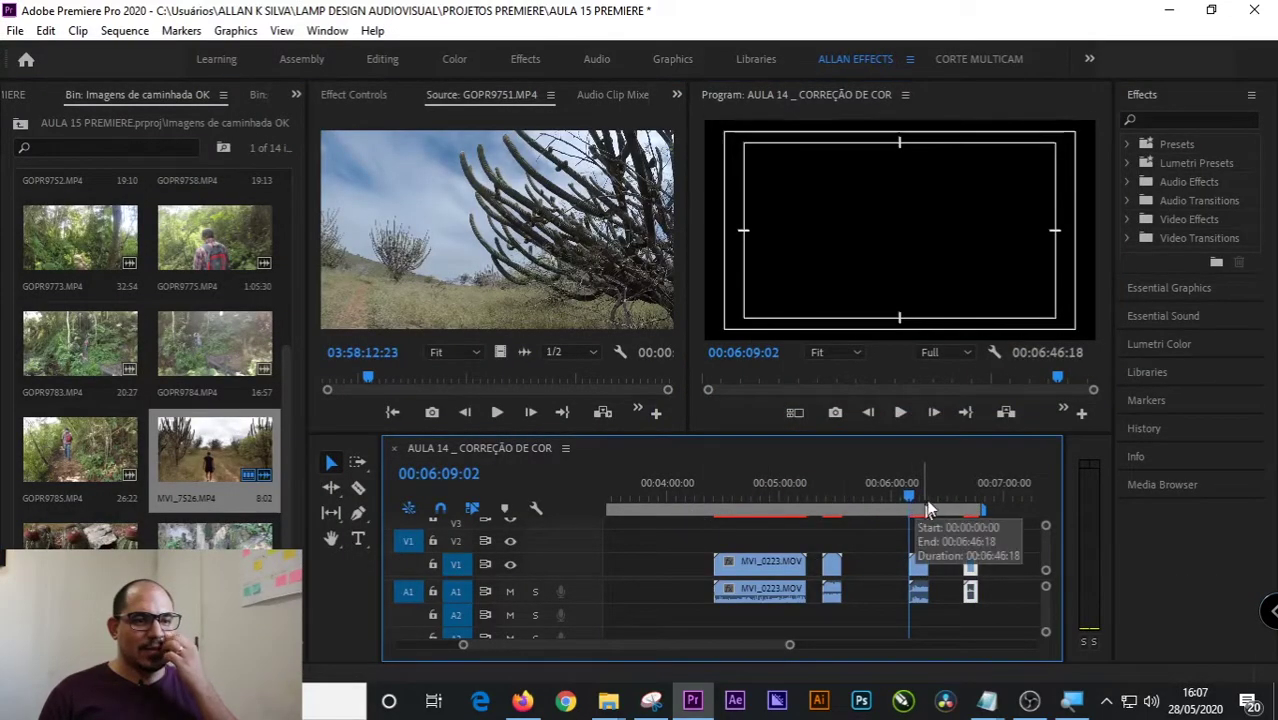
click(926, 493)
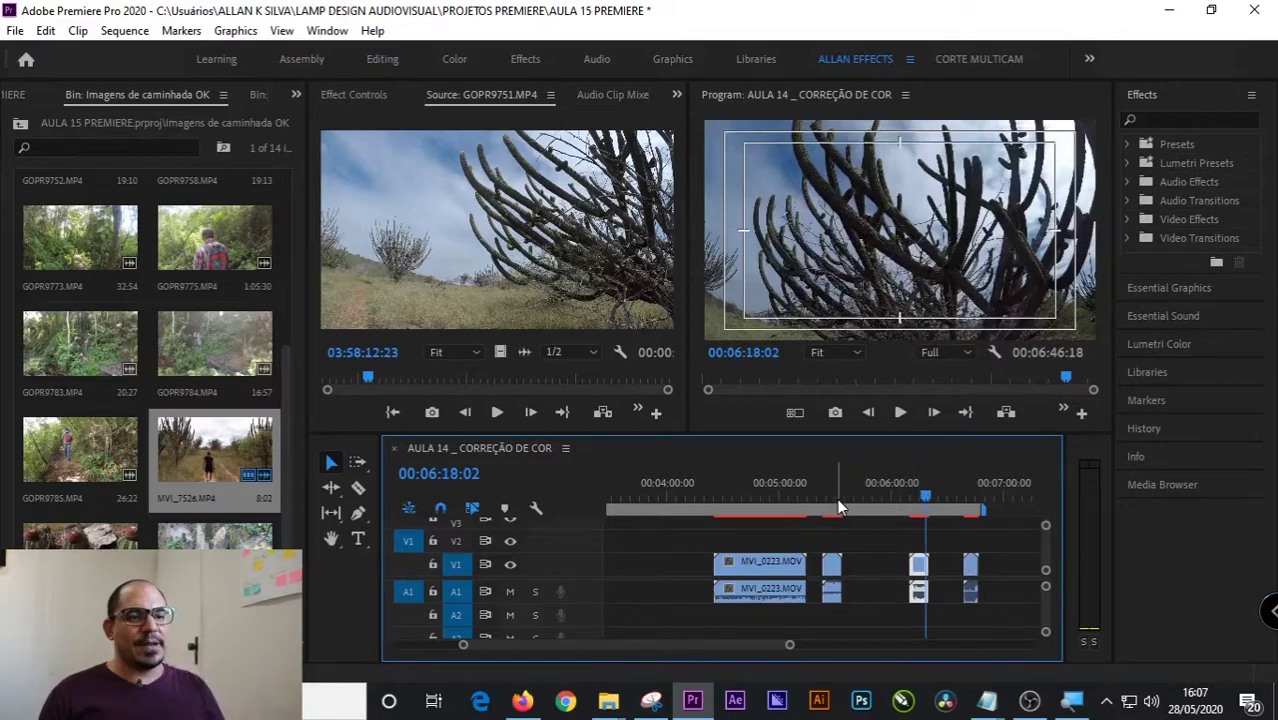
click(837, 498)
scroll(884, 577, down, 2)
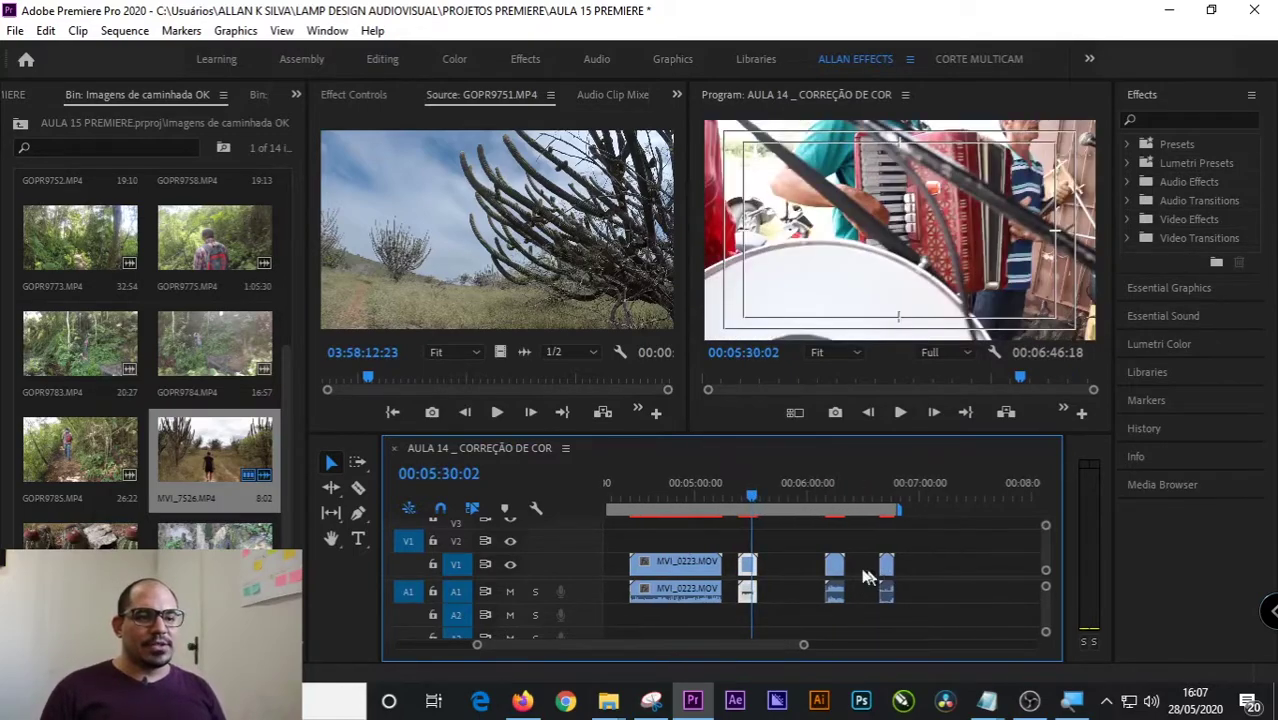
click(662, 496)
- Collapse the effects list and display the Lumetri Scopes, checking them against the MVI_7526.MP4 clip at 00:06:43:17
click(1164, 100)
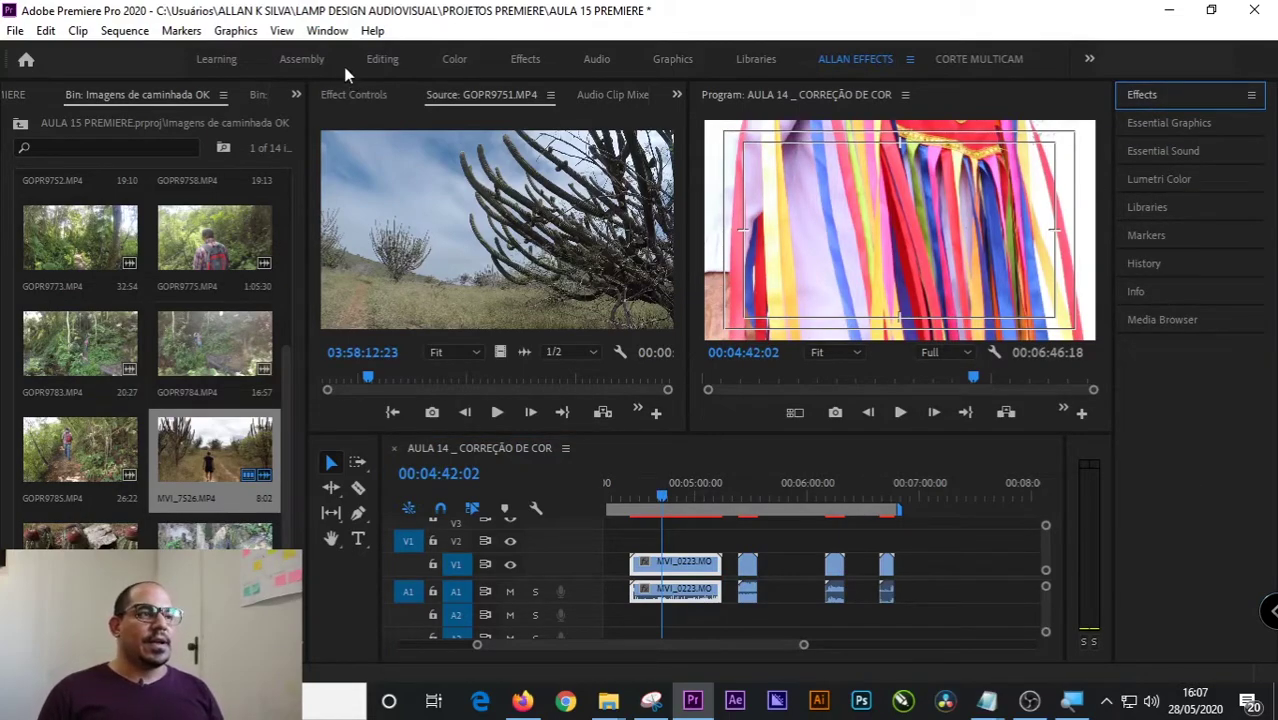
click(330, 31)
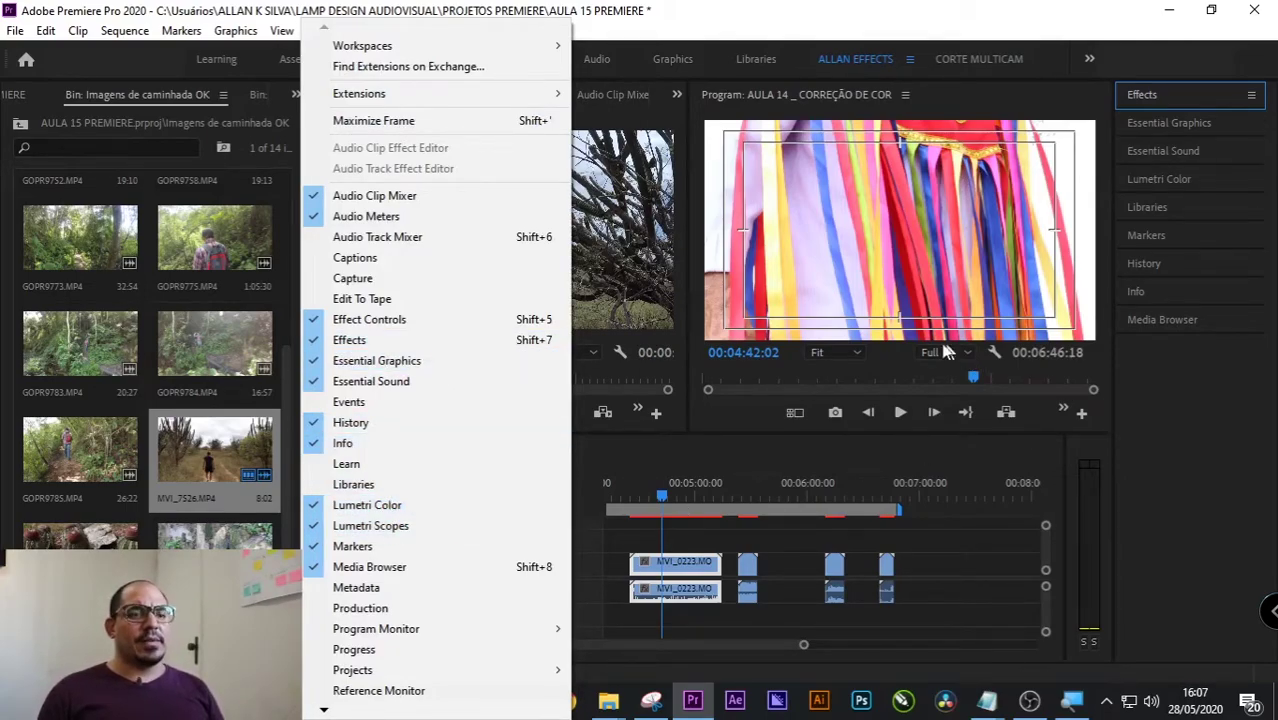
click(737, 550)
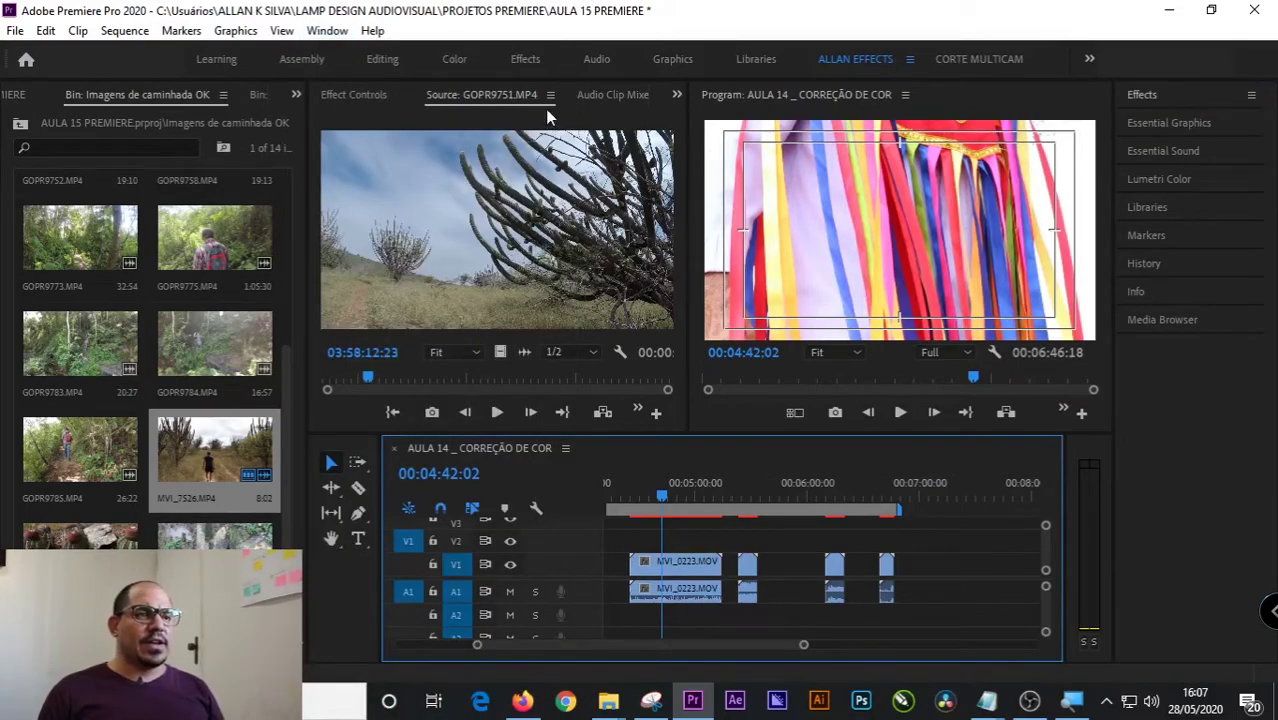
scroll(546, 100, down, 2)
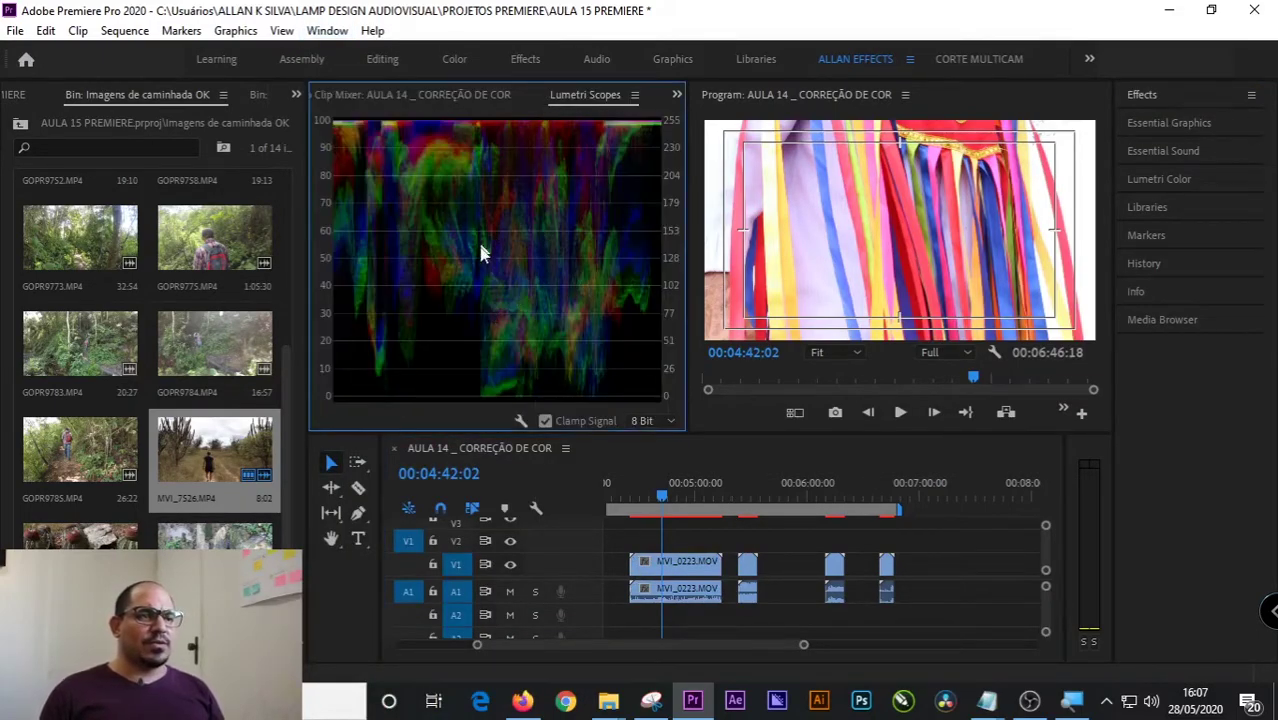
click(840, 511)
click(890, 511)
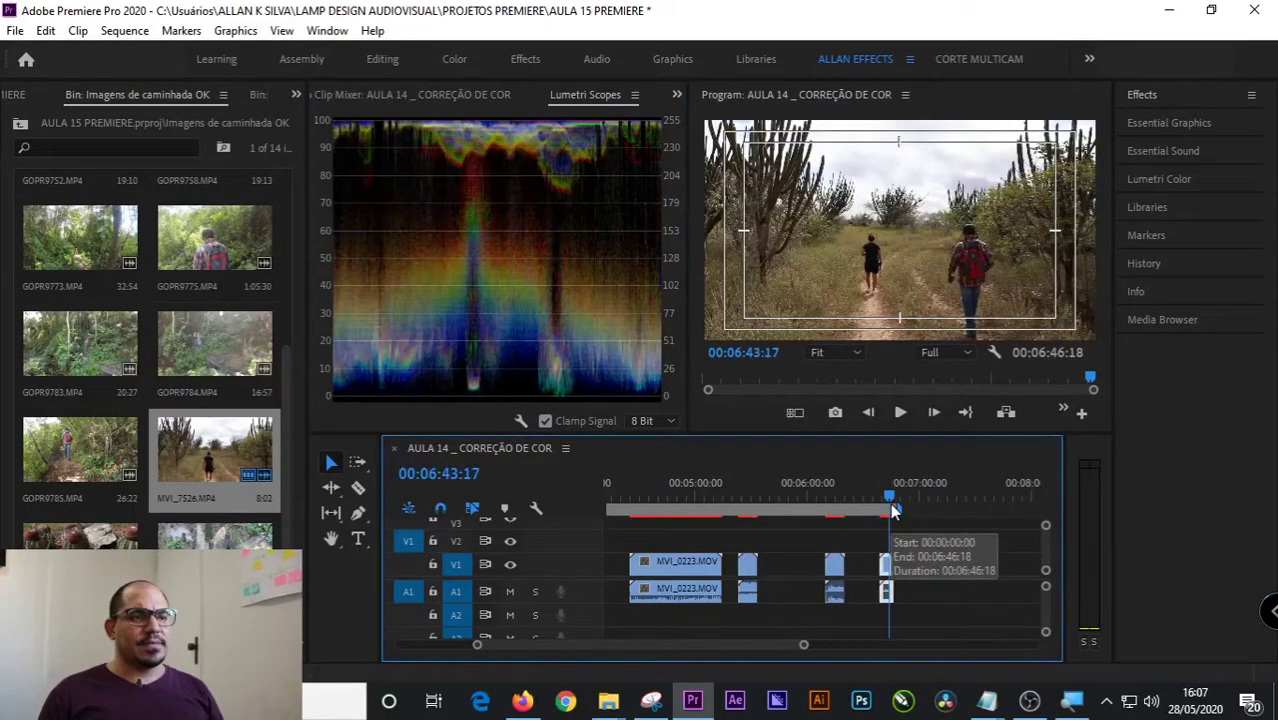
- Move the playhead to the GOPR9750.MP4 clip at 00:06:10:02 and open the Lumetri Color controls, widening their area
click(827, 510)
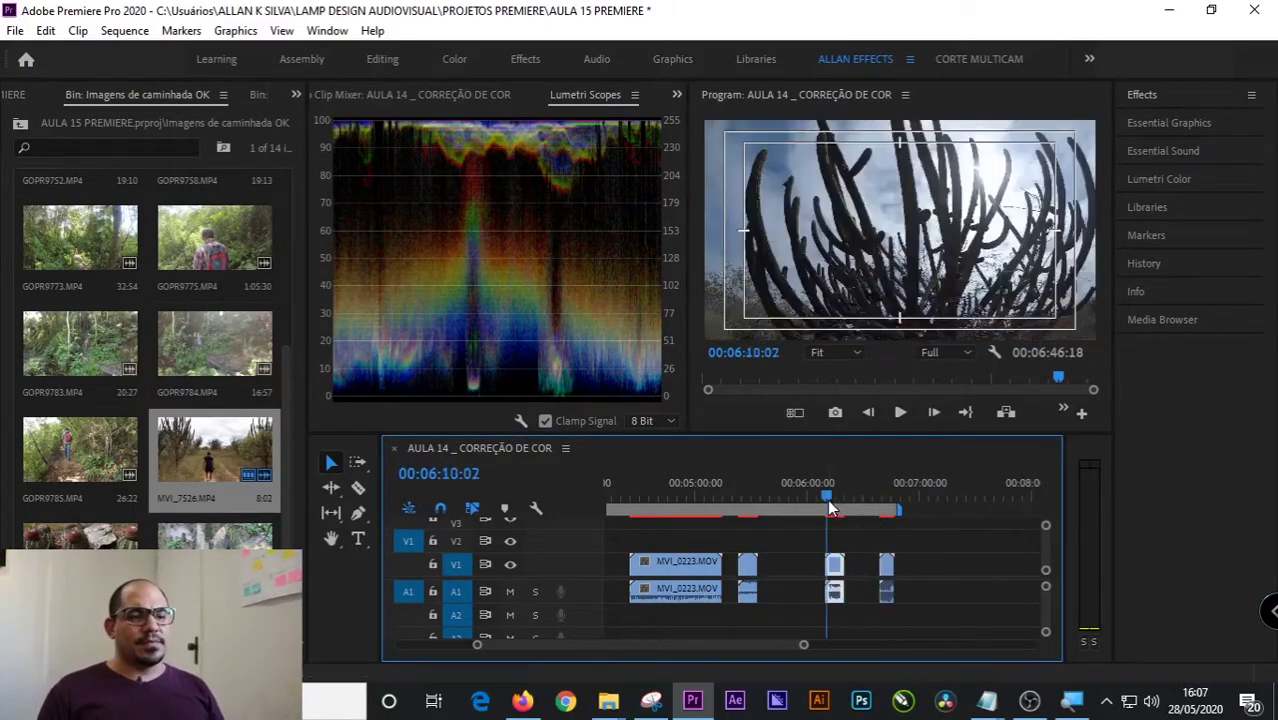
click(1162, 176)
drag(1110, 206, 128, 243)
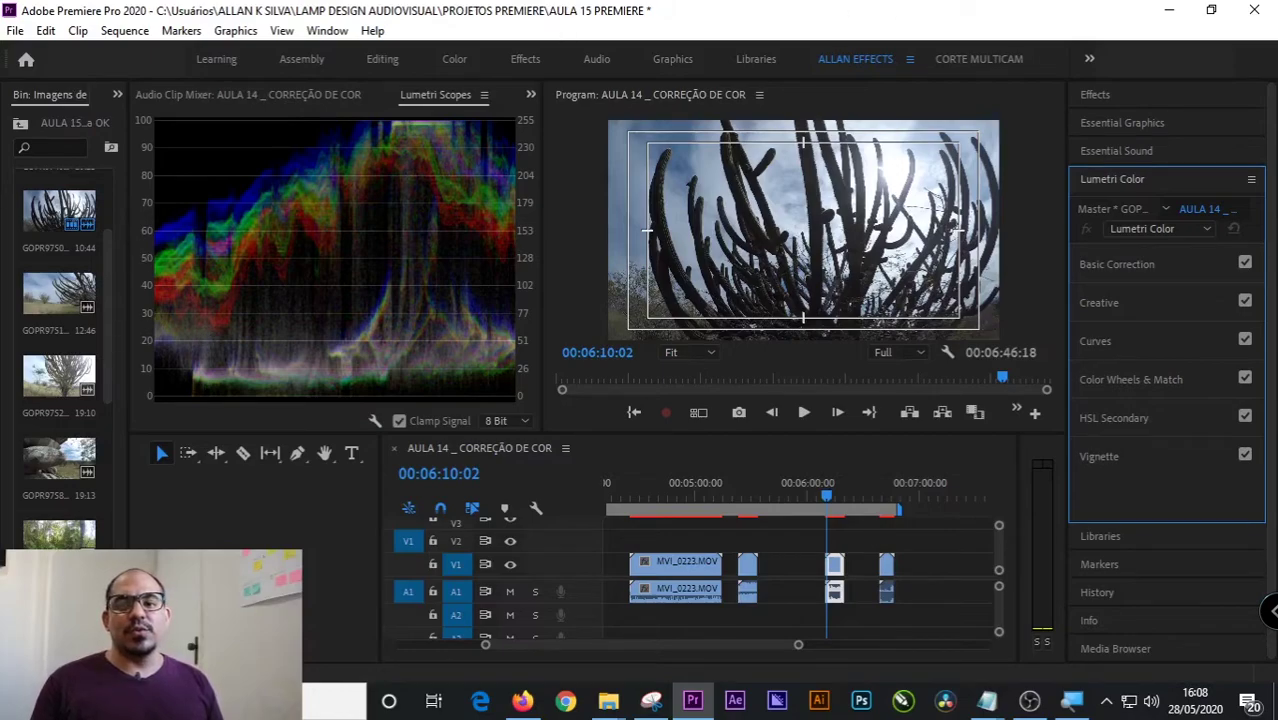
- Examine the Lumetri Color sections in a maximized view and restore the workspace layout
click(1030, 700)
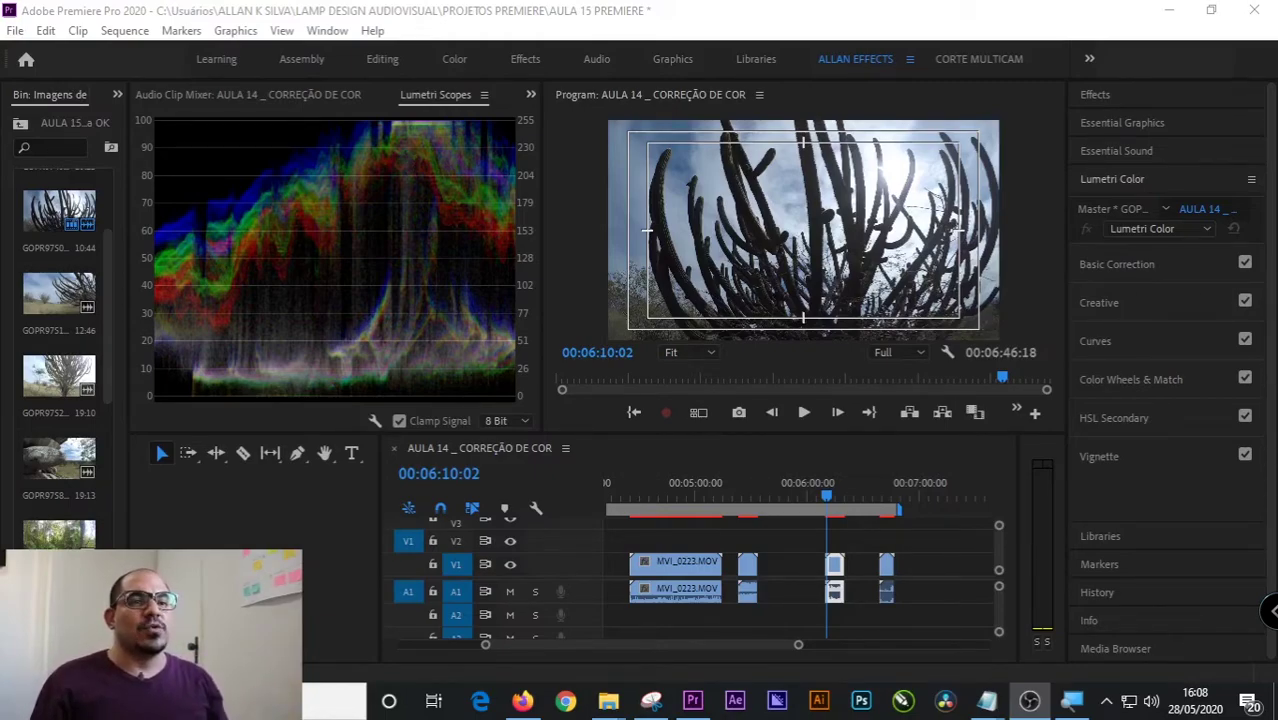
click(1146, 178)
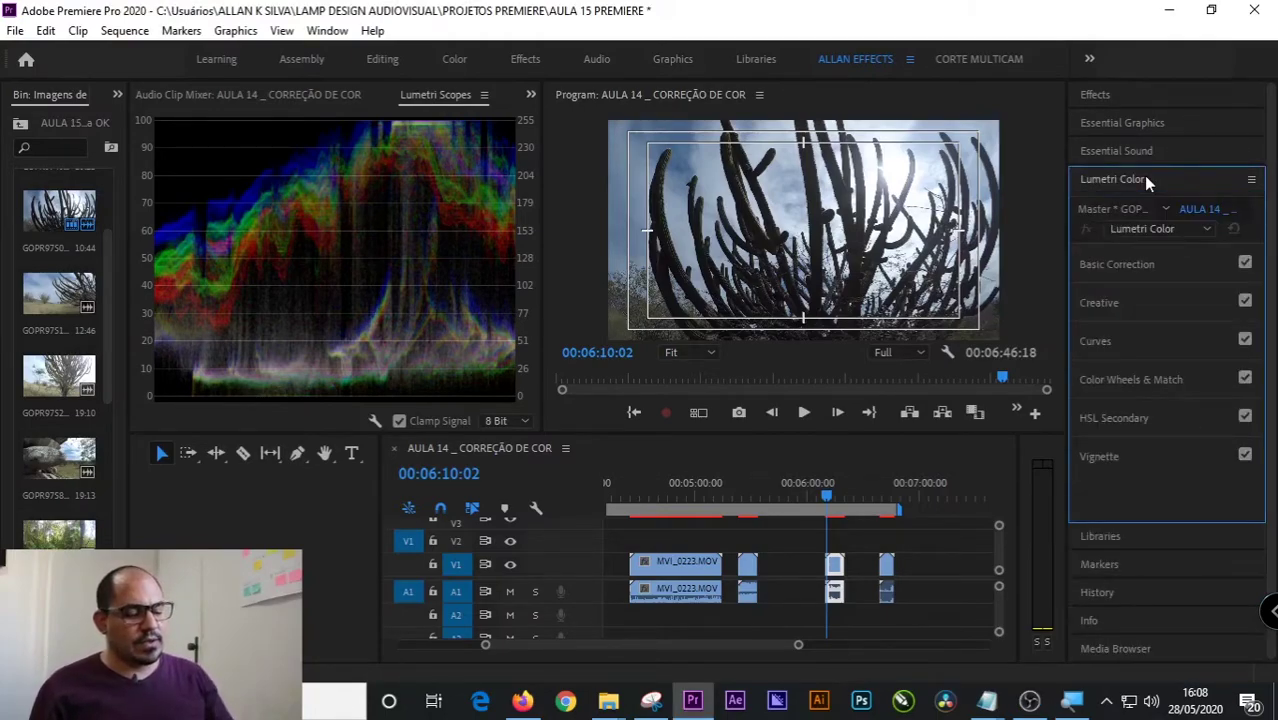
key(grave)
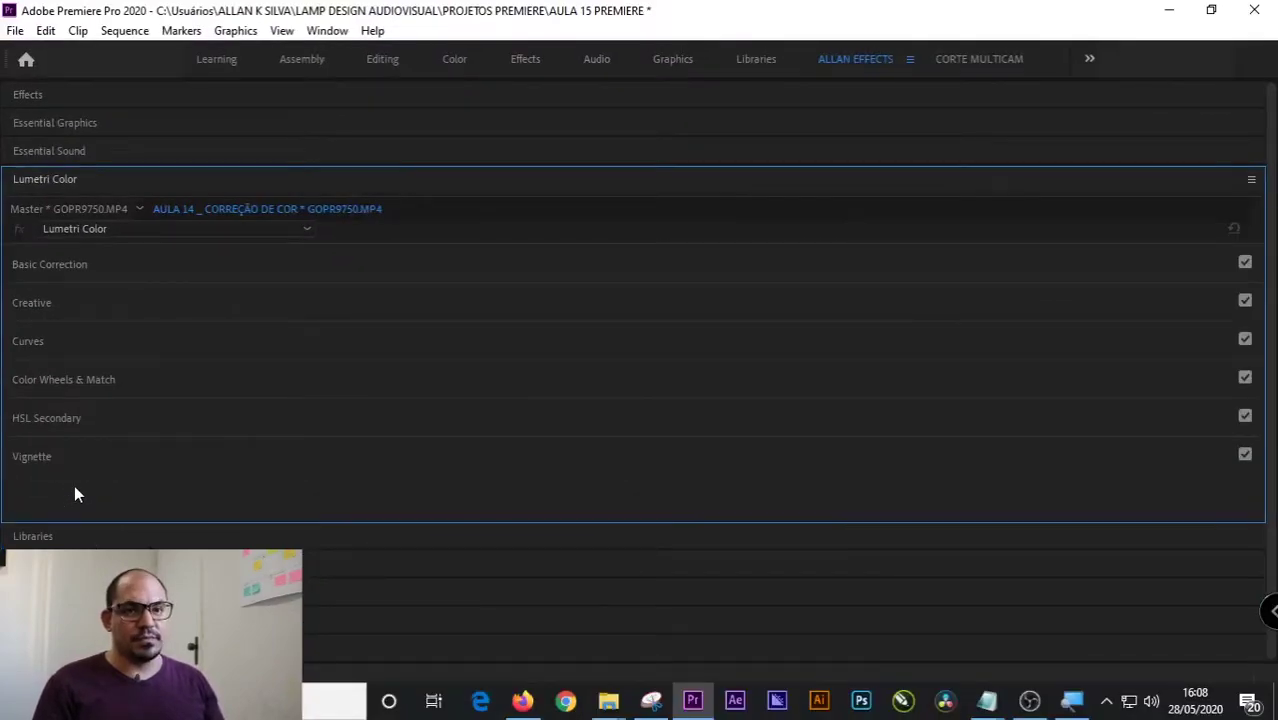
click(672, 186)
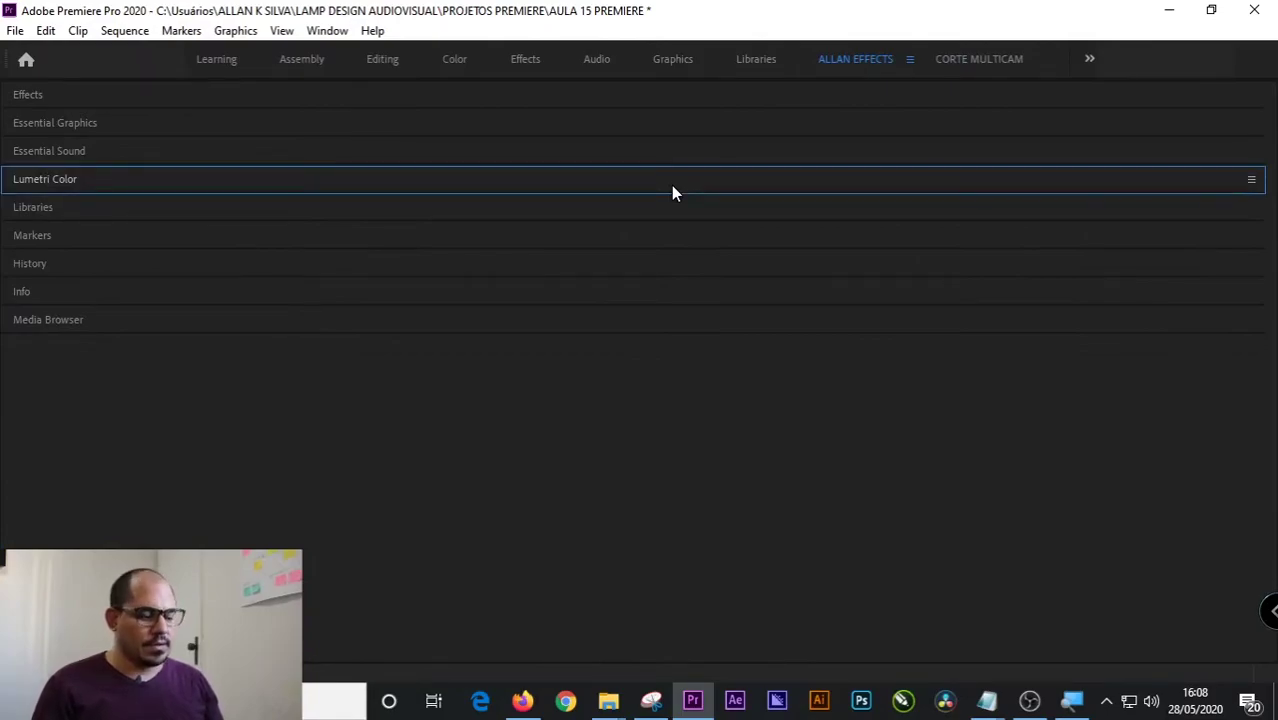
key(grave)
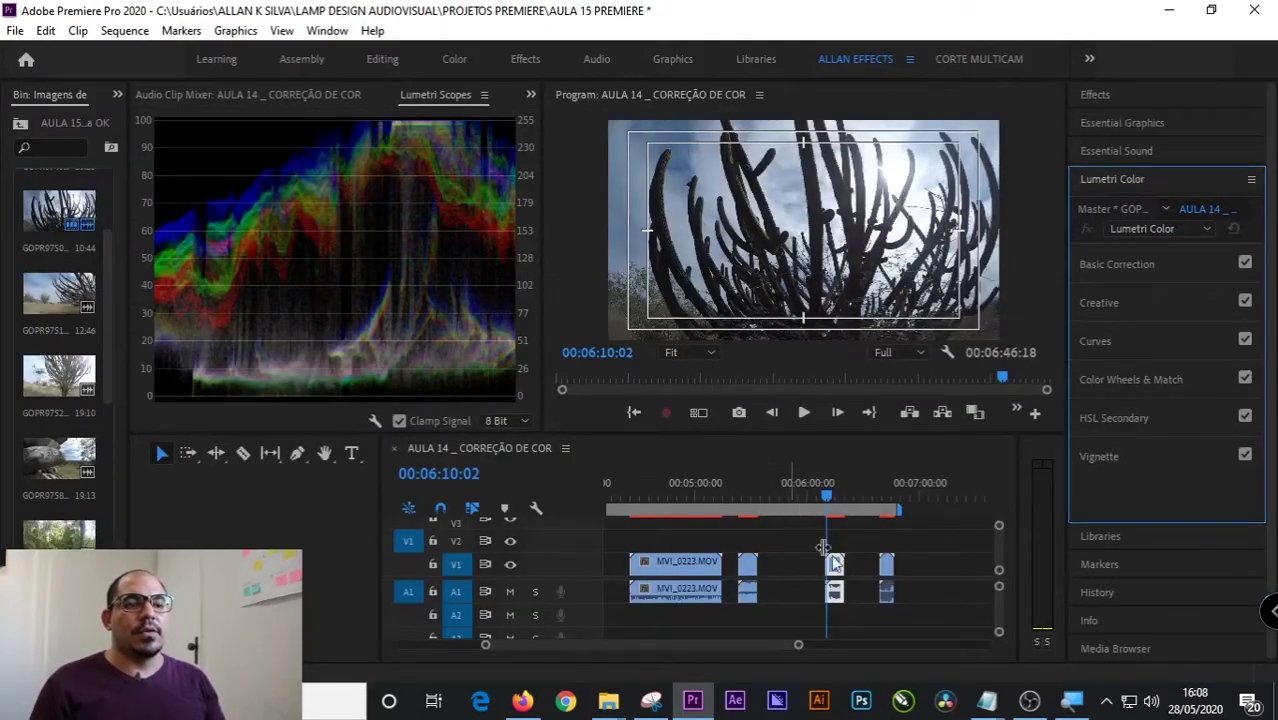
- Move the playhead to the MVI_0223.MOV clip at 00:04:25:02 and expand its Basic Correction controls, widening their area
click(630, 495)
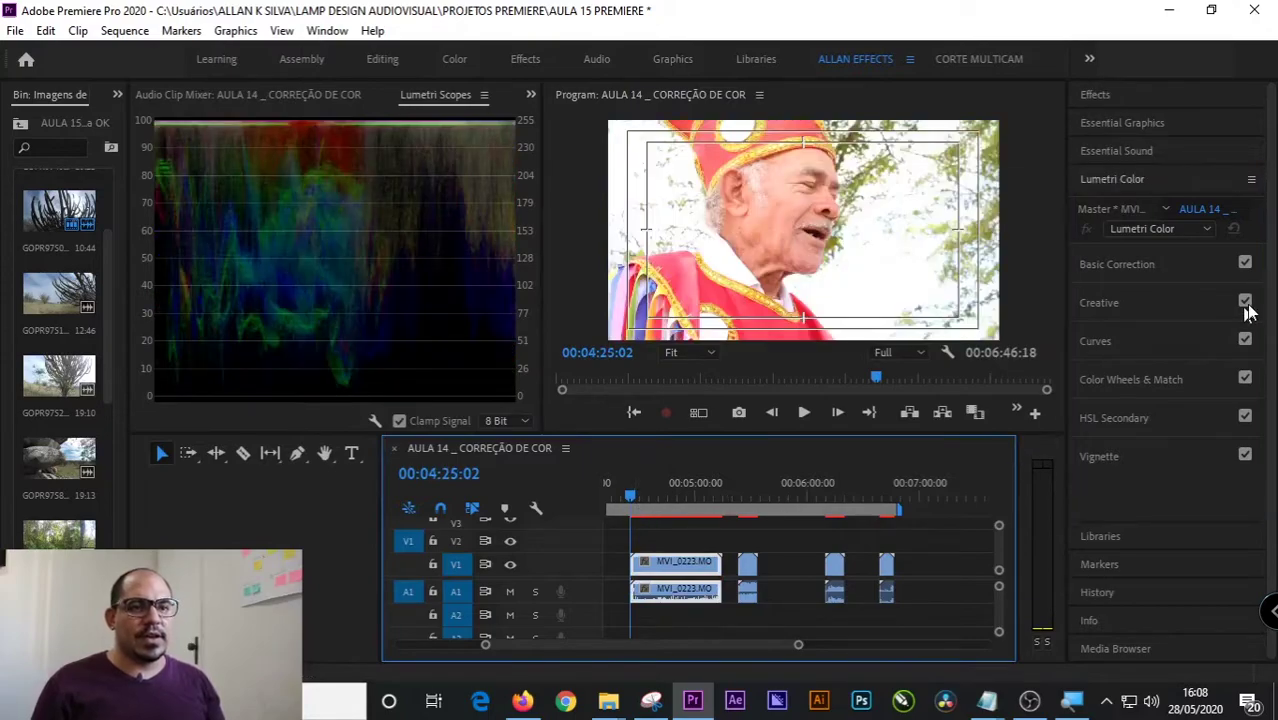
click(1113, 285)
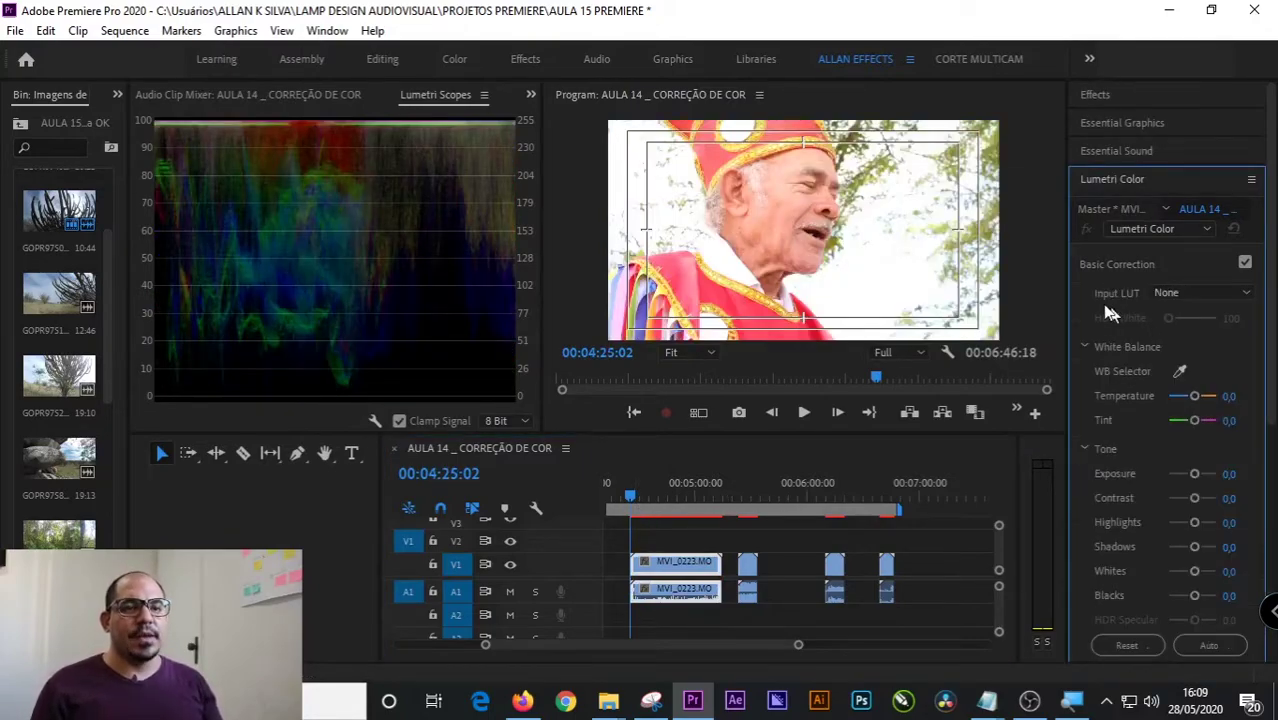
drag(1066, 300, 938, 303)
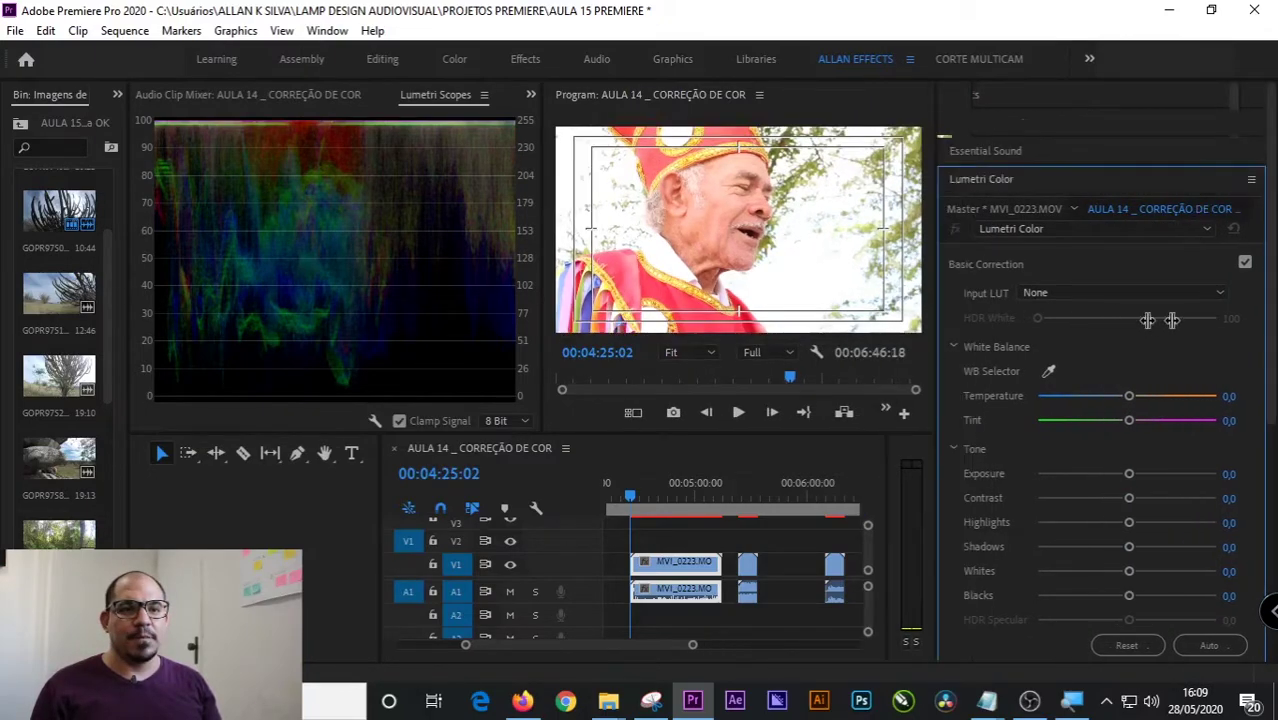
drag(1270, 278, 1264, 420)
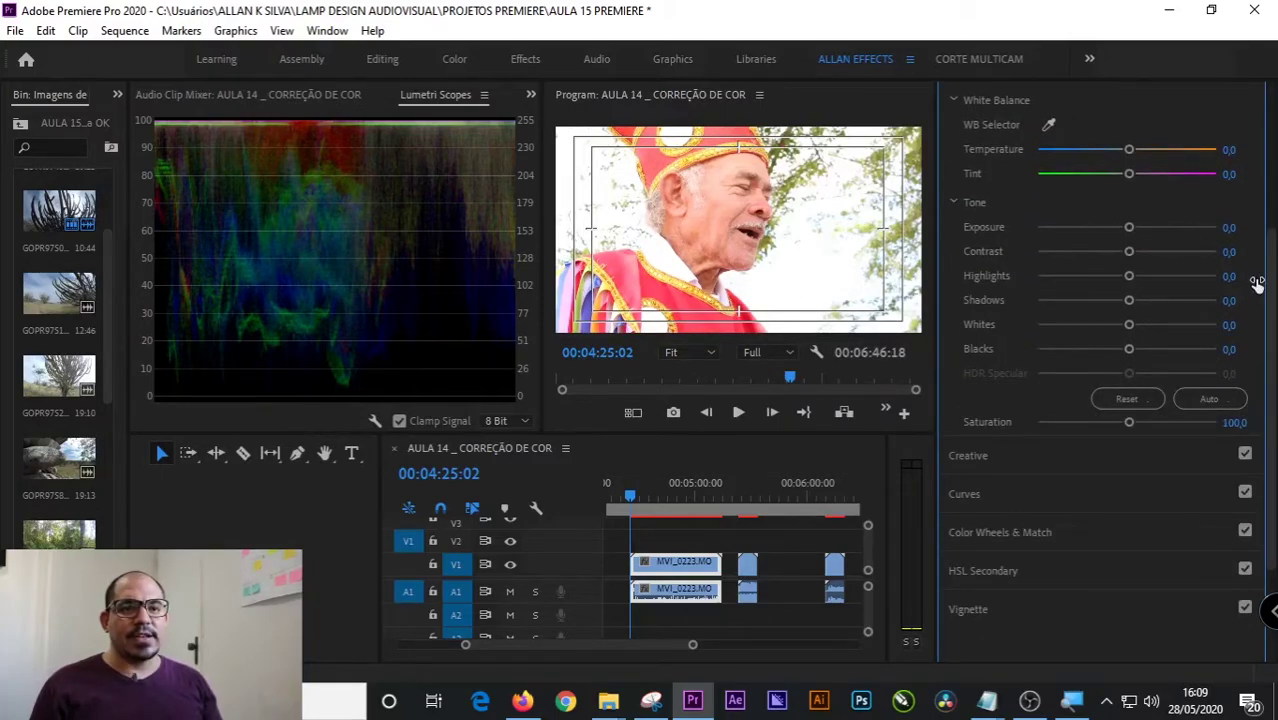
- Set the clip's white balance by sampling the bright white background beside the man in the red costume
scroll(1200, 280, up, 3)
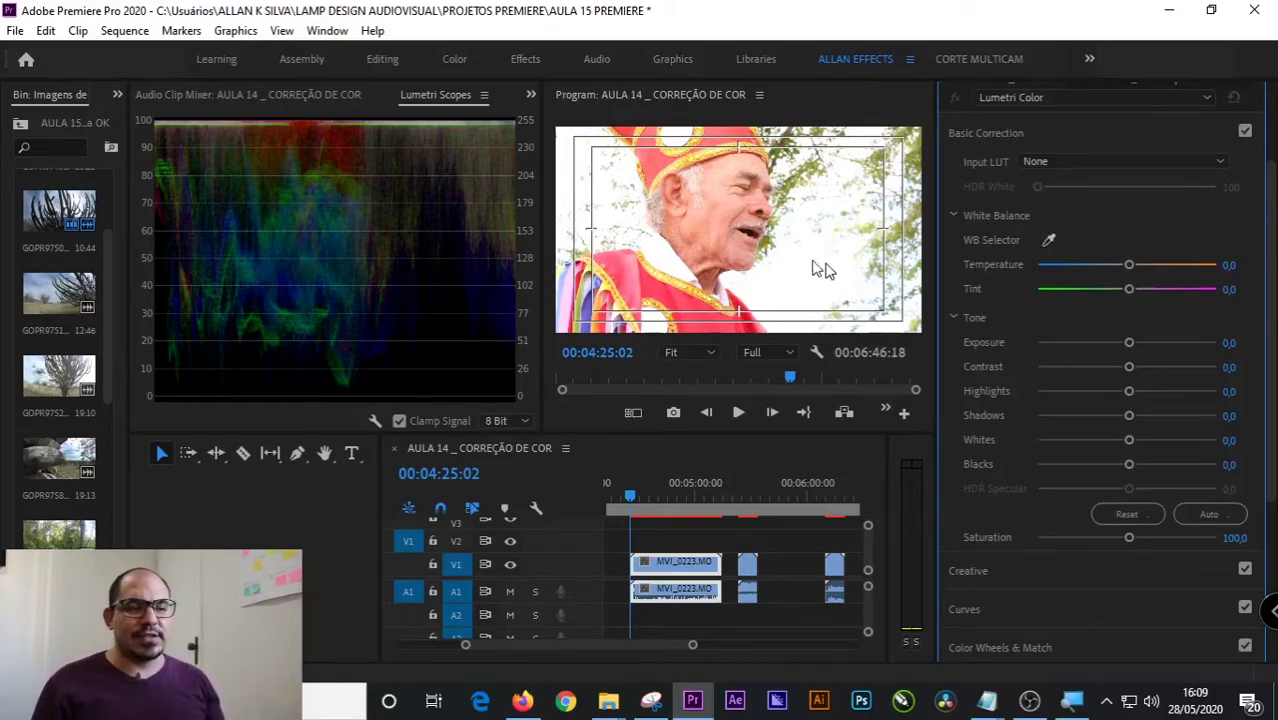
click(1050, 242)
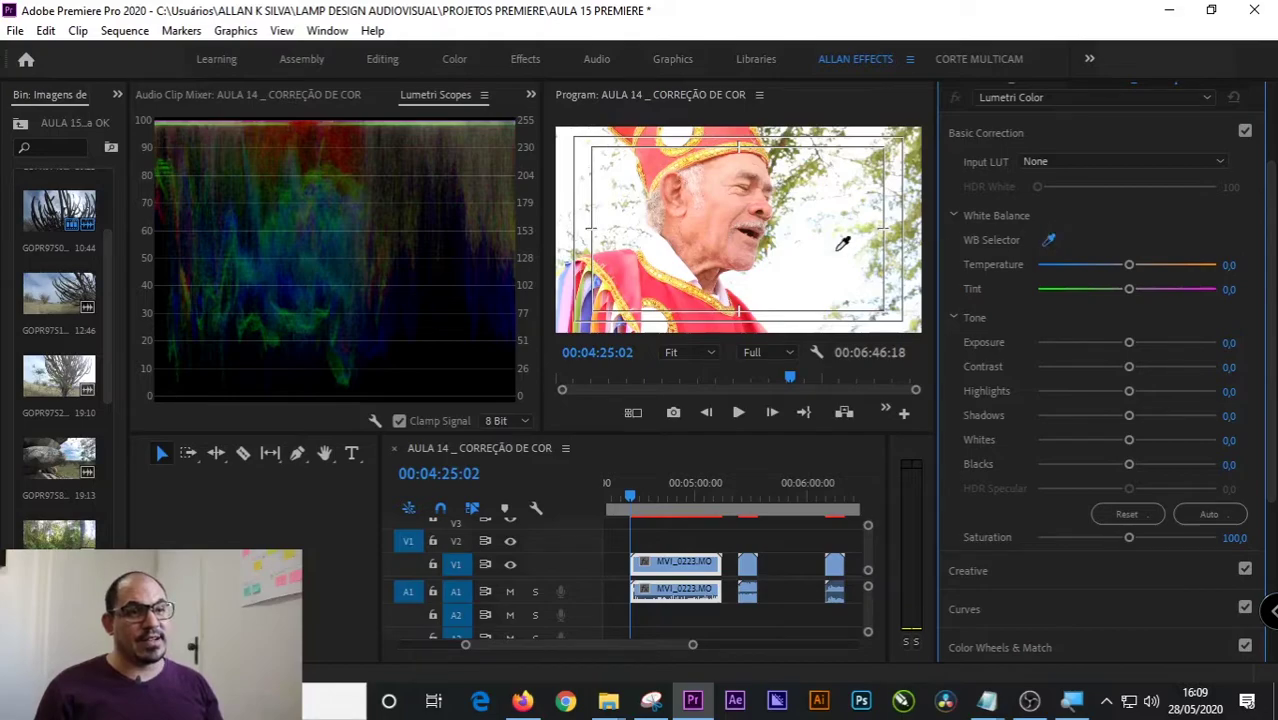
click(812, 274)
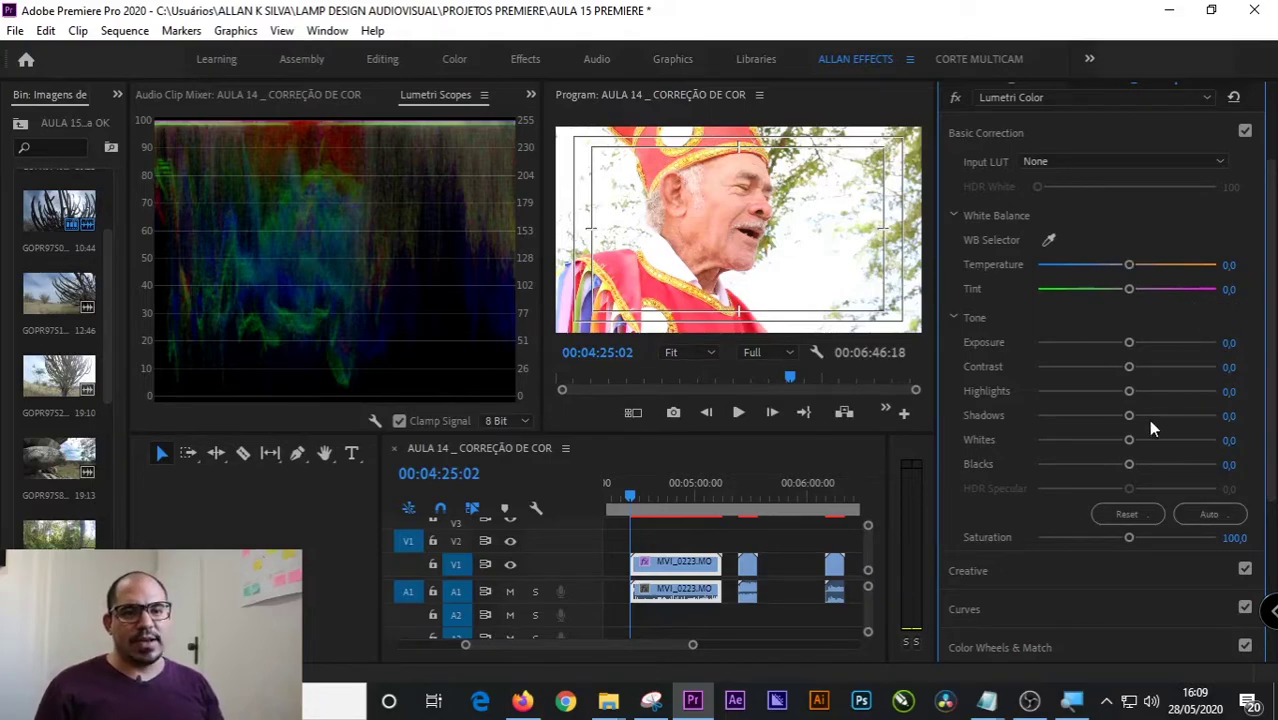
- Try the automatic tone correction on the MVI_0223.MOV clip twice, resetting the tone values each time
click(1216, 516)
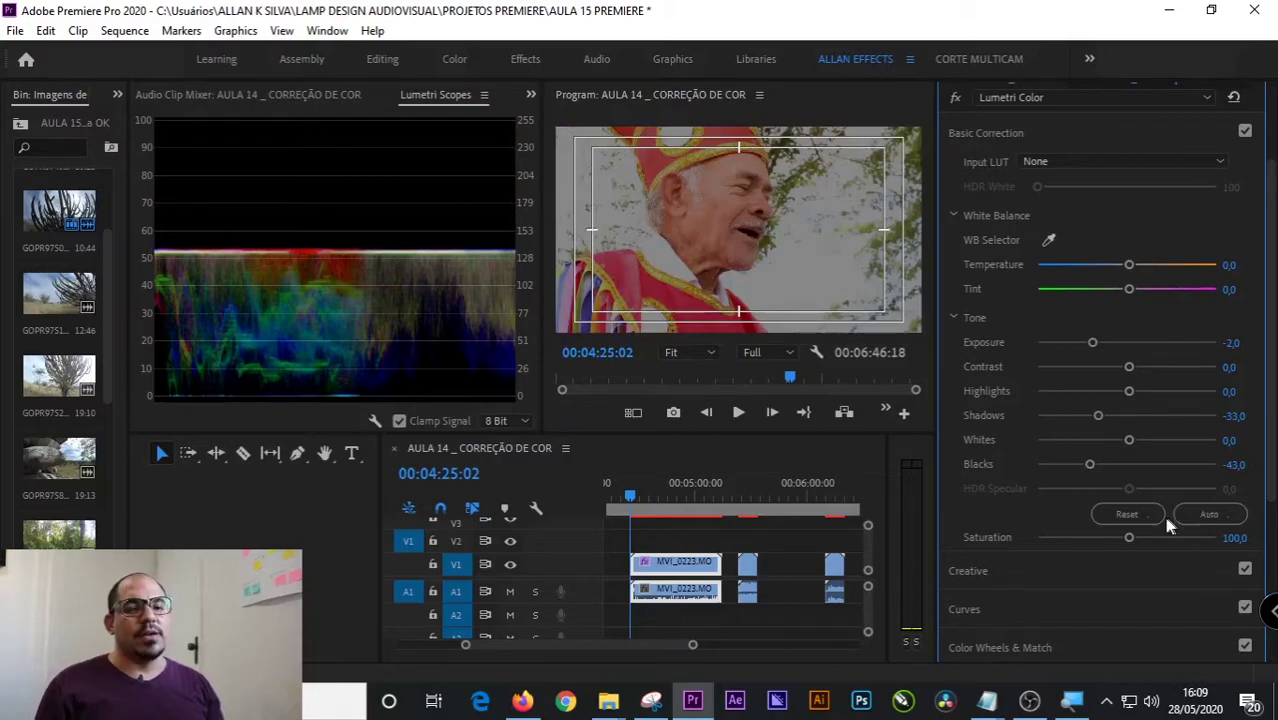
click(1158, 515)
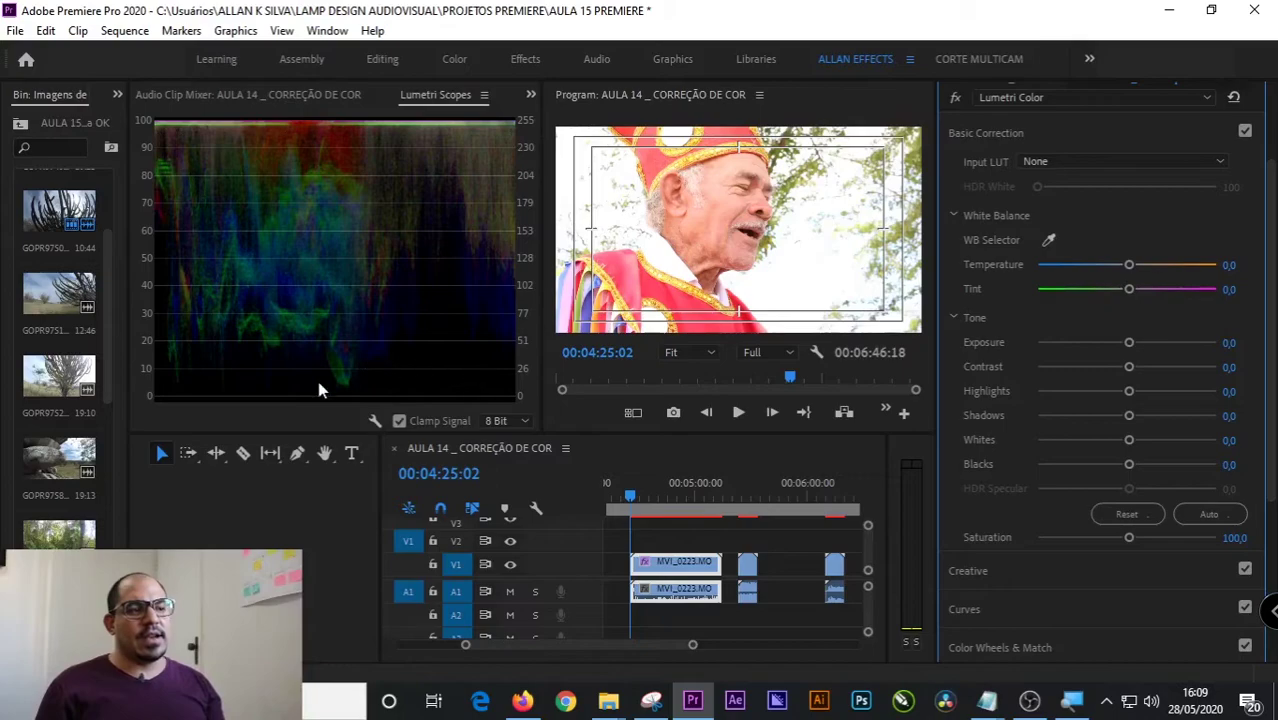
click(1207, 512)
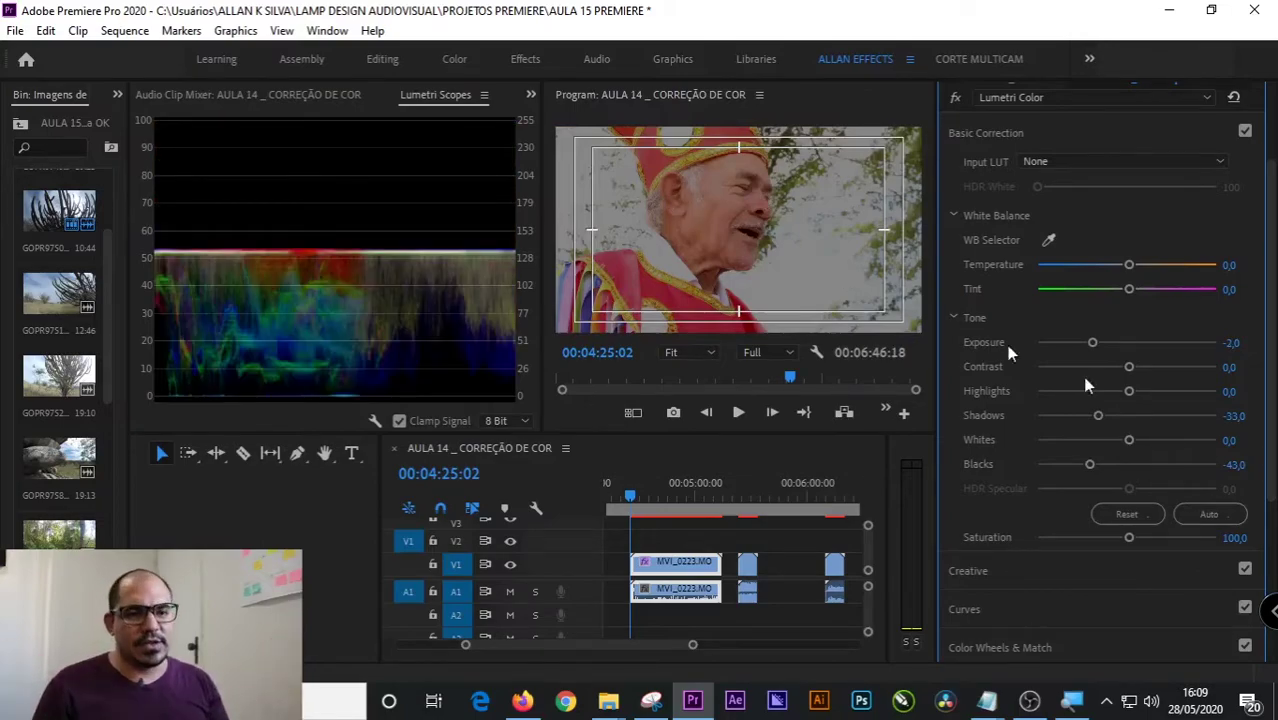
click(1126, 515)
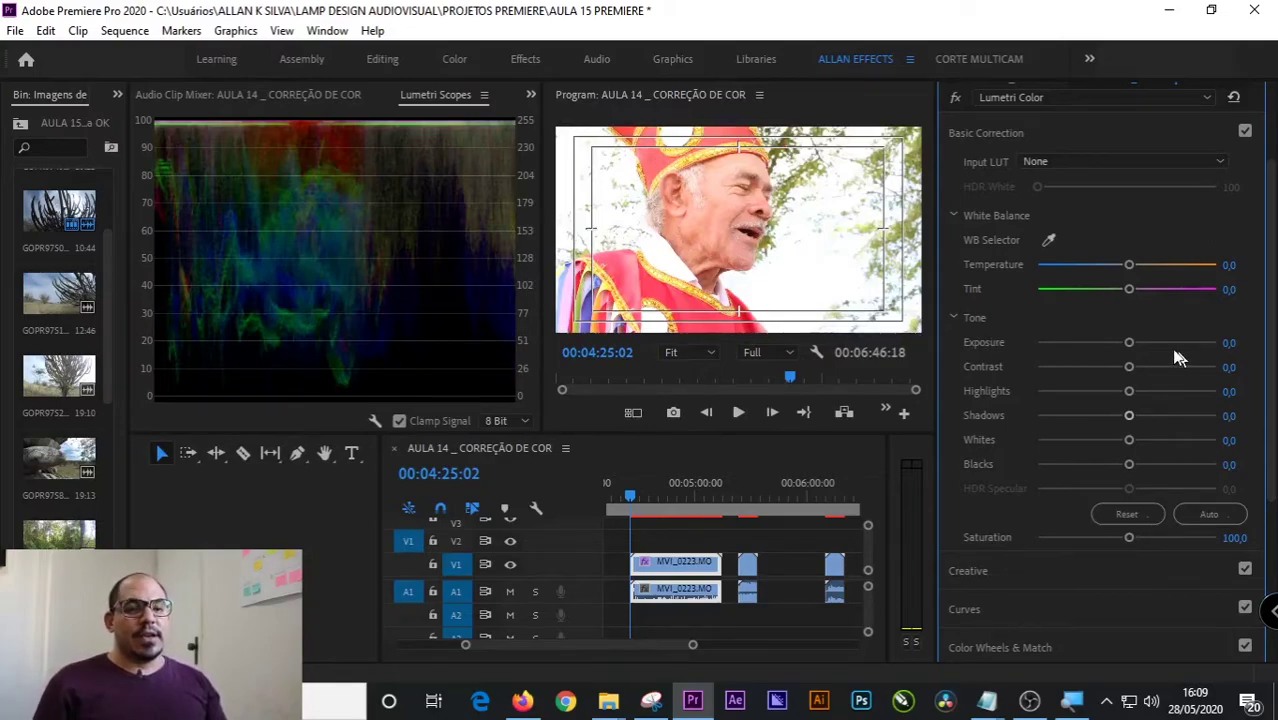
- Set the clip's Exposure to -0.4 and Contrast to 43.8 in Basic Correction
mouse_move(1127, 343)
mouse_down()
mouse_move(1100, 343)
mouse_move(1192, 352)
mouse_move(1095, 347)
mouse_move(1124, 347)
mouse_up()
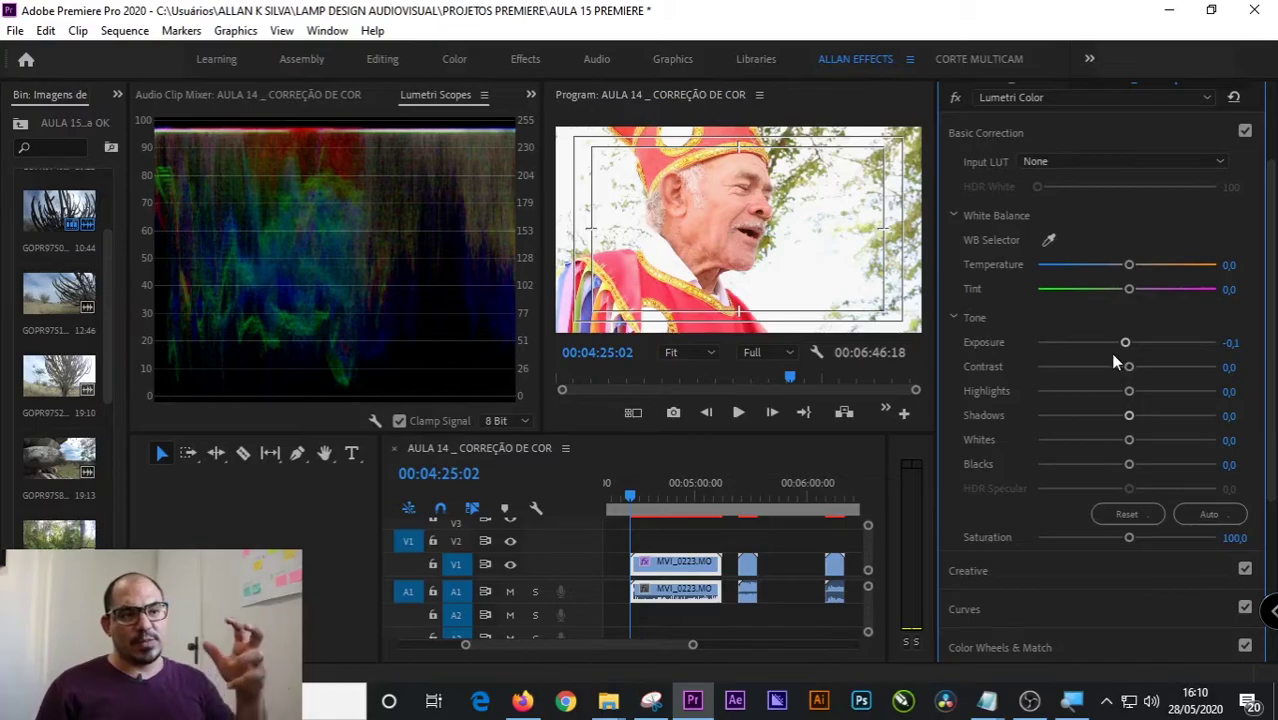
drag(1124, 345, 1090, 369)
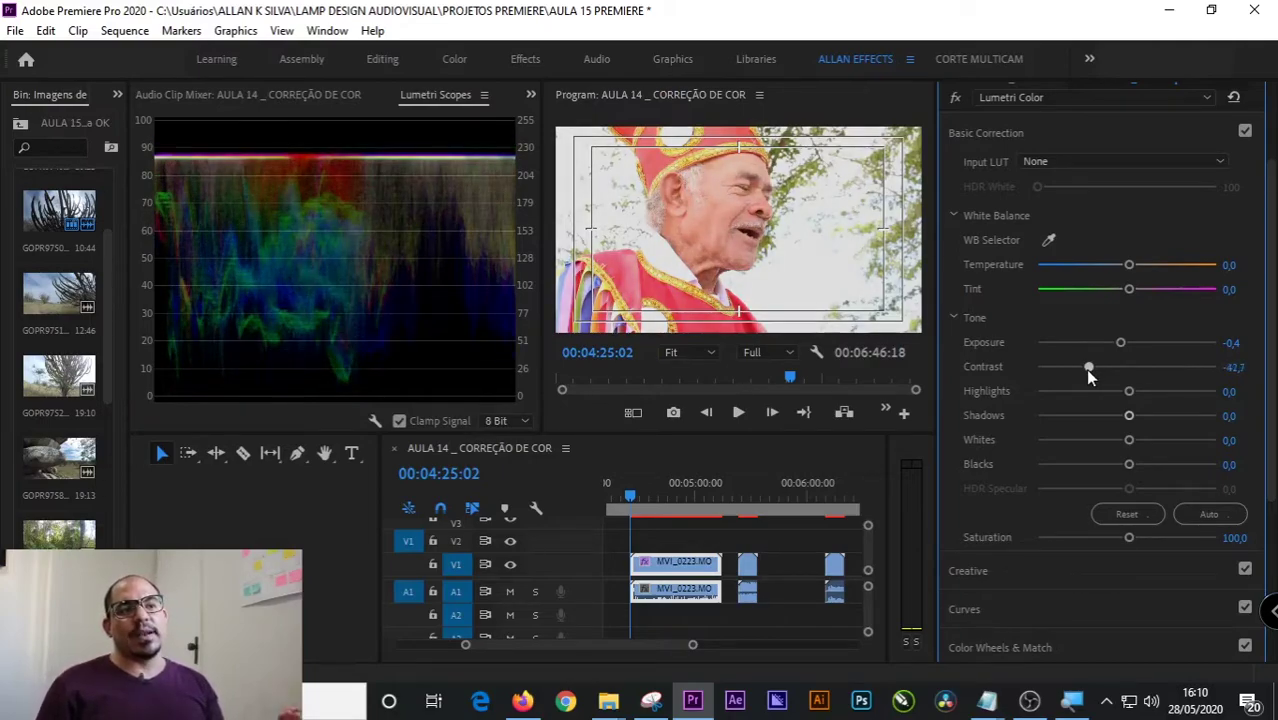
drag(1087, 371, 1163, 373)
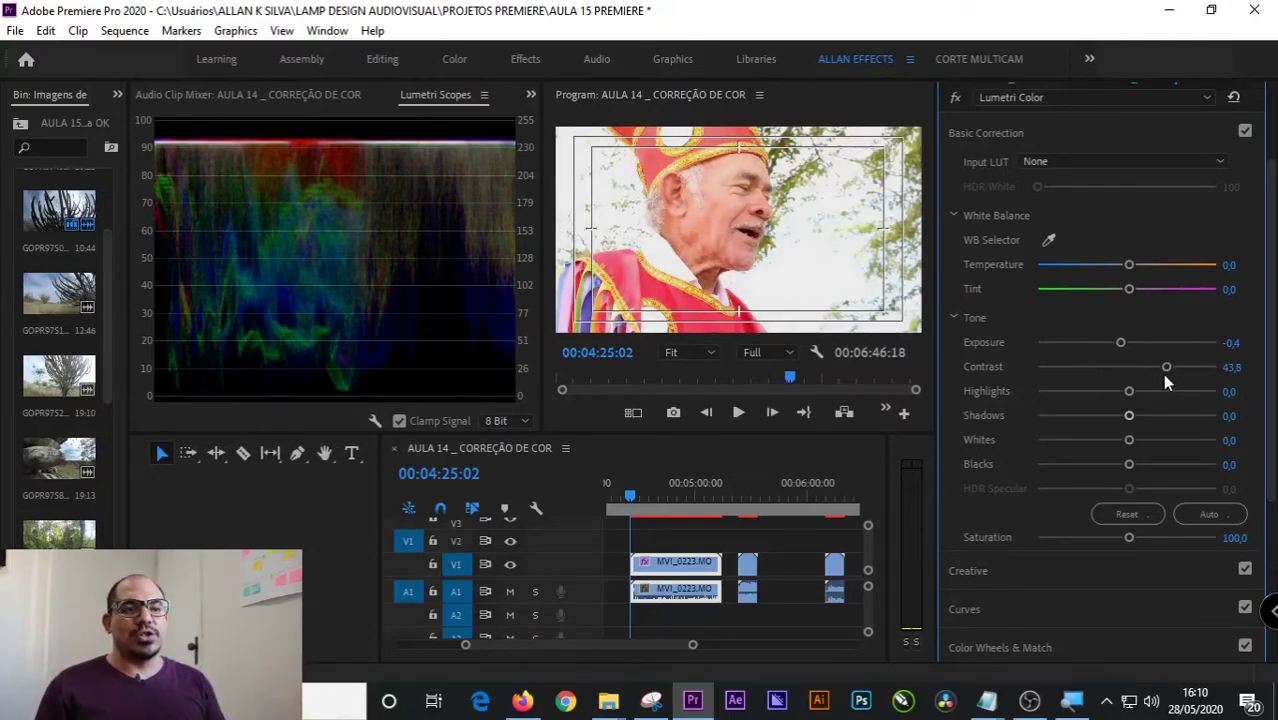
- Compare the shot with and without the exposure and contrast correction by toggling the Lumetri Color bypass
click(955, 103)
click(955, 103)
click(955, 103)
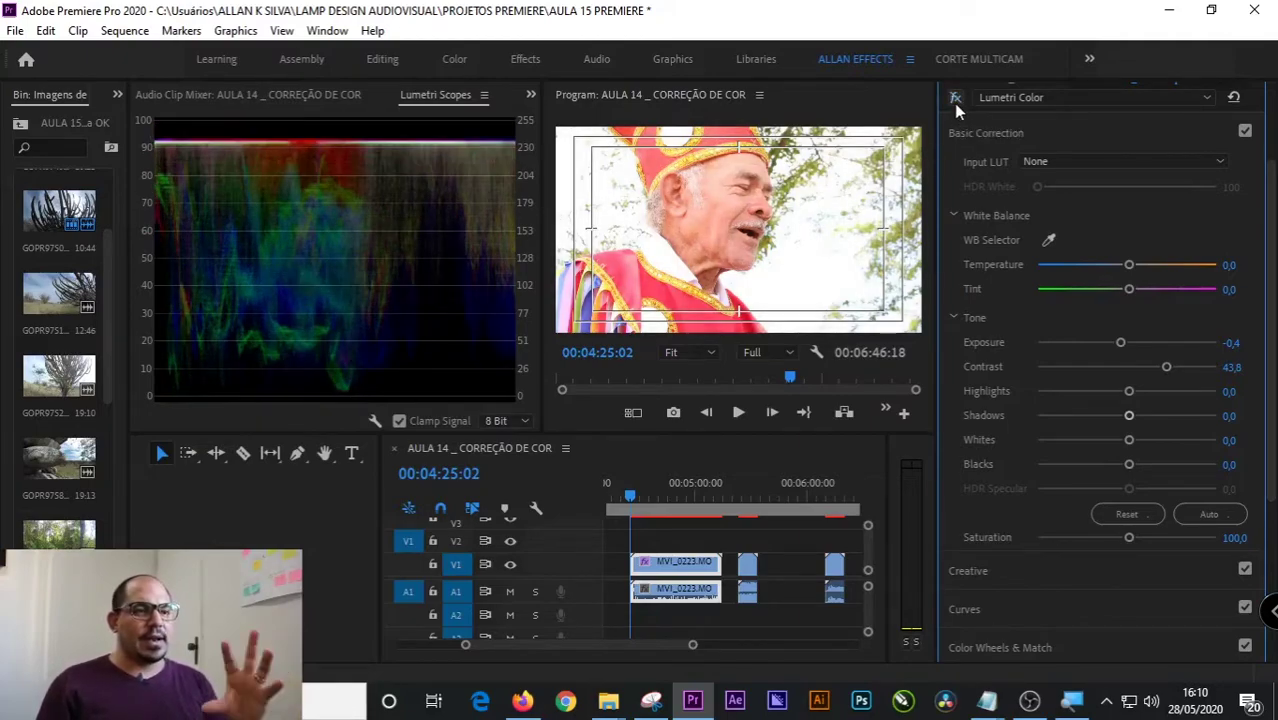
click(955, 103)
click(955, 103)
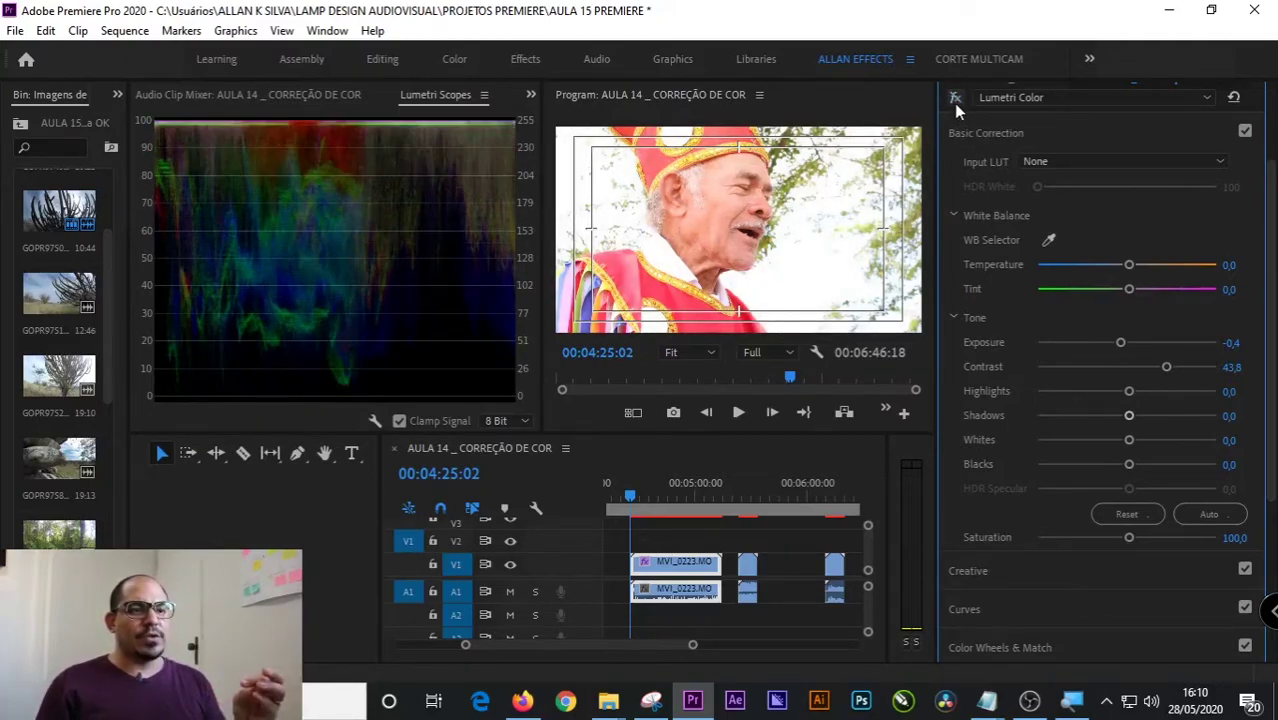
click(955, 103)
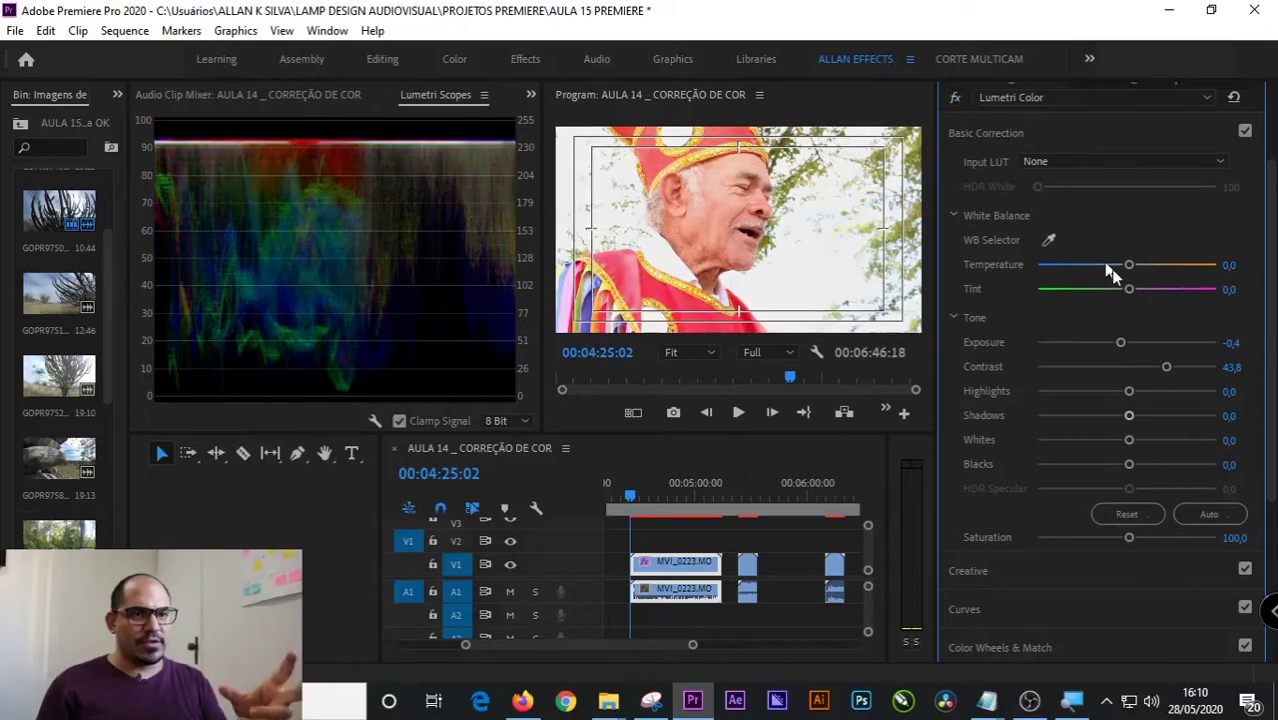
- Lower the clip's Exposure to -0.5 and compare the shot with the Lumetri Color effect bypassed and active
click(1122, 342)
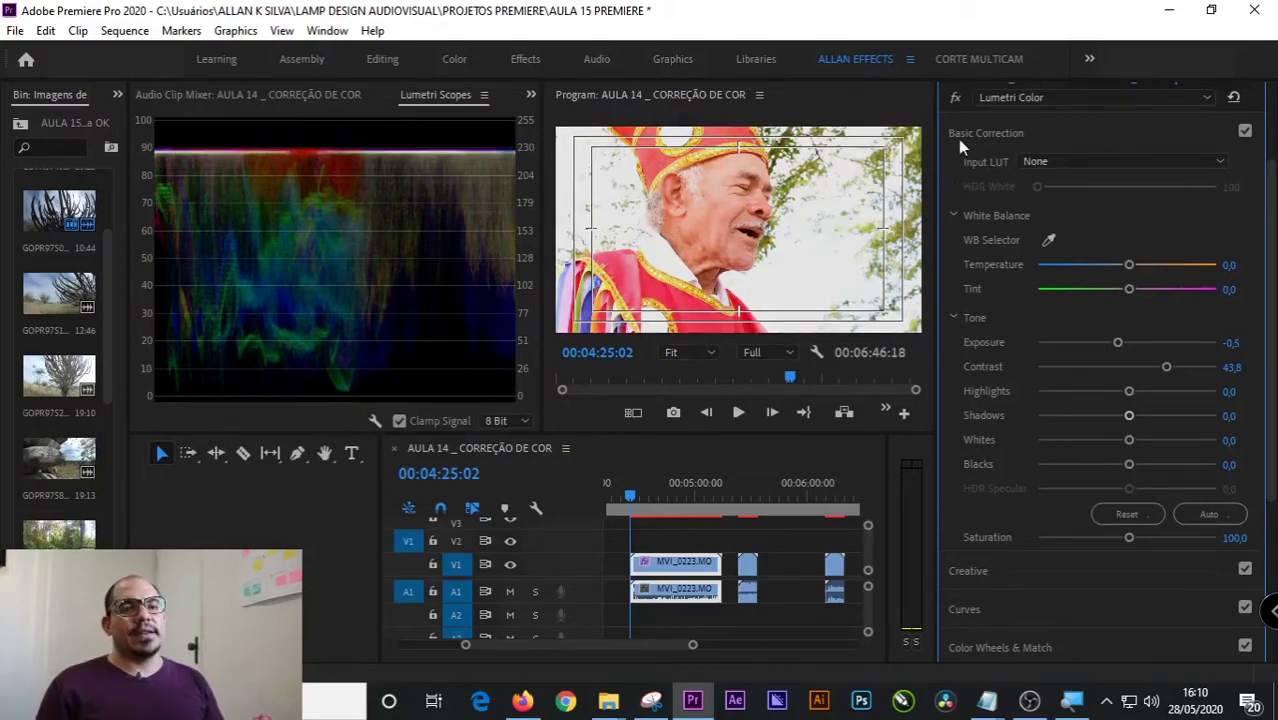
click(955, 101)
click(955, 100)
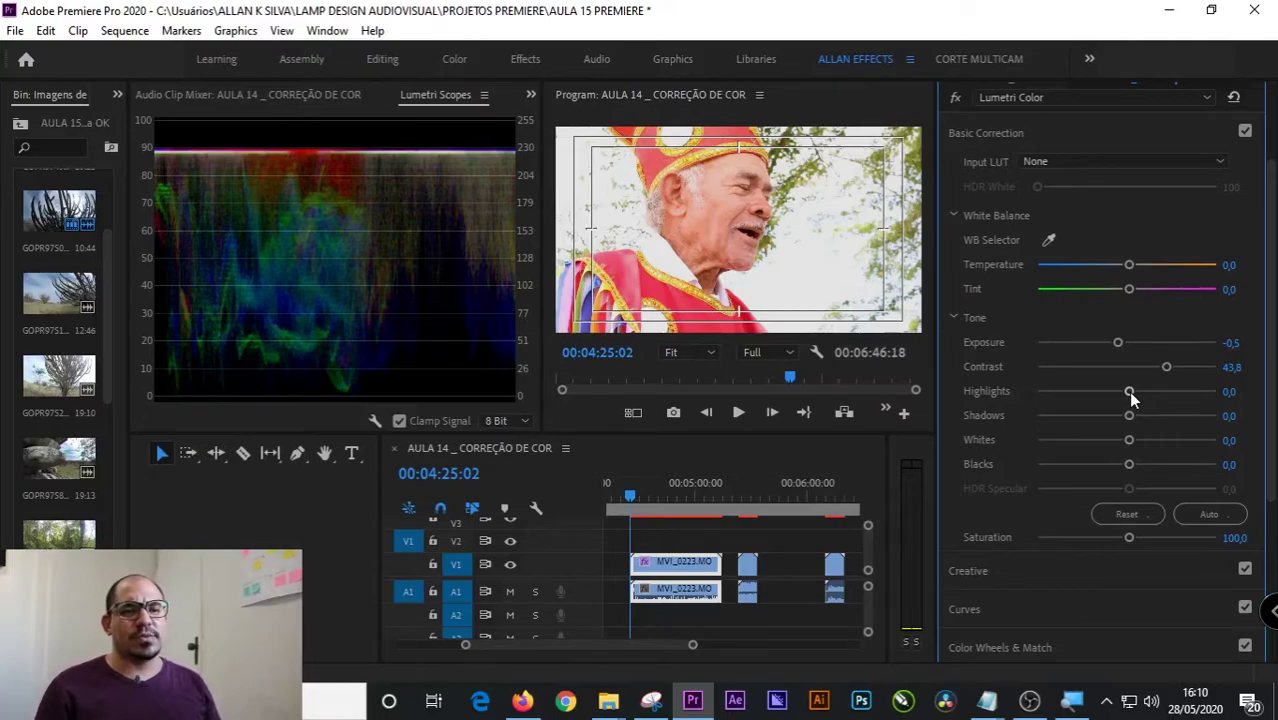
- Set the clip's Highlights to -55.2 and compare the bright background with the Lumetri Color effect bypassed and active
drag(1128, 391, 1079, 392)
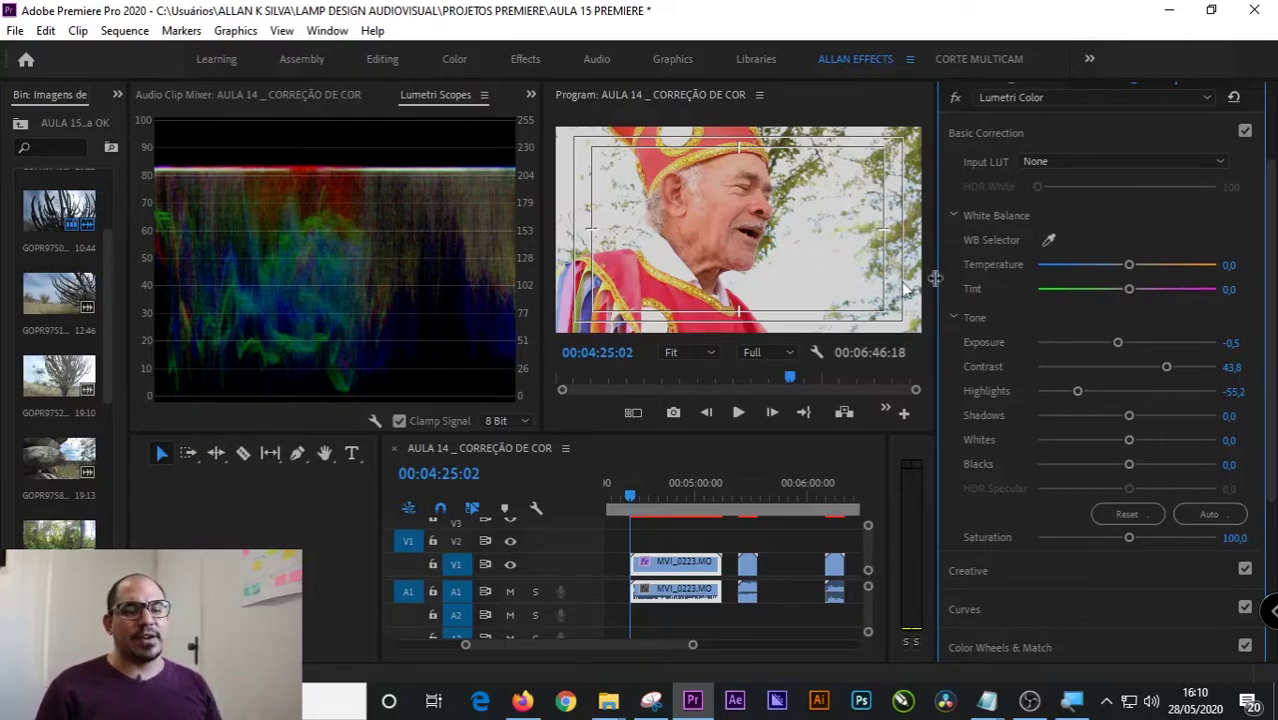
click(956, 97)
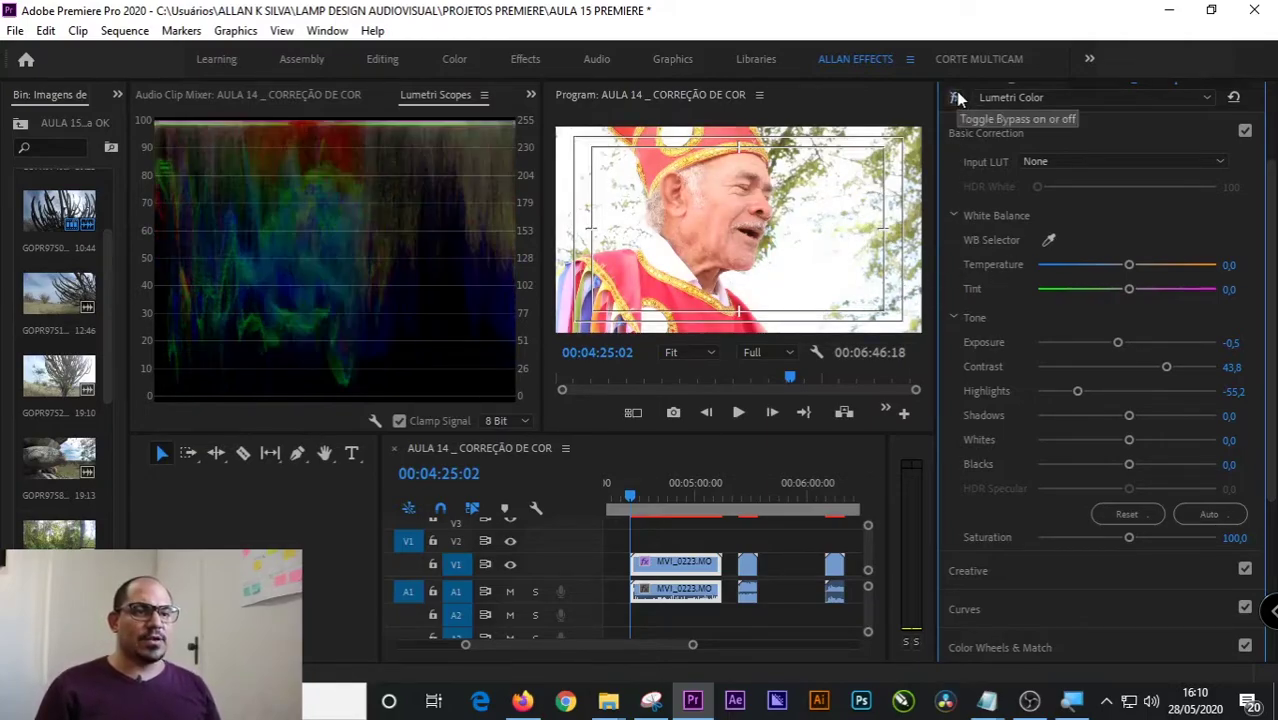
click(956, 96)
click(956, 96)
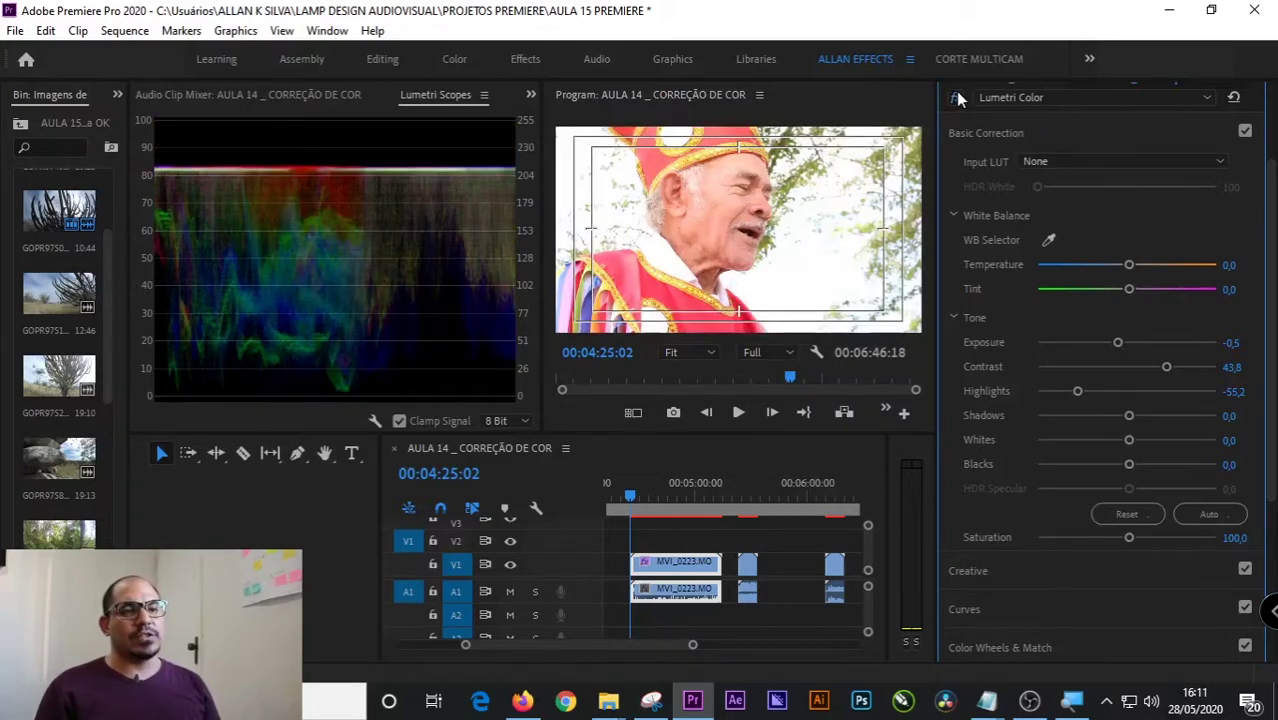
click(956, 96)
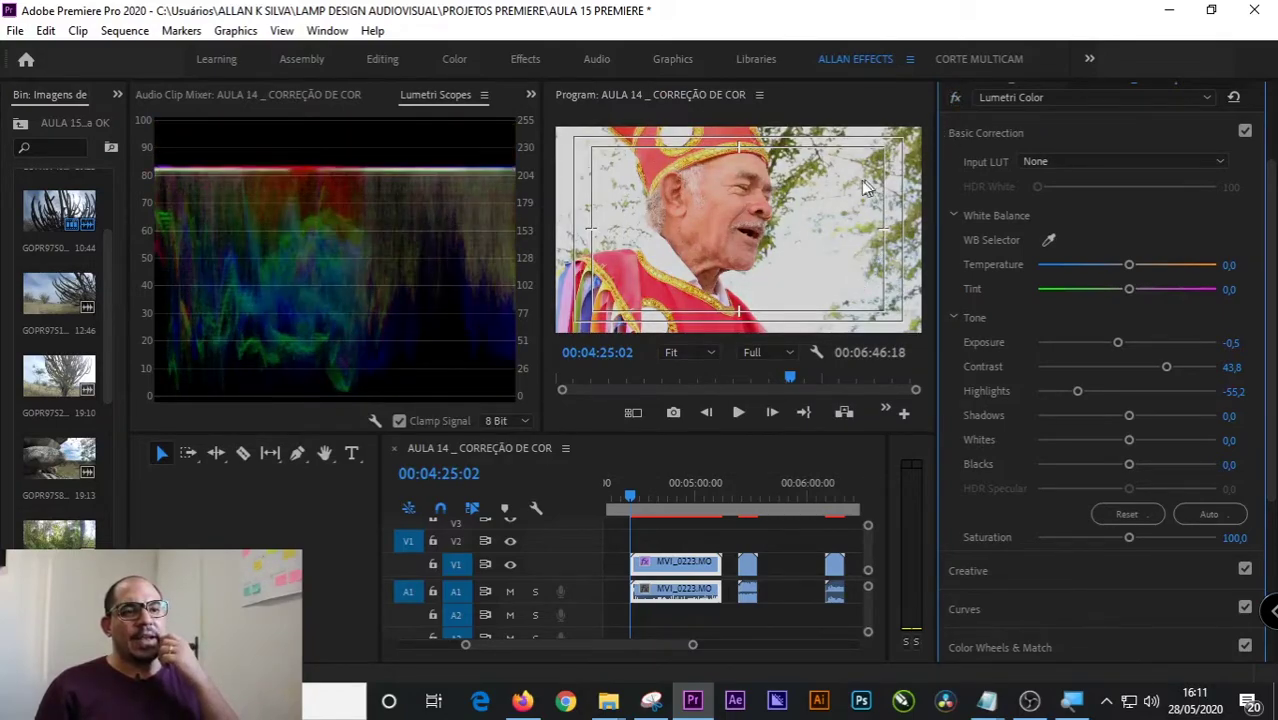
- Set the clip's Shadows to -28.1, Whites to 15.6 and Blacks to -50.0
drag(1119, 417, 1078, 420)
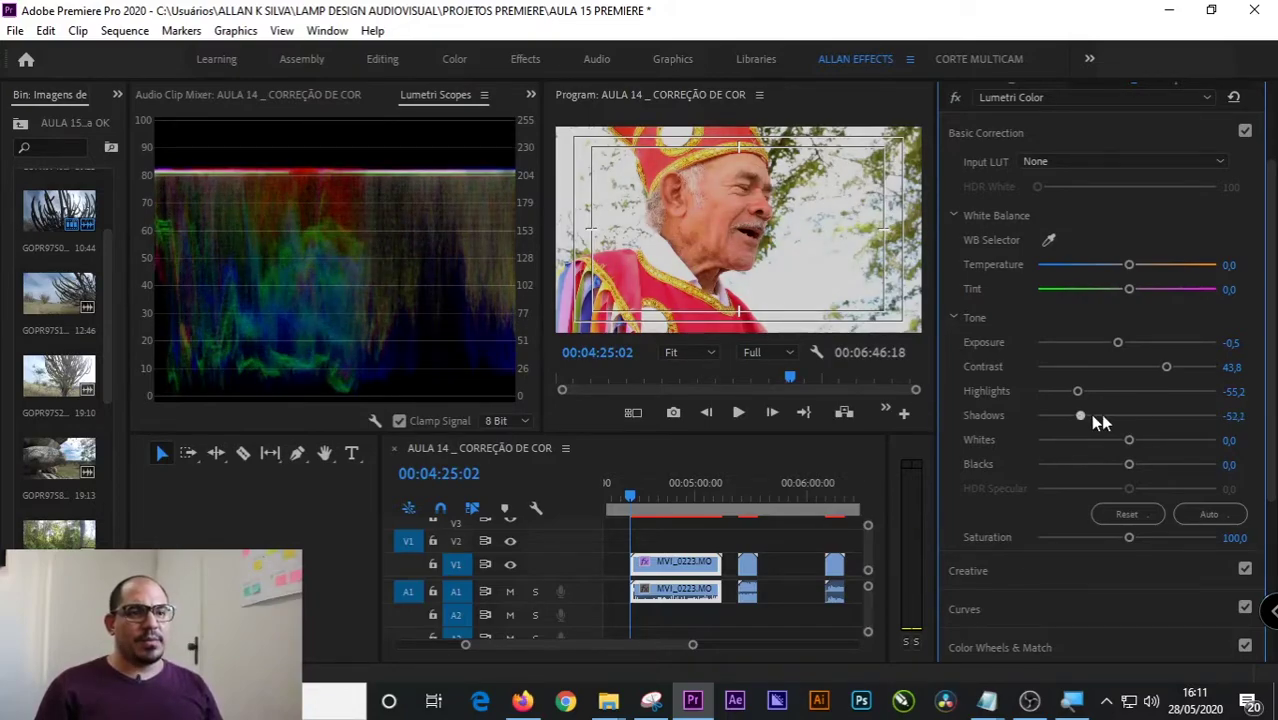
drag(1092, 416, 1100, 416)
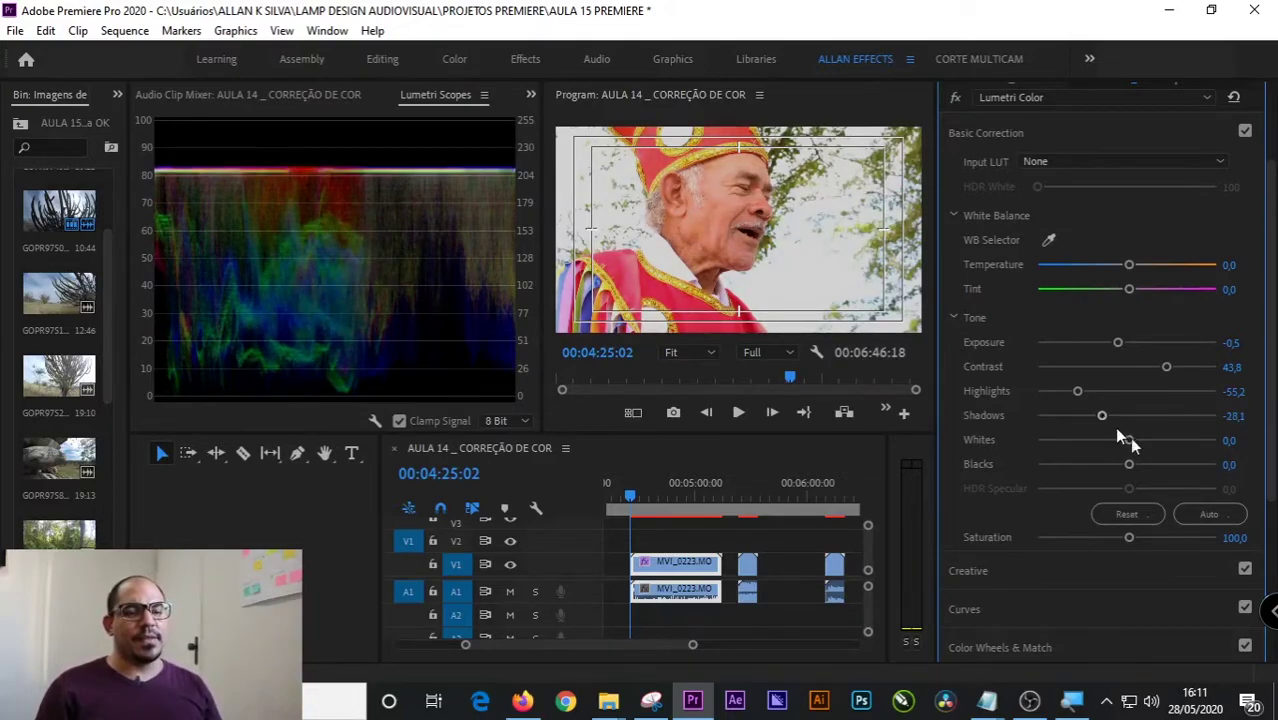
drag(1128, 442, 1088, 464)
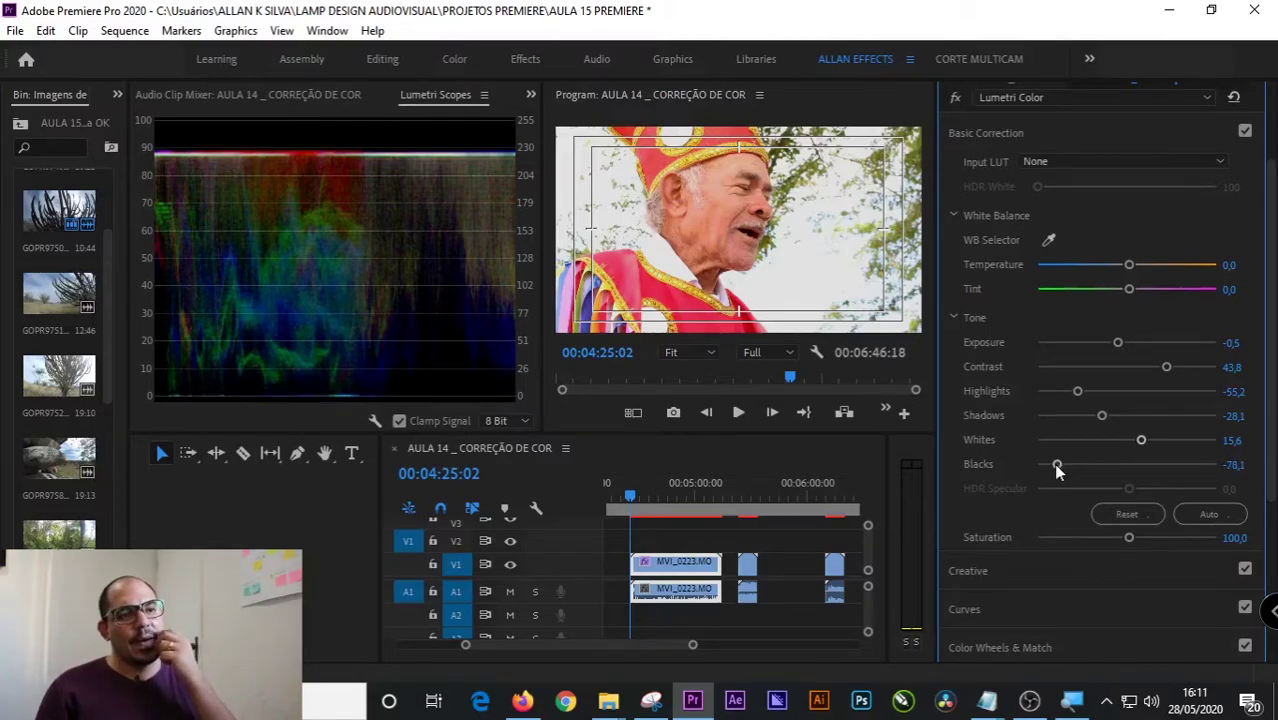
mouse_move(1057, 466)
mouse_down()
mouse_move(1180, 466)
mouse_move(1082, 464)
mouse_up()
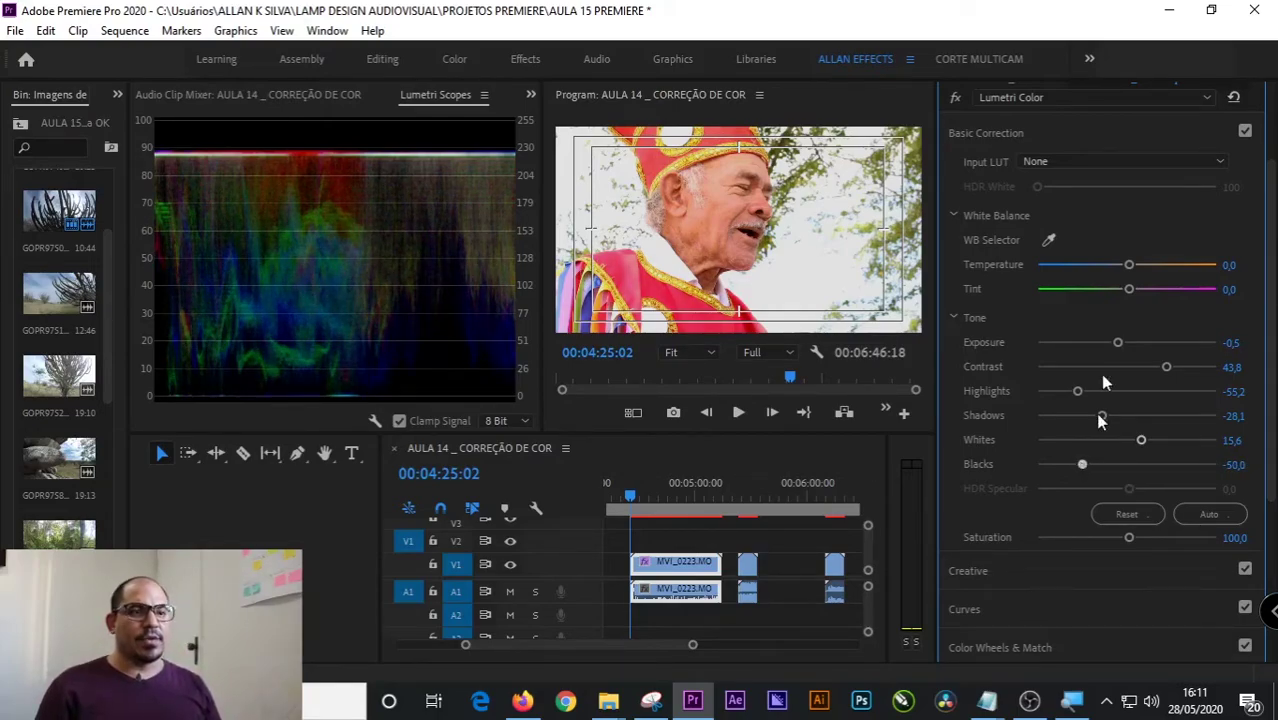
- Compare the enlarged shot with the Lumetri Color effect bypassed and active, and play about a second of the corrected clip
click(955, 100)
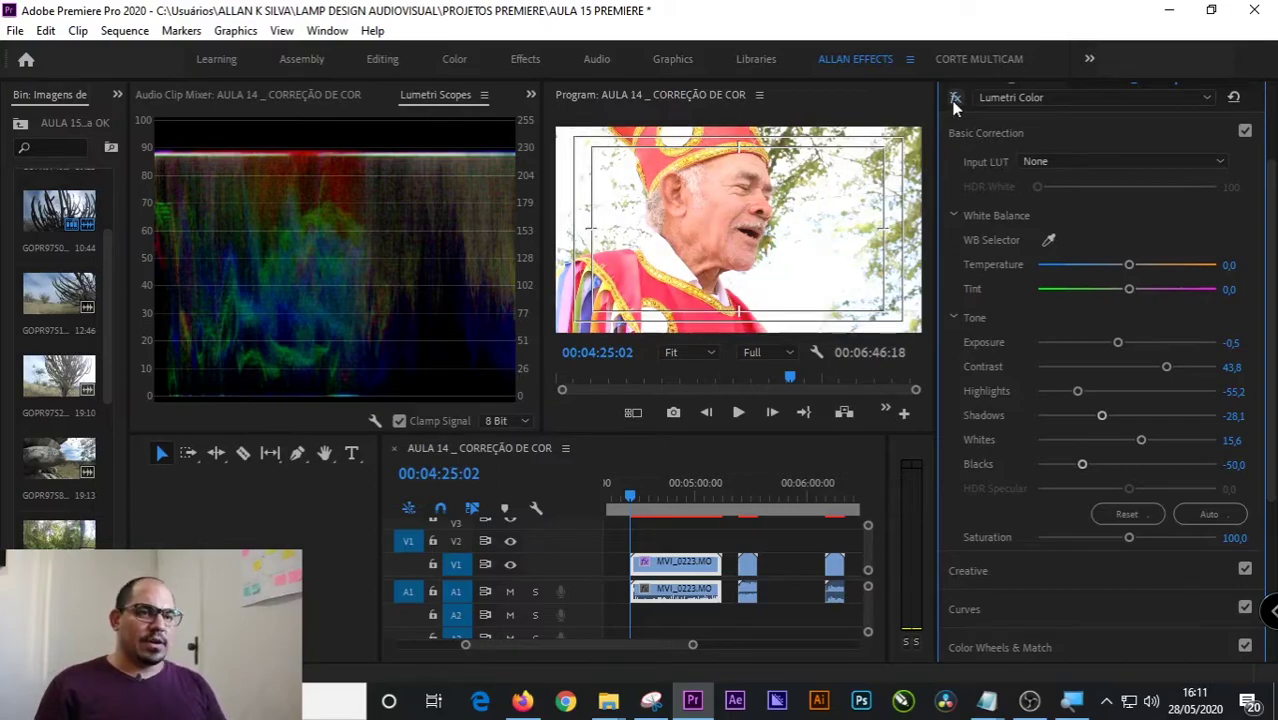
key(grave)
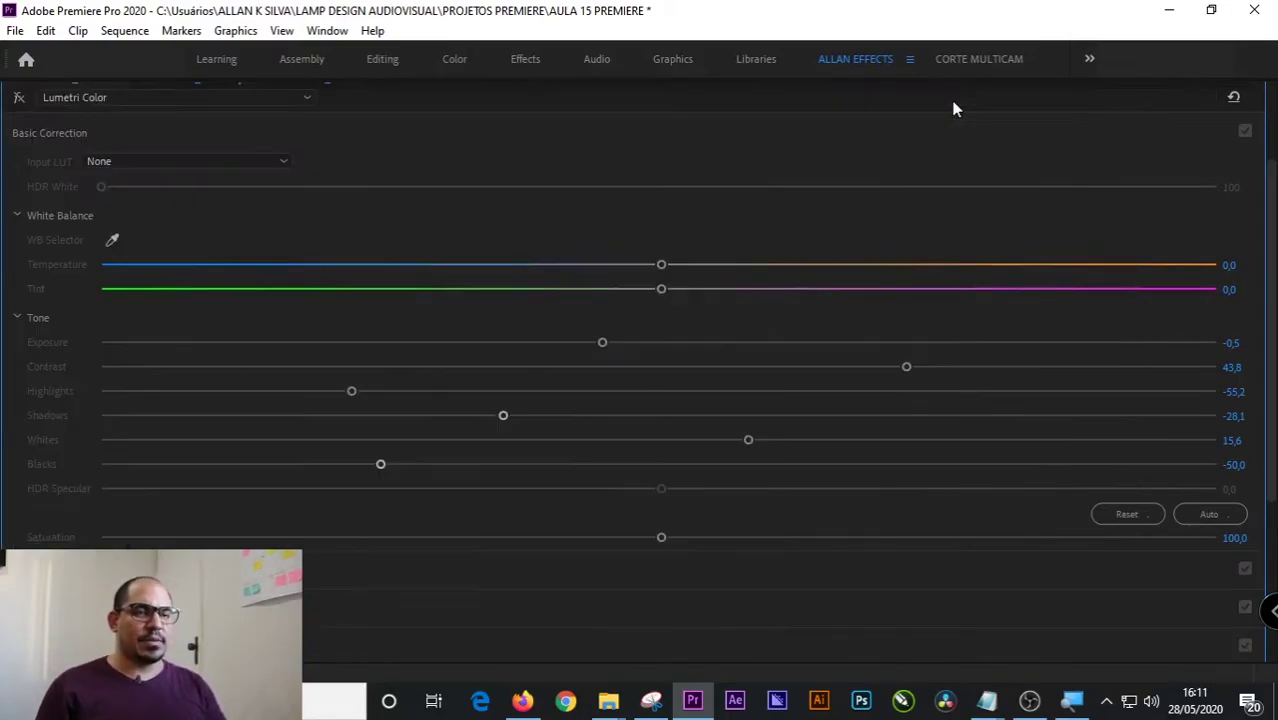
key(grave)
key(grave)
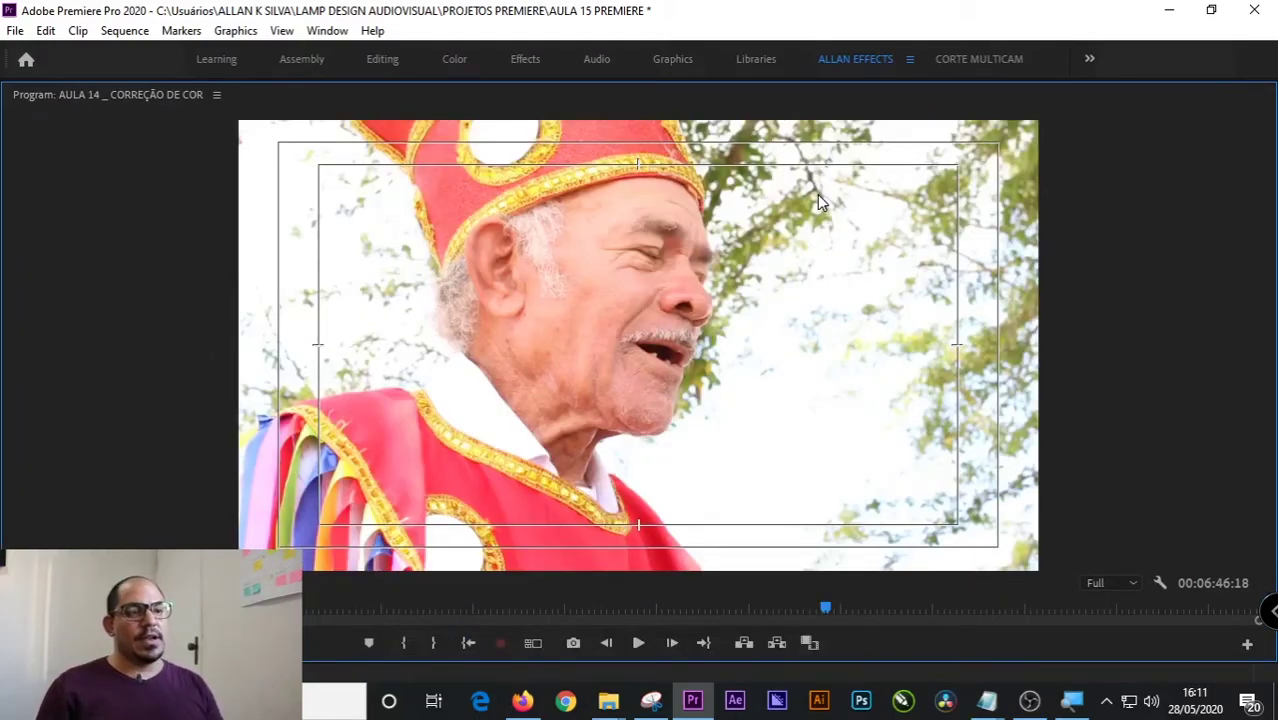
key(ctrl+z)
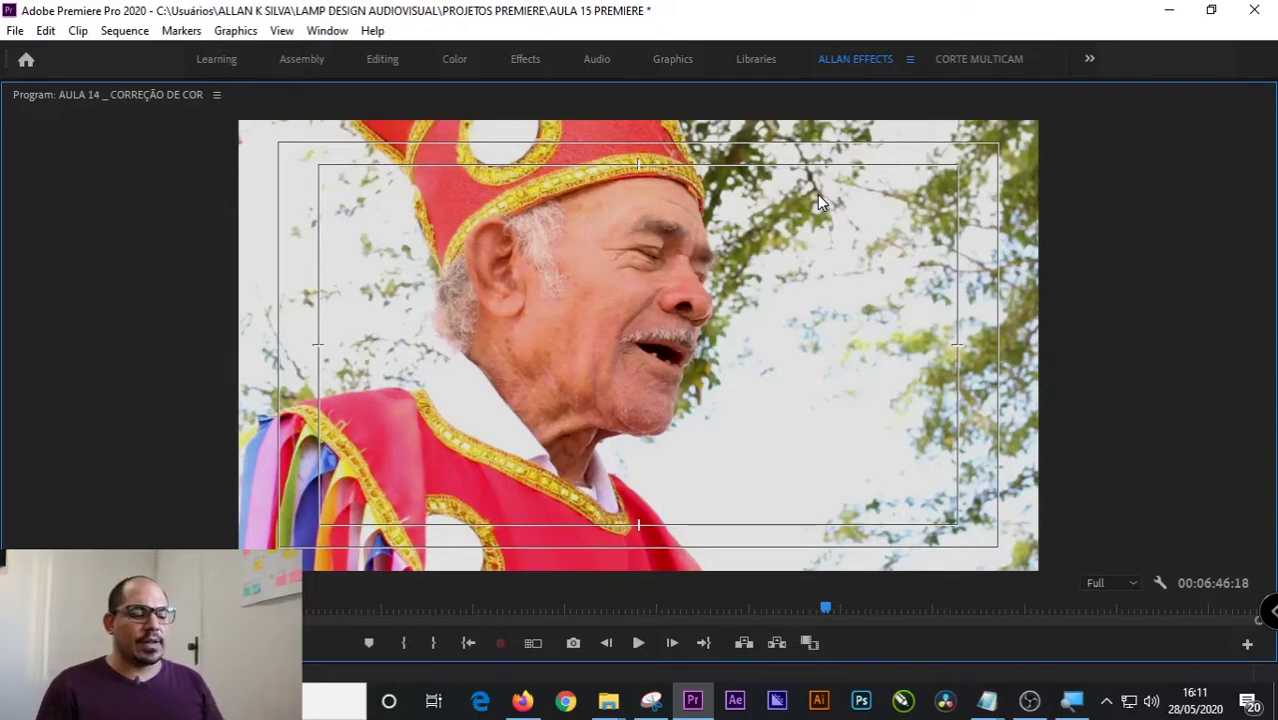
key(space)
key(space)
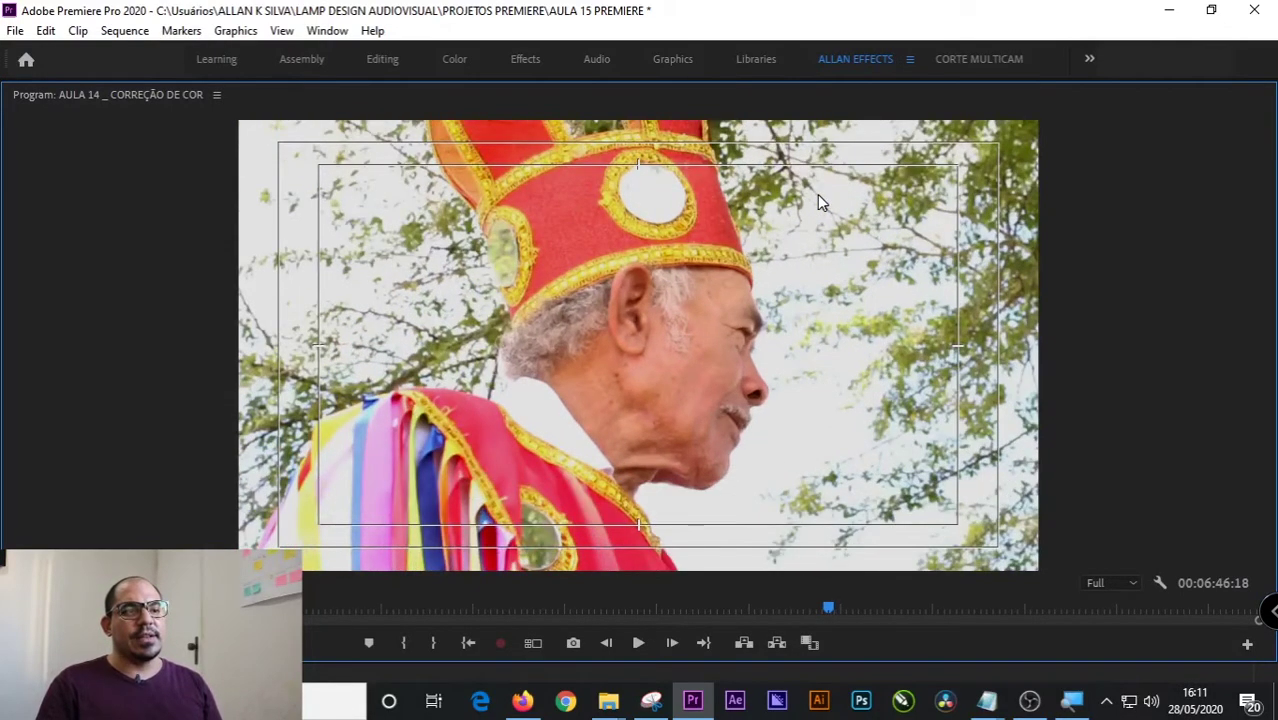
key(grave)
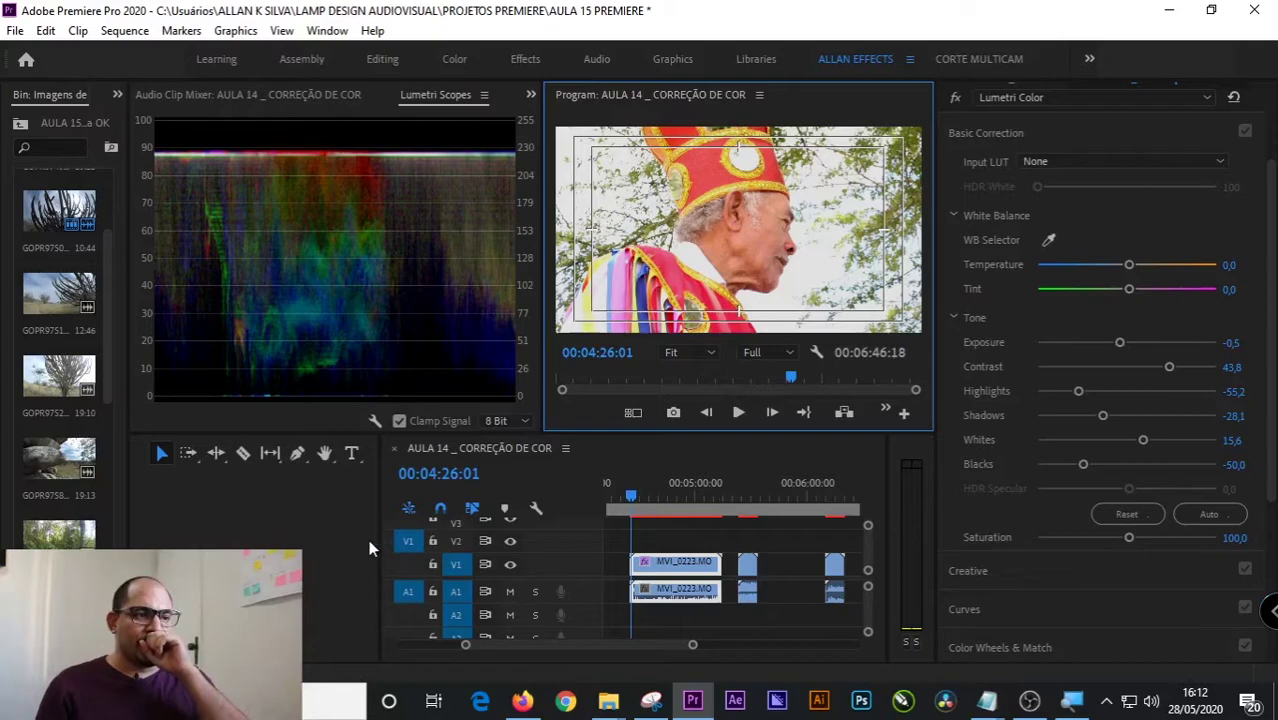
- Widen the timeline by narrowing the tools area beside it
drag(380, 540, 196, 530)
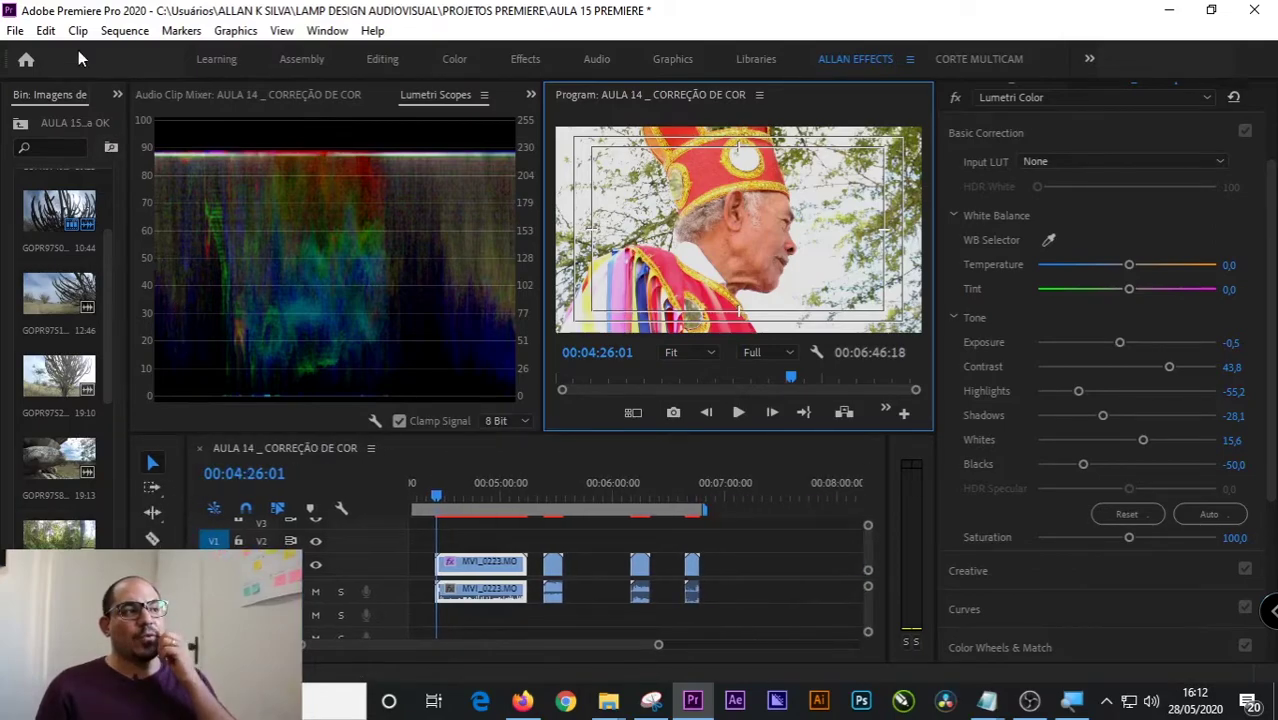
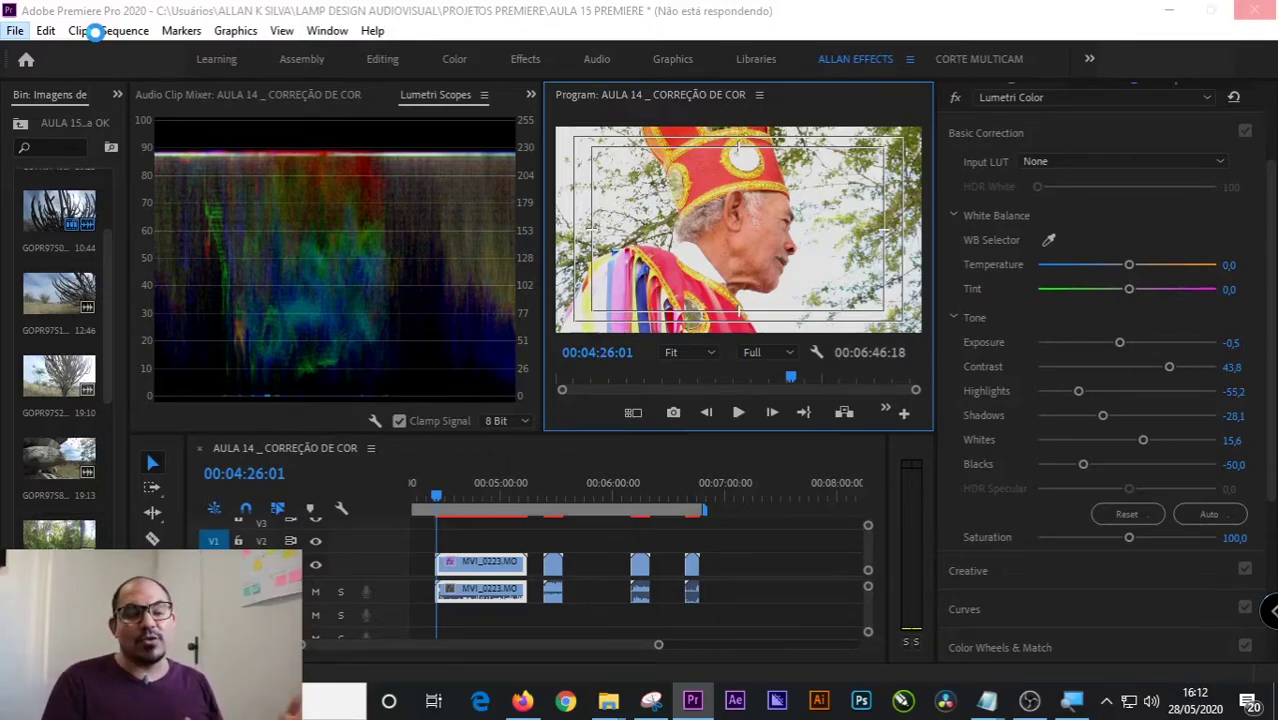
mouse_move(95, 36)
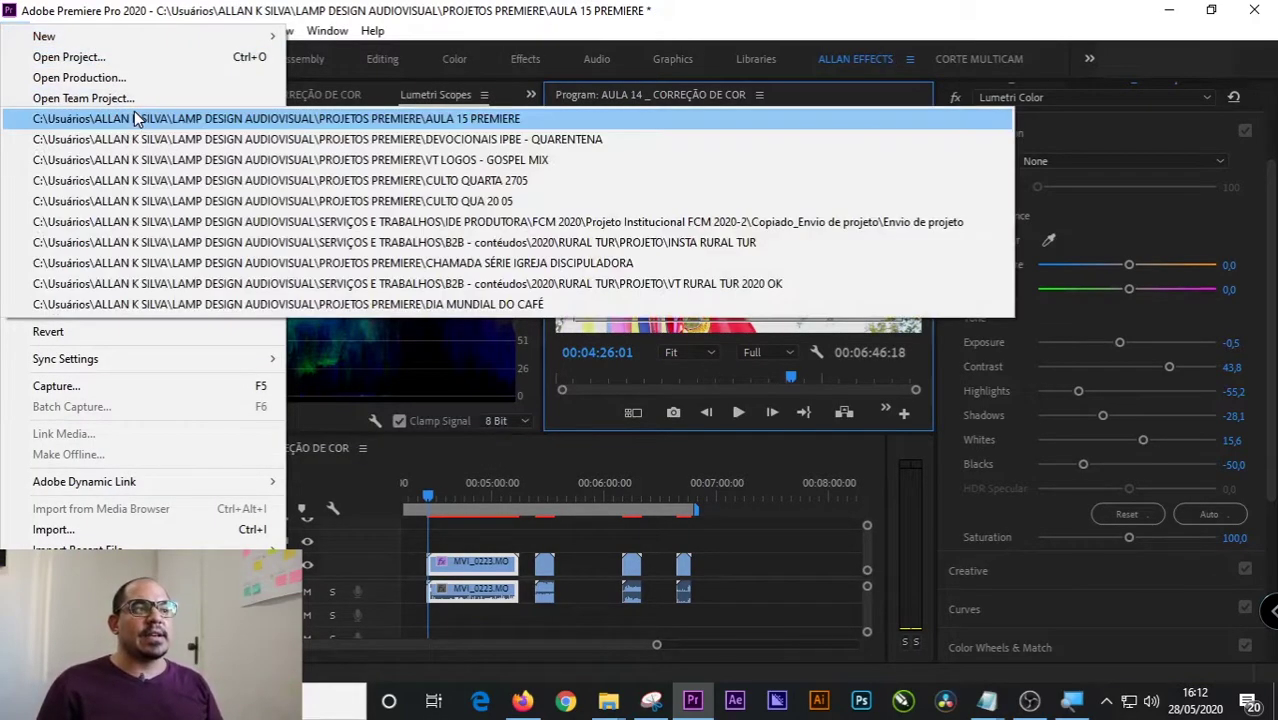
mouse_move(159, 45)
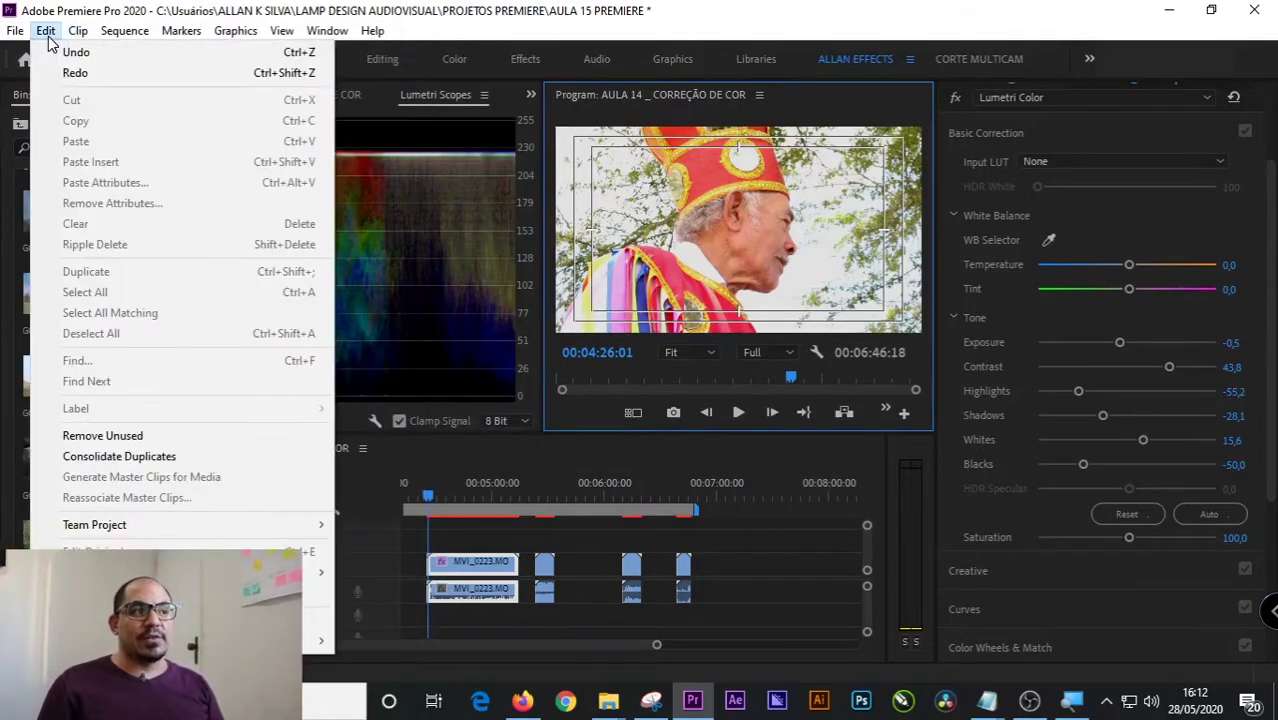
click(45, 31)
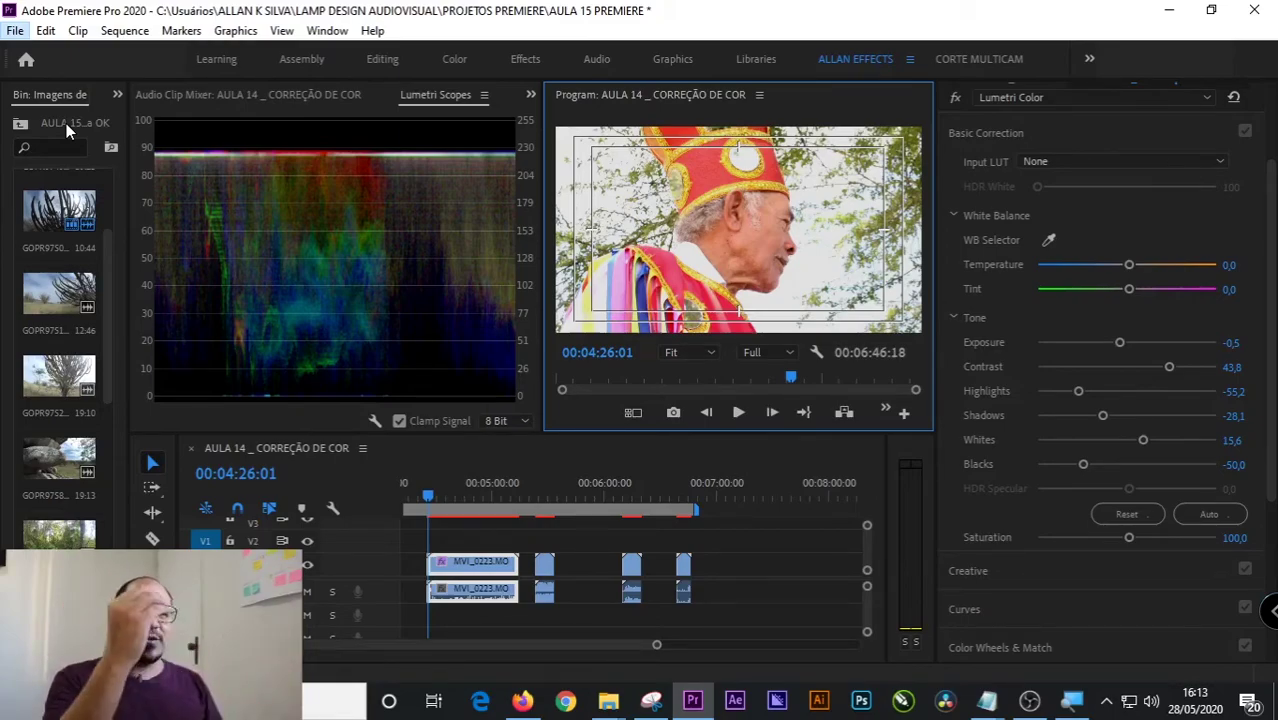
key(alt+f)
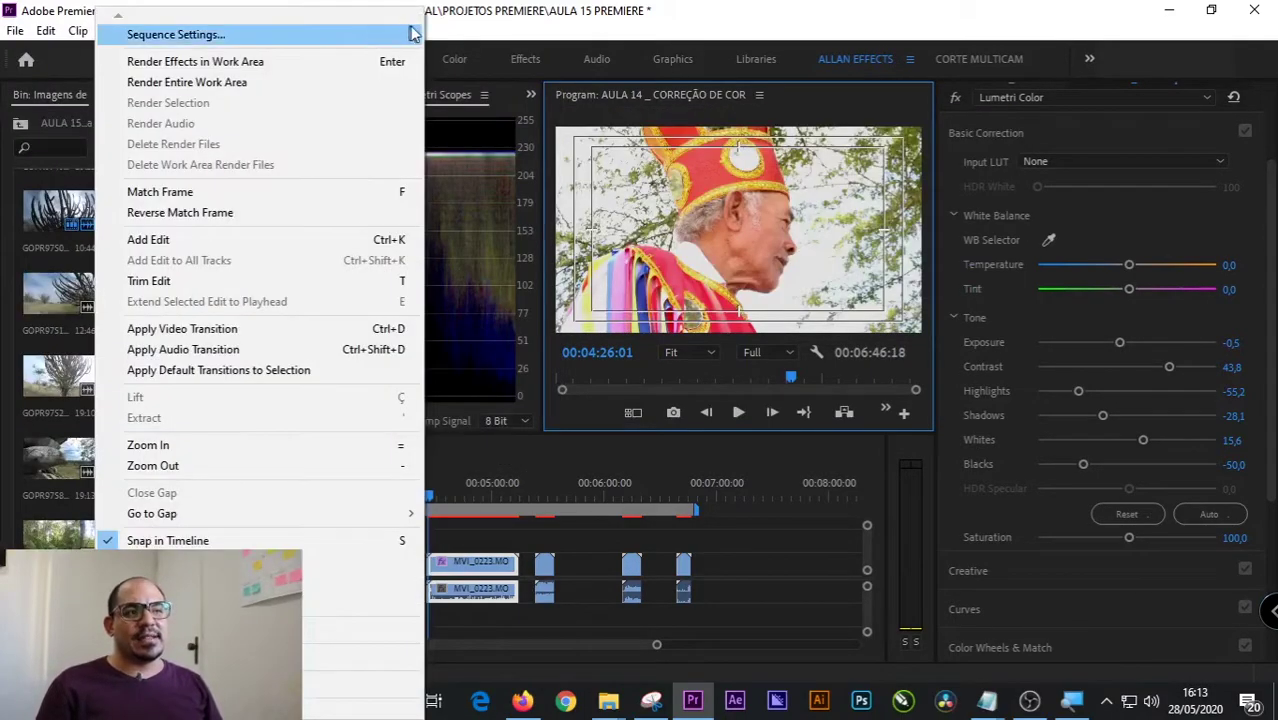
click(512, 34)
click(135, 34)
click(135, 34)
click(46, 30)
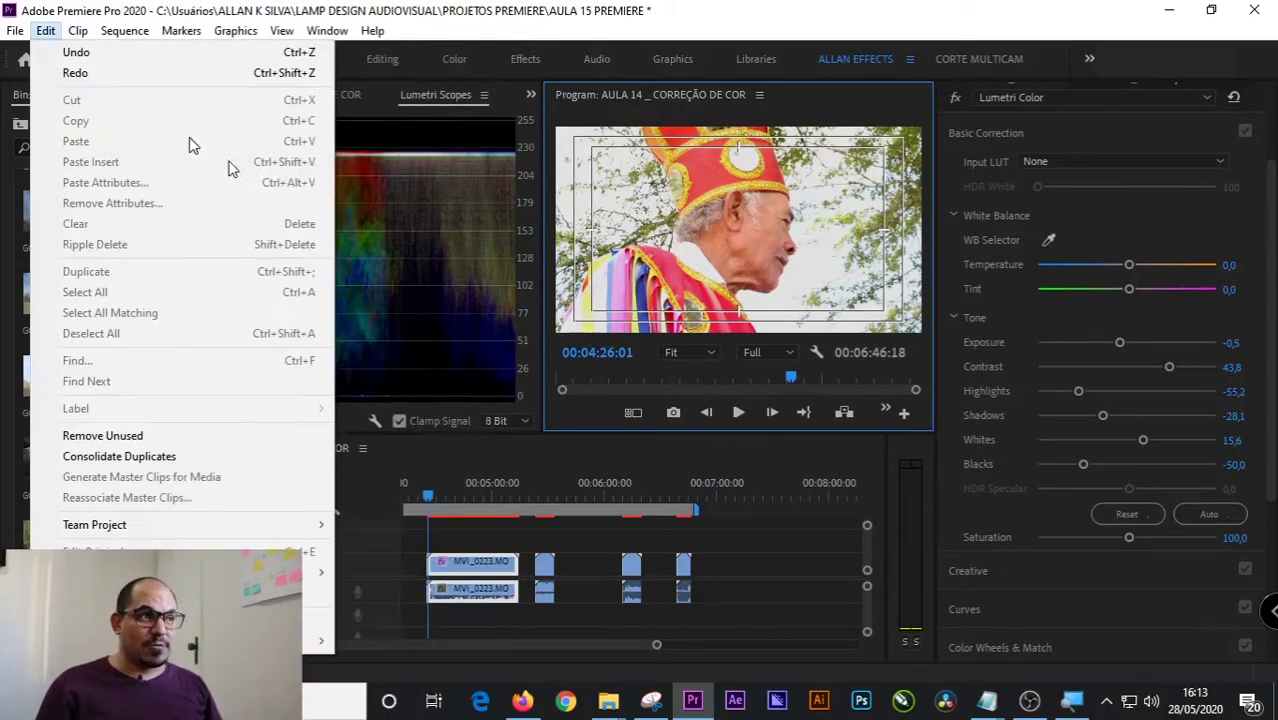
key(Escape)
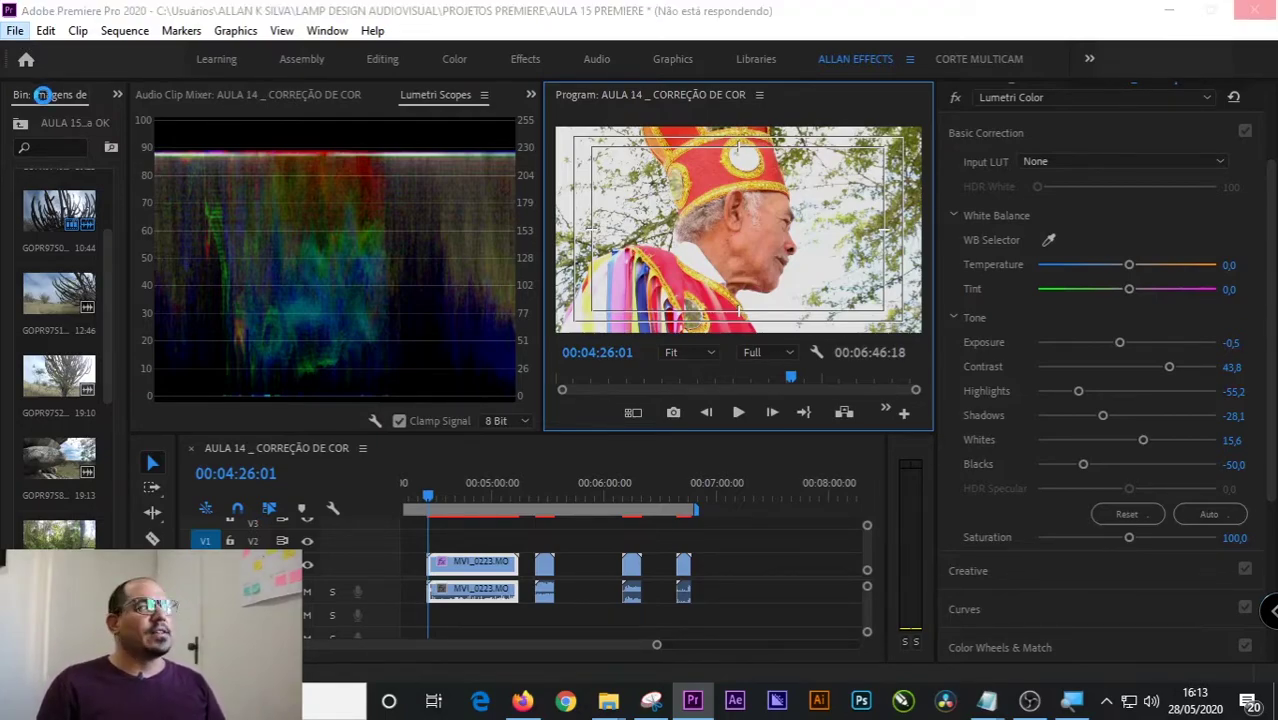
mouse_move(68, 122)
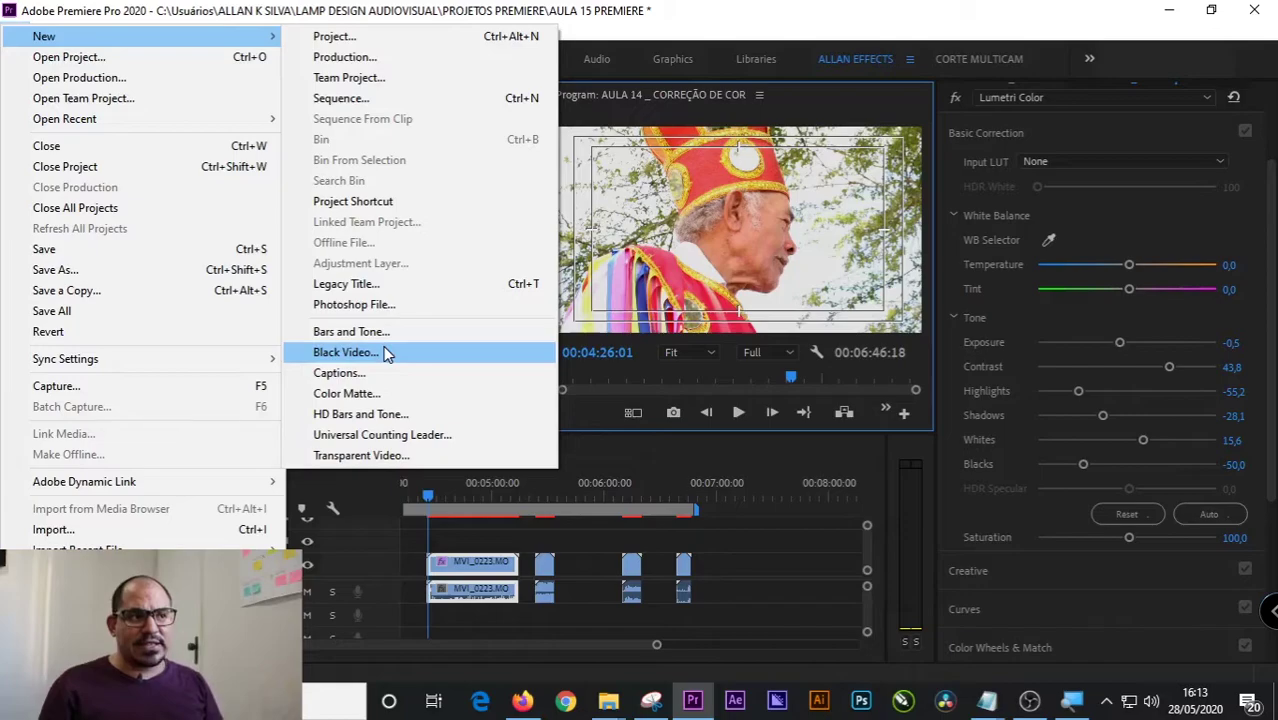
click(769, 551)
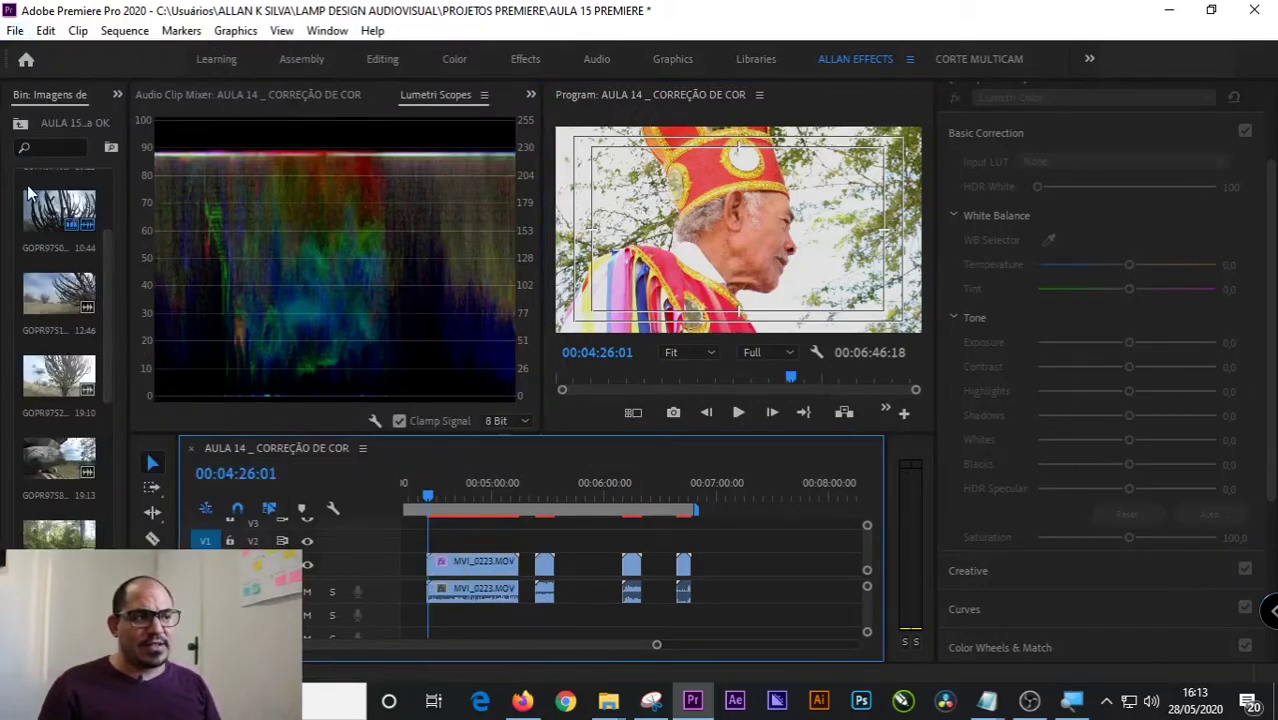
- Go up to the project's root bin and move the playhead to 00:05:00:02, on the colored ribbons shot of MVI_0223.MOV
click(20, 122)
click(553, 521)
click(447, 487)
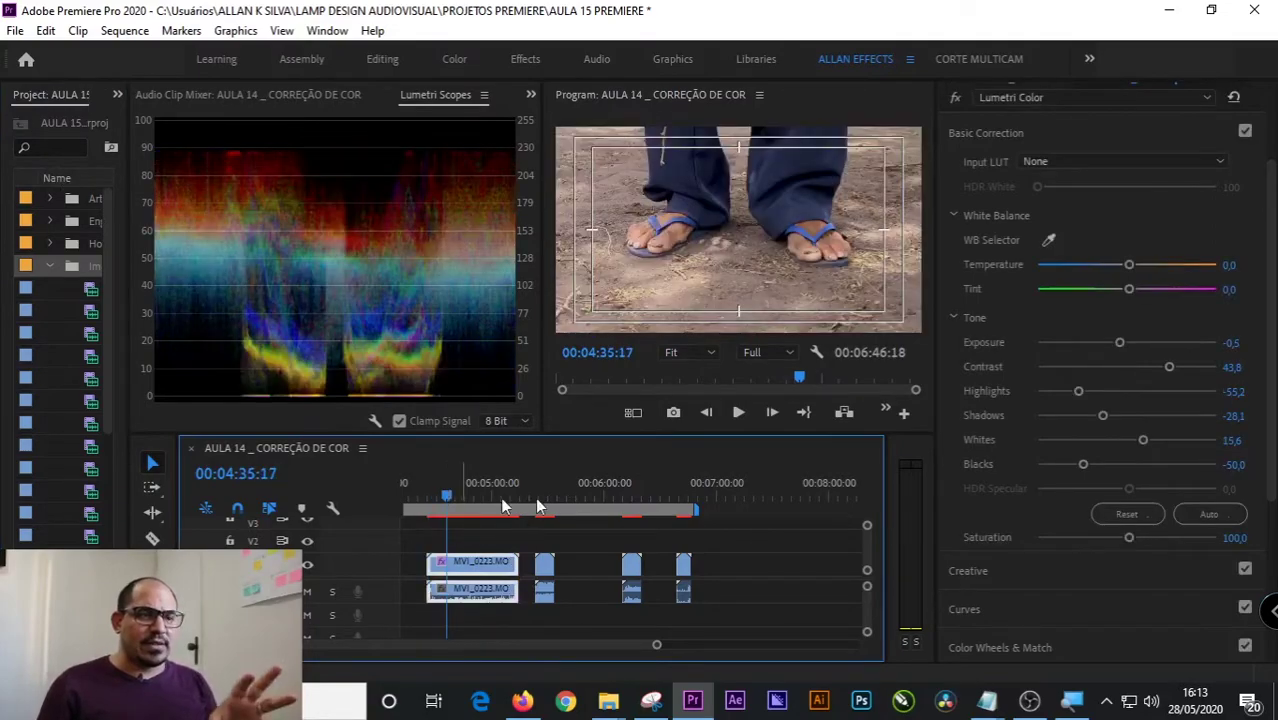
click(492, 495)
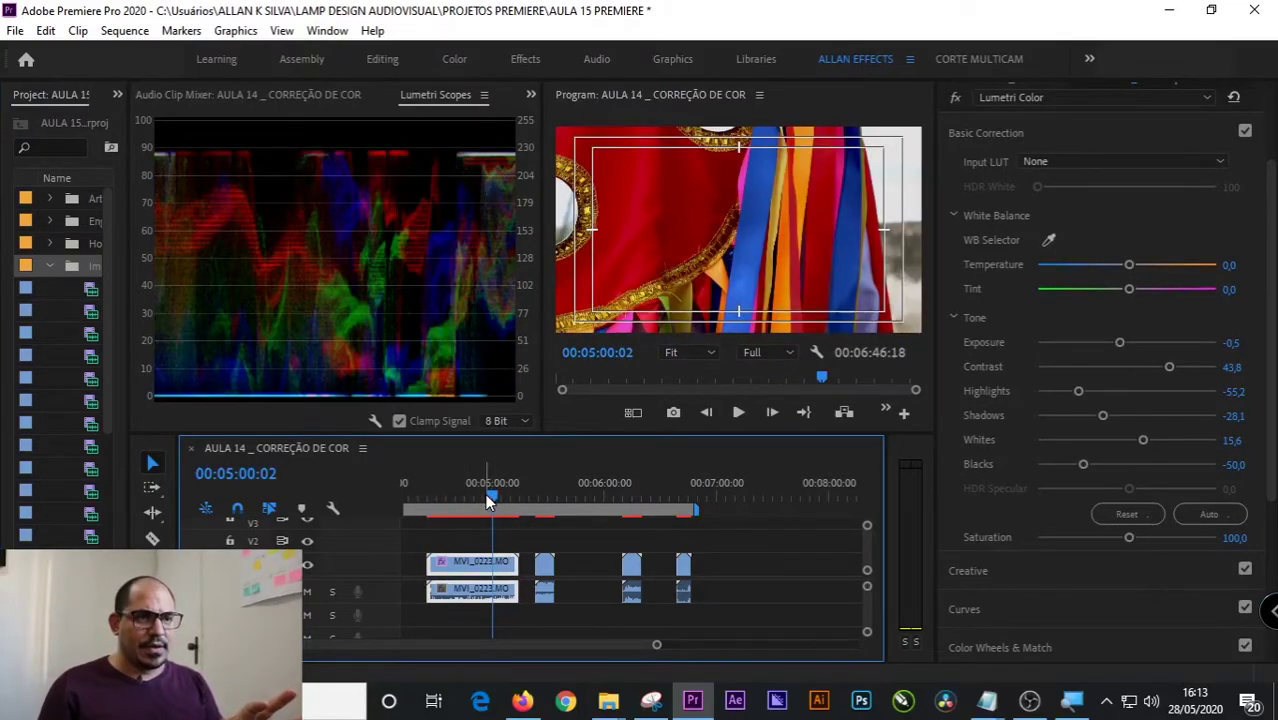
- Examine the ribbons shot enlarged and compare it with the Lumetri Color effect bypassed and active
key(grave)
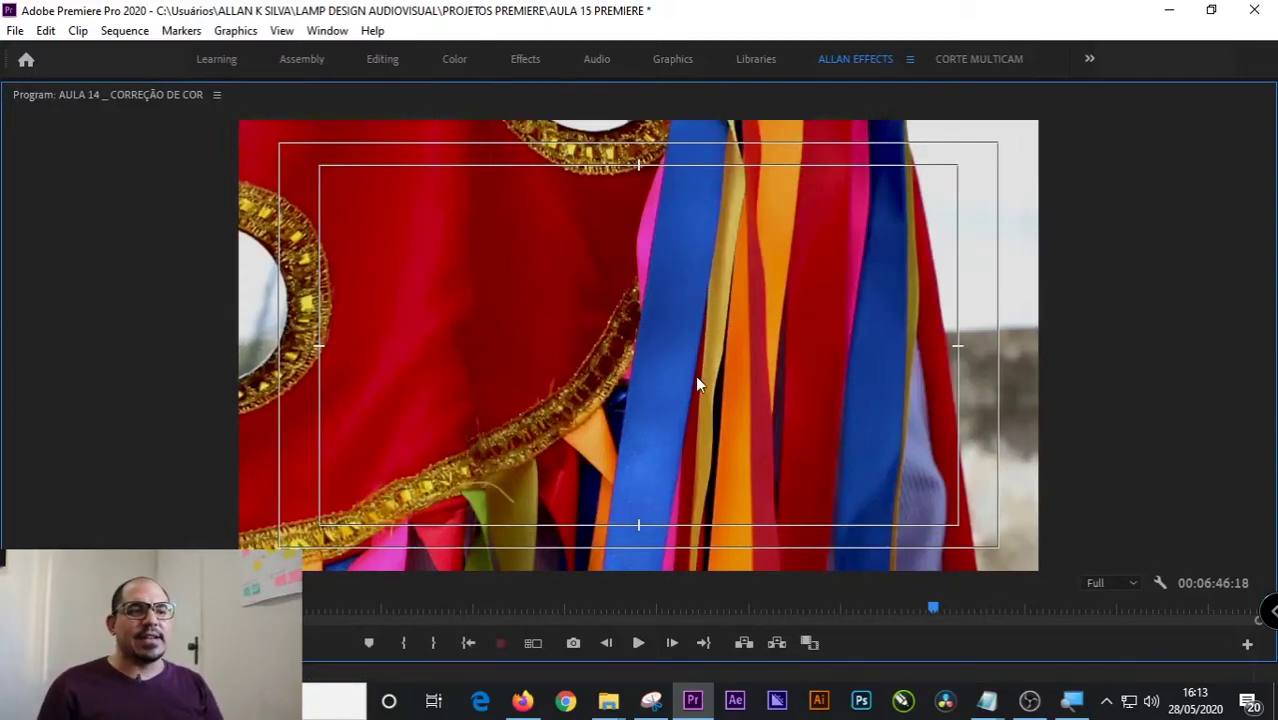
key(grave)
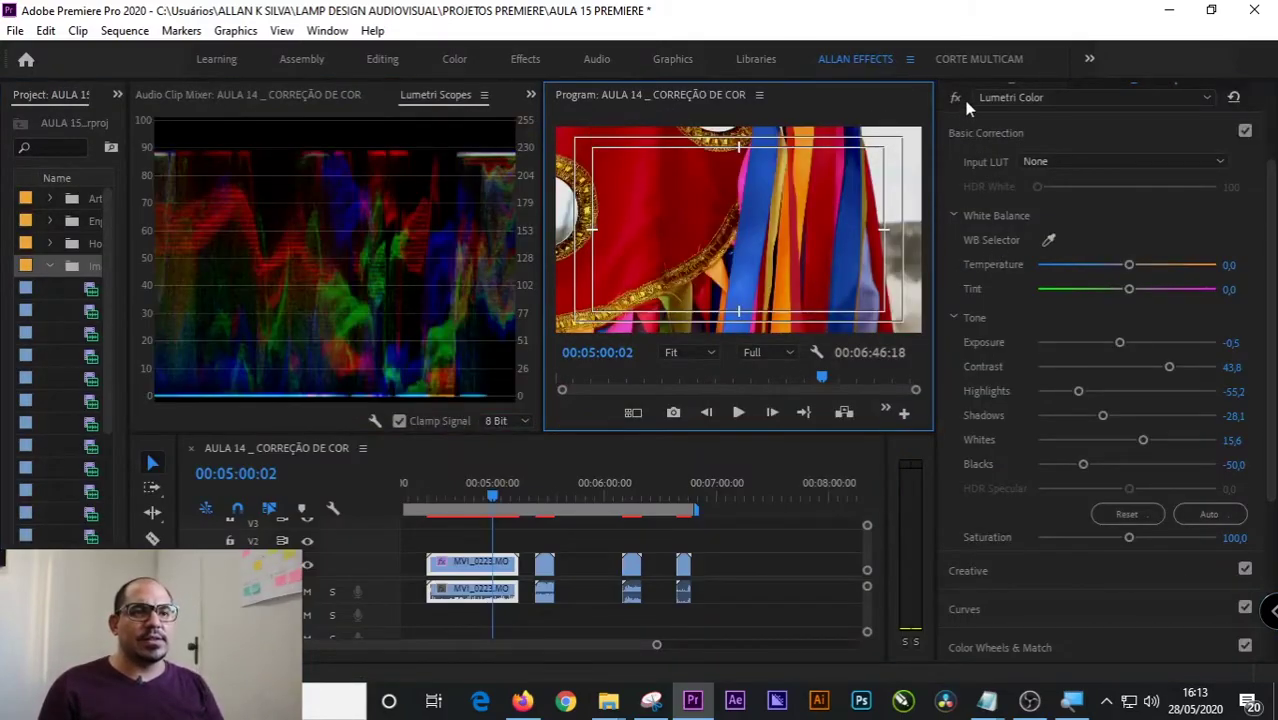
click(955, 99)
click(955, 99)
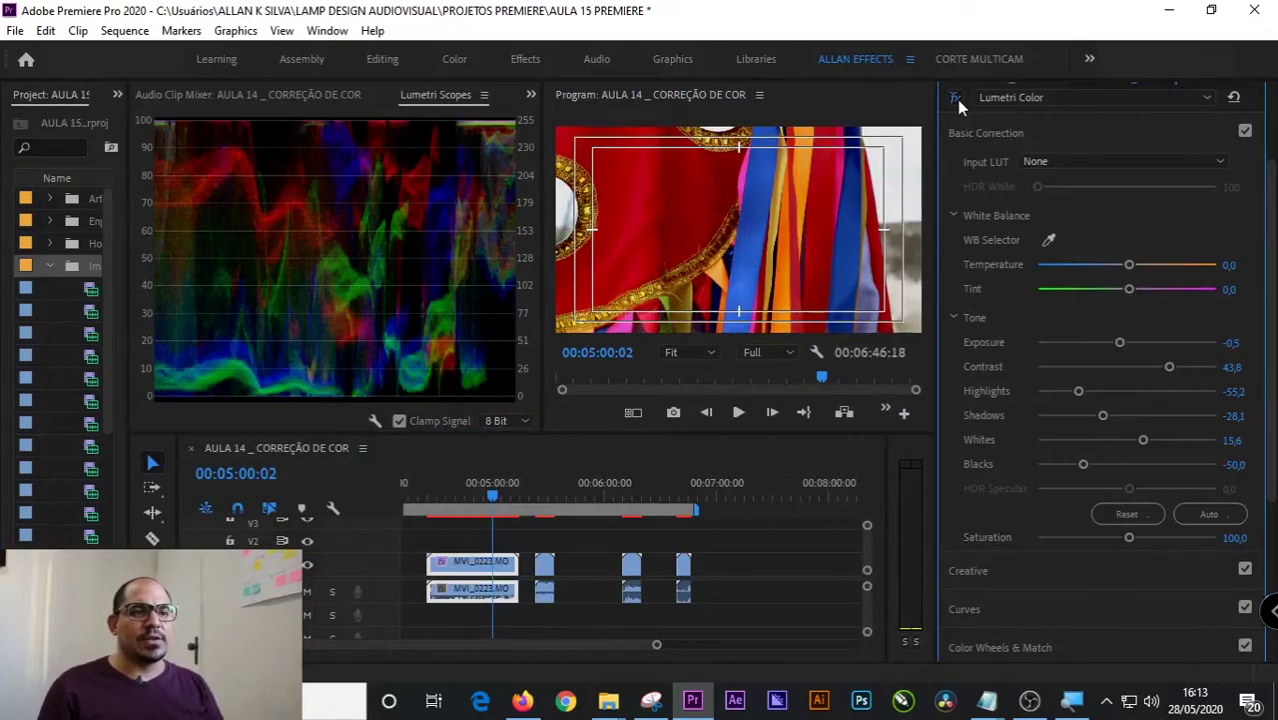
click(957, 99)
click(957, 99)
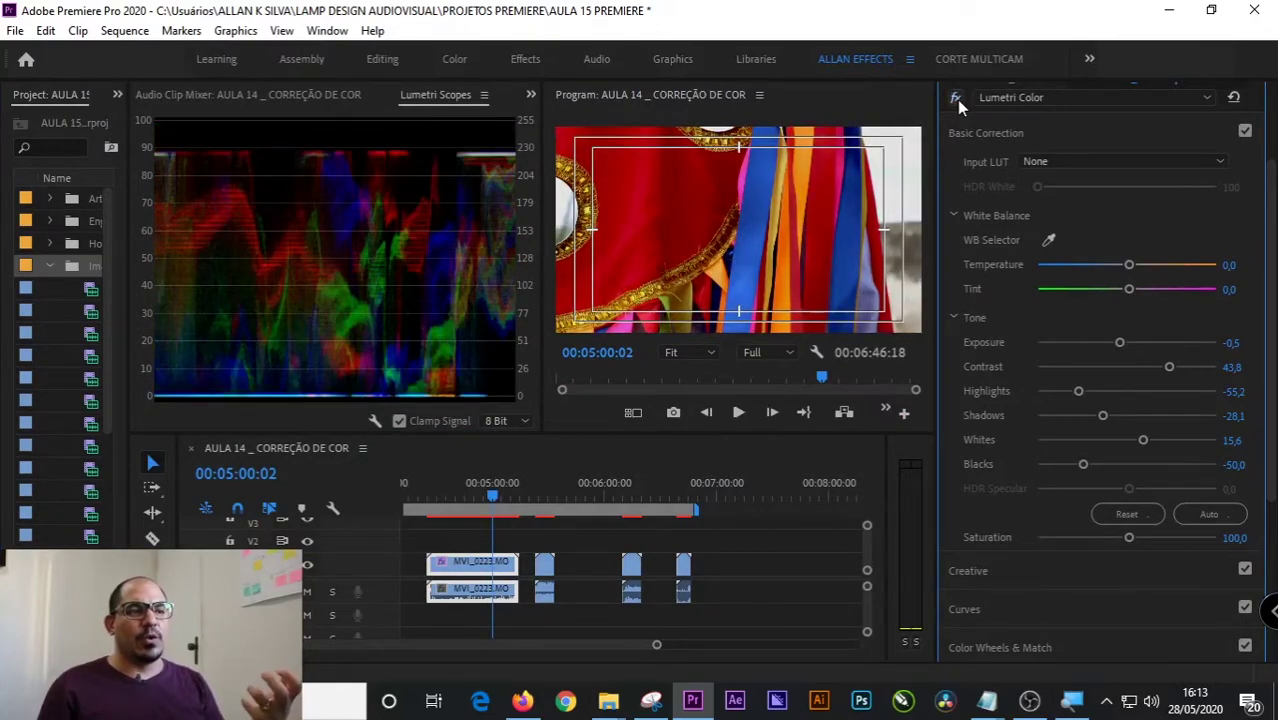
click(957, 99)
click(957, 99)
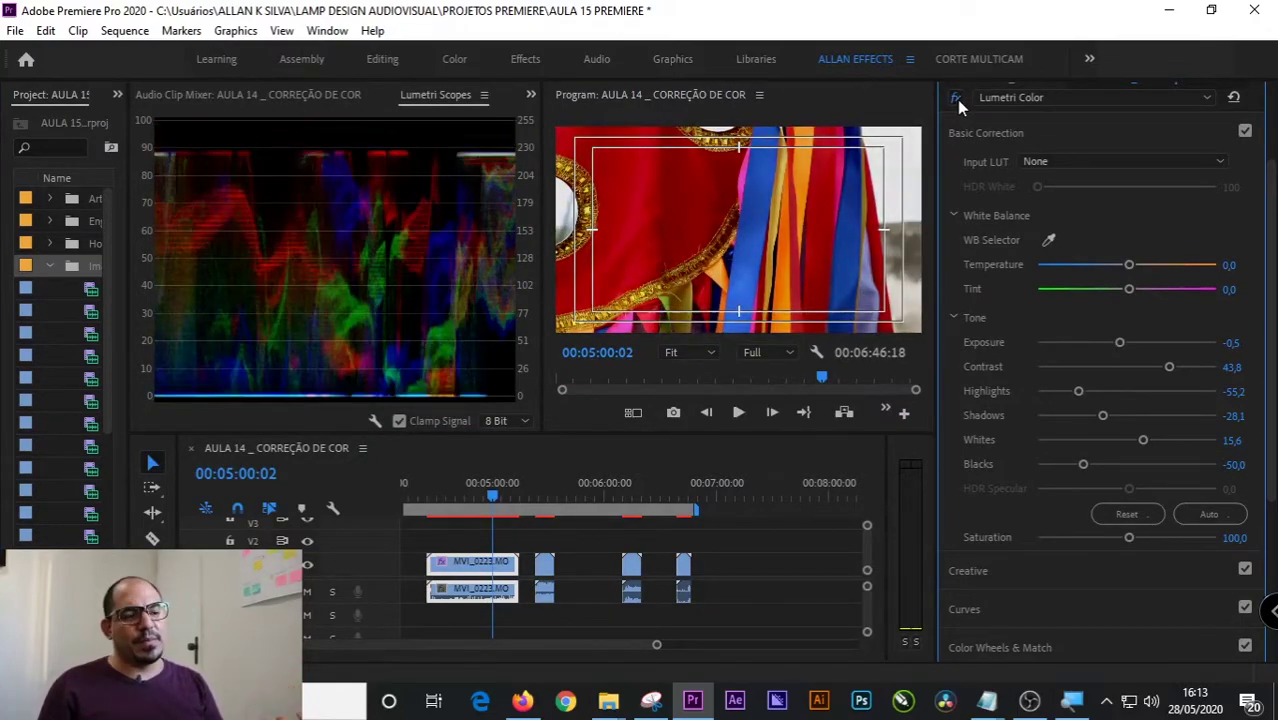
click(957, 99)
click(786, 214)
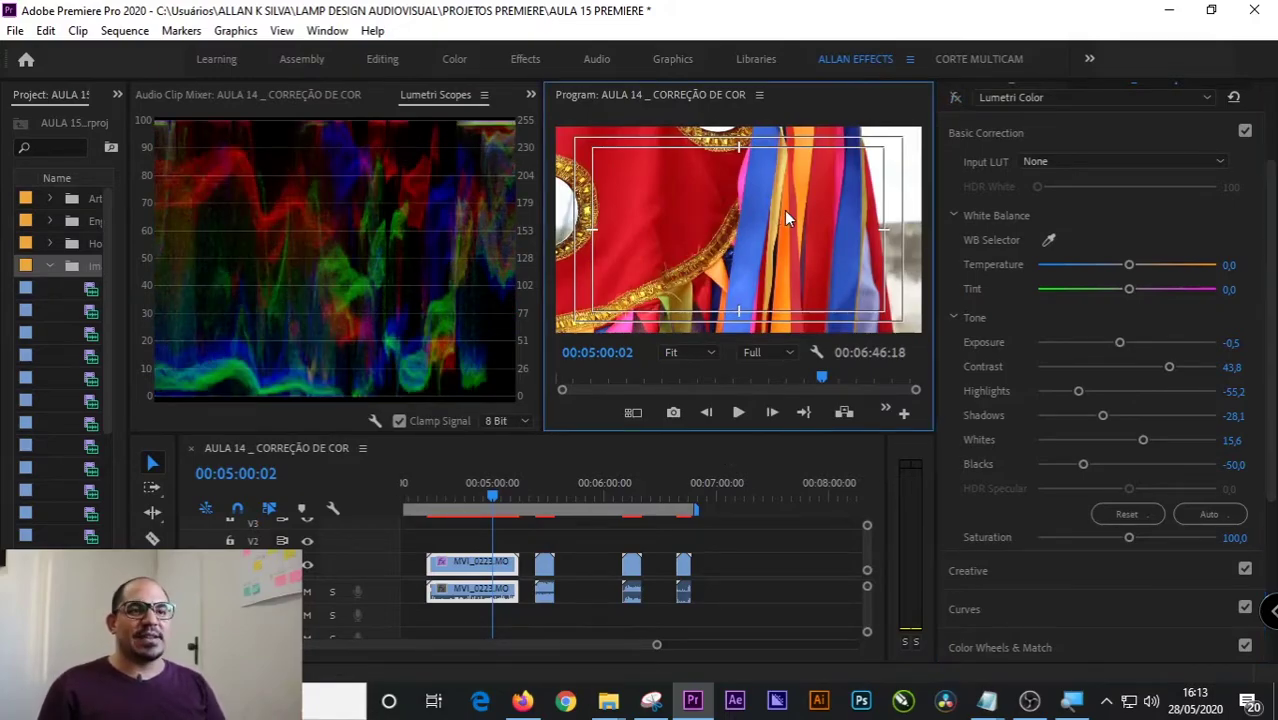
key(grave)
key(grave)
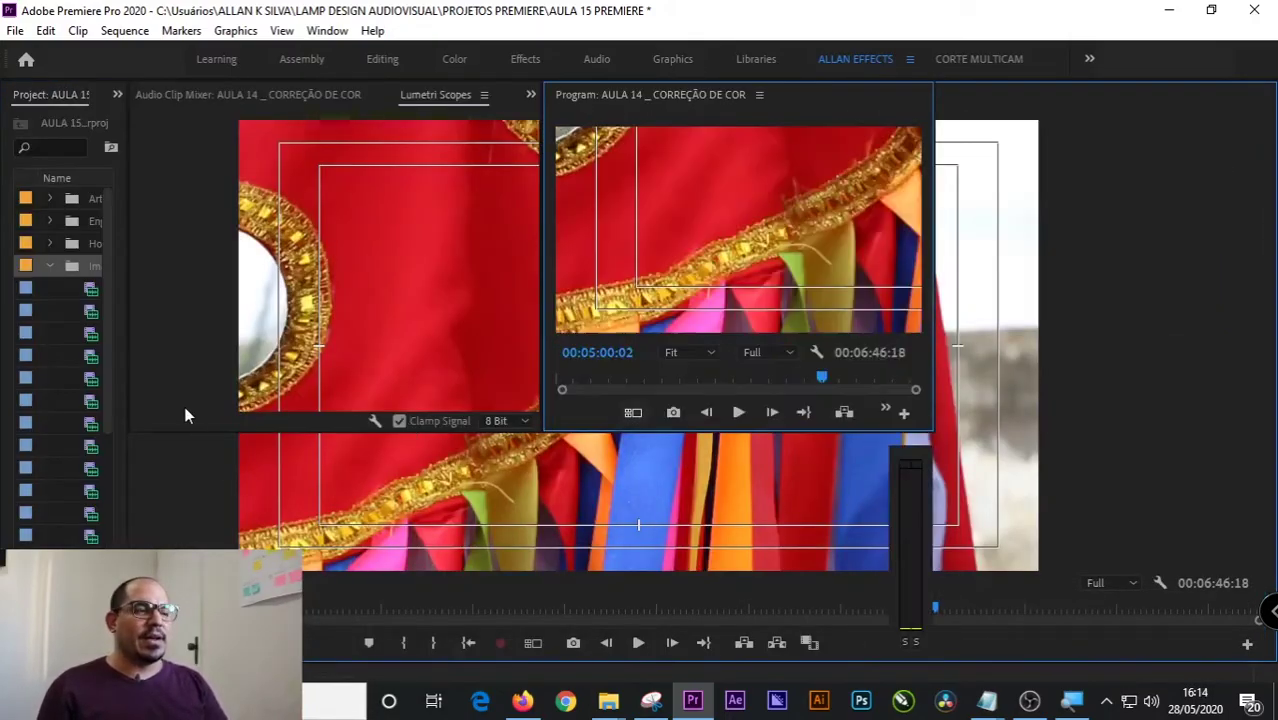
- Collapse the expanded image bin in the project and create a new adjustment layer with the offered video settings
click(50, 268)
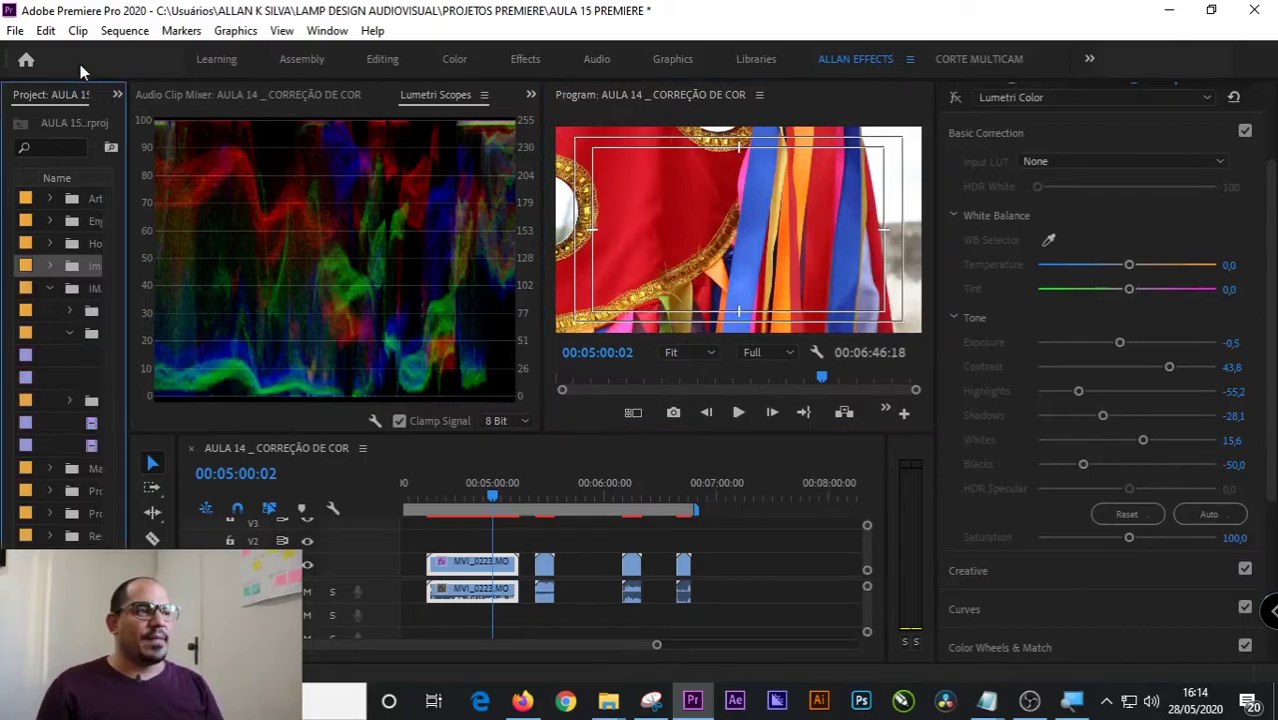
click(46, 30)
click(46, 30)
click(15, 30)
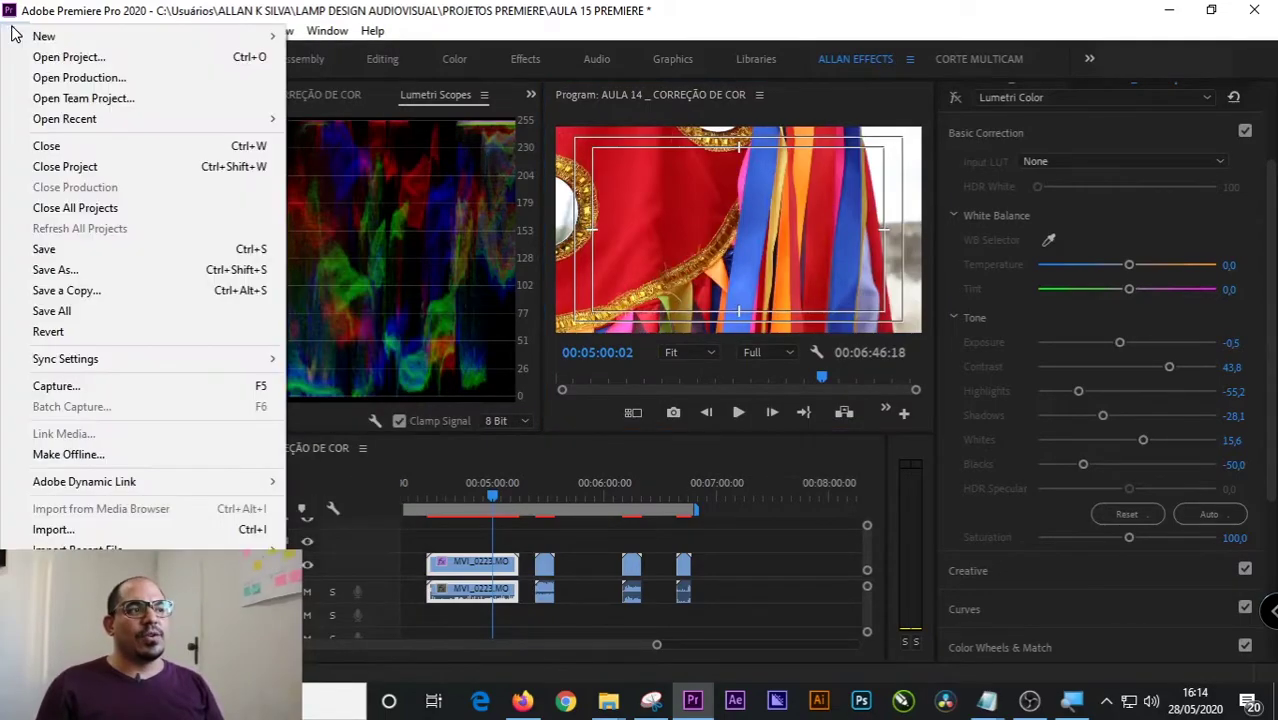
mouse_move(40, 38)
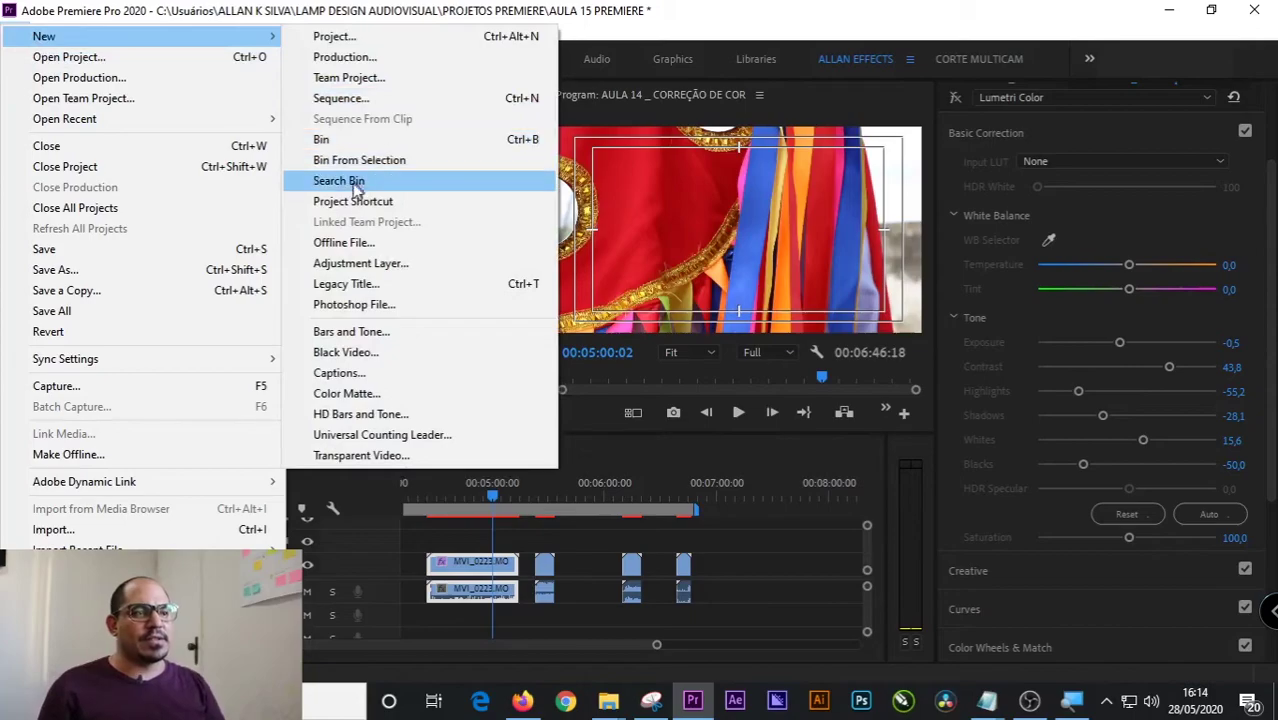
click(408, 263)
click(680, 418)
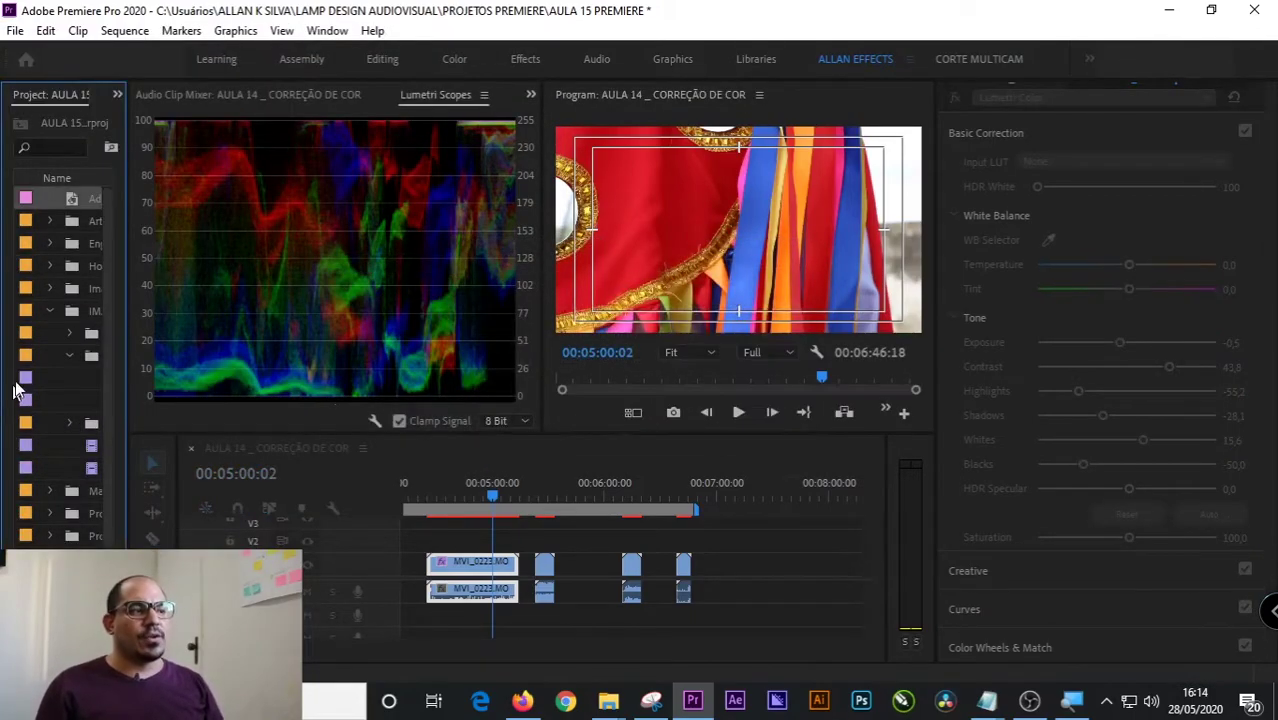
- Place the adjustment layer on track V2 above the MVI_0223.MOV clip and rename the project item as CORREÇÃO DE COR
double_click(87, 200)
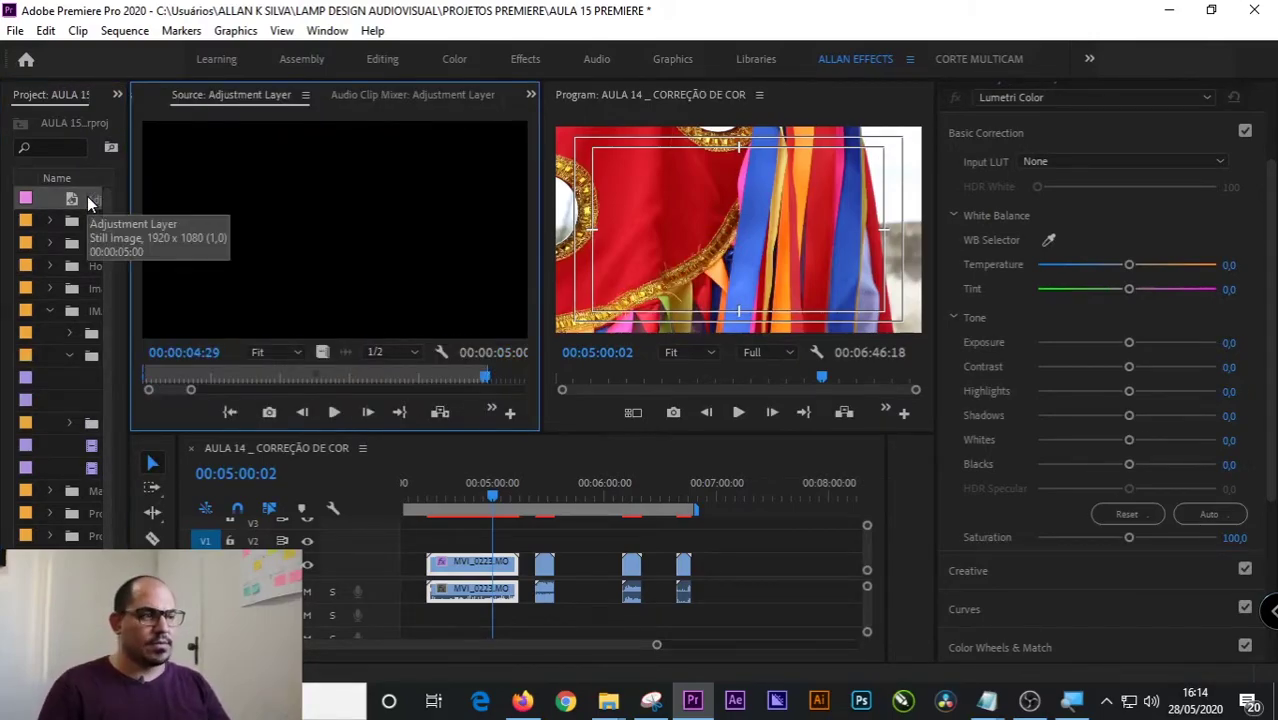
drag(74, 198, 534, 527)
click(88, 199)
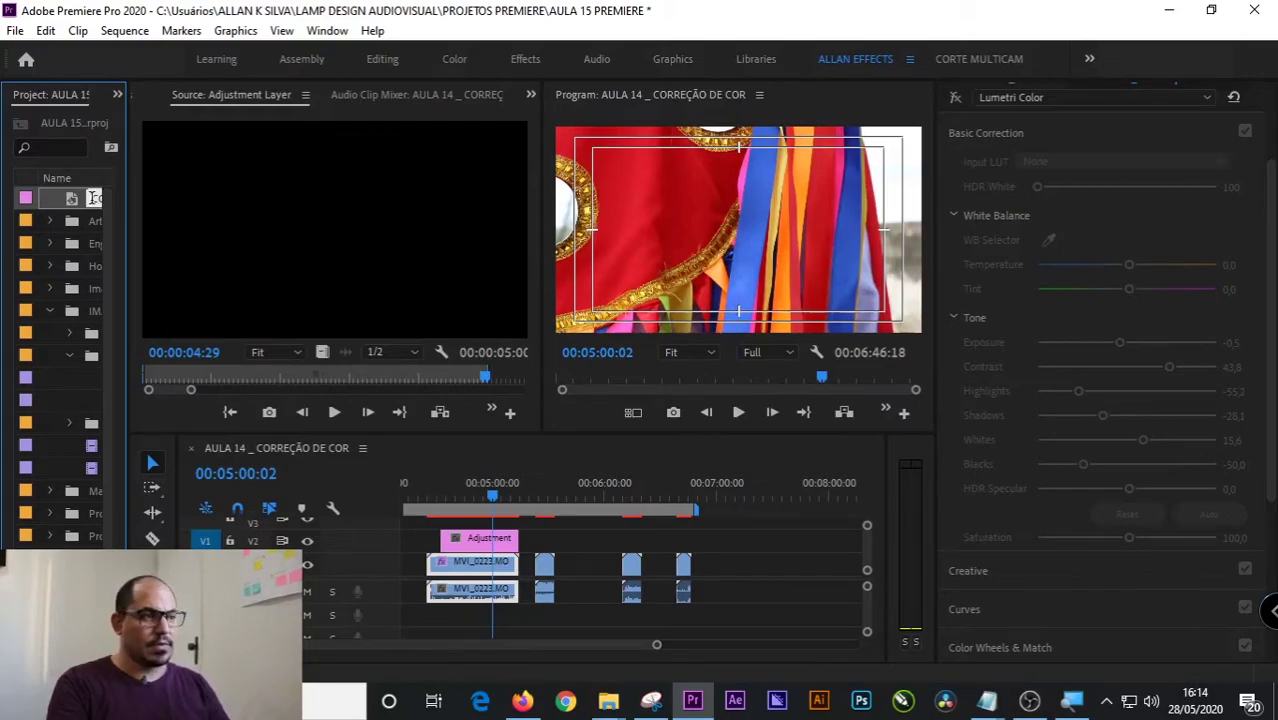
key(Return)
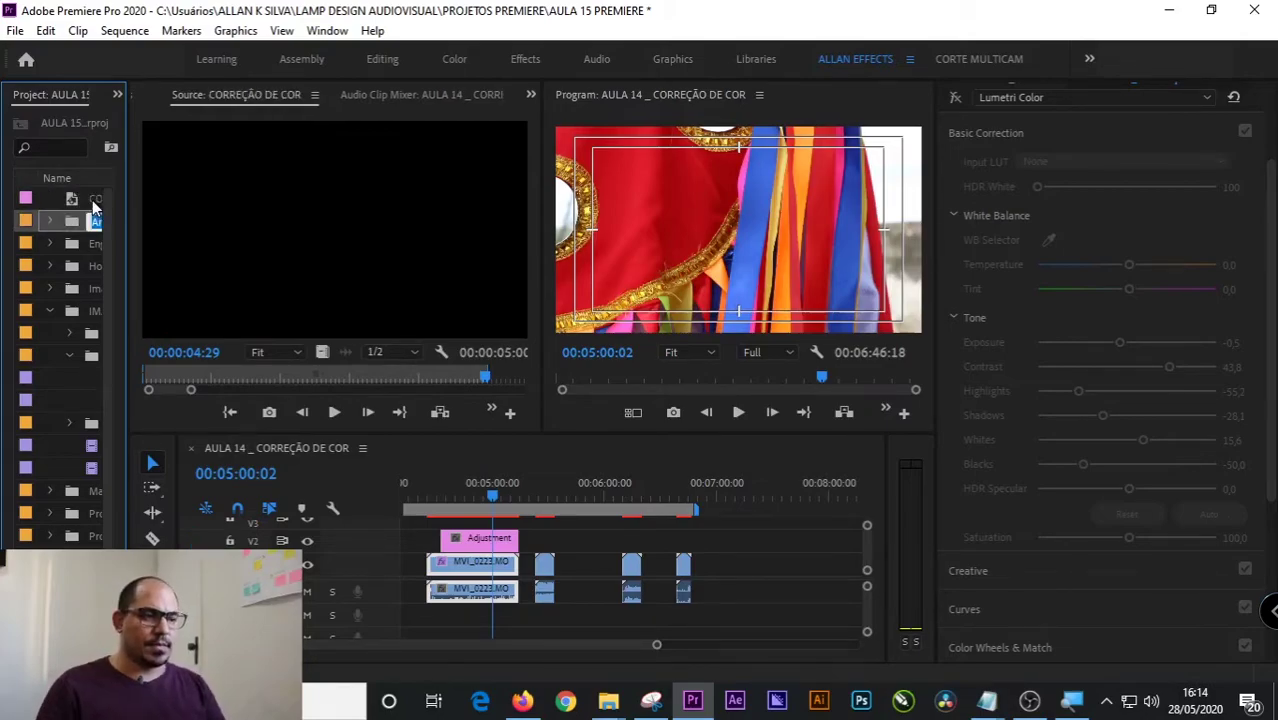
- Place the renamed adjustment layer on track V2 above the MVI_0223.MOV clip
drag(143, 282, 505, 545)
click(505, 545)
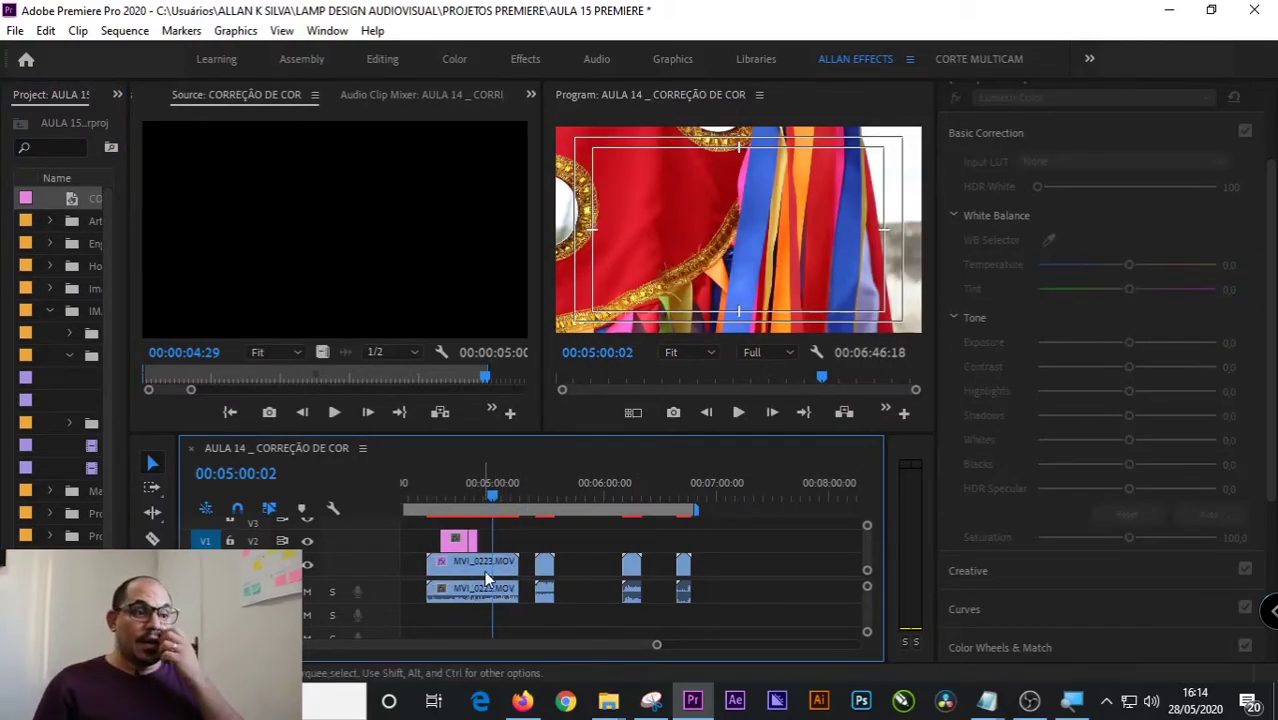
click(484, 568)
- Move the playhead through the following clips to the accordion player shot at 00:06:18:17
click(541, 510)
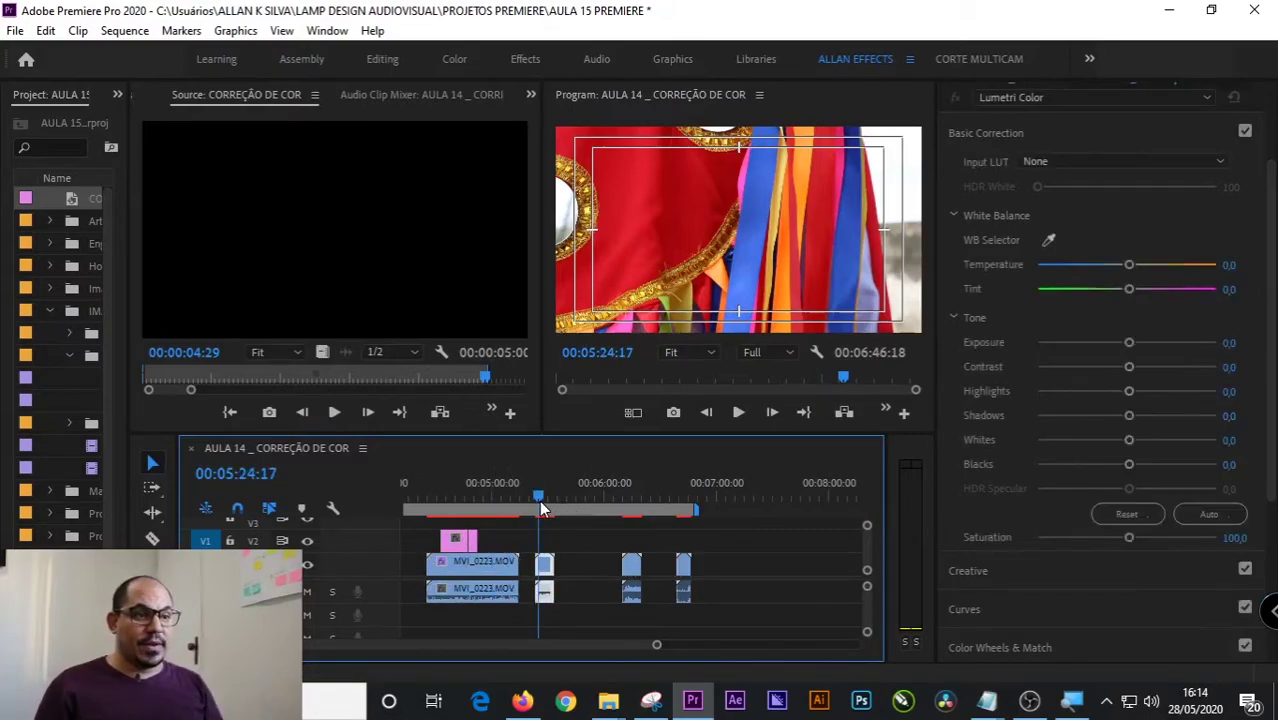
click(641, 507)
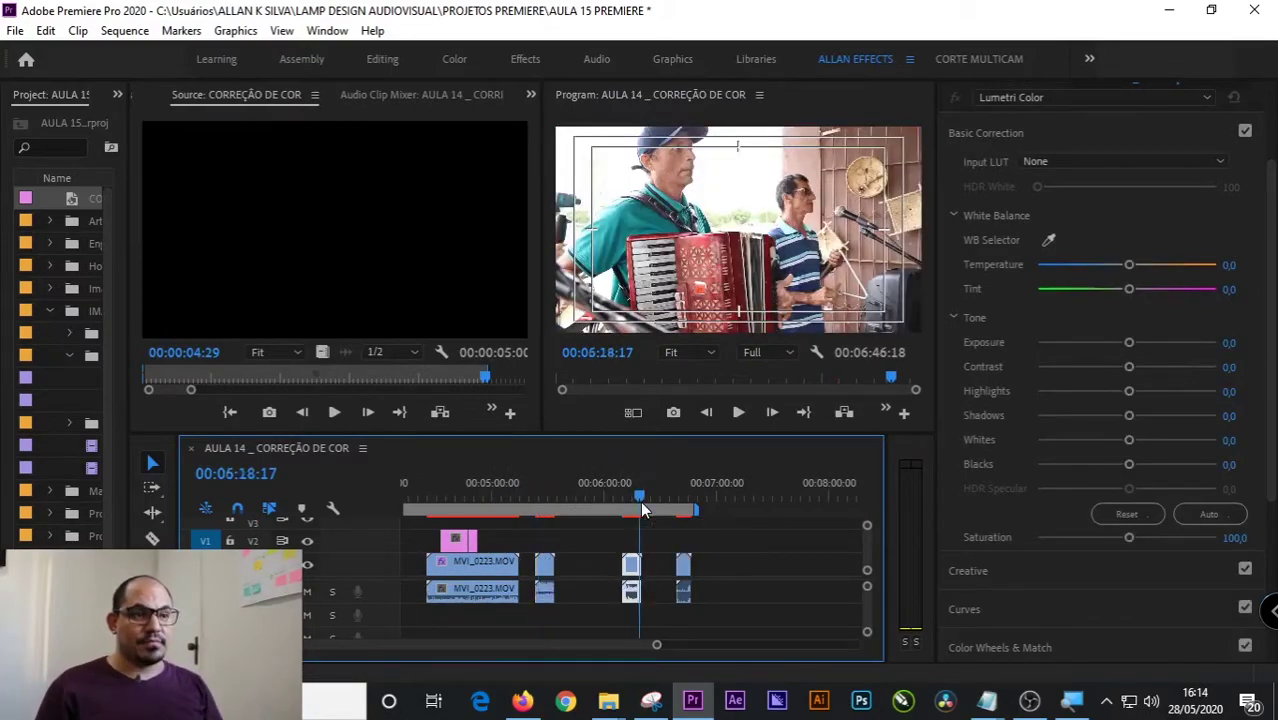
- Display the Lumetri Scopes and examine the enlarged waveform of the cactus shot at 00:06:17:02
click(631, 566)
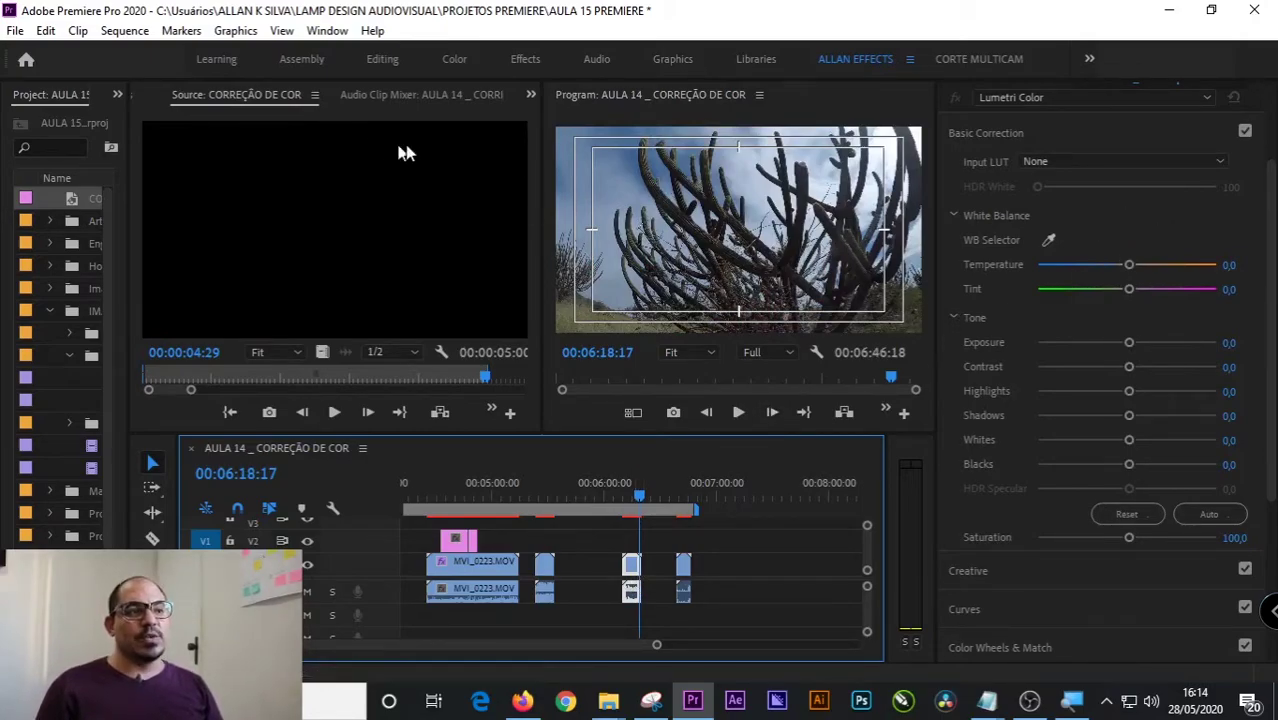
click(531, 94)
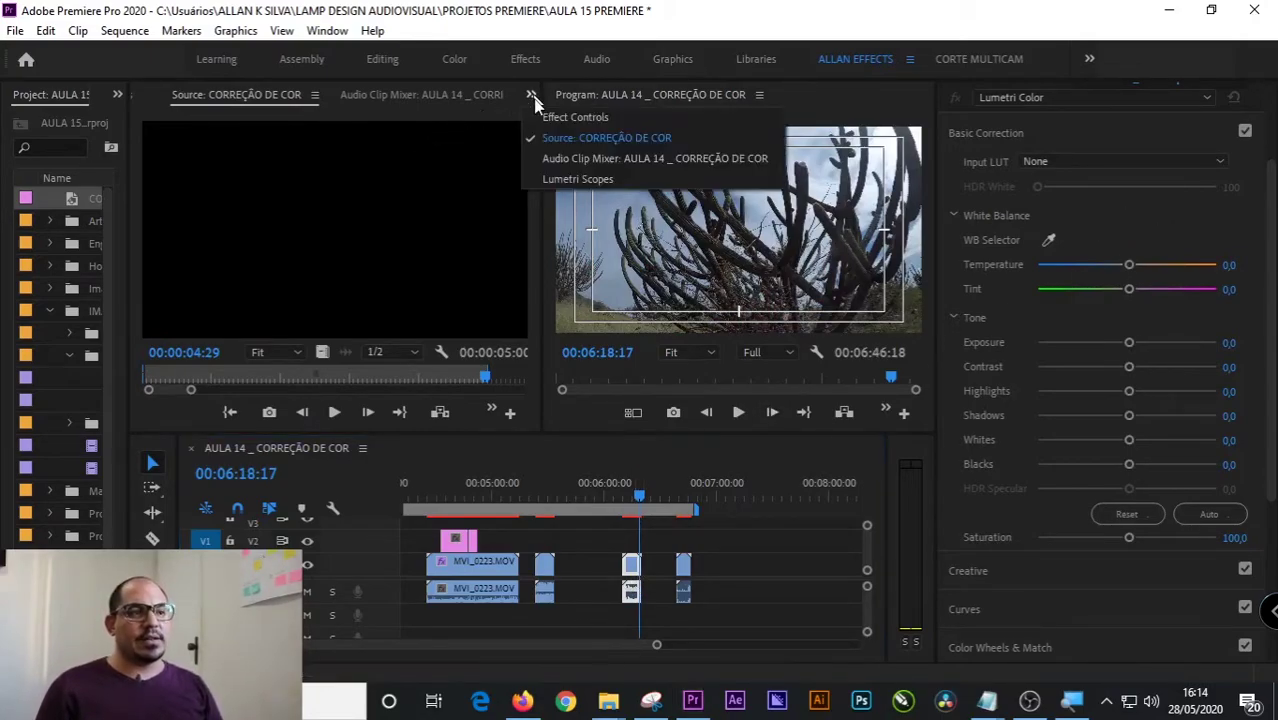
click(552, 184)
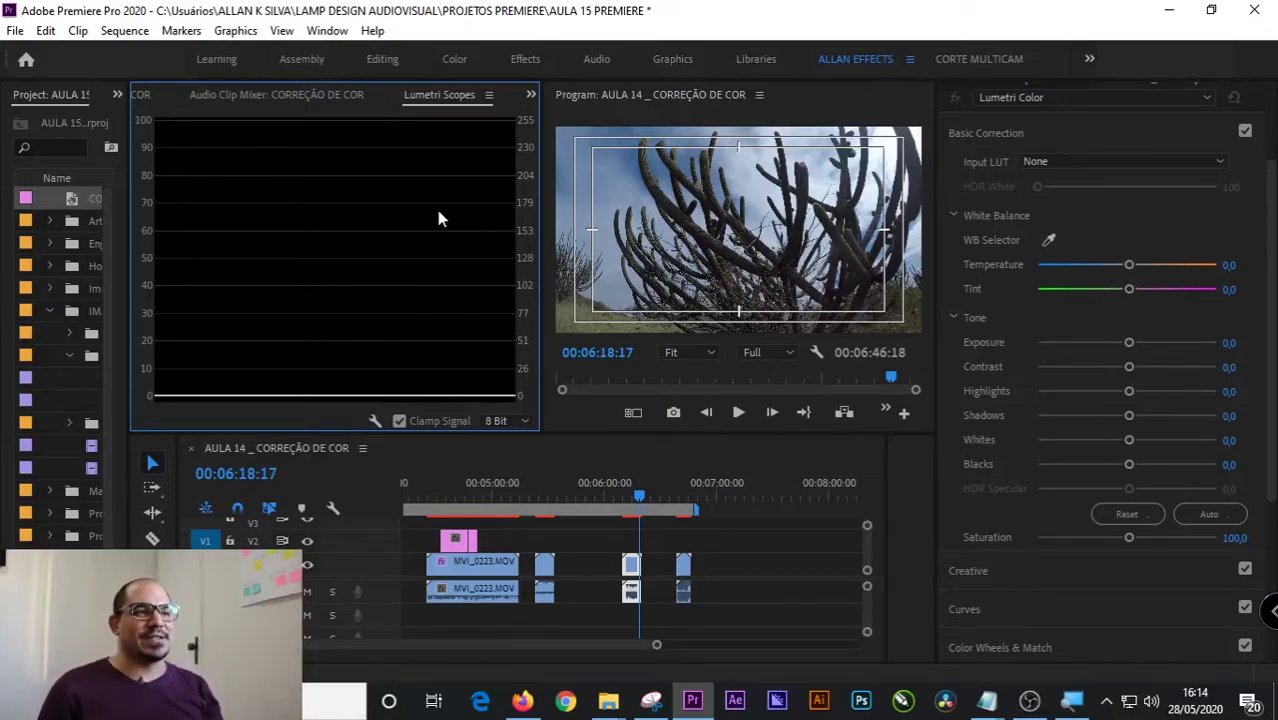
click(632, 506)
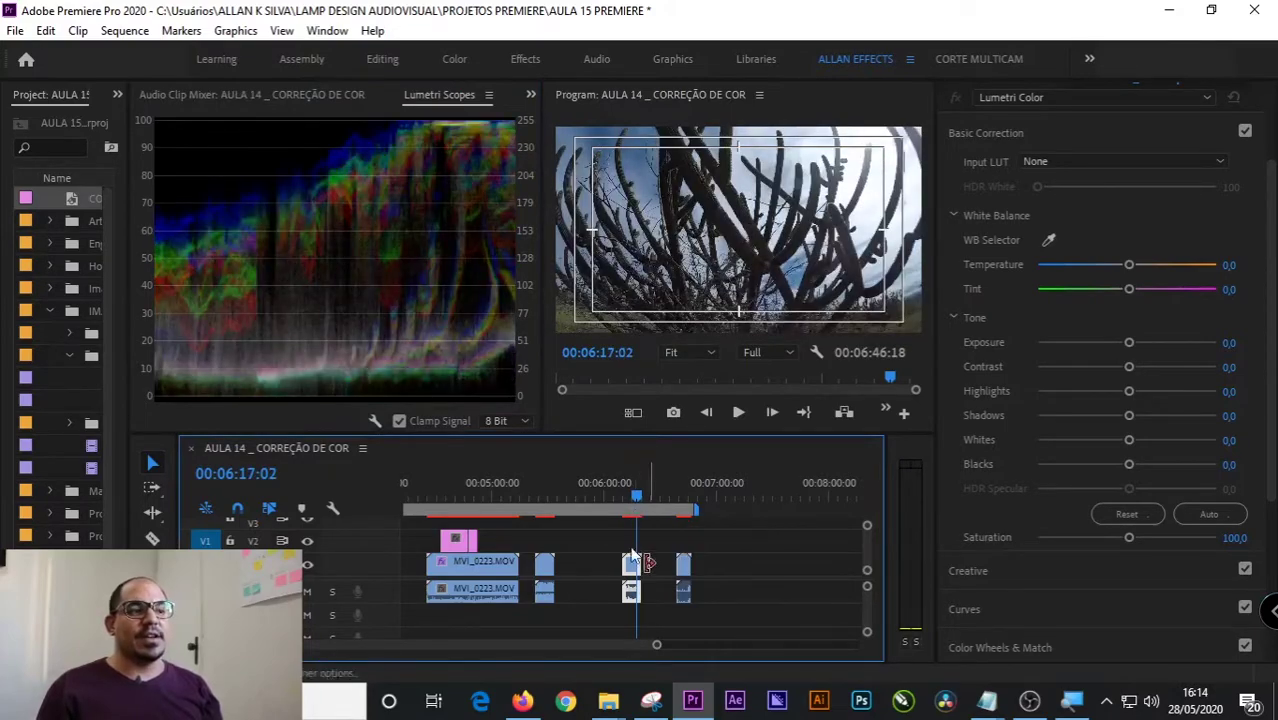
click(404, 286)
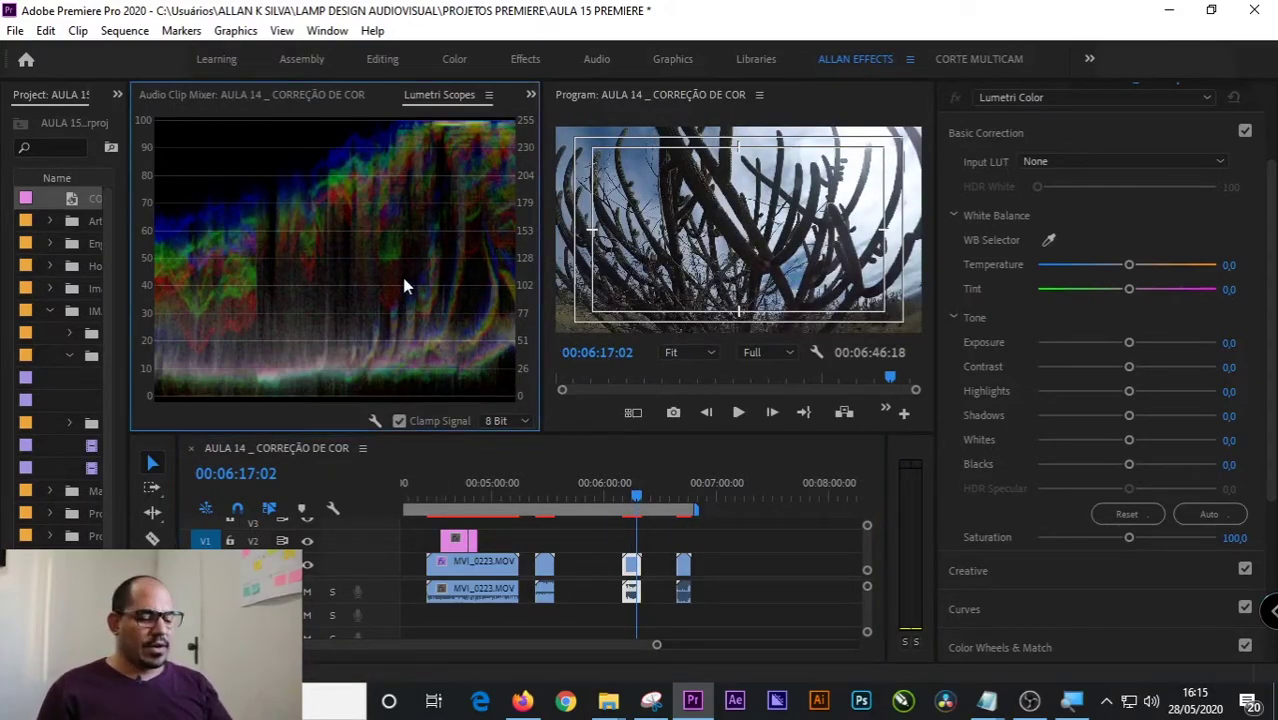
key(grave)
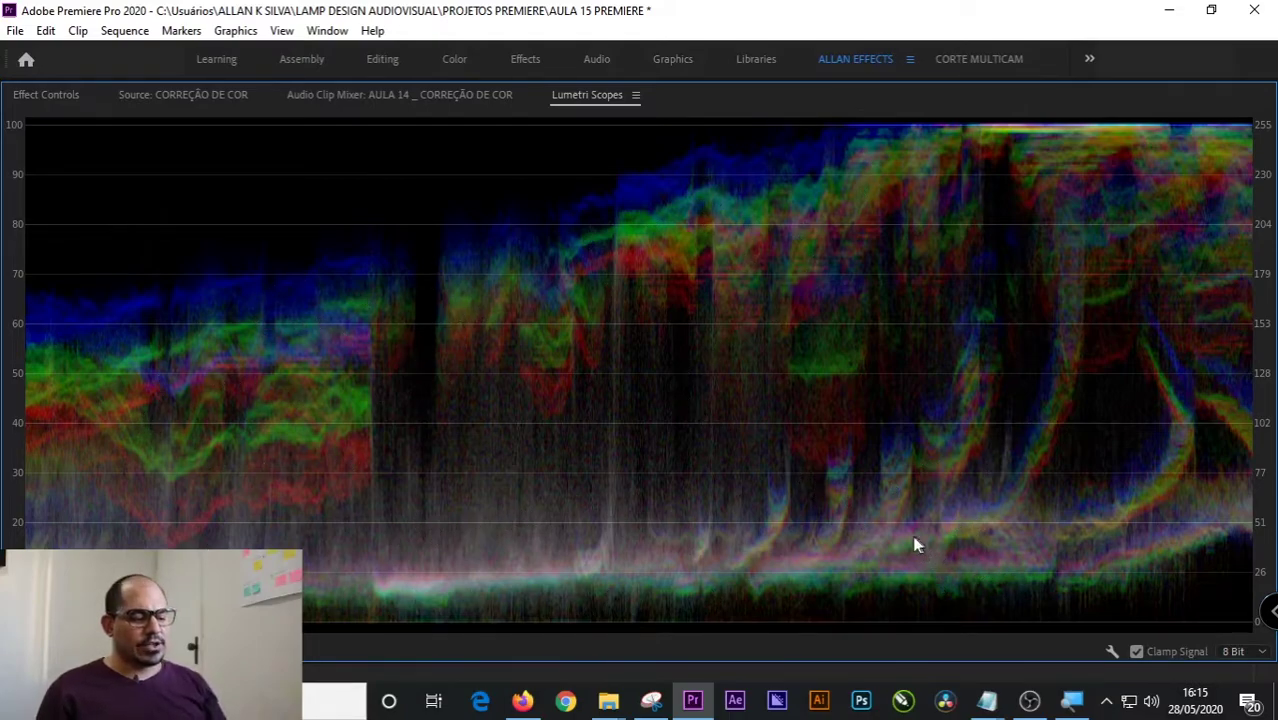
key(grave)
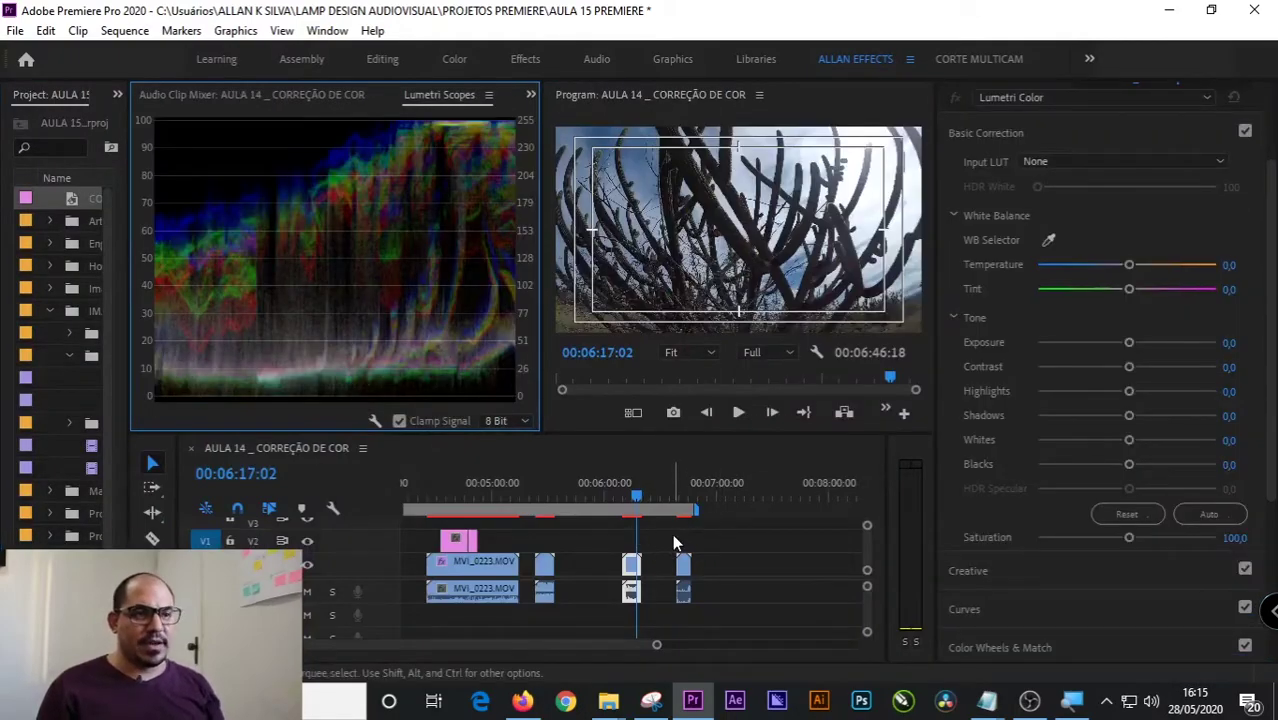
- On the GOPR9750 cactus clip, set Exposure to 0,8, Highlights to -37,5, Shadows to 41,7 and Whites to -35,4
click(632, 568)
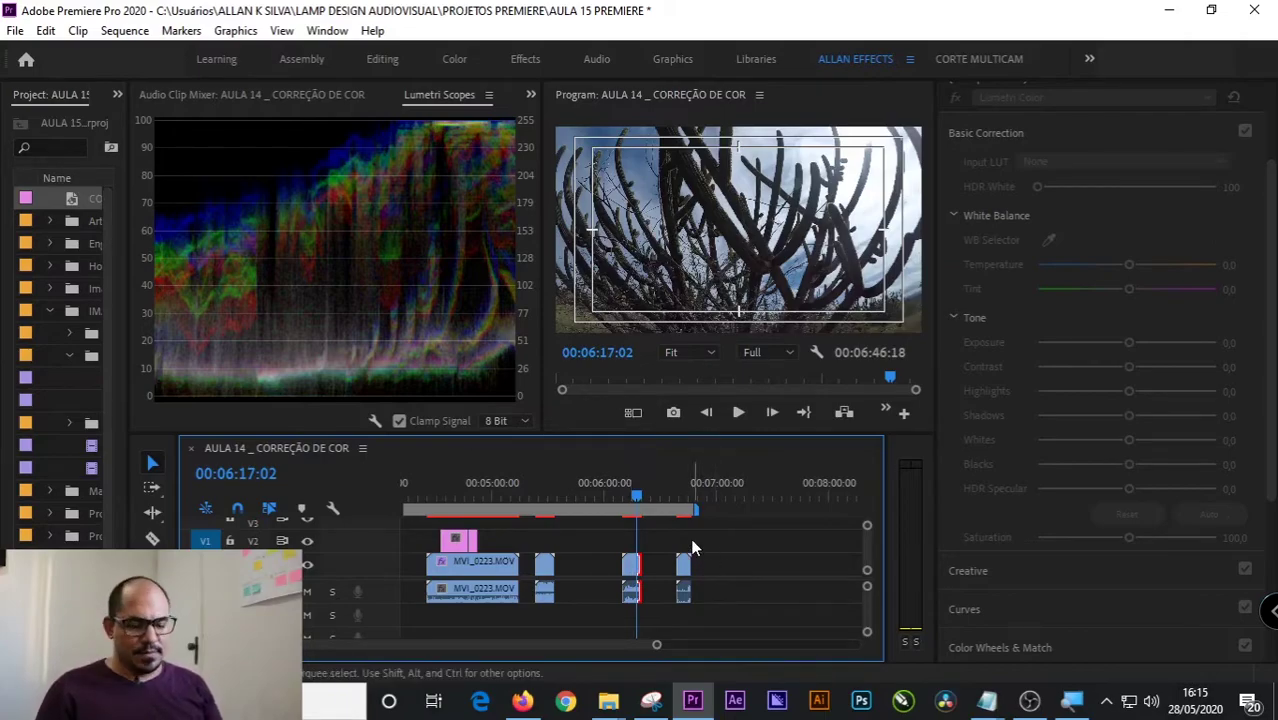
key(equal)
key(equal)
click(640, 576)
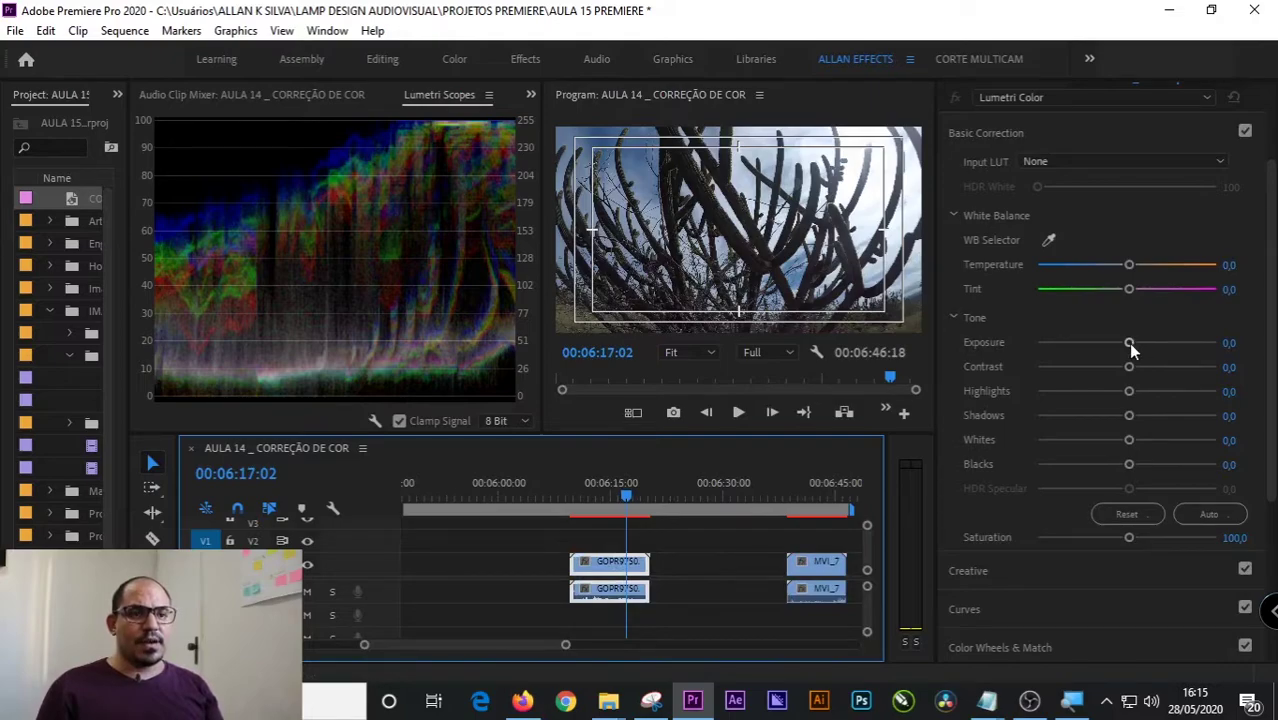
drag(1128, 342, 1141, 343)
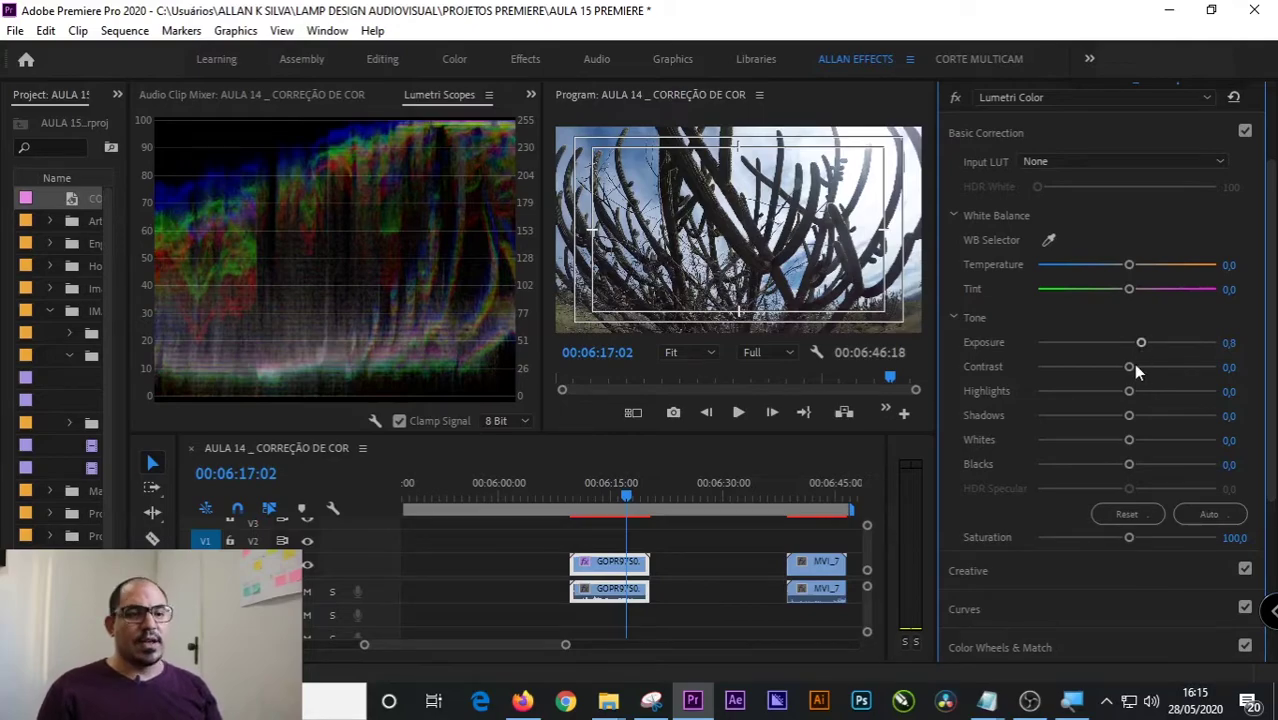
drag(1128, 392, 1091, 391)
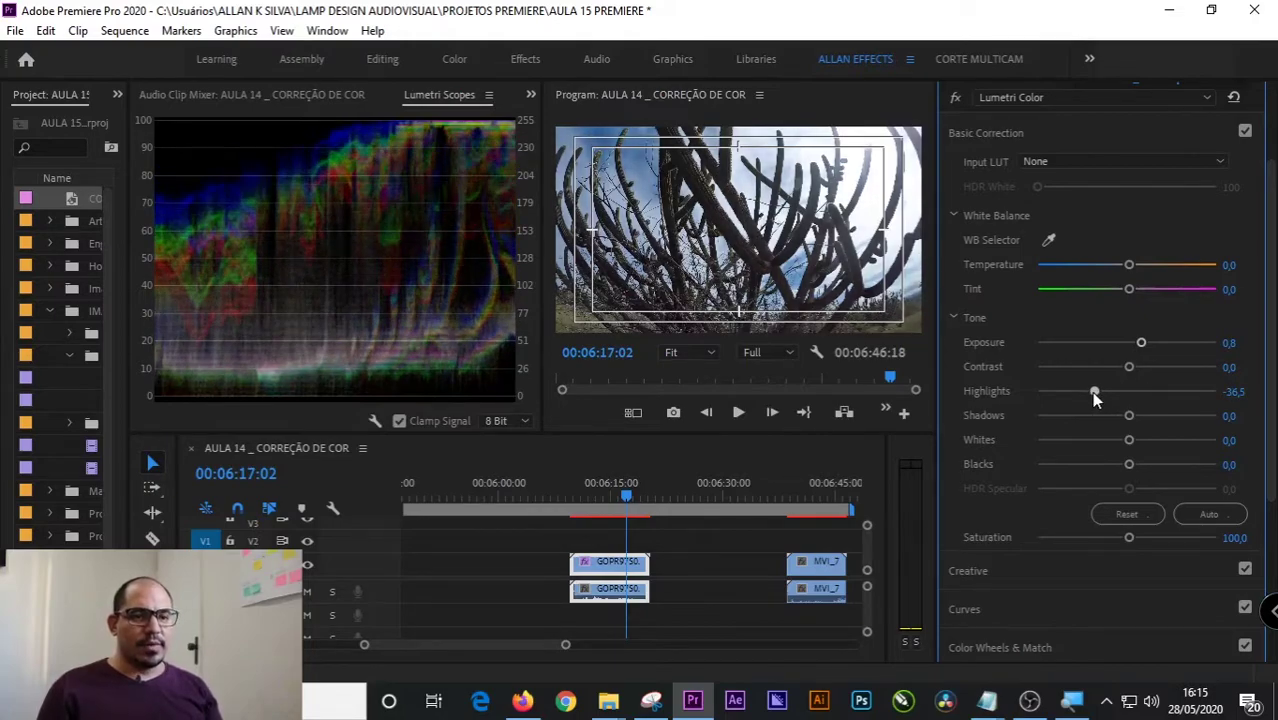
drag(1117, 442, 1162, 429)
- Check the cactus shot in the enlarged program view and set its Contrast to -8,3 and Blacks to -5,2
click(747, 215)
key(grave)
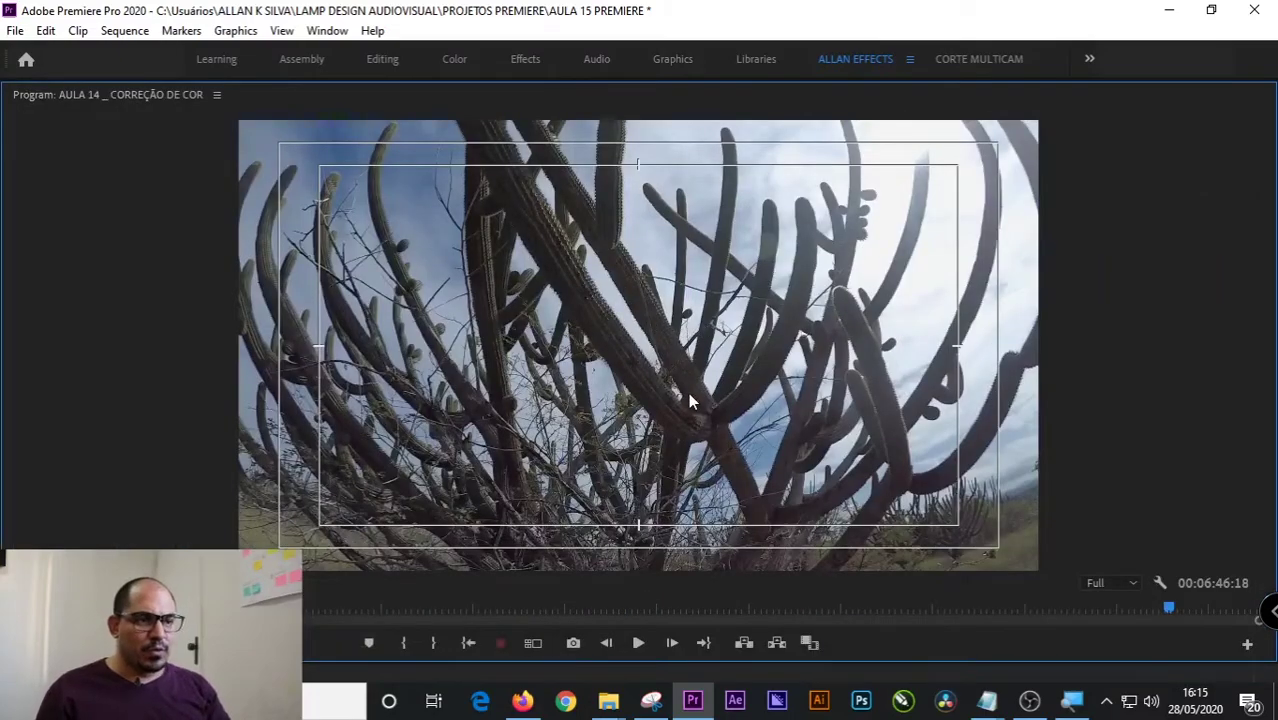
key(grave)
mouse_move(1128, 370)
mouse_down()
mouse_move(1155, 369)
mouse_move(1096, 369)
mouse_move(1119, 369)
mouse_up()
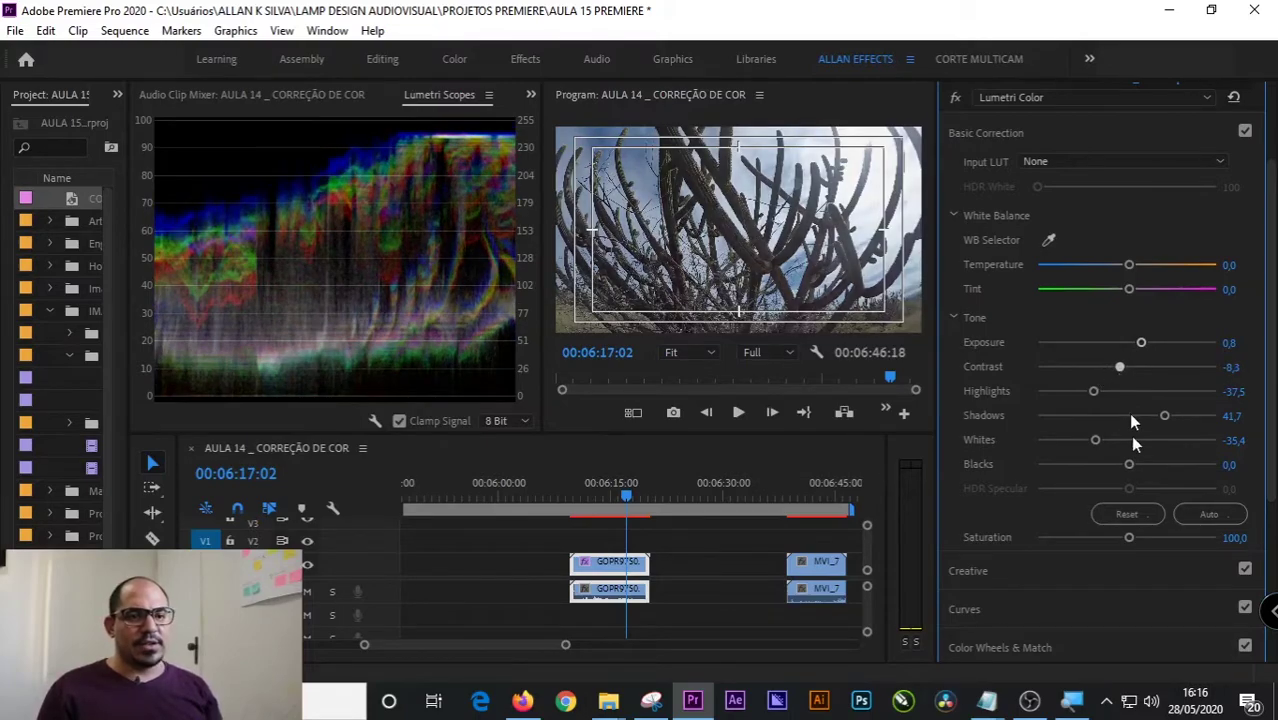
mouse_move(1129, 465)
mouse_down()
mouse_move(1096, 466)
mouse_move(1120, 465)
mouse_up()
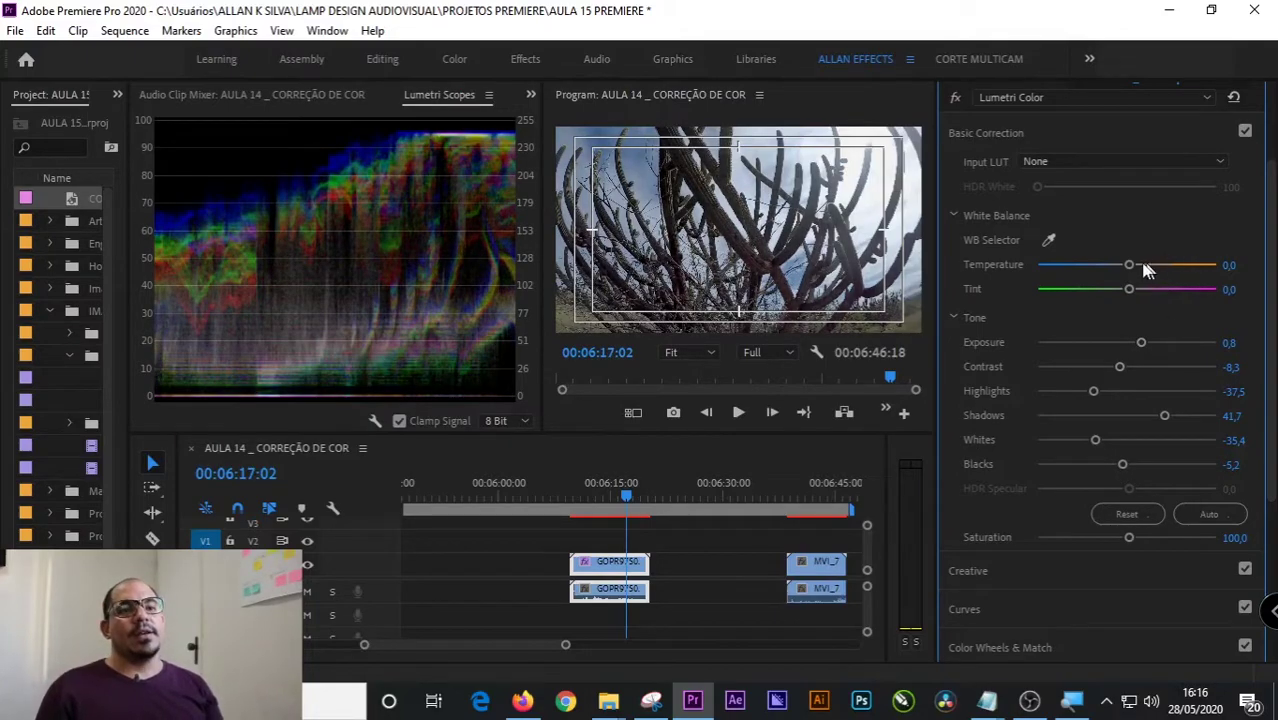
- Set the cactus clip's Temperature to -8,3 and its Saturation to 186,5
mouse_move(1129, 266)
mouse_down()
mouse_move(1118, 266)
mouse_move(1183, 266)
mouse_move(1076, 266)
mouse_move(1139, 266)
mouse_move(1119, 268)
mouse_up()
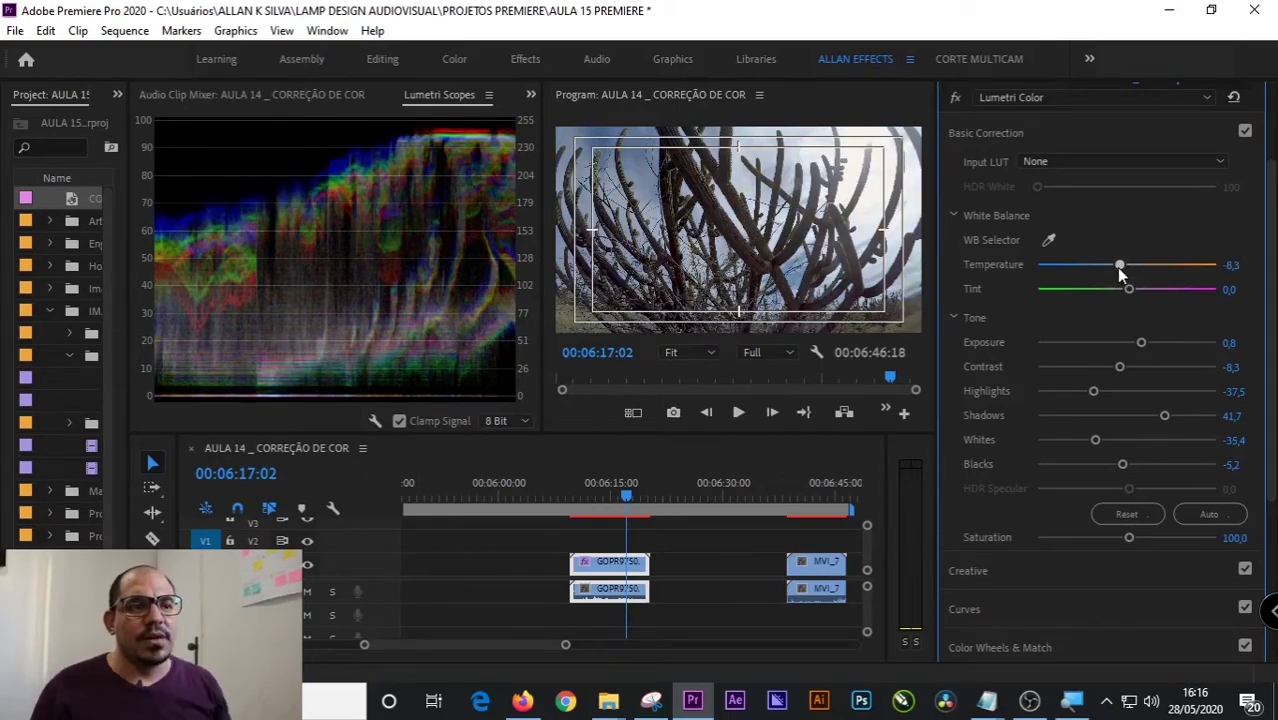
drag(1266, 275, 1268, 405)
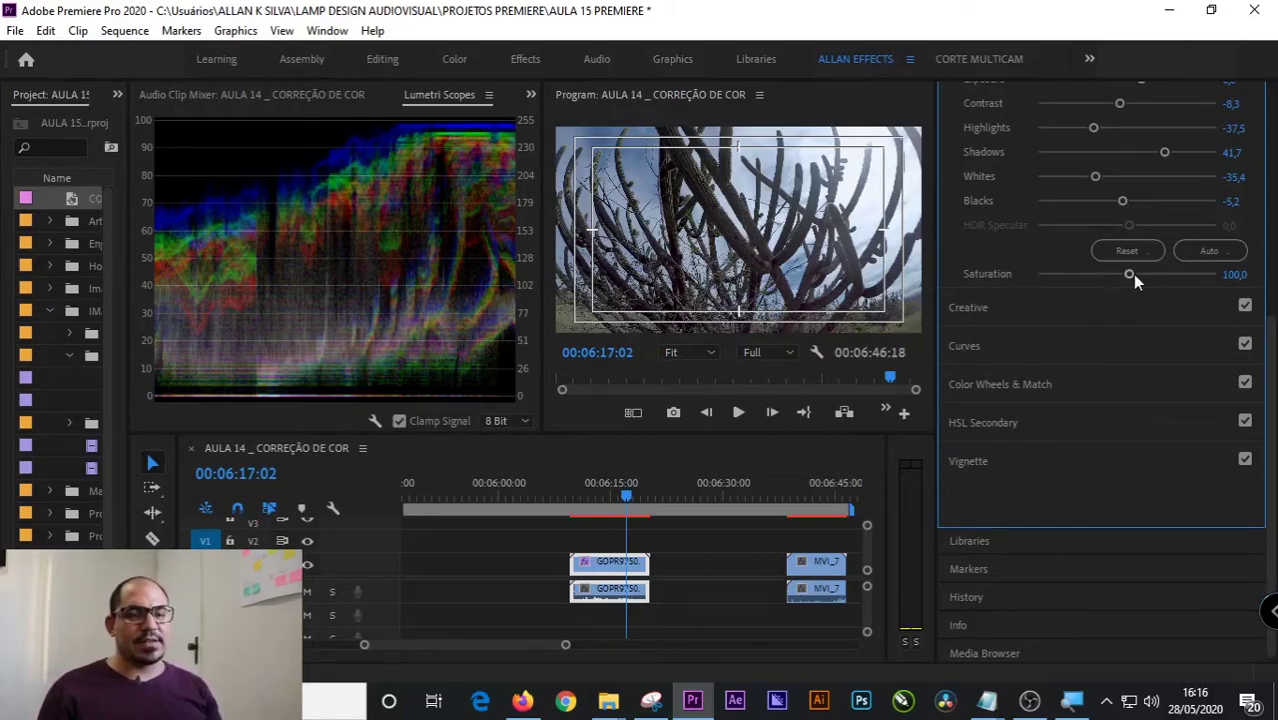
drag(1130, 276, 1205, 278)
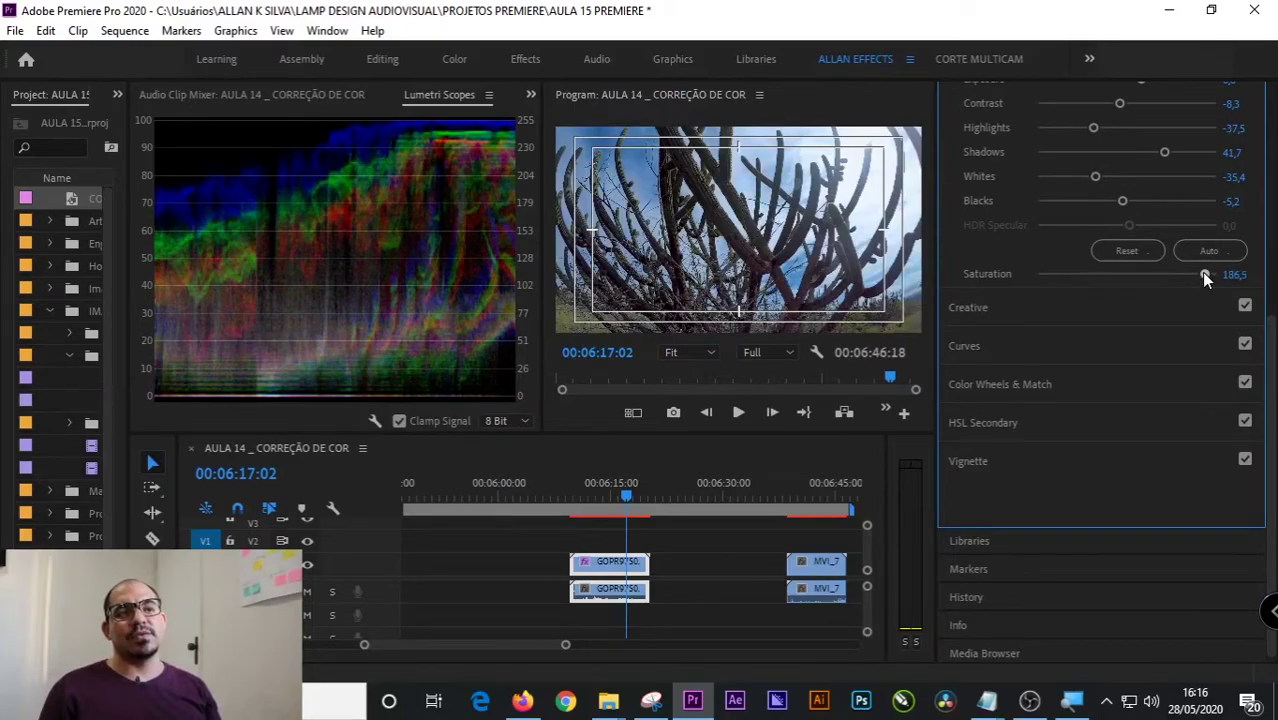
- Compare the cactus shot with and without the Lumetri Color effect and play the corrected clip in the enlarged program view
drag(1270, 318, 1247, 117)
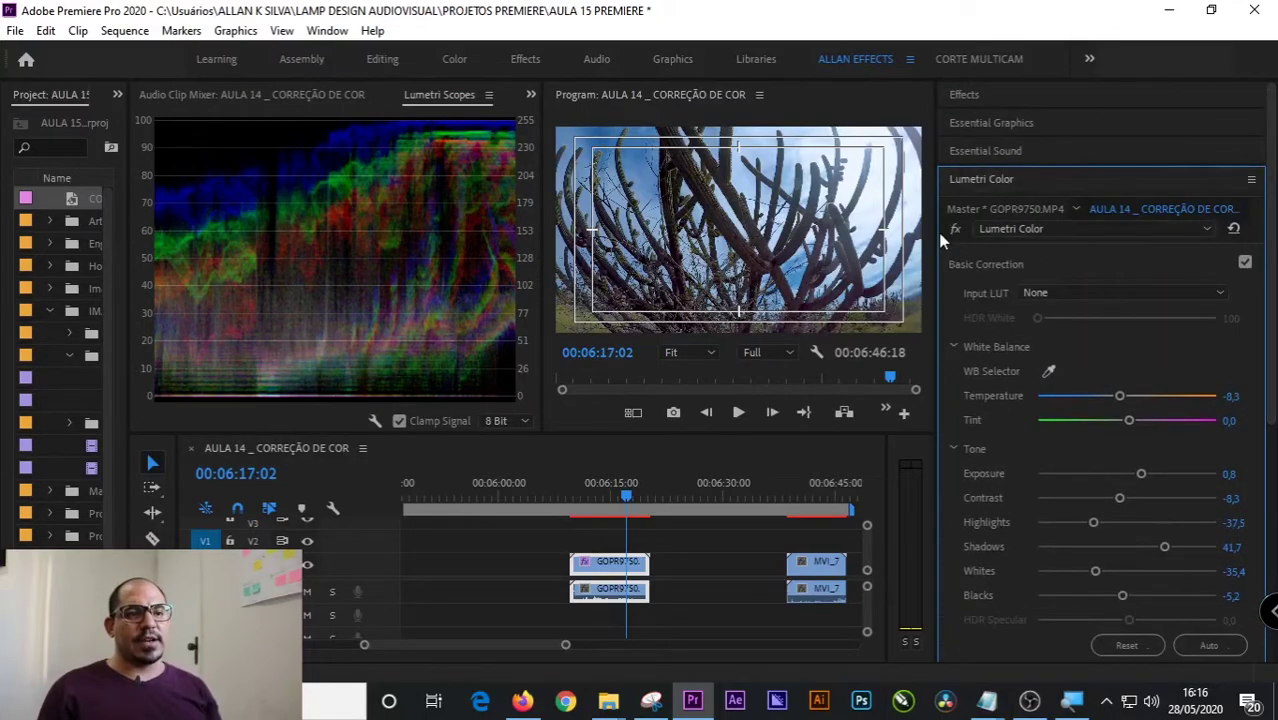
click(958, 231)
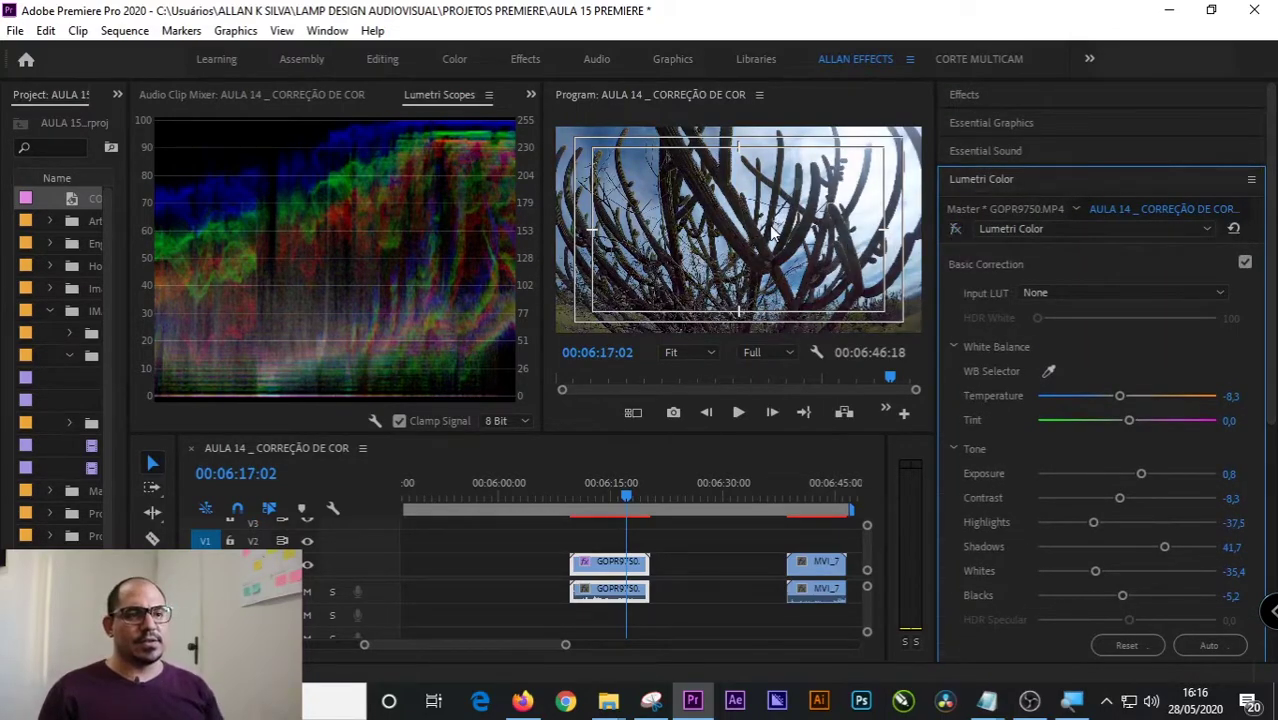
key(grave)
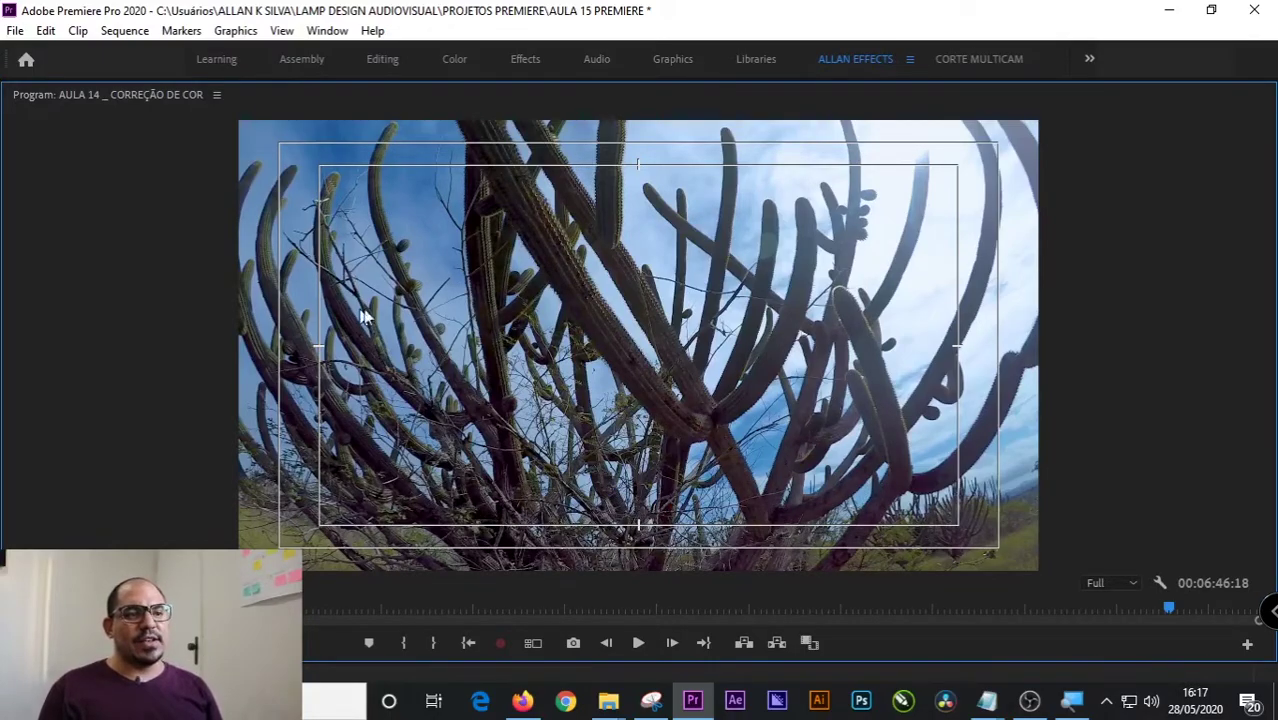
key(space)
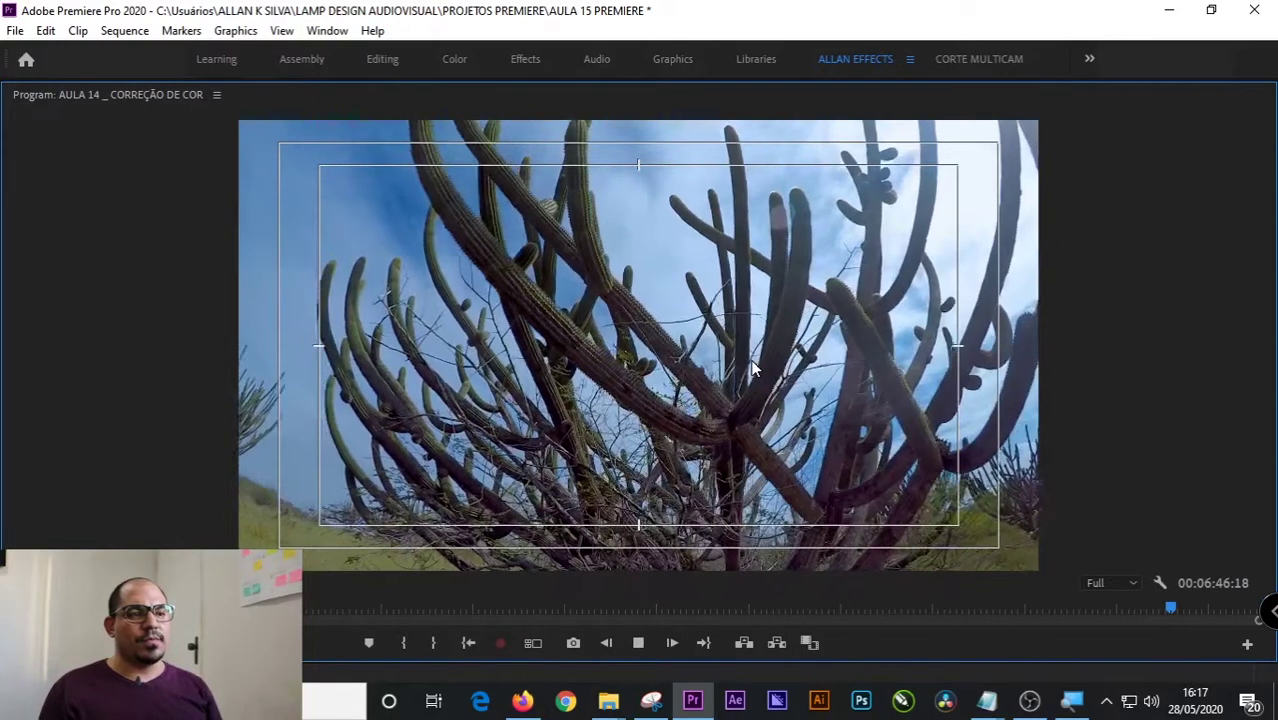
key(space)
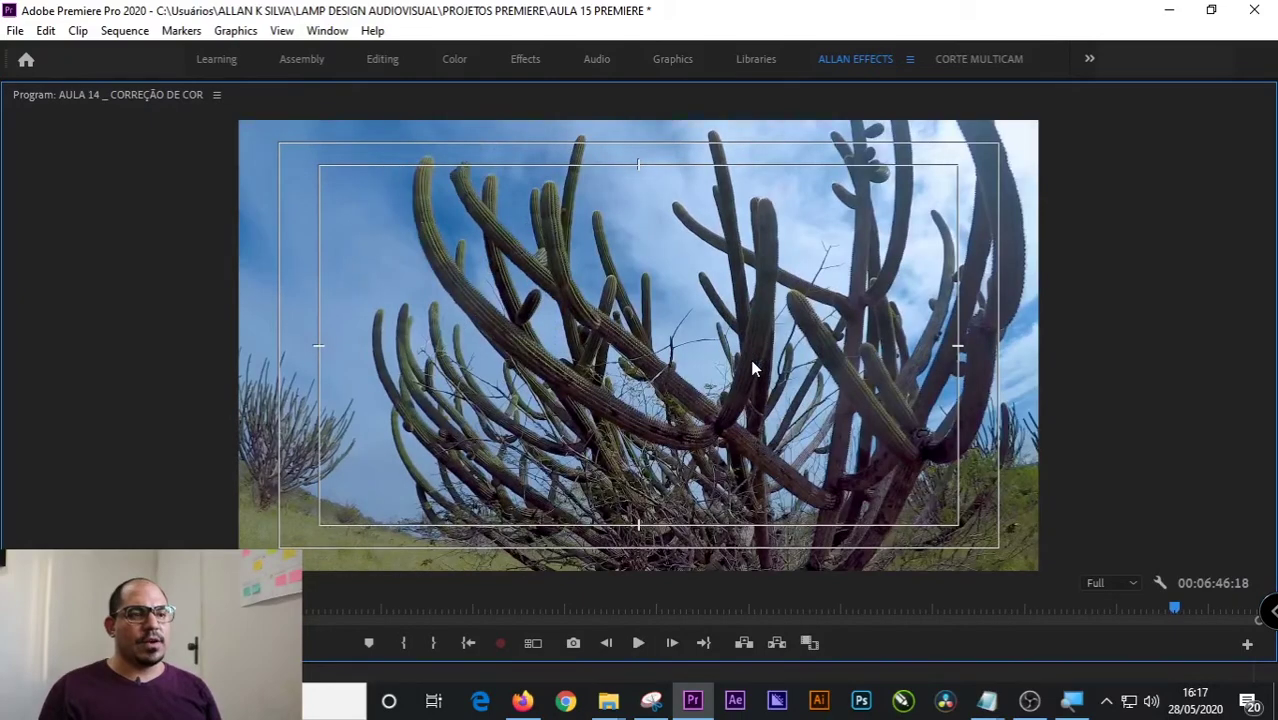
key(space)
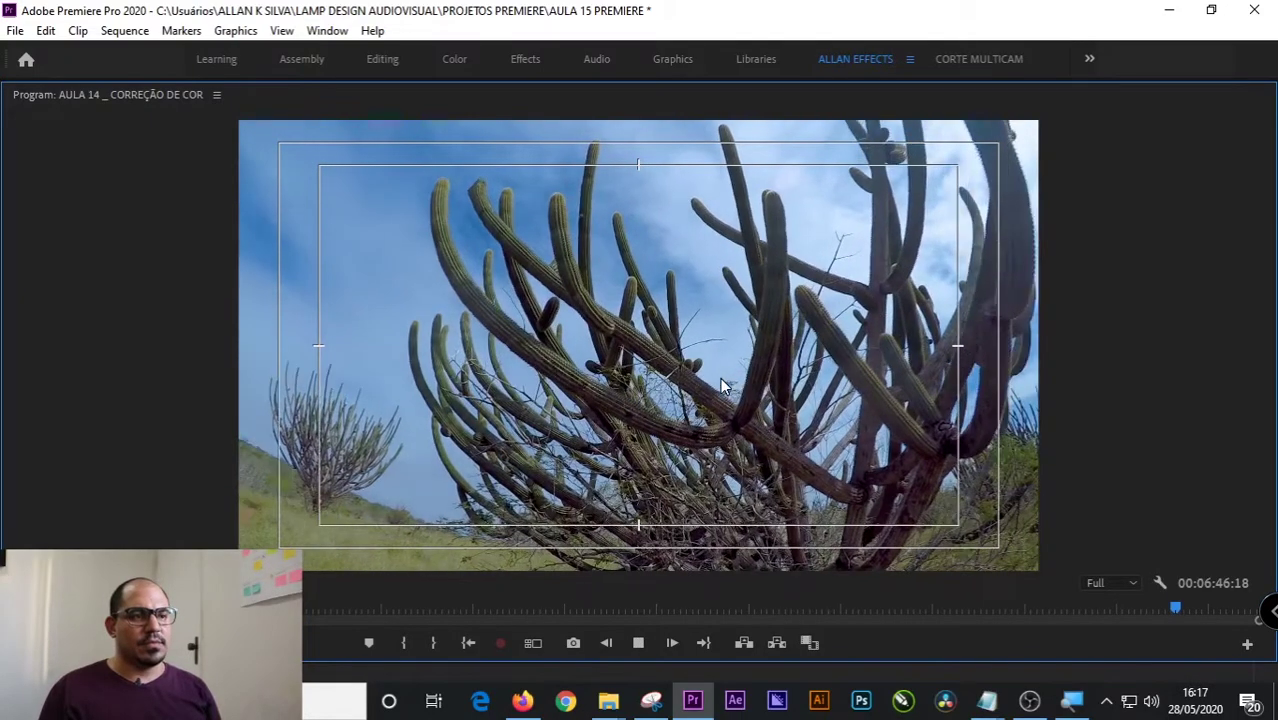
key(grave)
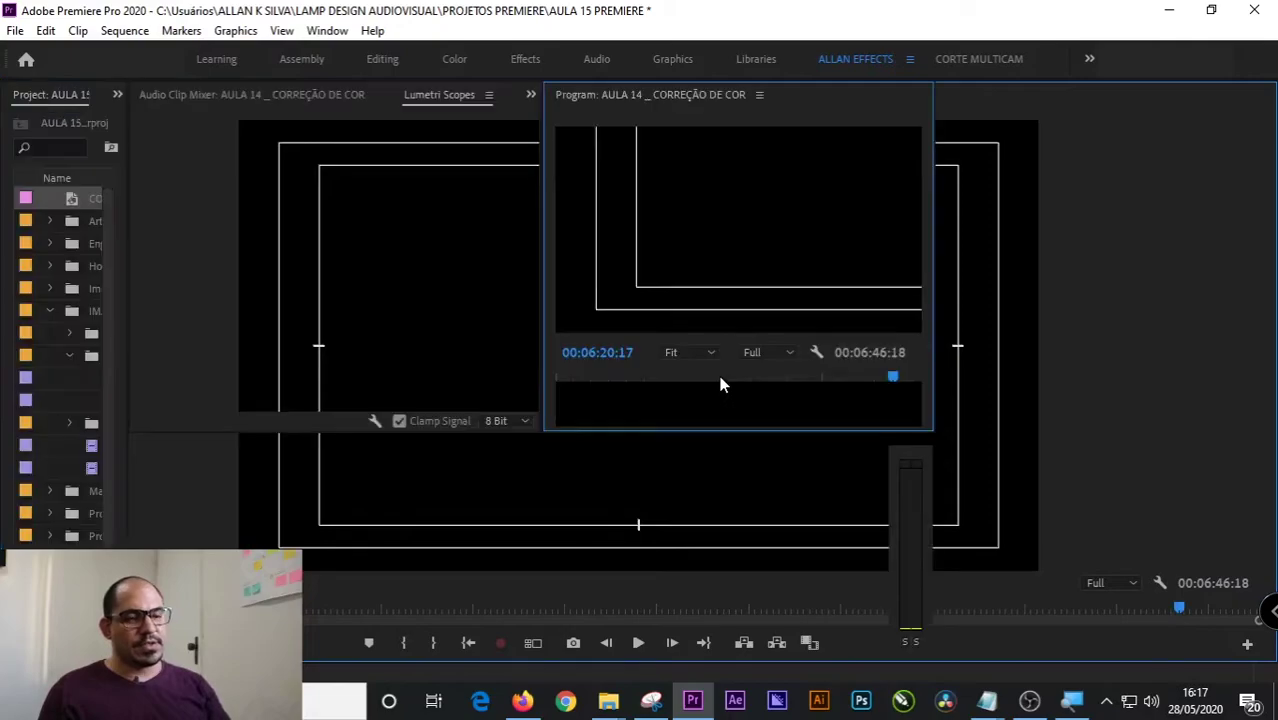
key(space)
- Go to the MVI_7526 trail shot at 00:06:43:15 and examine its picture and Lumetri Scopes waveform enlarged
drag(661, 500, 767, 497)
scroll(813, 520, down, 2)
scroll(811, 527, up, 2)
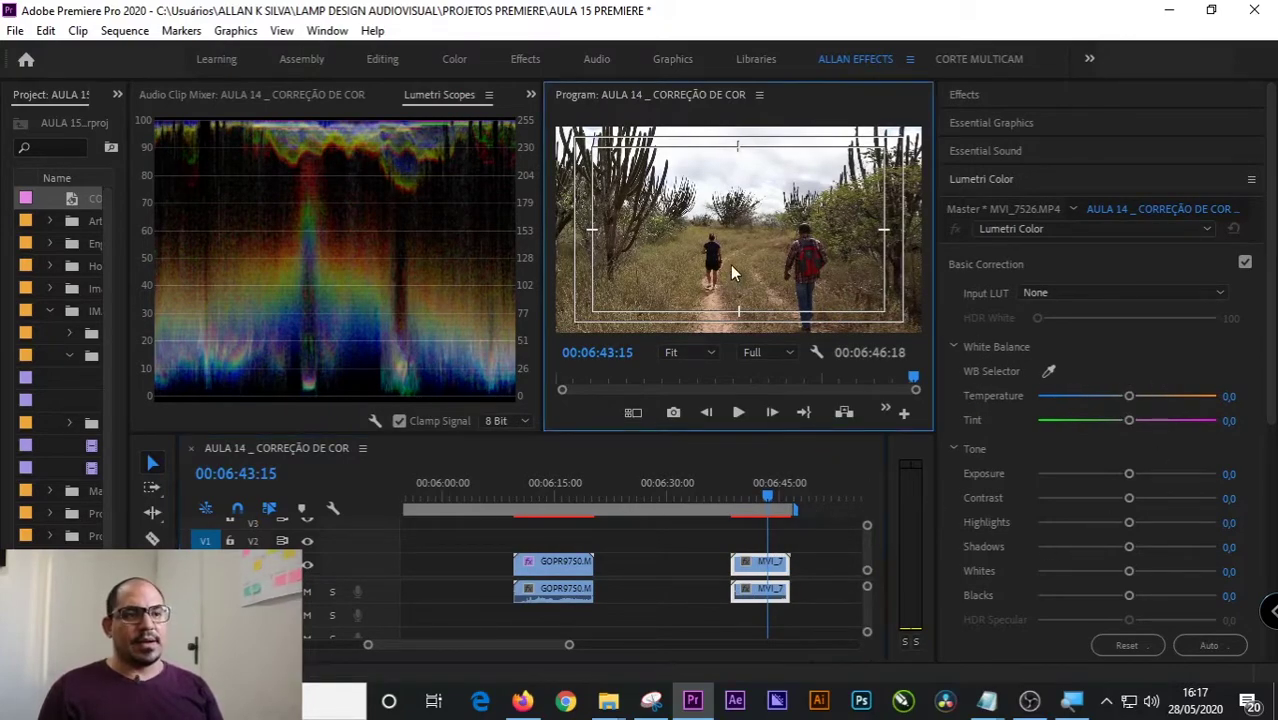
key(grave)
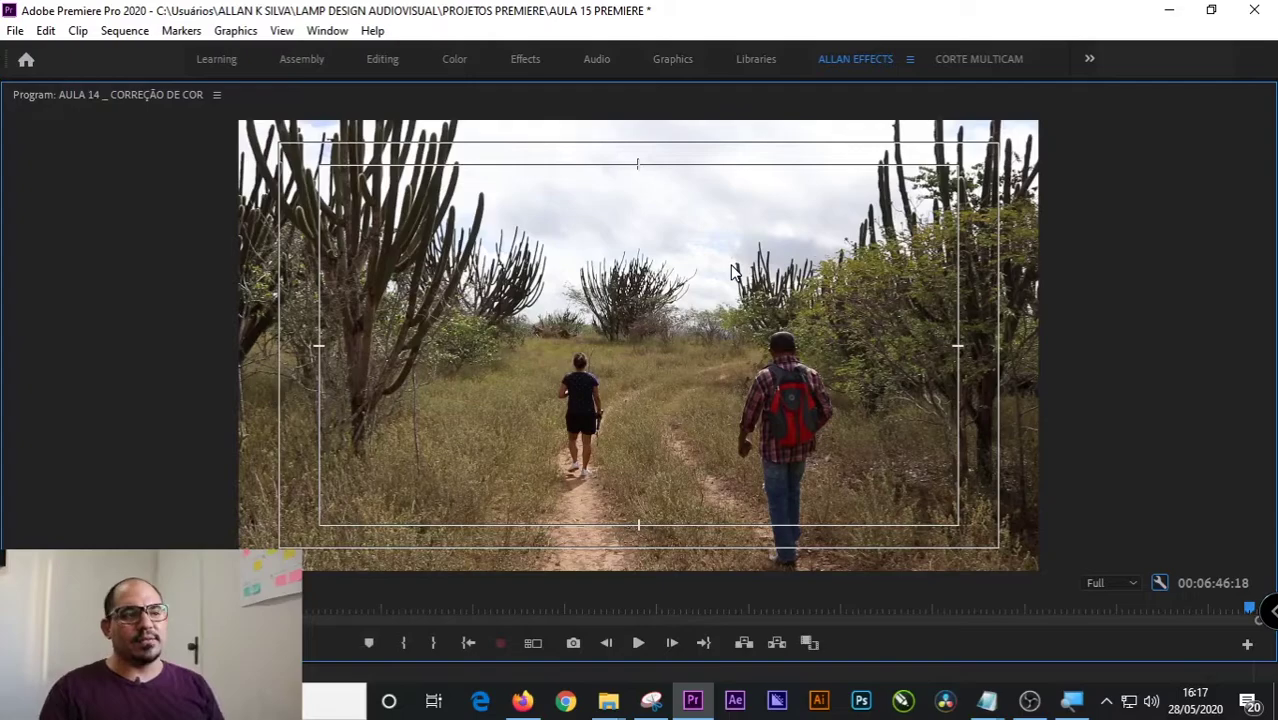
key(grave)
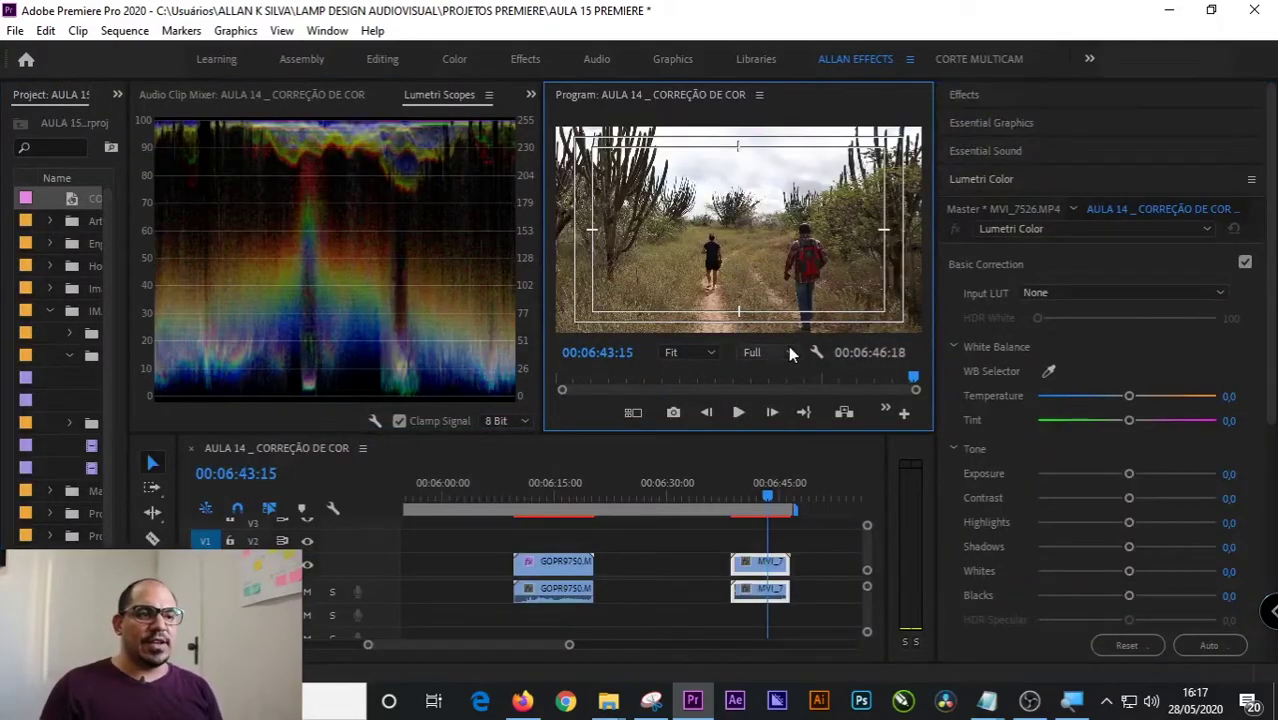
click(306, 242)
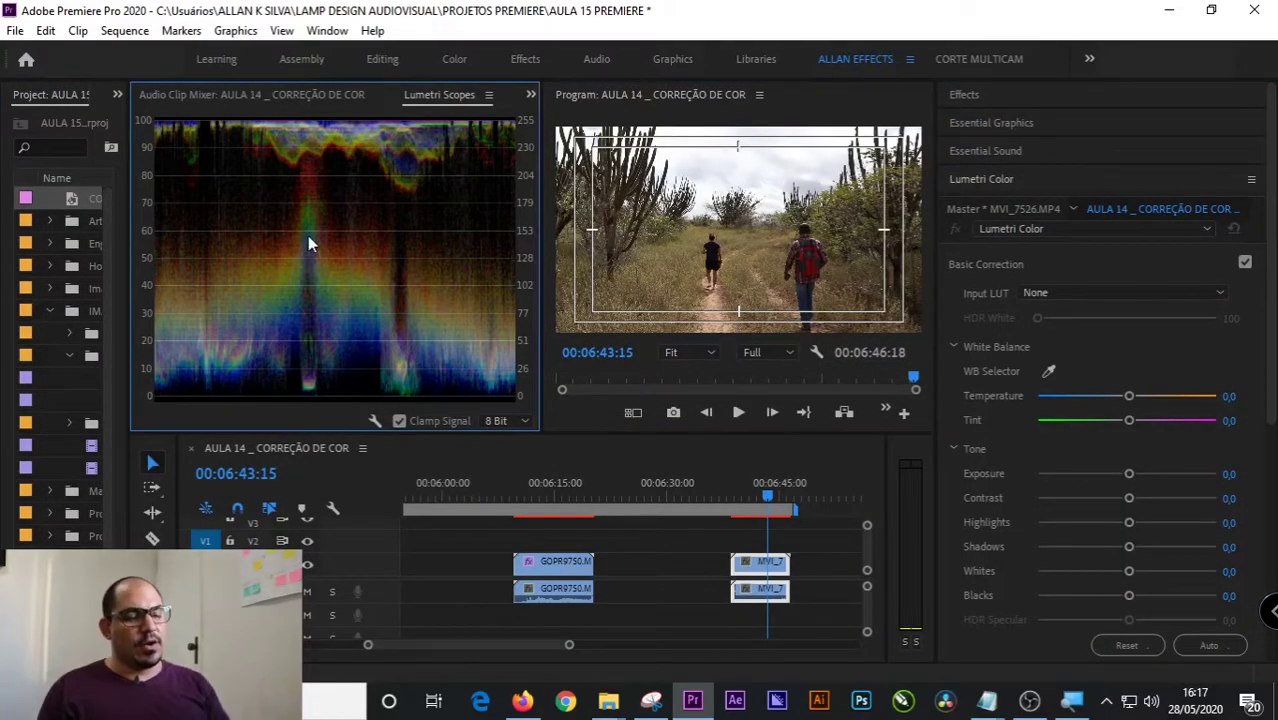
key(grave)
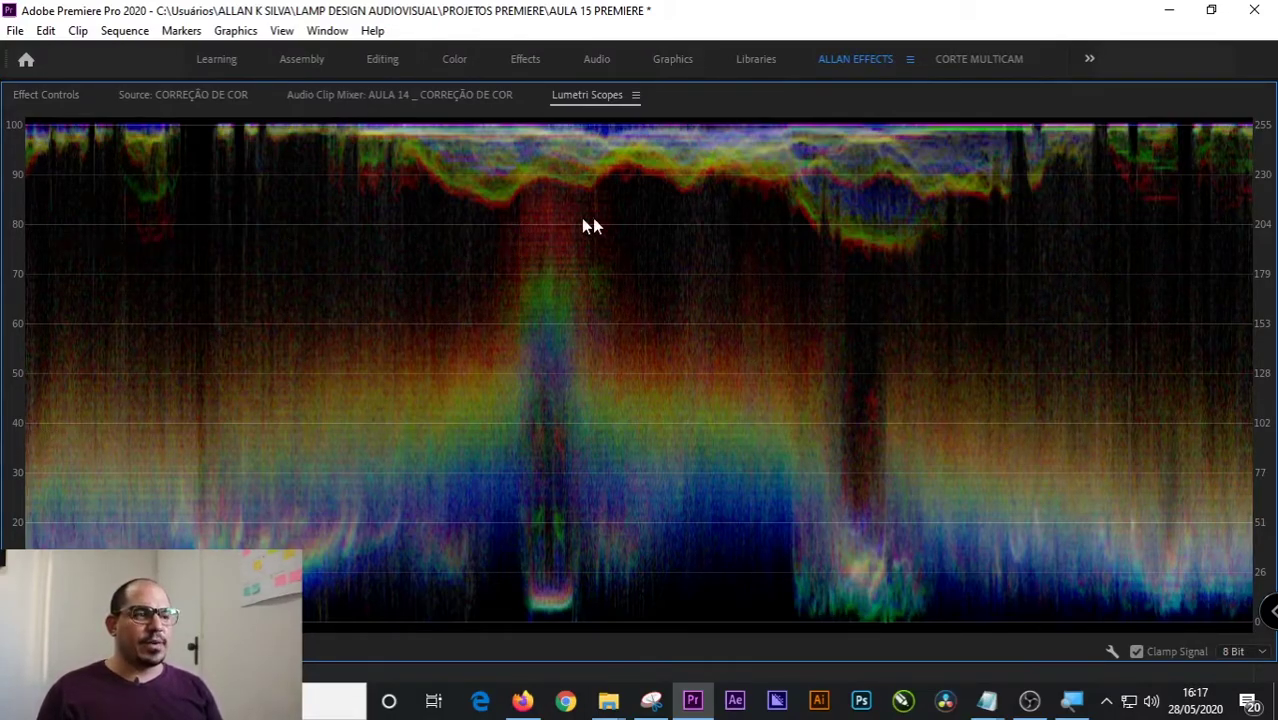
key(grave)
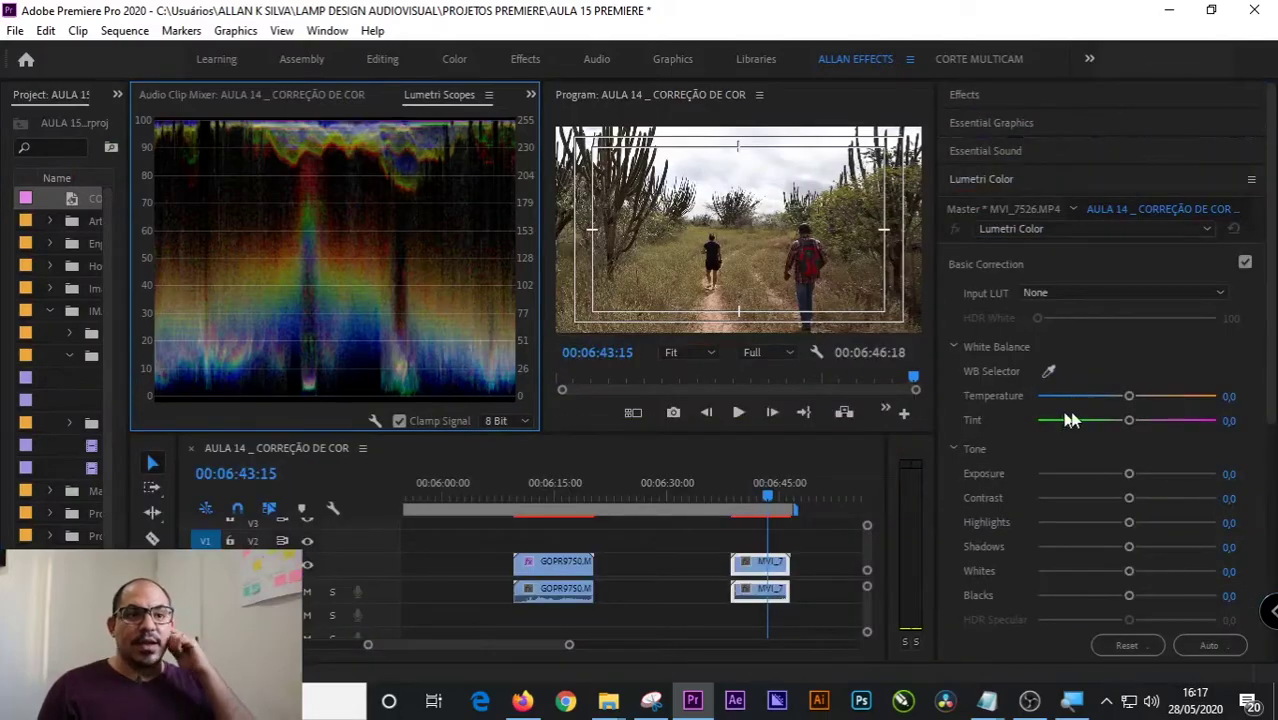
- Set the MVI_7526 clip's Temperature to -26,0 and check the trail shot in the enlarged program view
drag(1129, 396, 1103, 396)
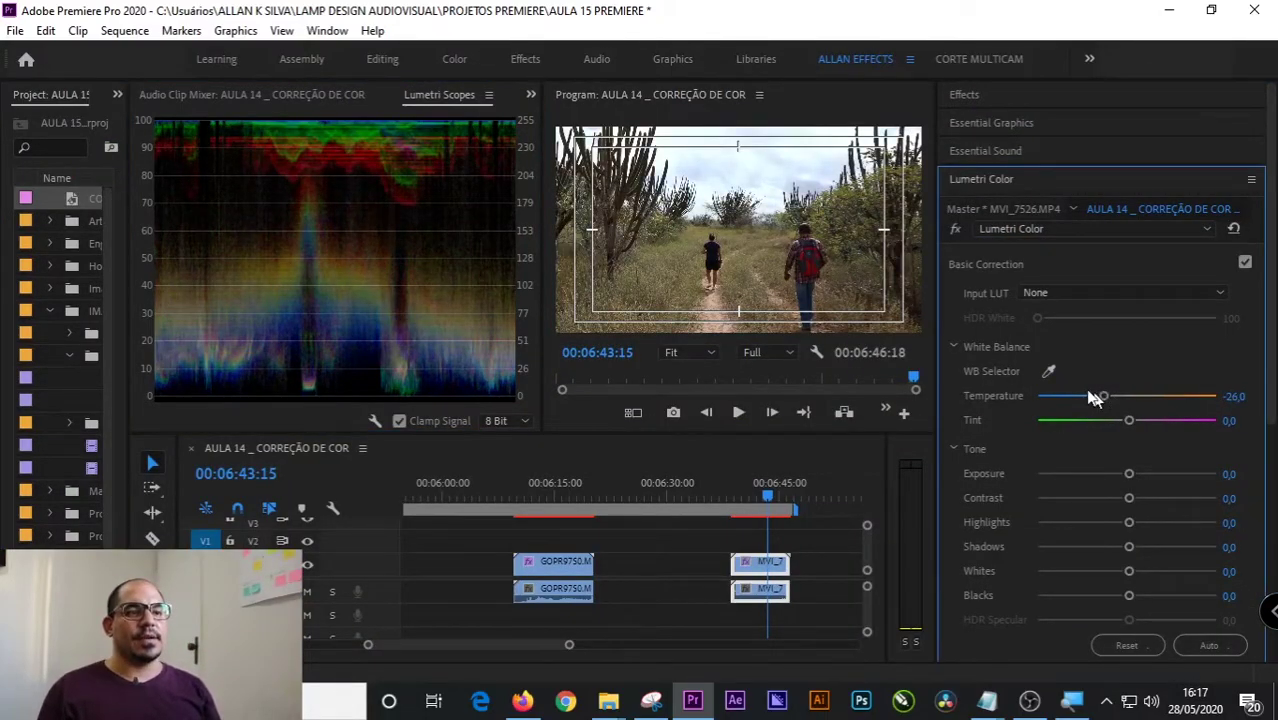
click(778, 232)
key(grave)
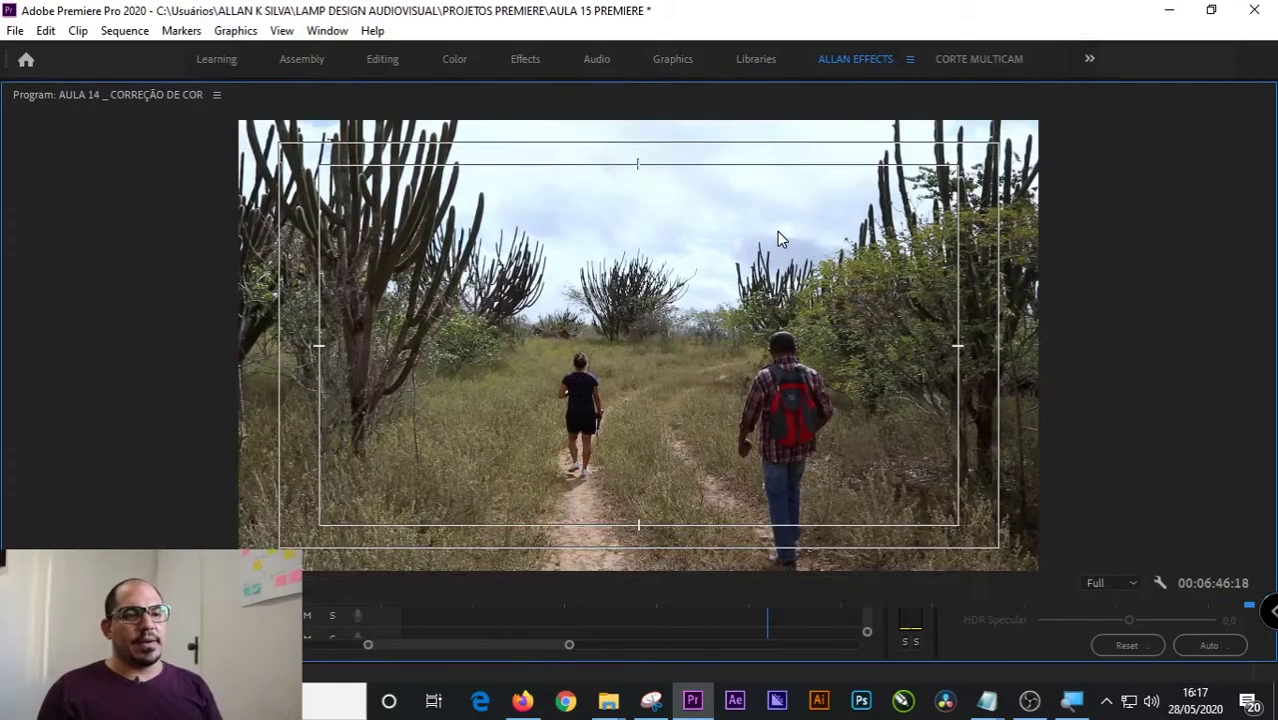
key(grave)
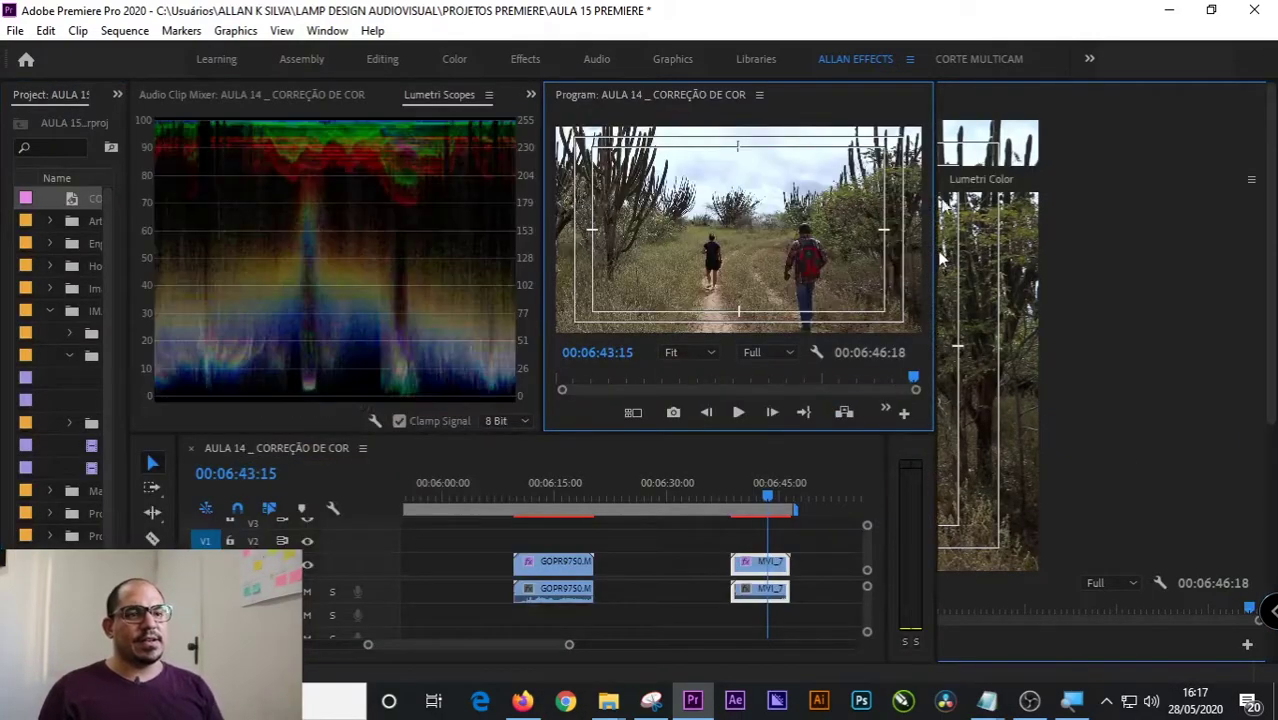
click(736, 235)
key(grave)
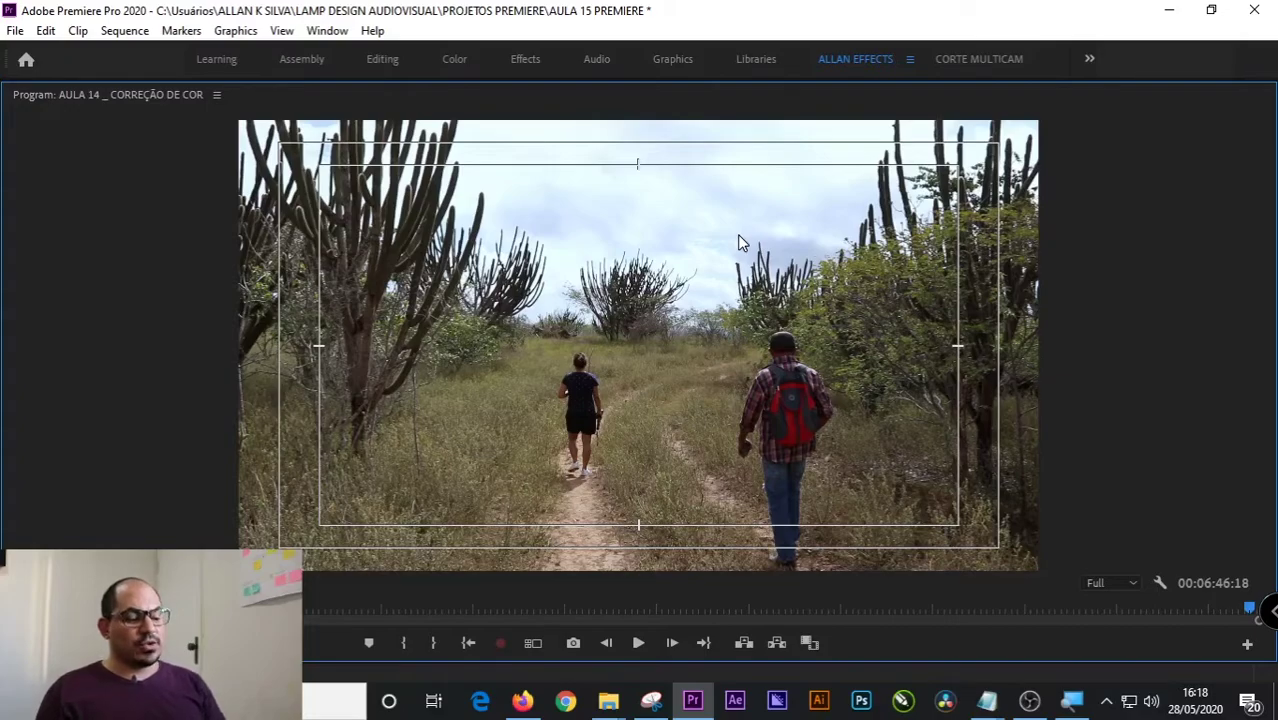
key(grave)
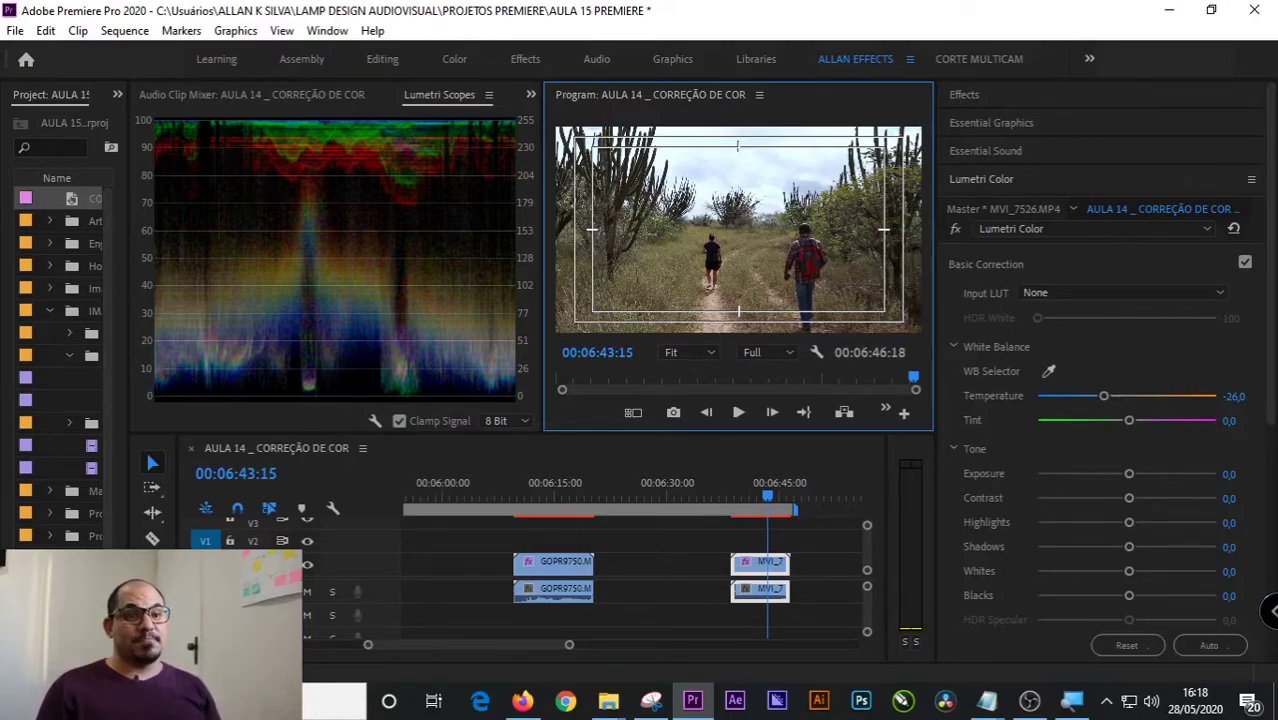
- Set the MVI_7526 clip's Exposure to -0,4, Contrast -37,5, Highlights 31,3, Shadows 26,0, Whites 21,9, Blacks -13,5 and Saturation 134,4
drag(1274, 412, 1270, 477)
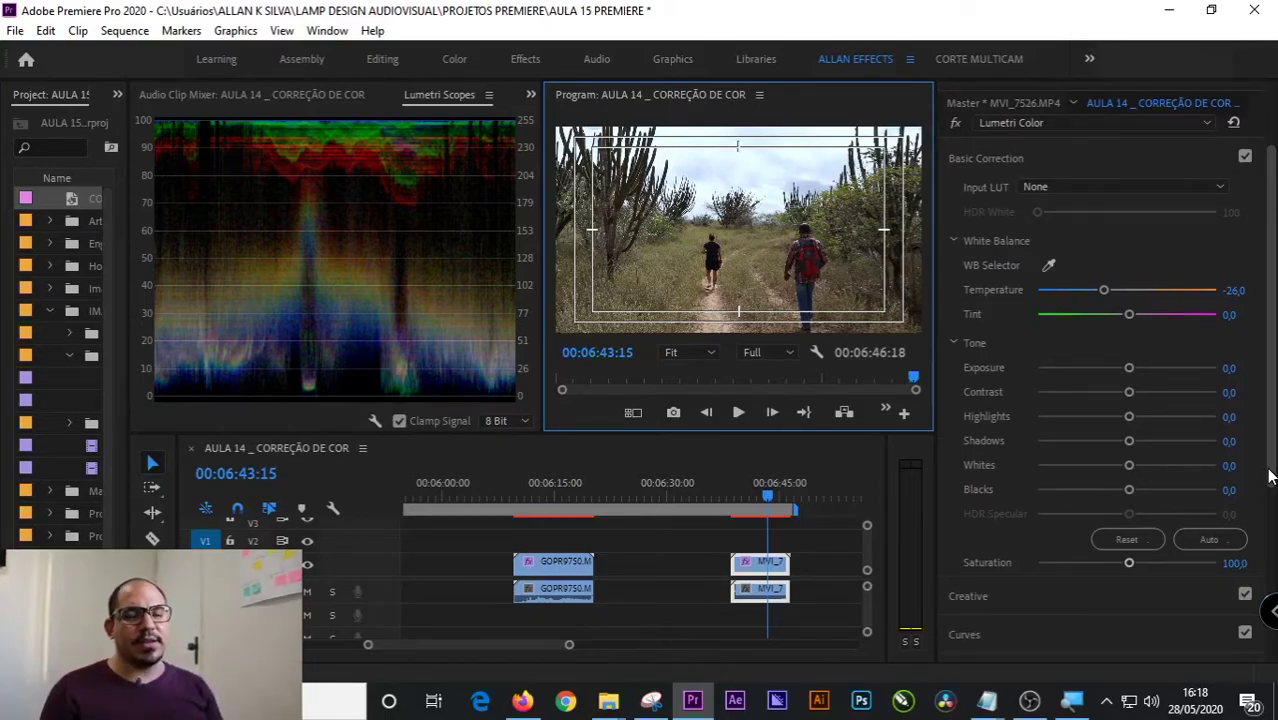
drag(1129, 370, 1121, 371)
drag(1132, 464, 1115, 488)
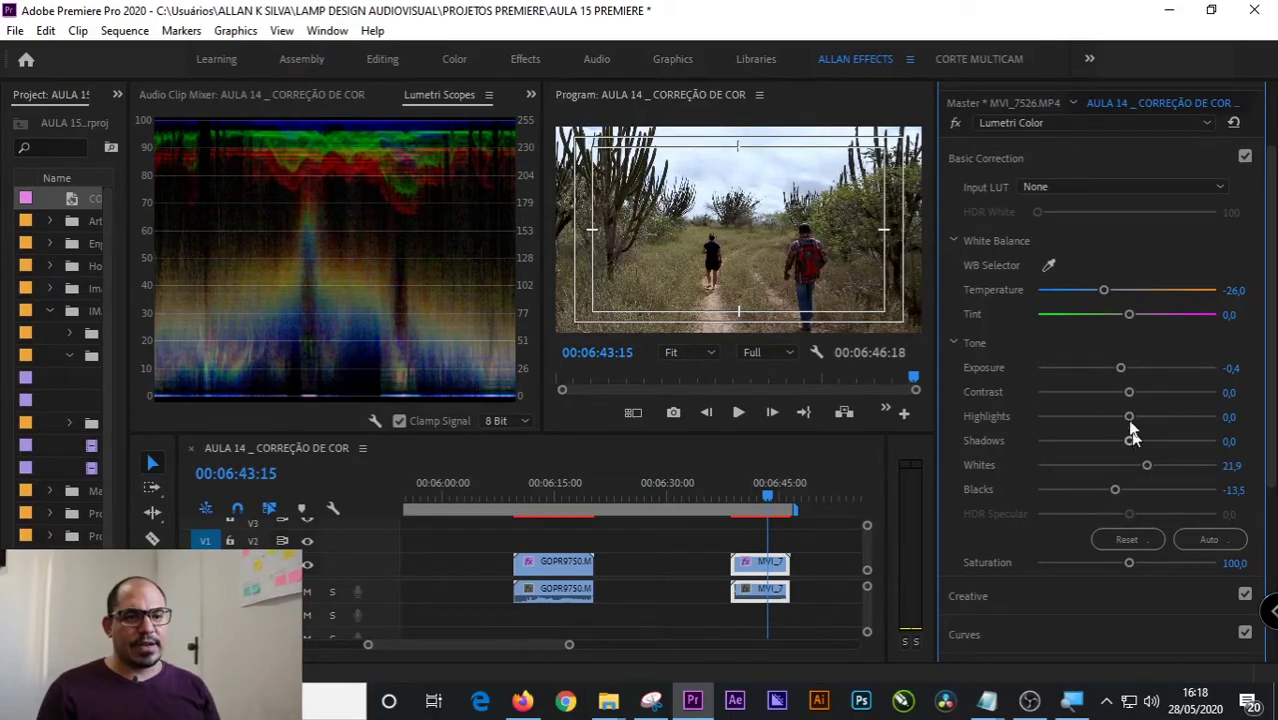
drag(1127, 393, 1155, 416)
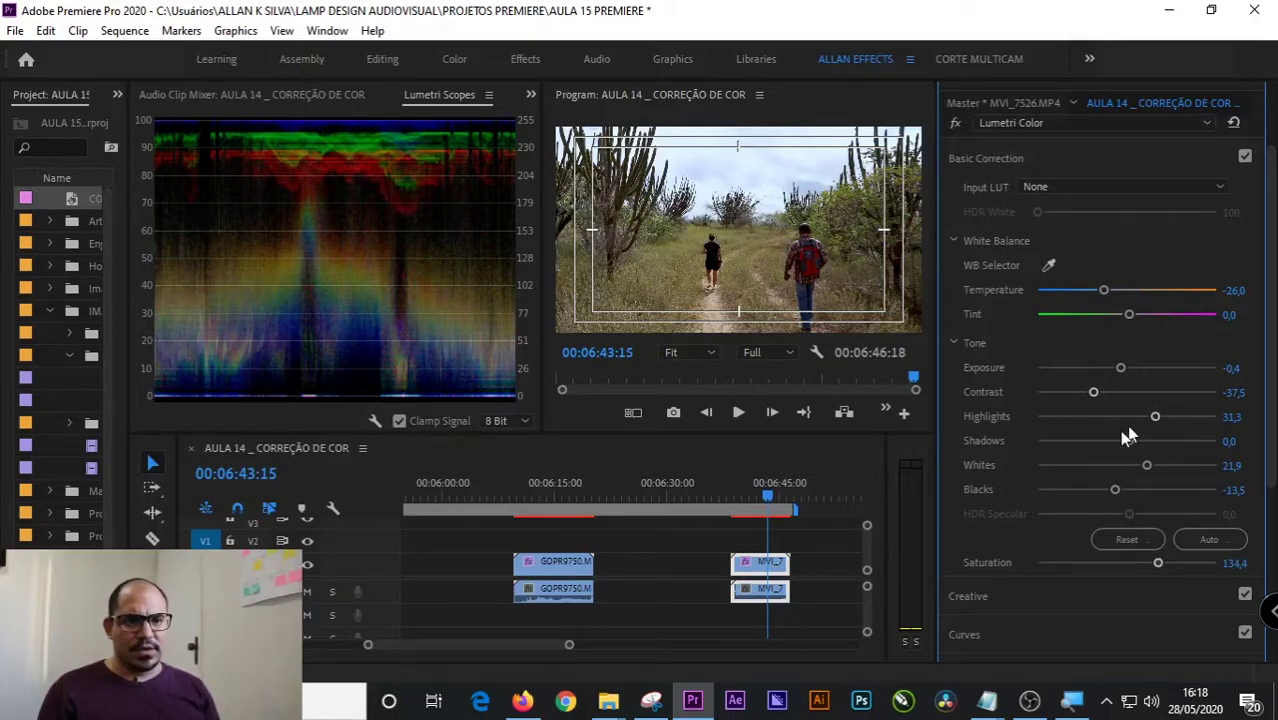
drag(1129, 441, 1153, 443)
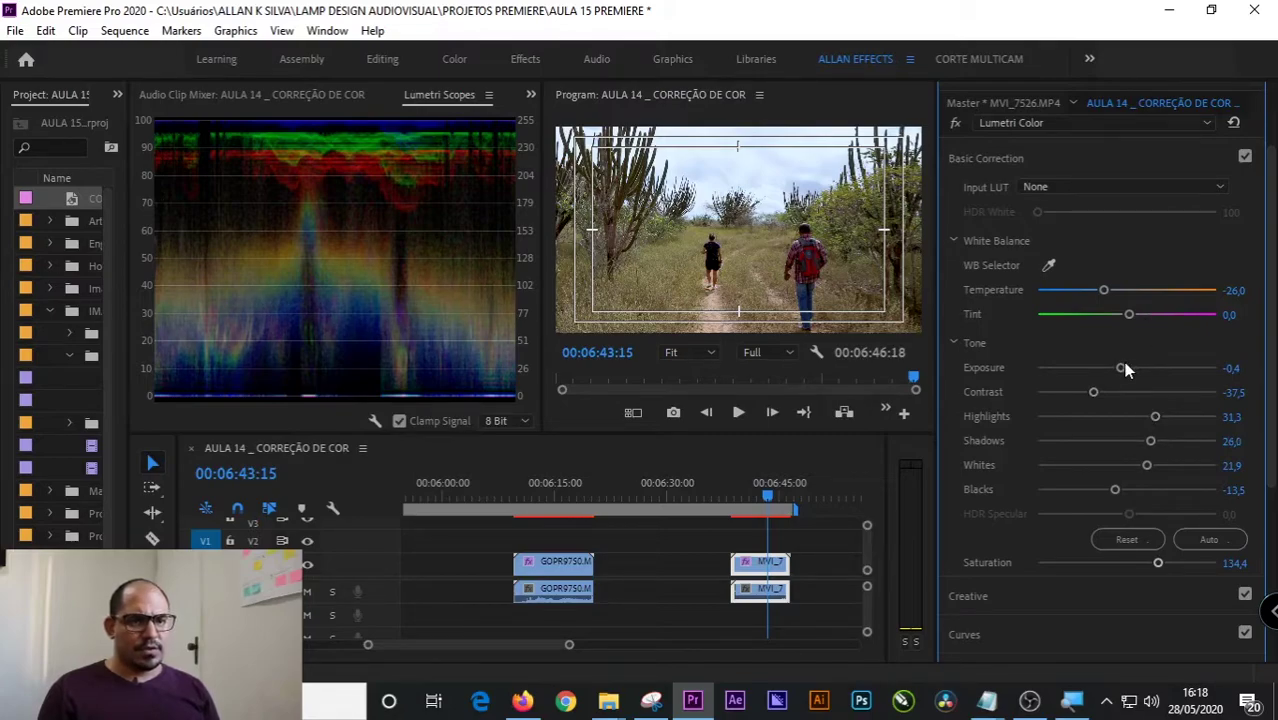
- Refine the trail clip's correction with Exposure -0,6, Whites 46,9, Saturation 150,0 and Temperature -33,3
drag(1122, 369, 1116, 368)
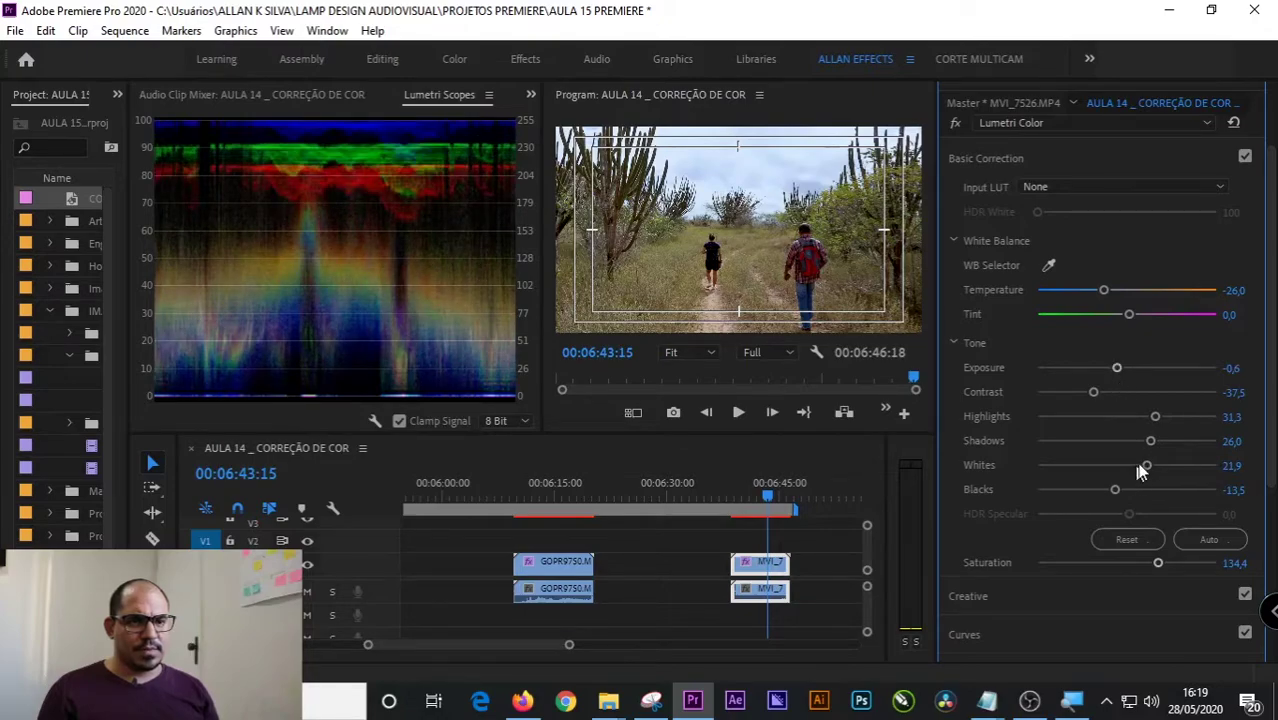
drag(1165, 467, 1171, 468)
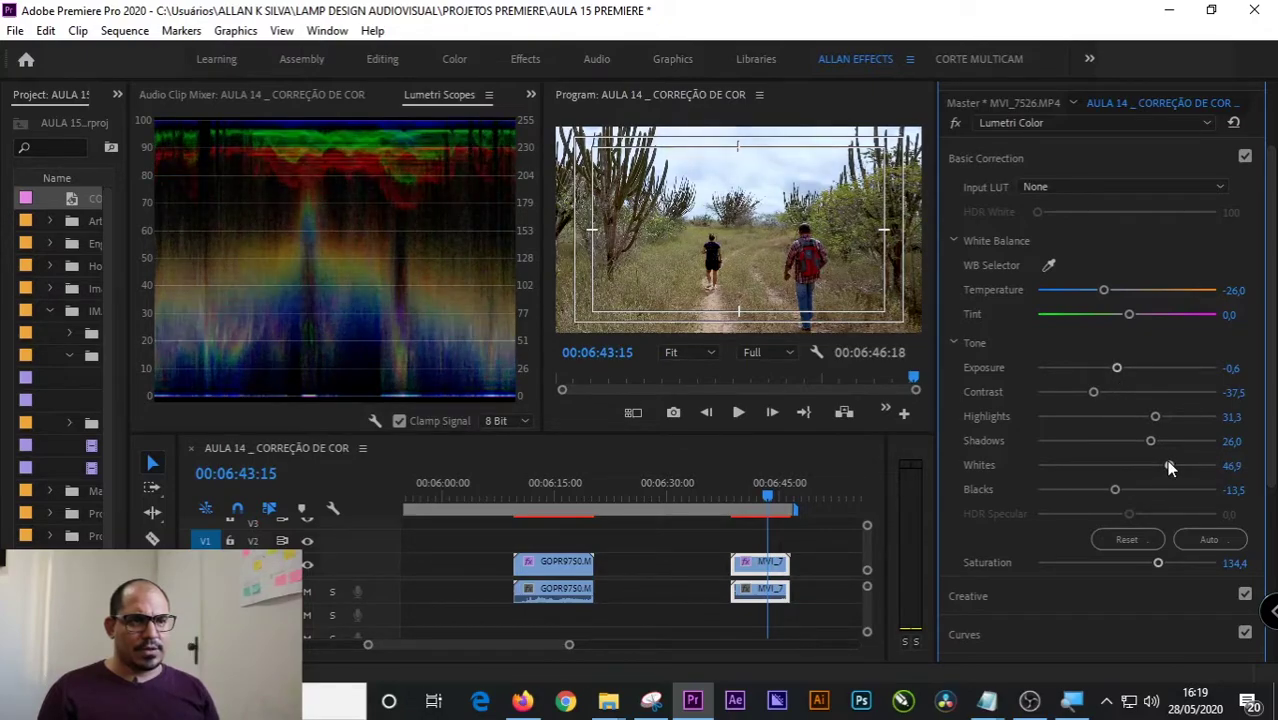
drag(1158, 562, 1172, 566)
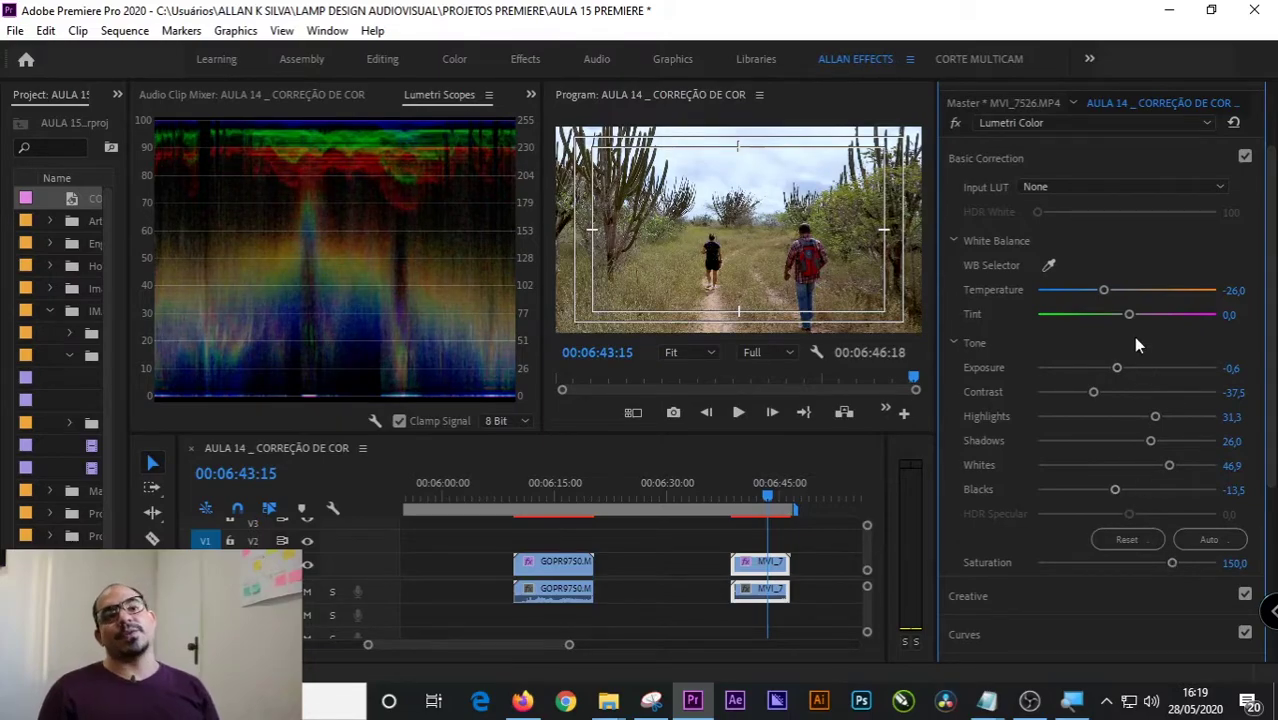
drag(1102, 289, 1098, 290)
- Compare the trail shot with and without the Lumetri Color effect in the enlarged program view and play the corrected clip
click(797, 278)
key(grave)
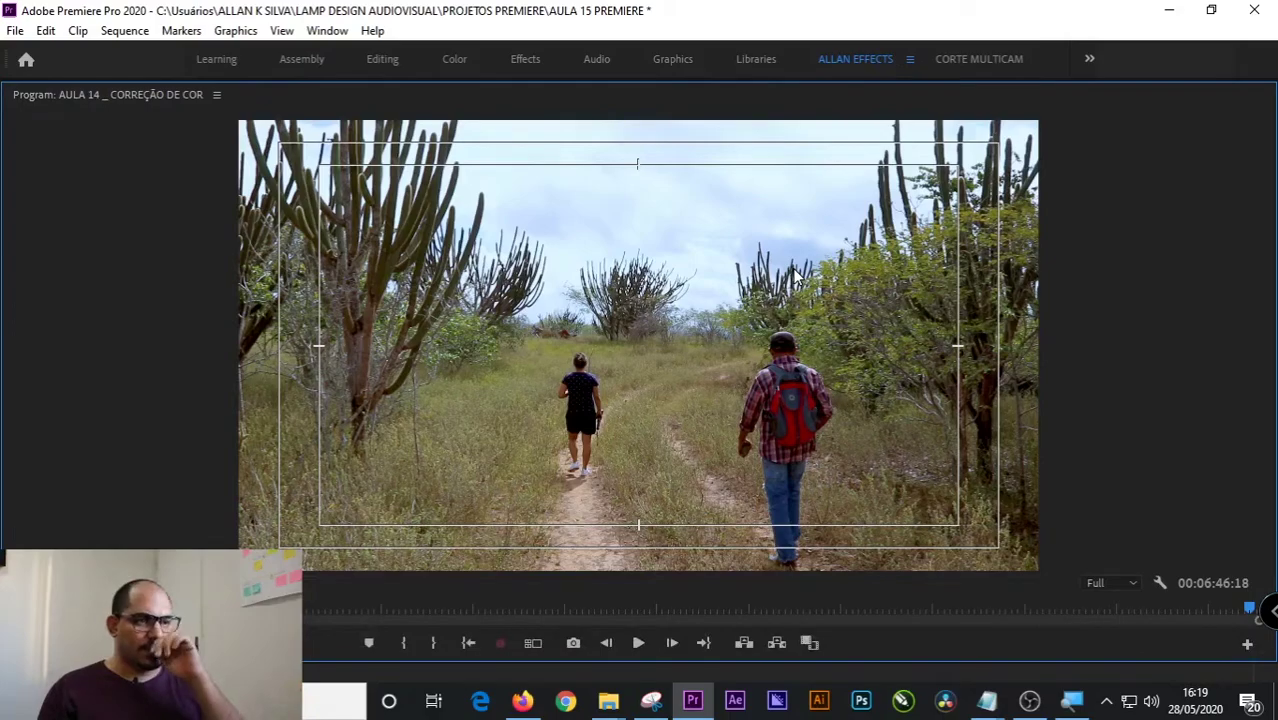
key(grave)
click(955, 123)
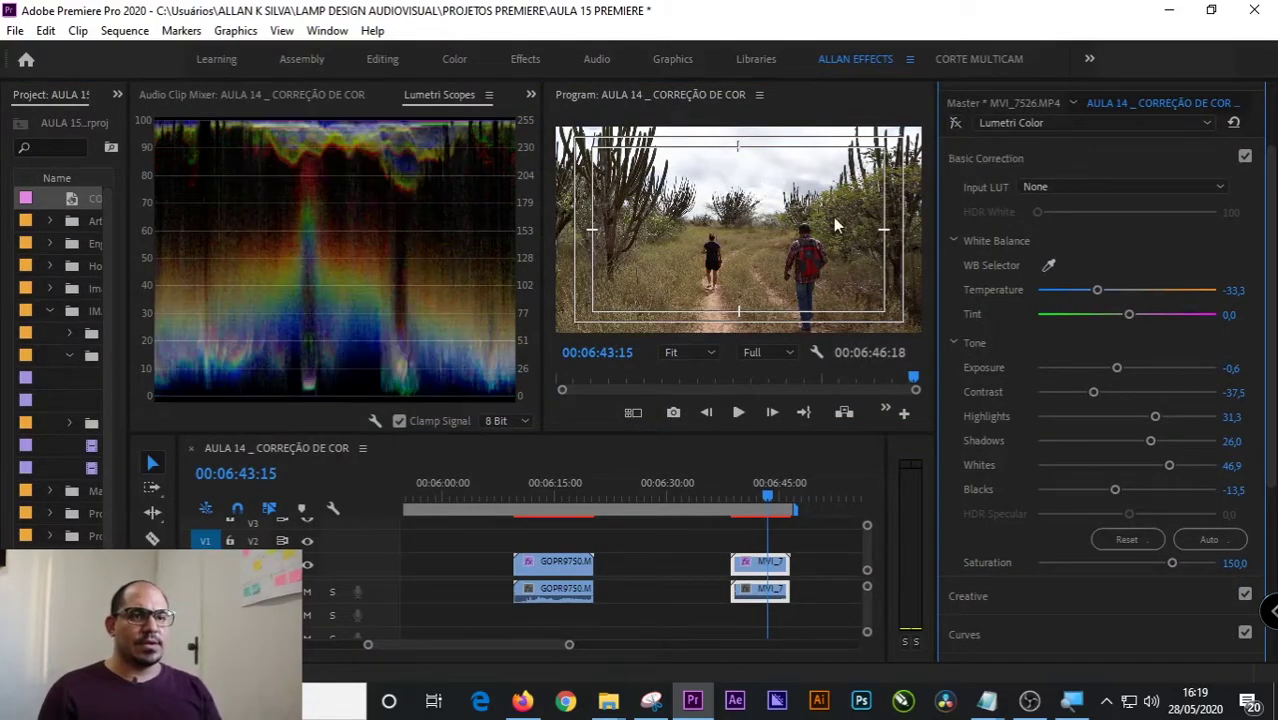
key(grave)
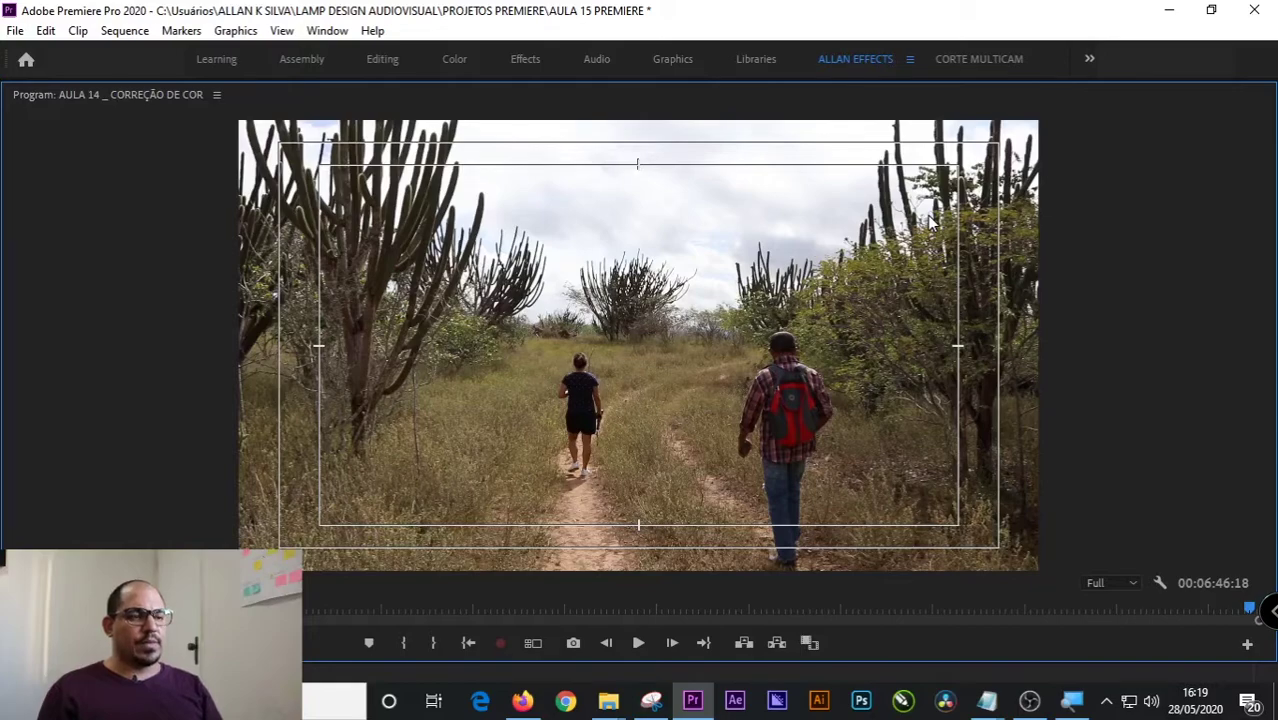
key(ctrl+z)
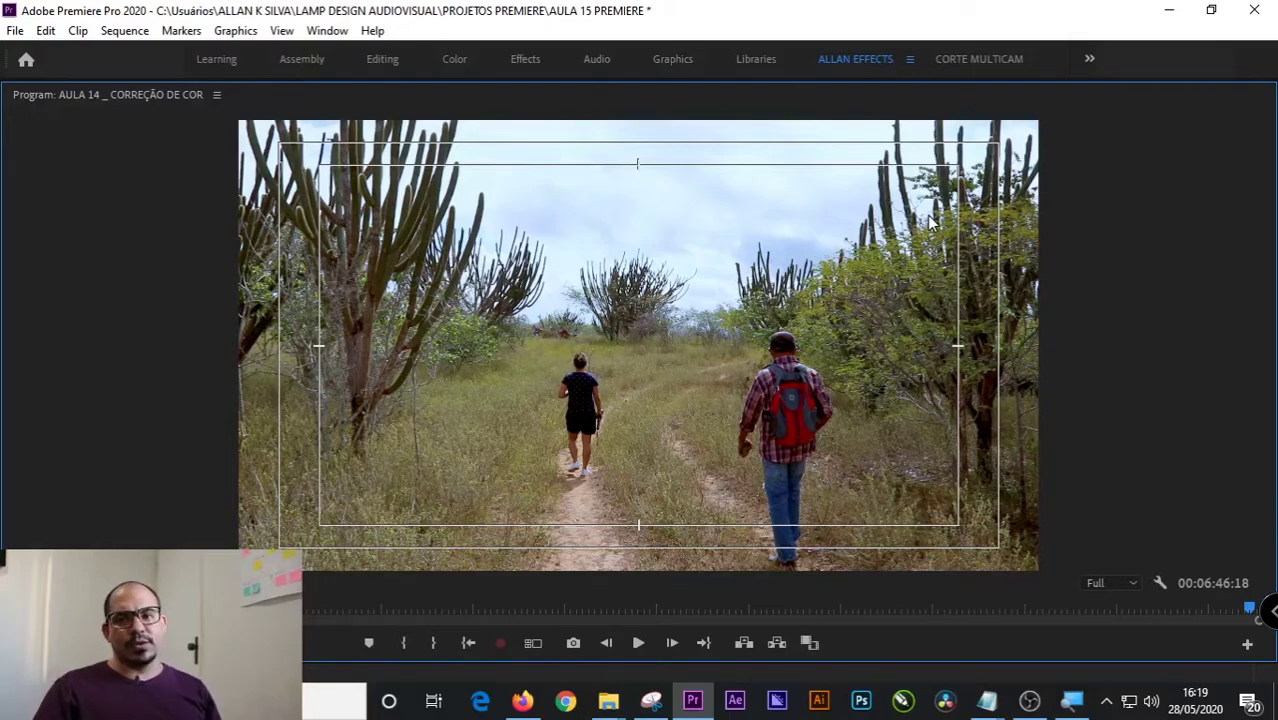
key(space)
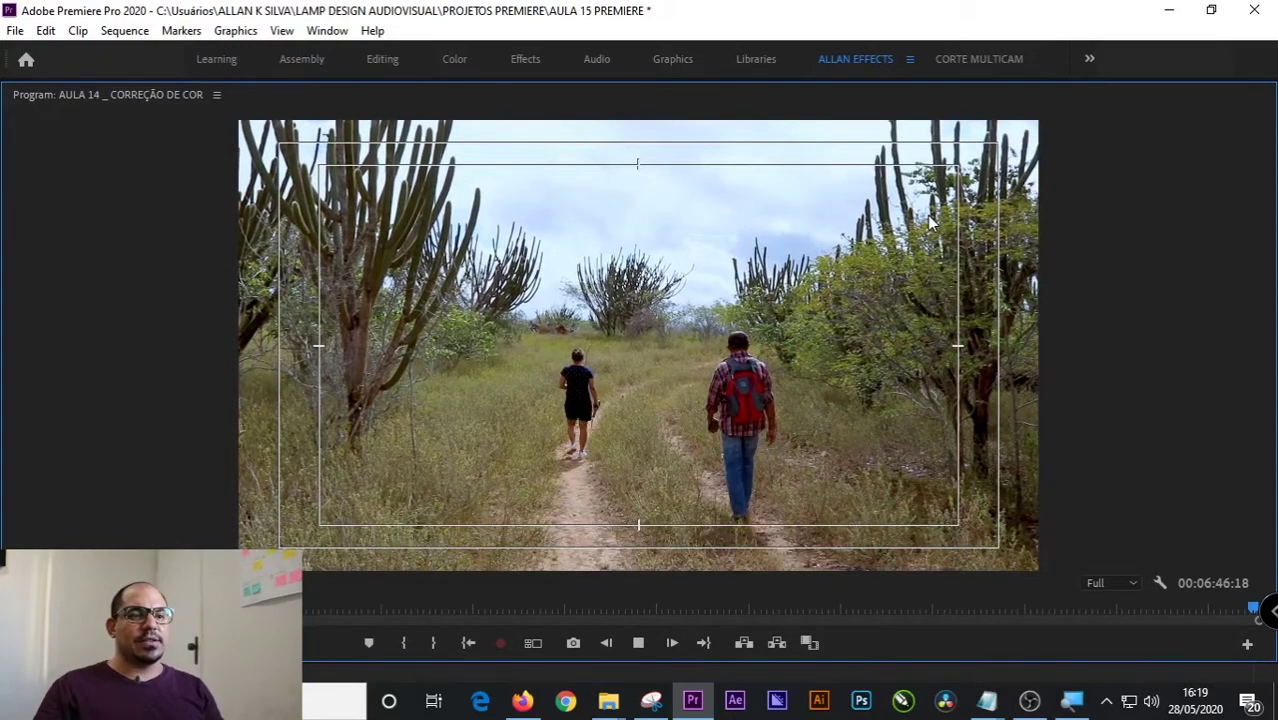
key(grave)
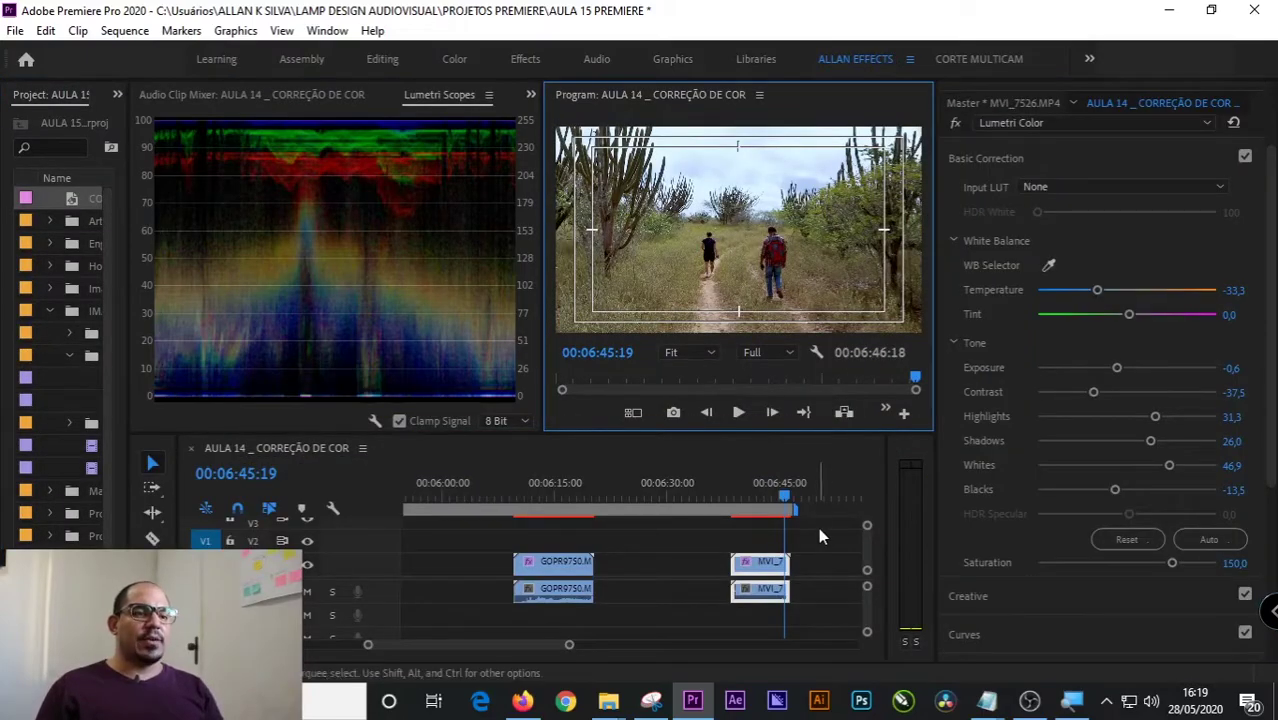
- Widen the Project panel and go back to the MVI_0223 clip at 00:04:54:02 in the sequence
click(812, 498)
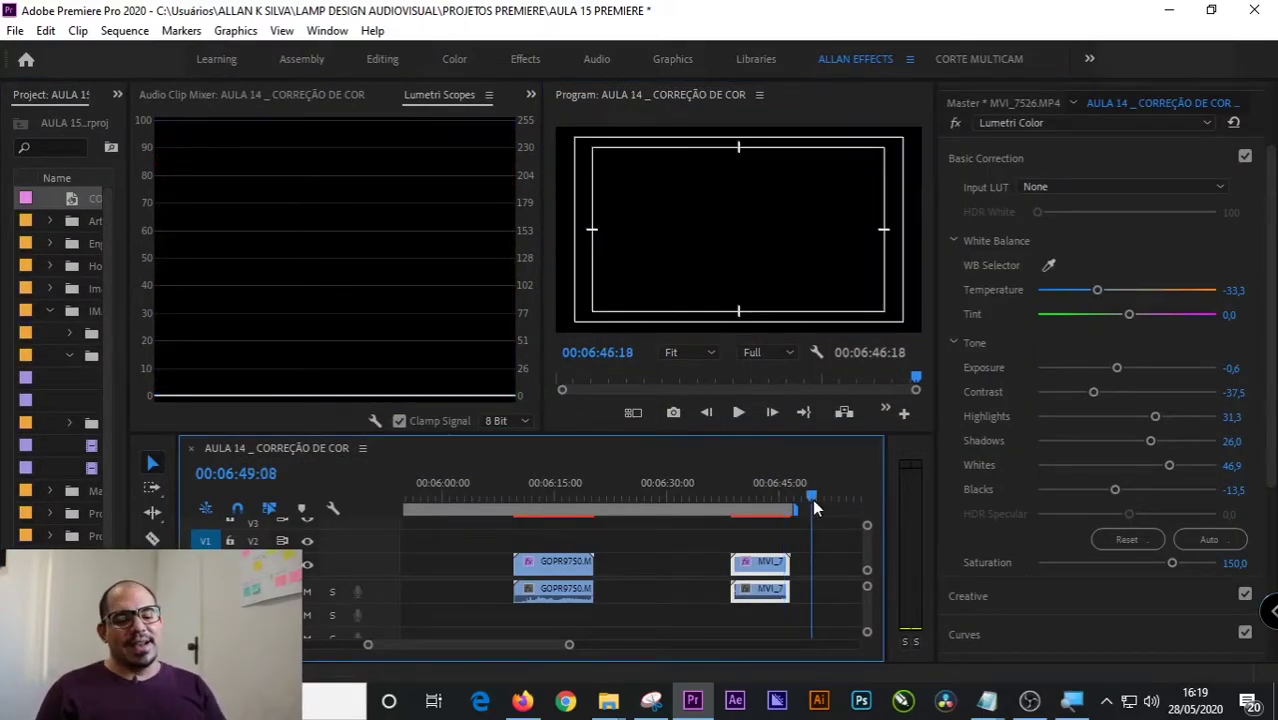
key(minus)
key(minus)
key(minus)
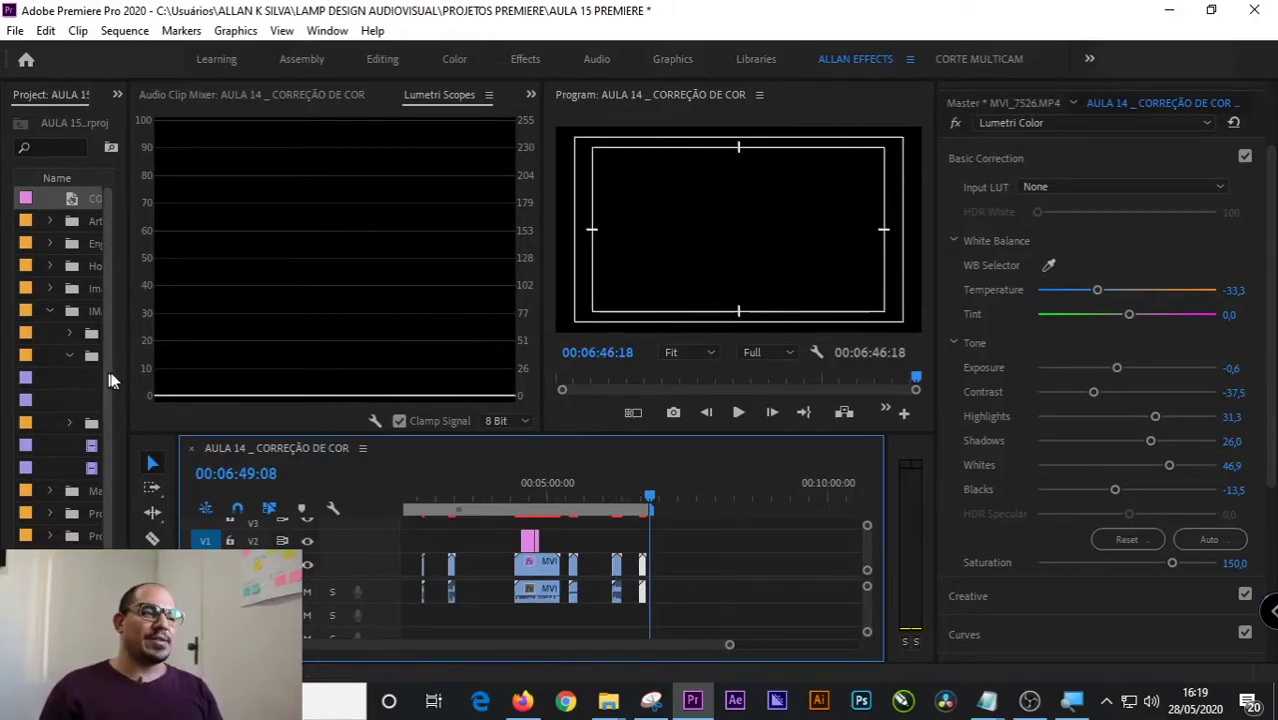
drag(129, 378, 258, 380)
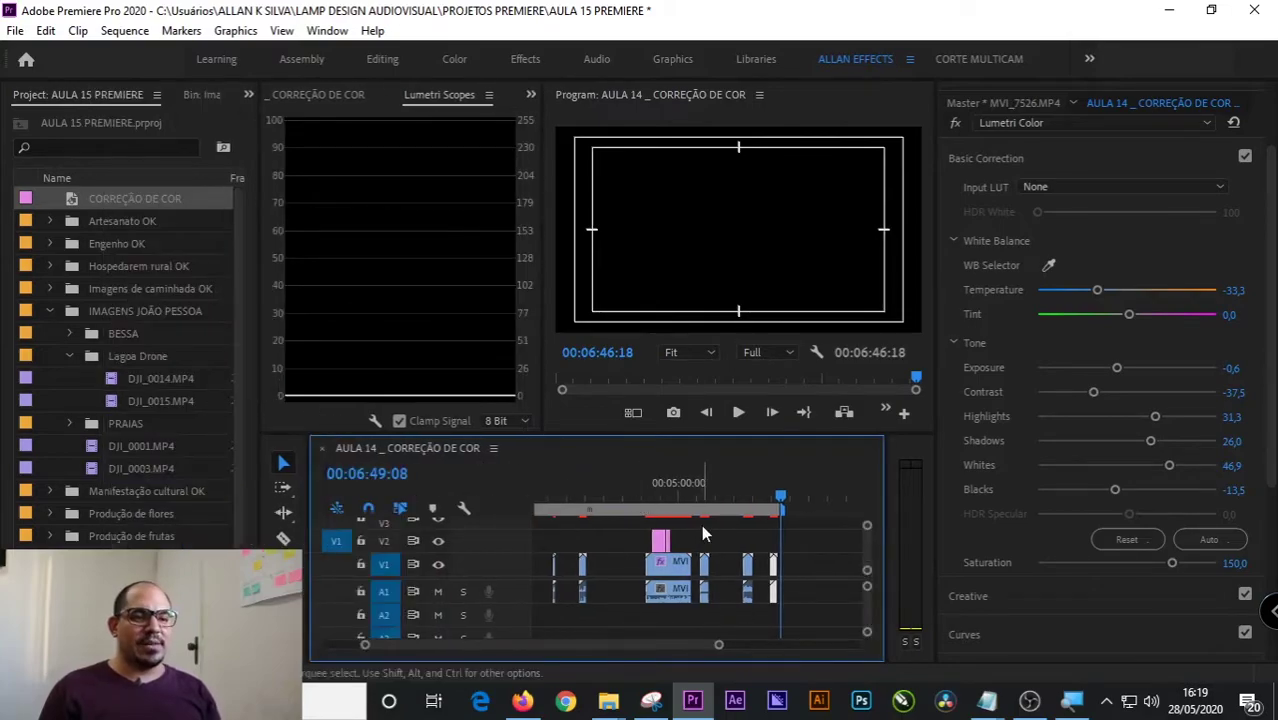
click(684, 496)
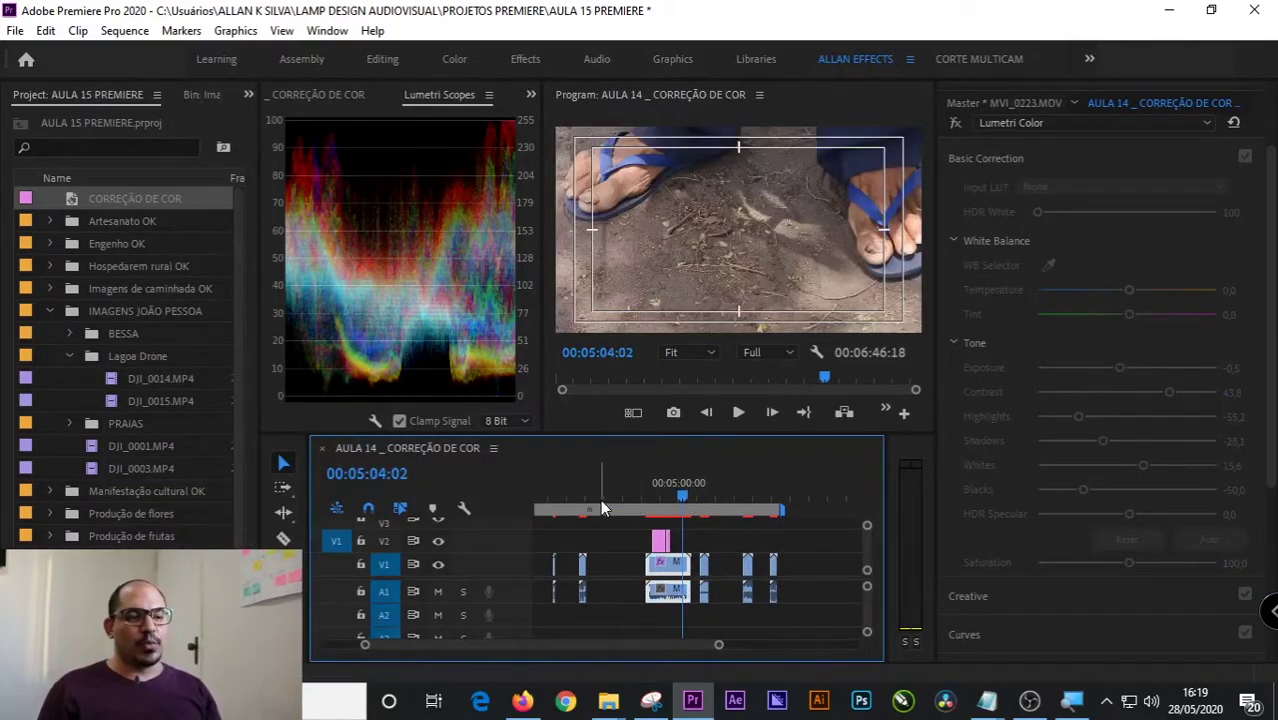
click(574, 500)
click(674, 499)
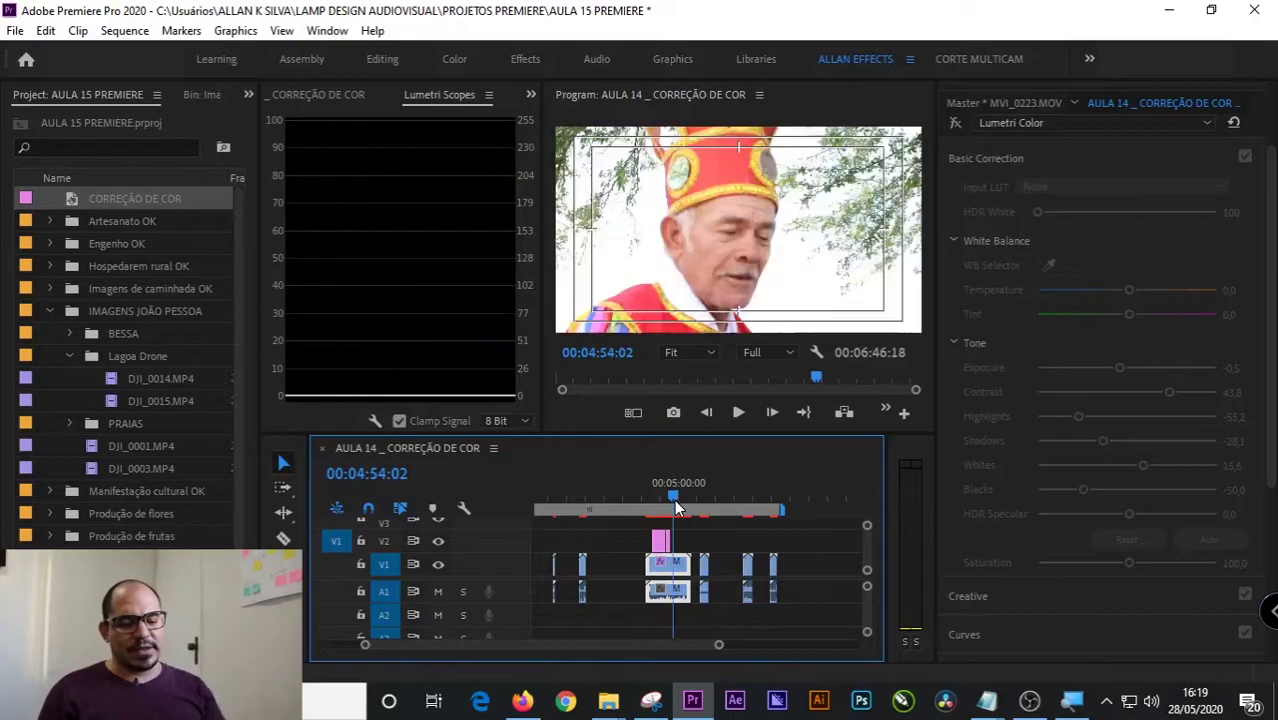
- Split the MVI_0223 clip at 00:04:58:21 with the Razor tool and return to the Selection tool
key(equal)
key(c)
click(723, 497)
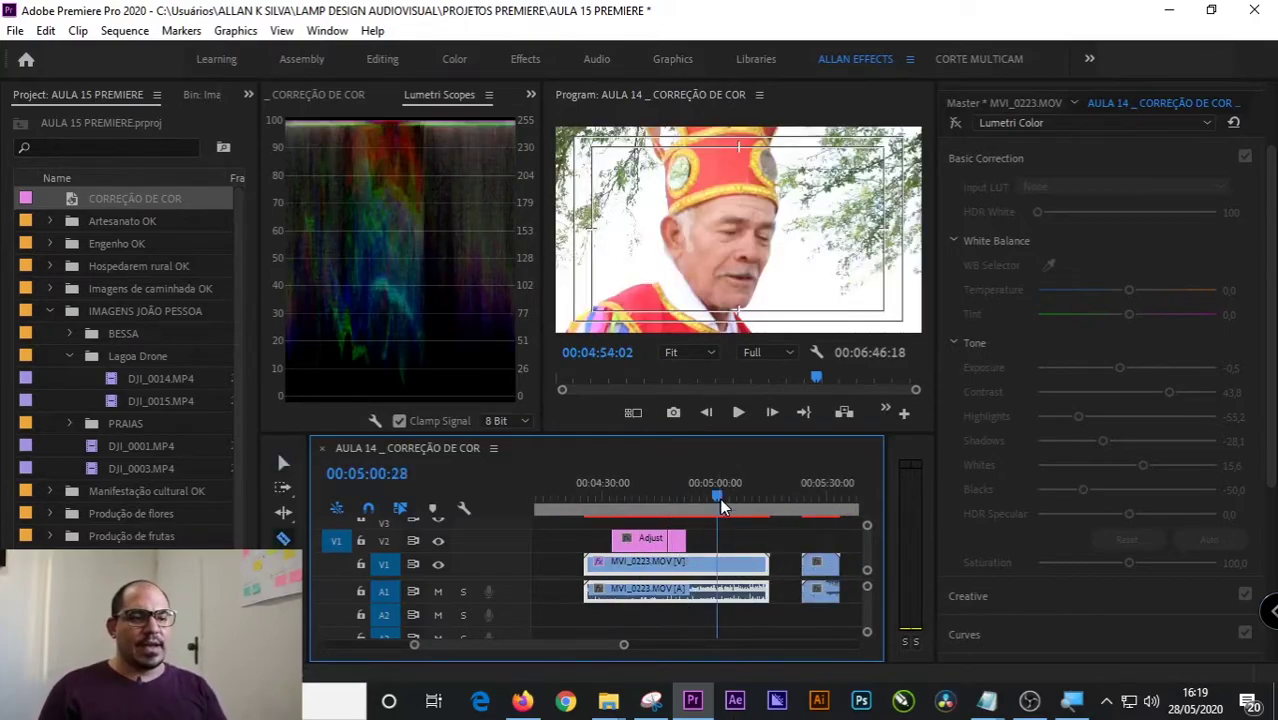
click(709, 497)
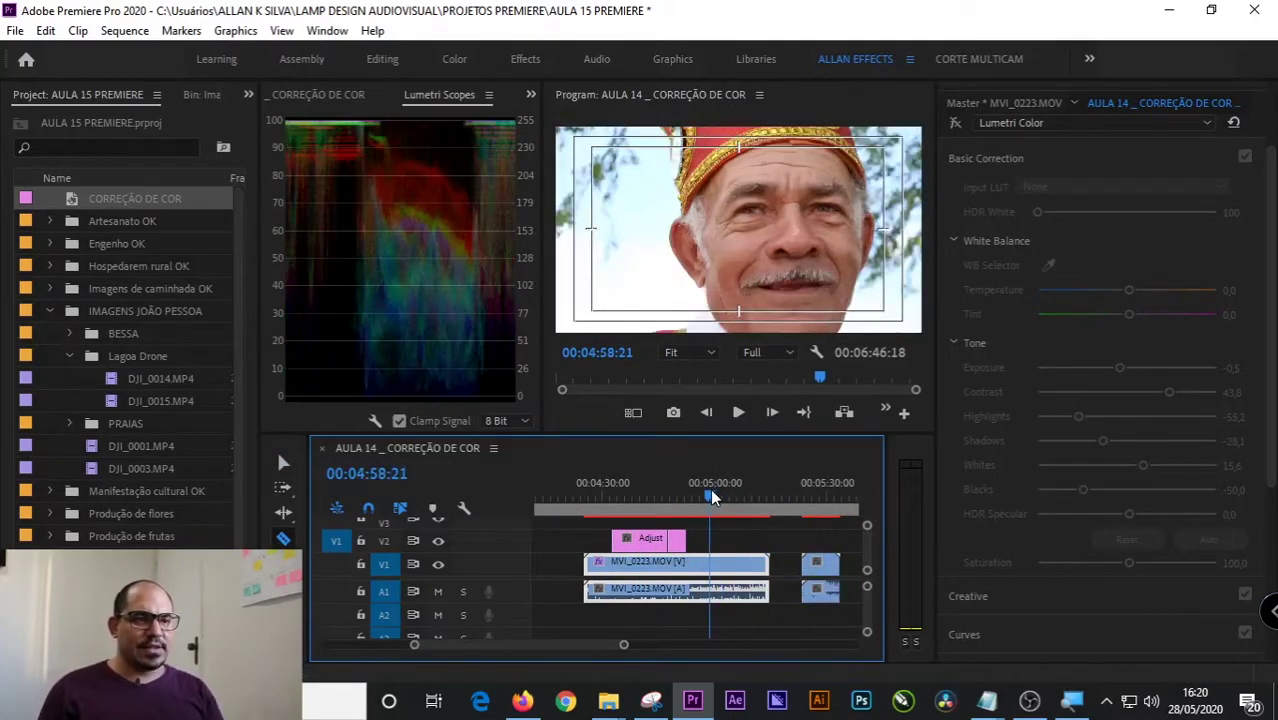
click(710, 586)
key(v)
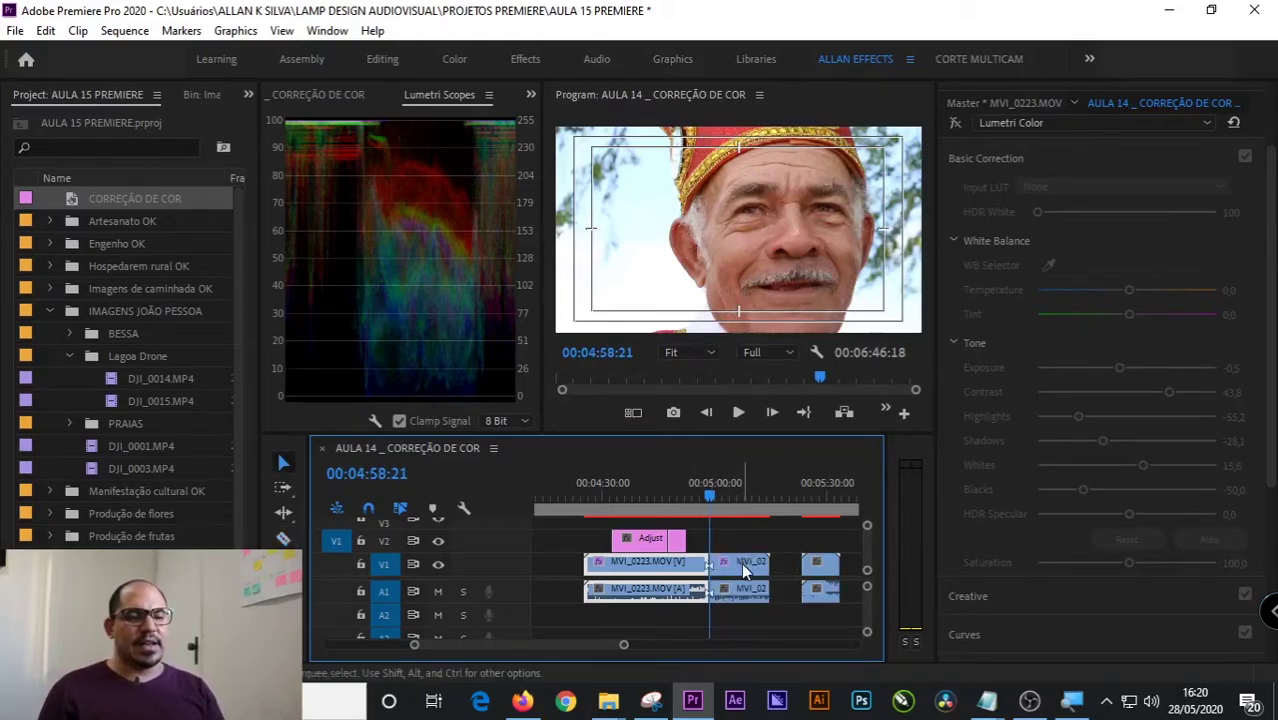
- Move the longer adjustment layer over the second MVI_0223 segment and open its Creative settings in Lumetri Color
scroll(743, 570, down, 2)
drag(573, 541, 668, 545)
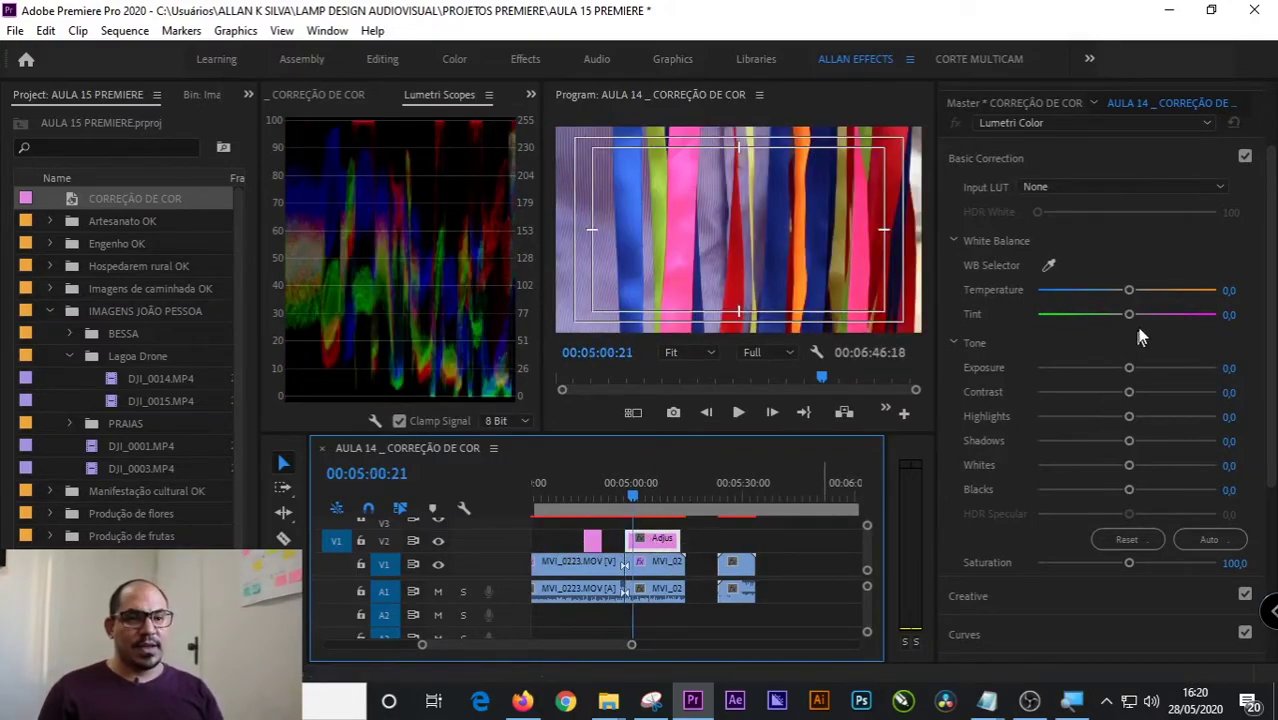
click(994, 148)
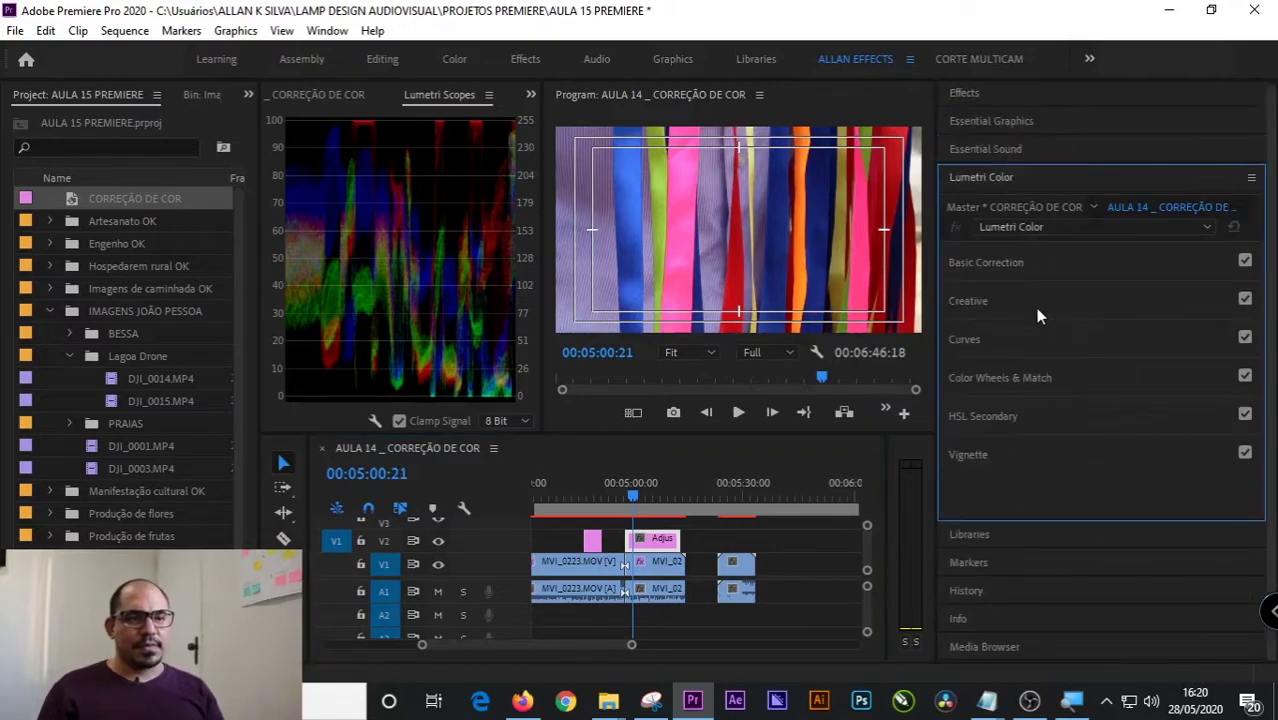
click(986, 309)
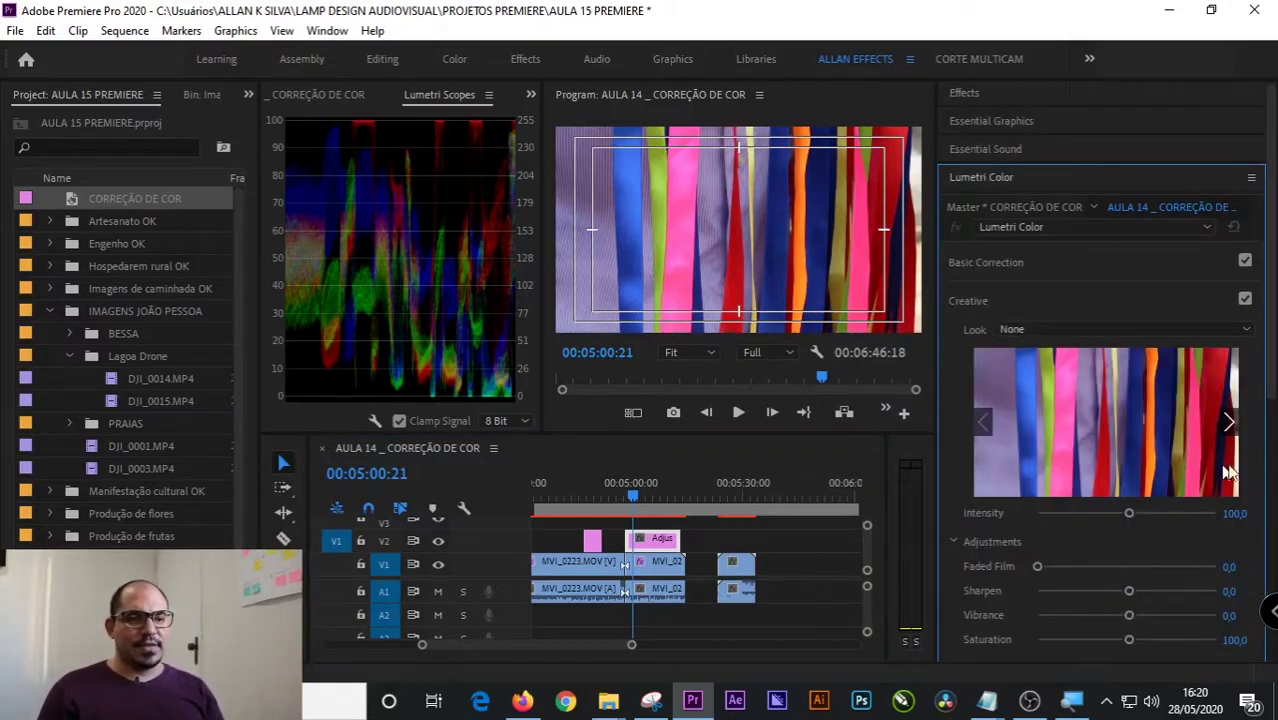
- Browse the Creative look previews on the ribbons shot from CineSpace2383sRGB6bit through to SL GOLD TOBACCO
click(1230, 428)
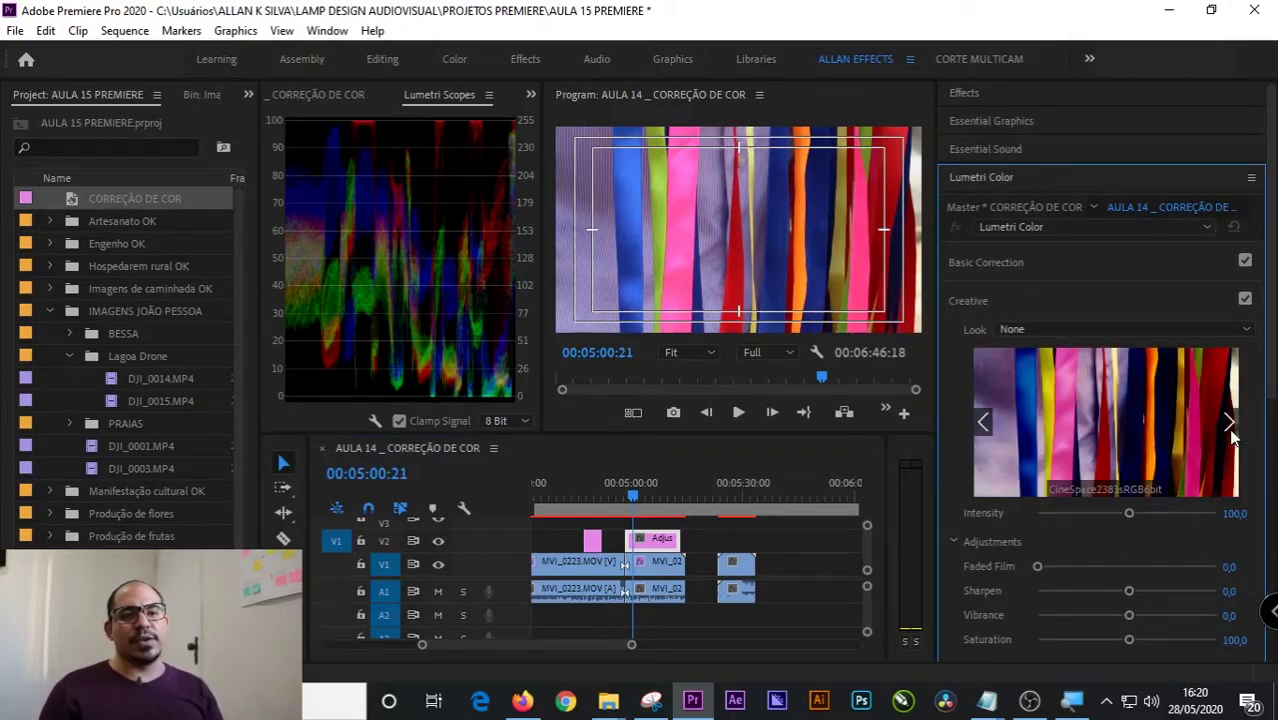
click(1230, 426)
click(1230, 426)
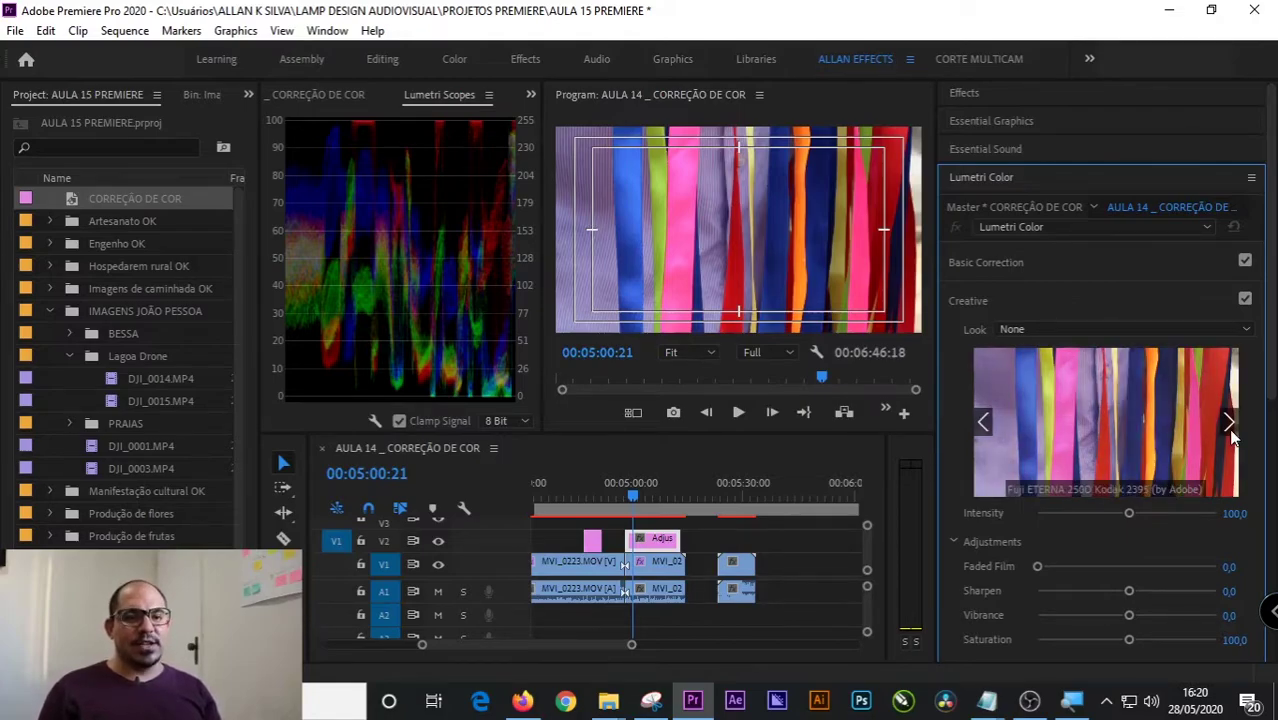
click(1230, 426)
click(1230, 426)
click(1230, 426)
click(1230, 426)
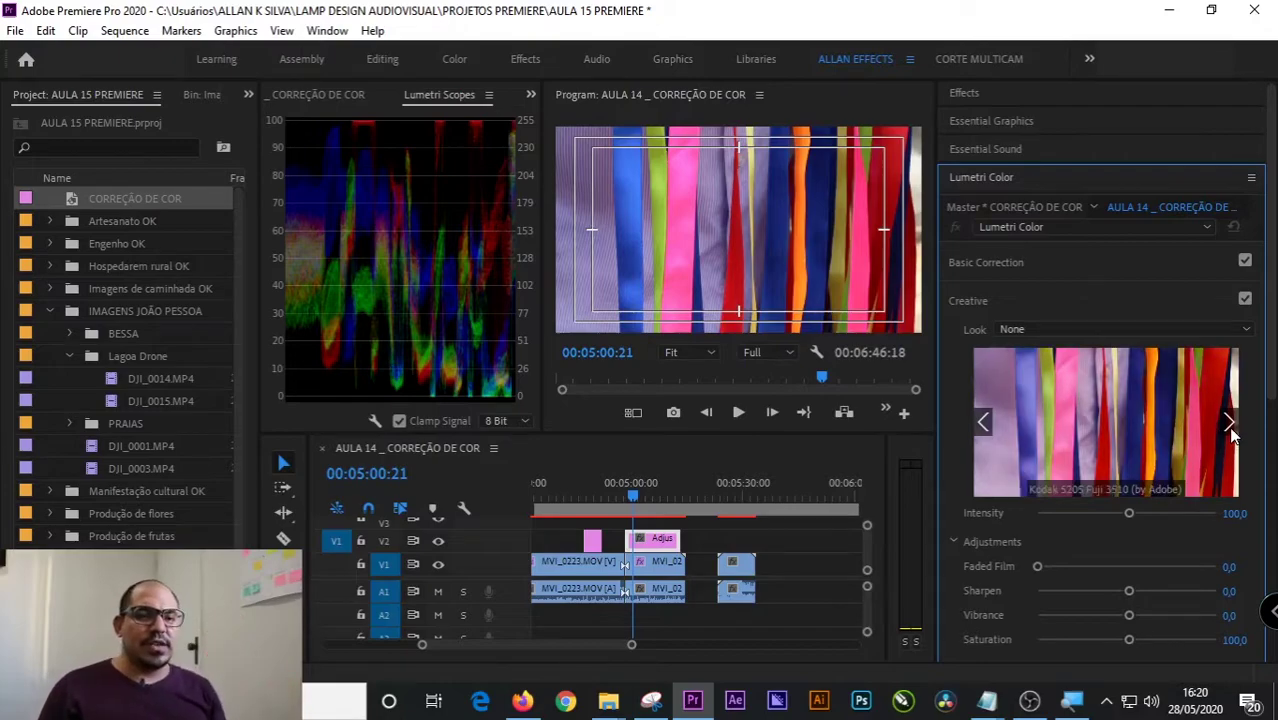
click(1230, 426)
click(1230, 426)
click(1230, 426)
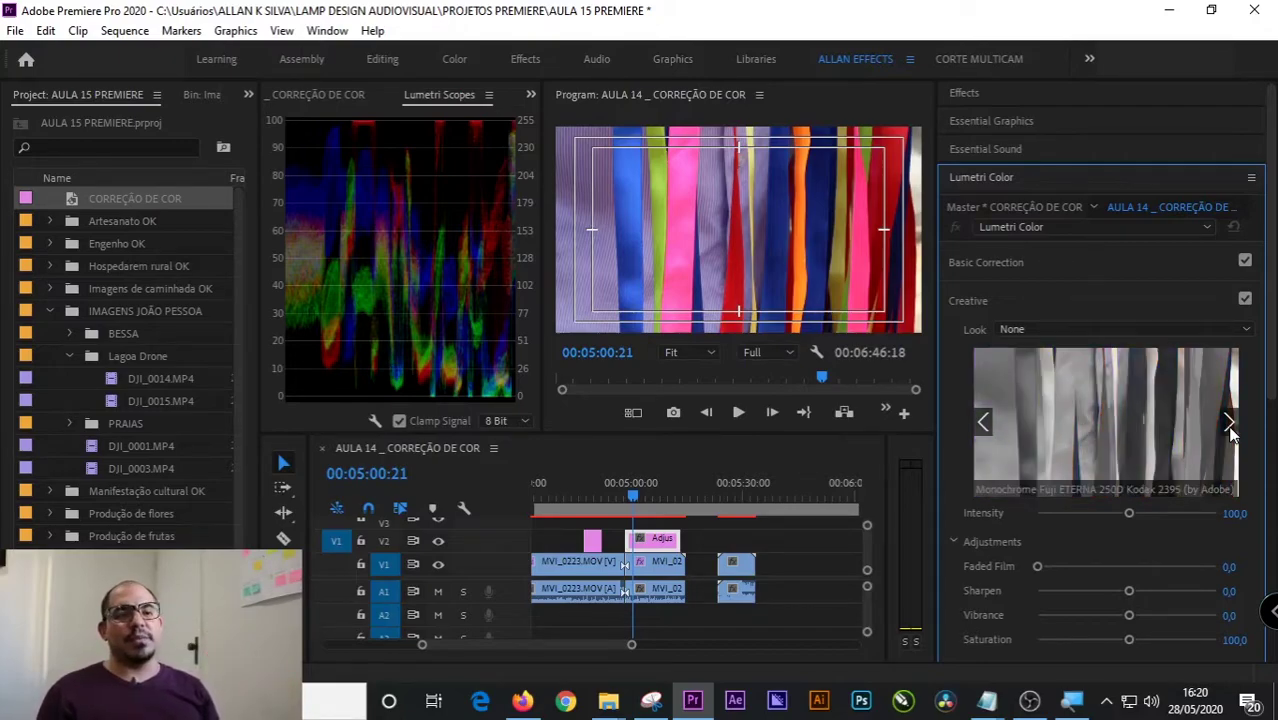
click(1230, 426)
click(1230, 426)
click(1230, 426)
click(1230, 426)
click(1230, 426)
click(1230, 426)
click(1230, 426)
click(1230, 426)
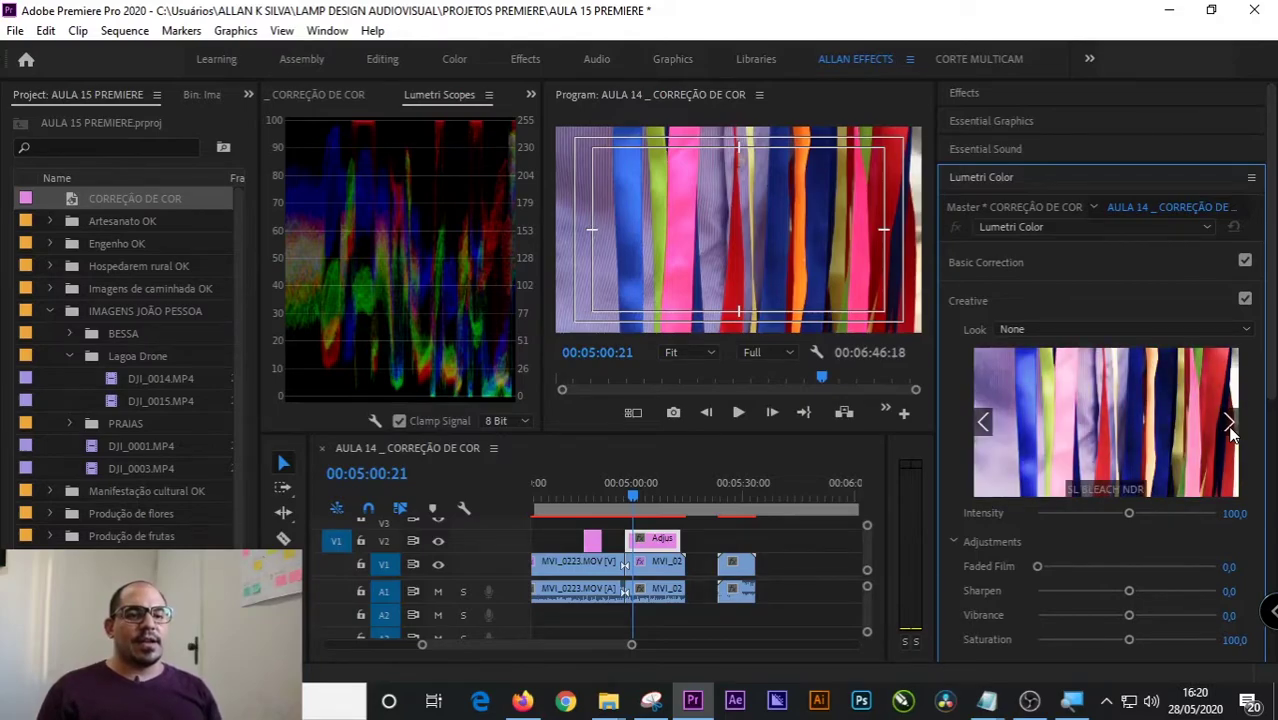
click(1230, 426)
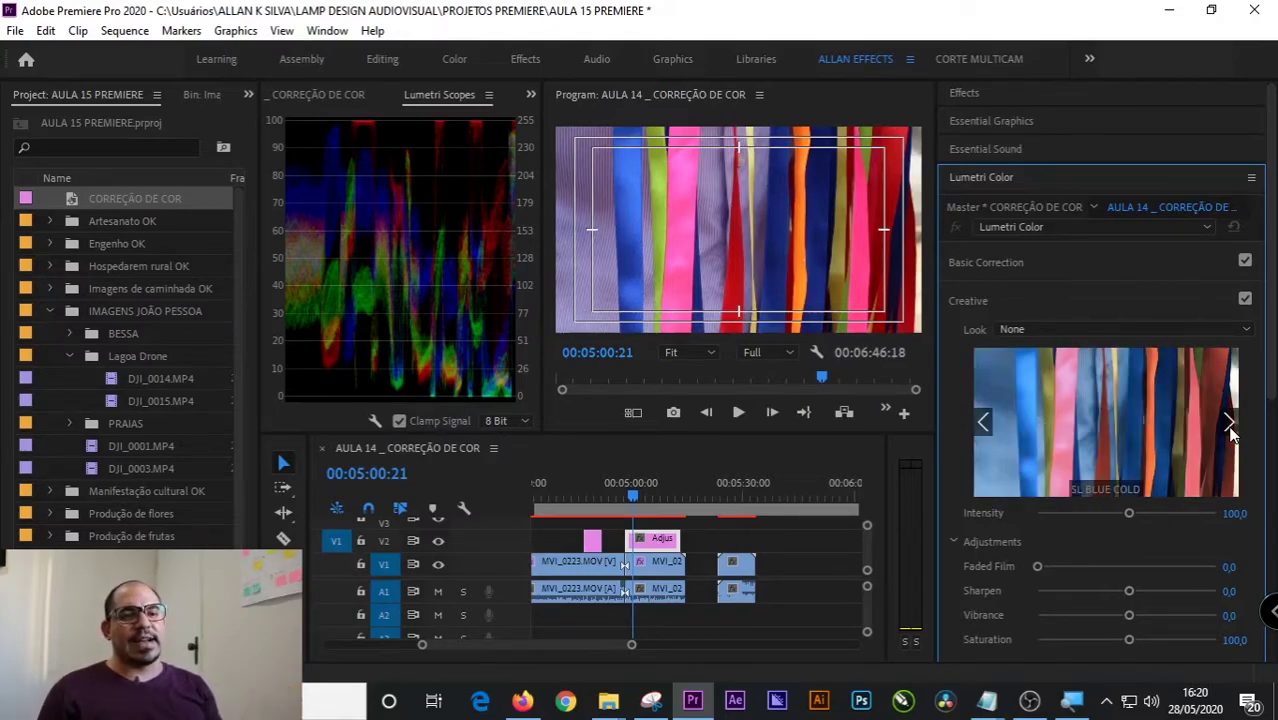
click(1230, 426)
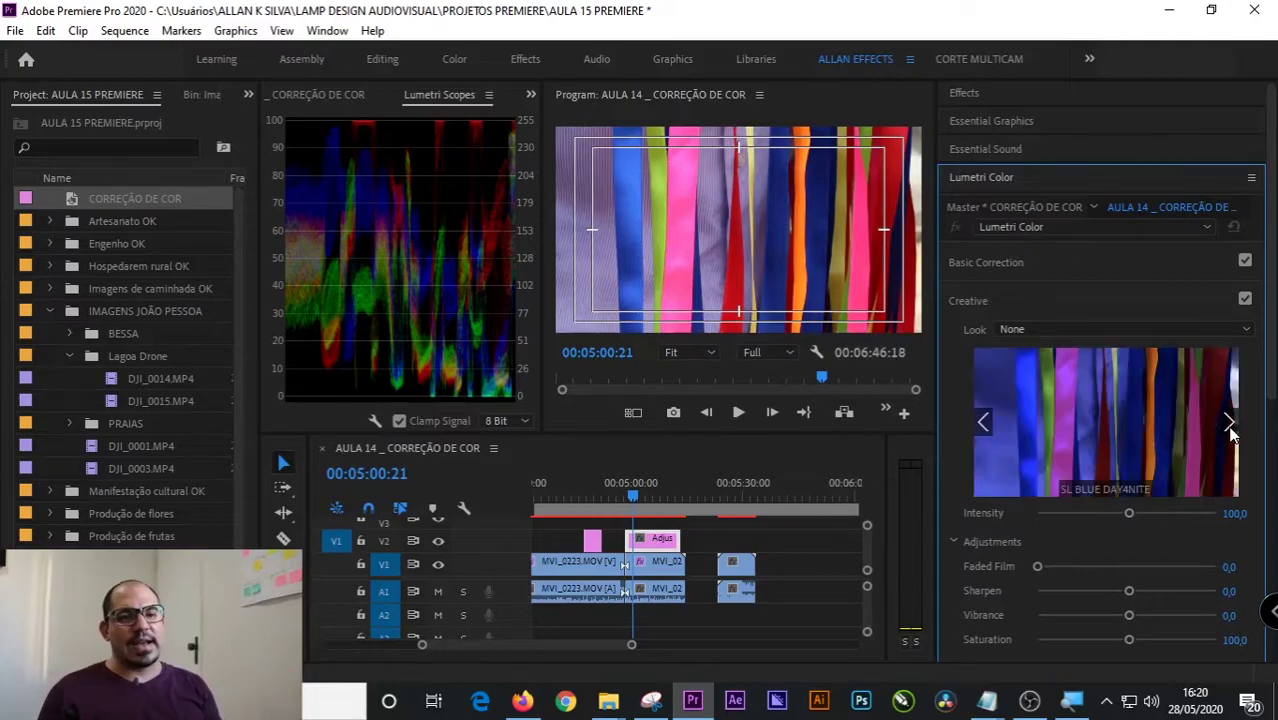
click(1230, 426)
click(1230, 426)
click(1230, 426)
click(1230, 426)
click(1230, 426)
click(1230, 426)
click(1230, 426)
click(1230, 426)
click(1230, 426)
click(1230, 426)
click(1230, 426)
click(1230, 426)
click(1230, 426)
click(1230, 426)
click(1230, 426)
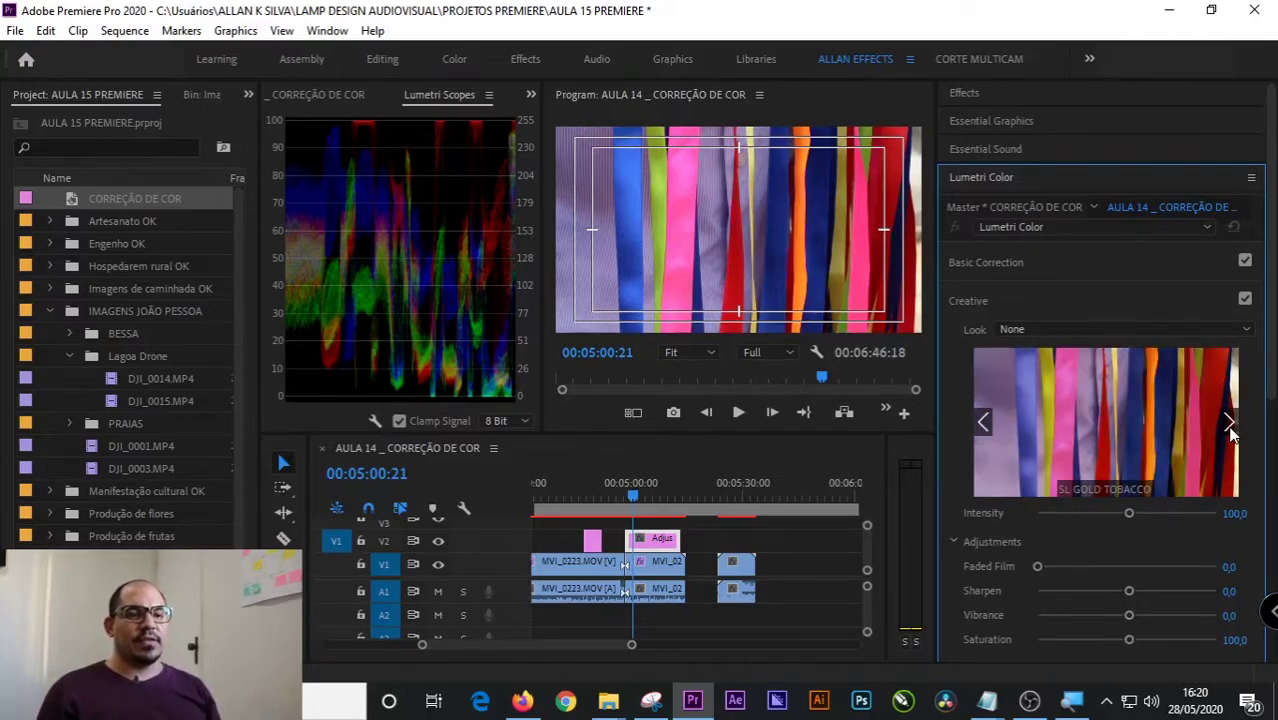
- Set the adjustment layer's Creative adjustments to Faded Film 61,5, Sharpen -9,4, Vibrance 62,5 and Saturation 62,5
scroll(1230, 420, down, 5)
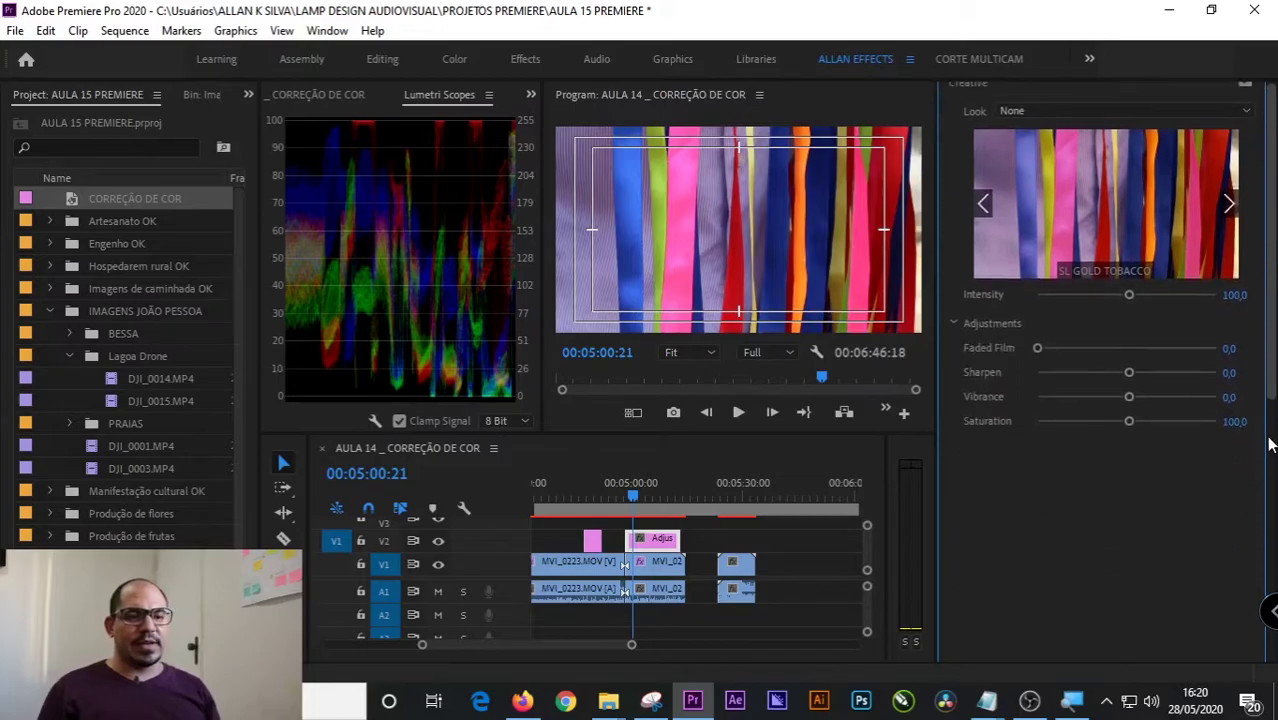
drag(1040, 343, 1180, 392)
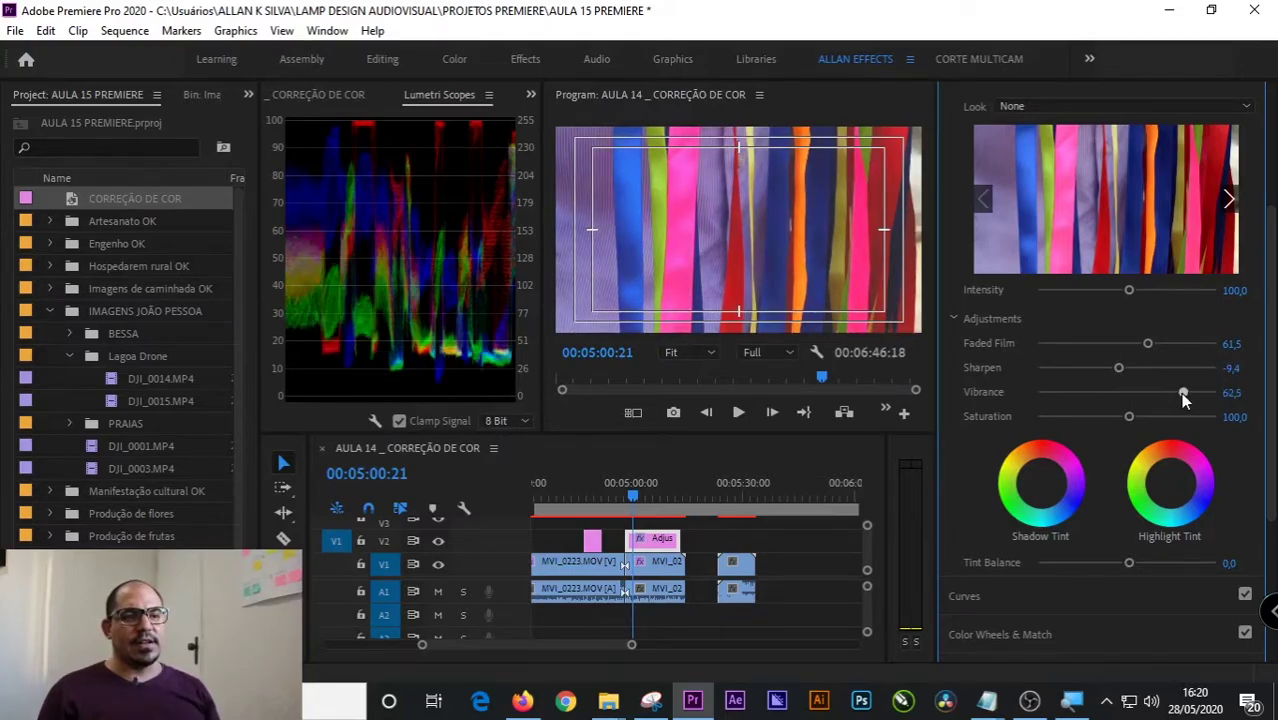
drag(1129, 416, 1092, 416)
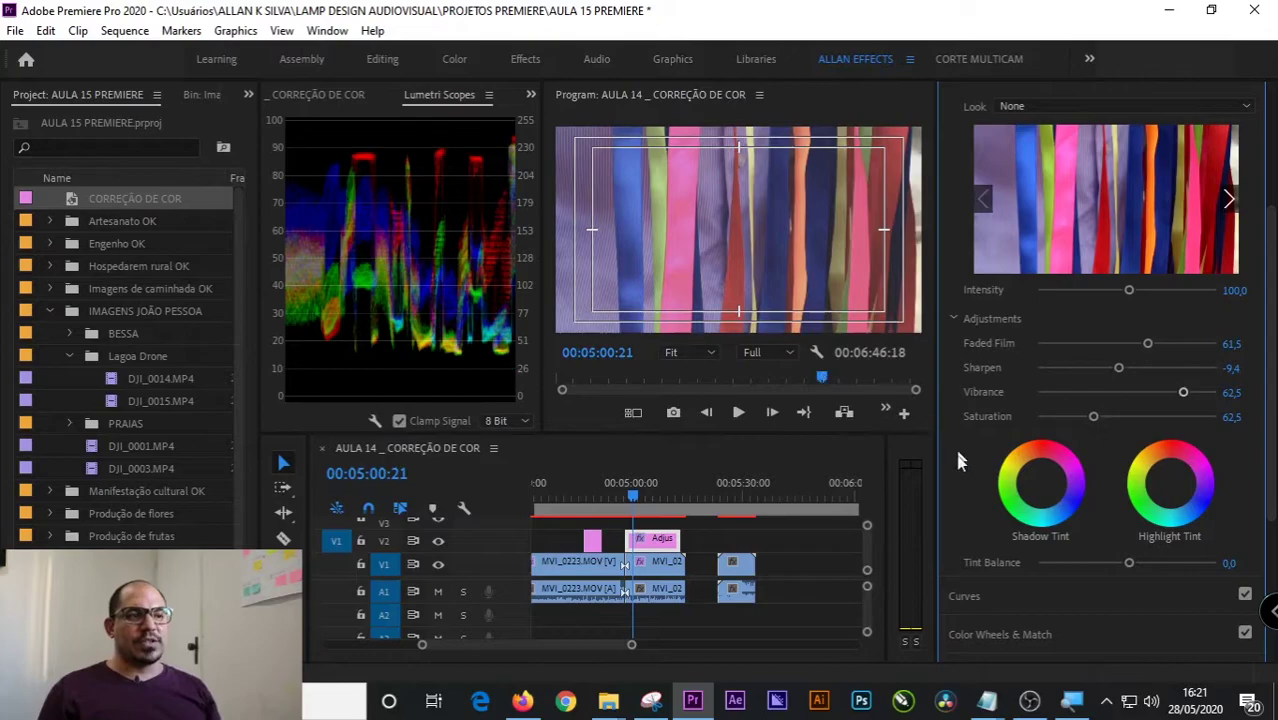
- Shift the longer adjustment layer on V2 so that it ends together with the second MVI_0223 segment
click(693, 541)
mouse_move(693, 541)
mouse_down()
mouse_move(714, 544)
mouse_move(697, 545)
mouse_up()
drag(690, 541, 658, 544)
drag(757, 512, 757, 512)
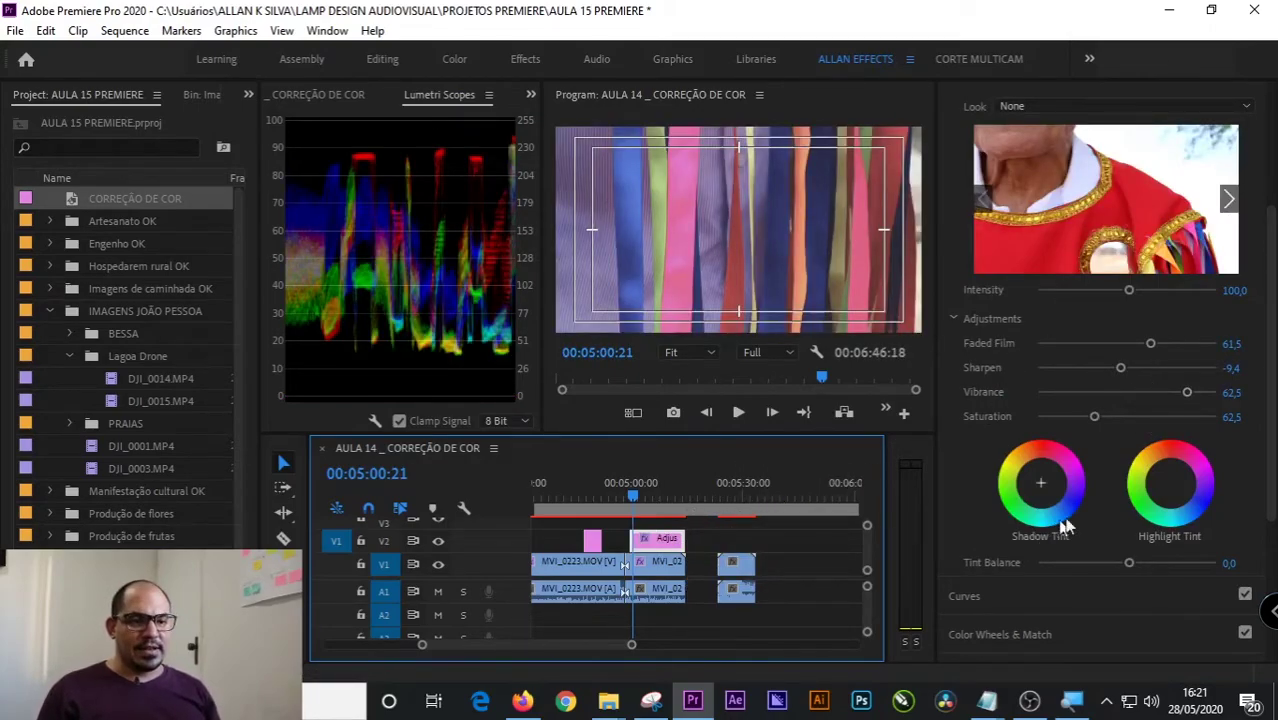
- Delete the Lumetri Color effect from the adjustment layer above the second MVI_0223 segment in Effect Controls
scroll(1097, 587, down, 1)
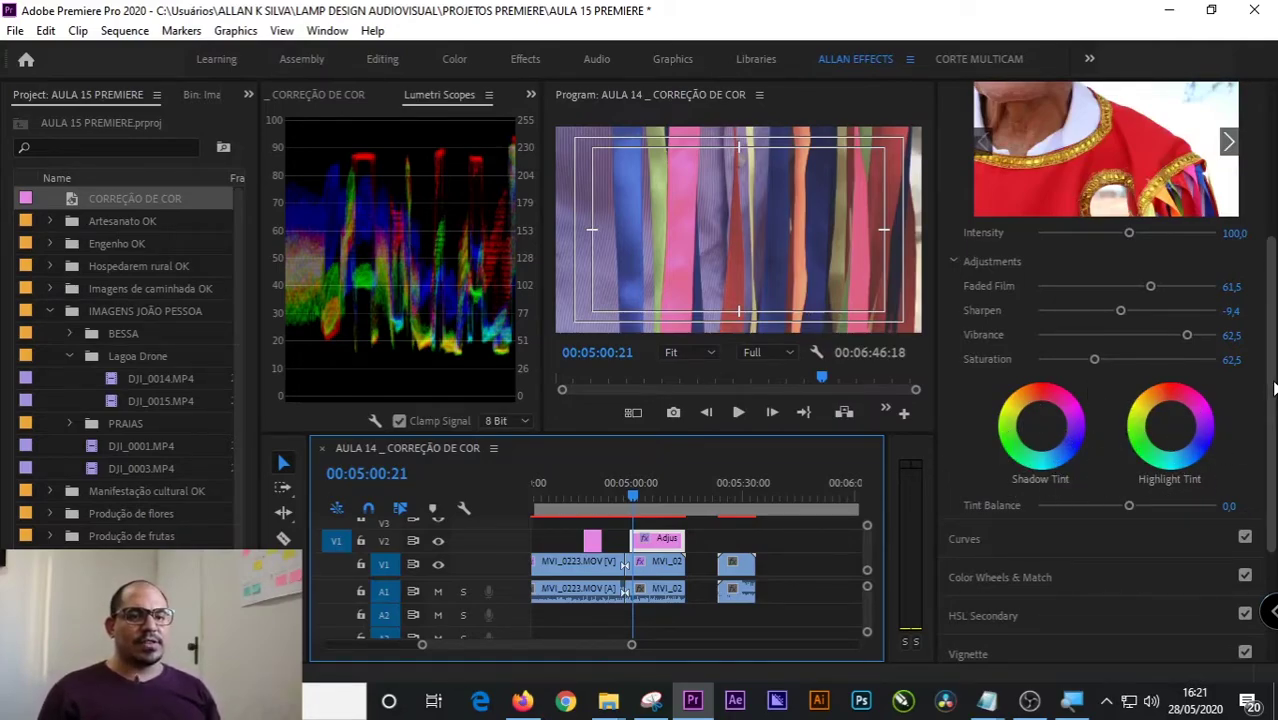
scroll(1270, 450, down, 2)
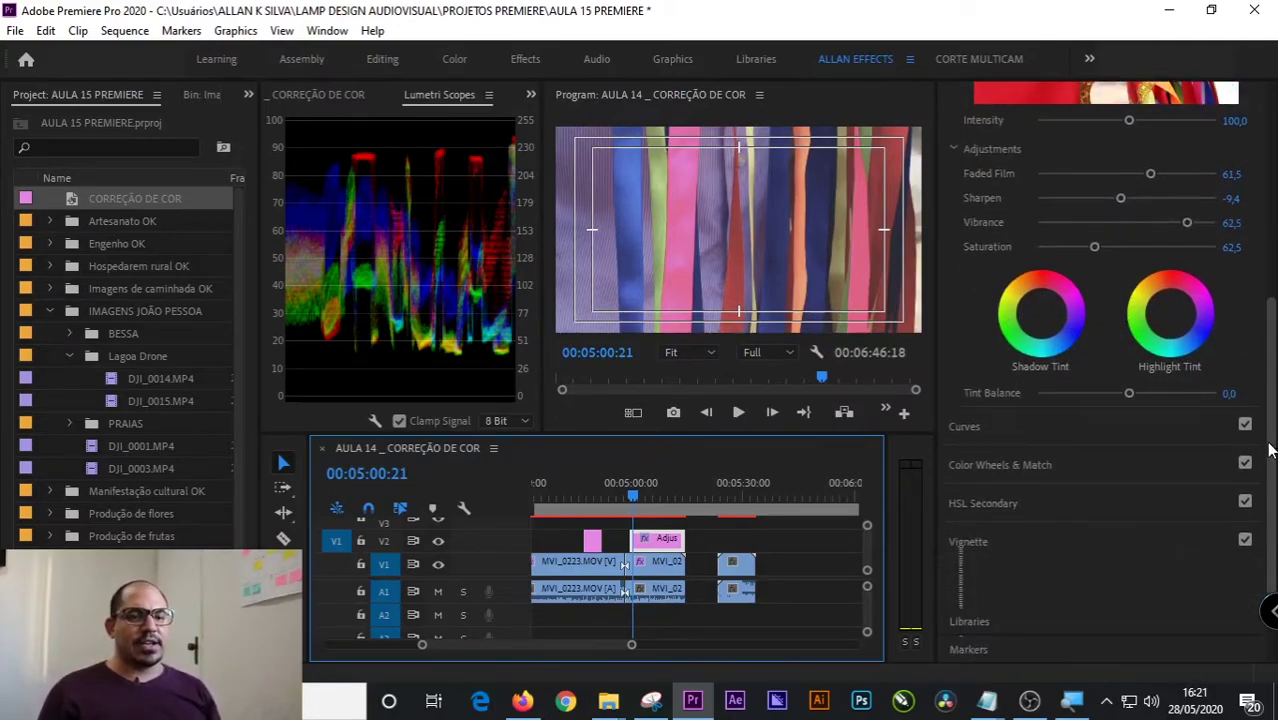
click(350, 96)
click(670, 540)
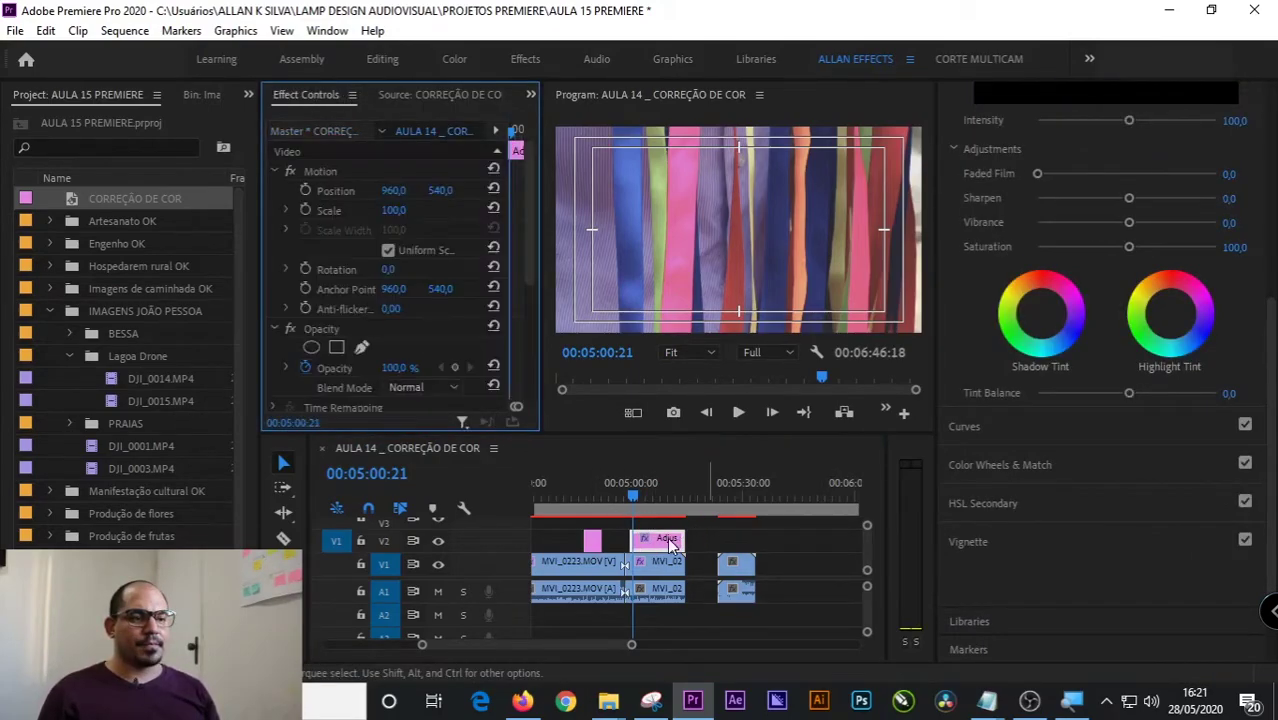
scroll(418, 328, down, 2)
click(330, 340)
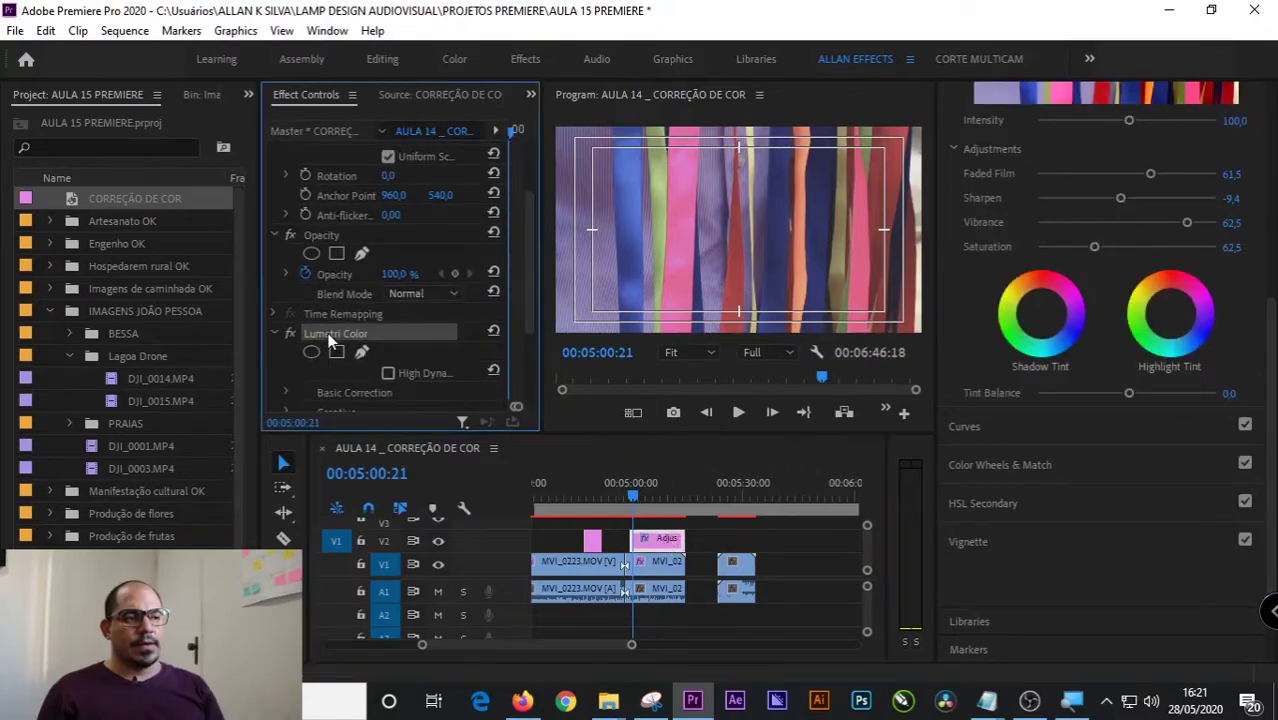
key(Delete)
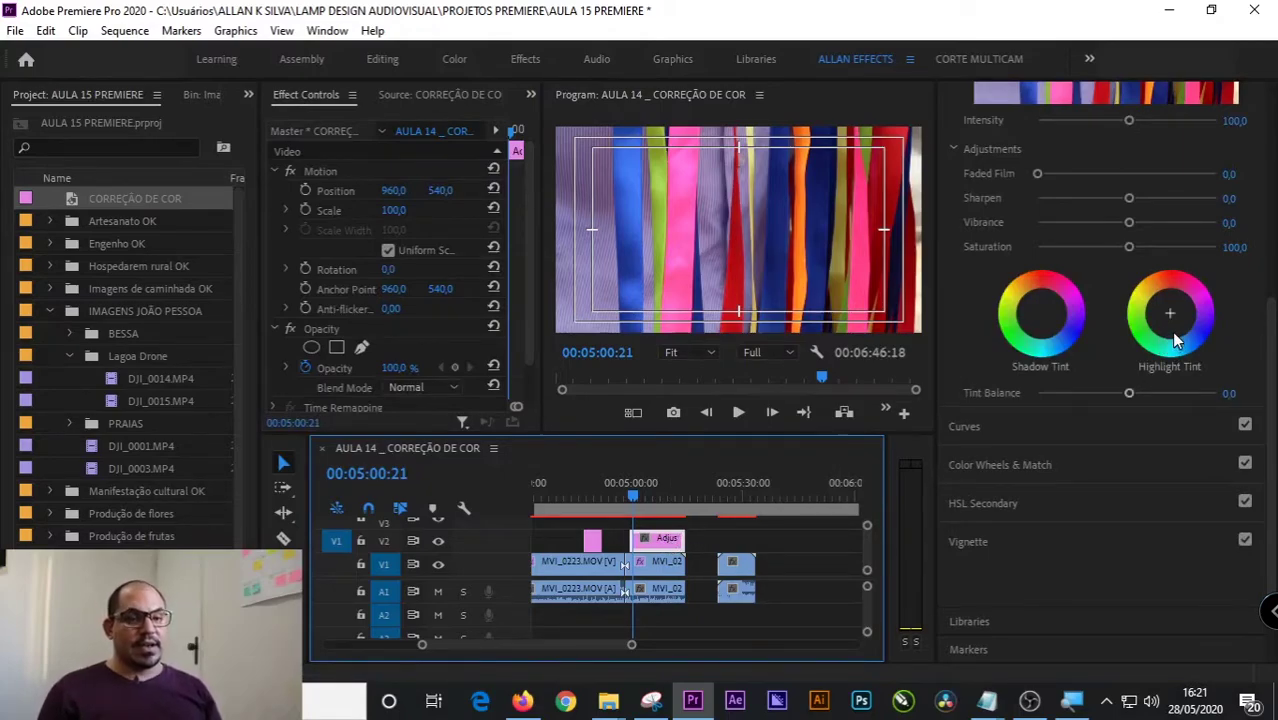
- Try a pinkish Highlight Tint and a blue Shadow Tint on the adjustment layer and view the frame at 00:05:07:06
drag(1175, 322, 1185, 272)
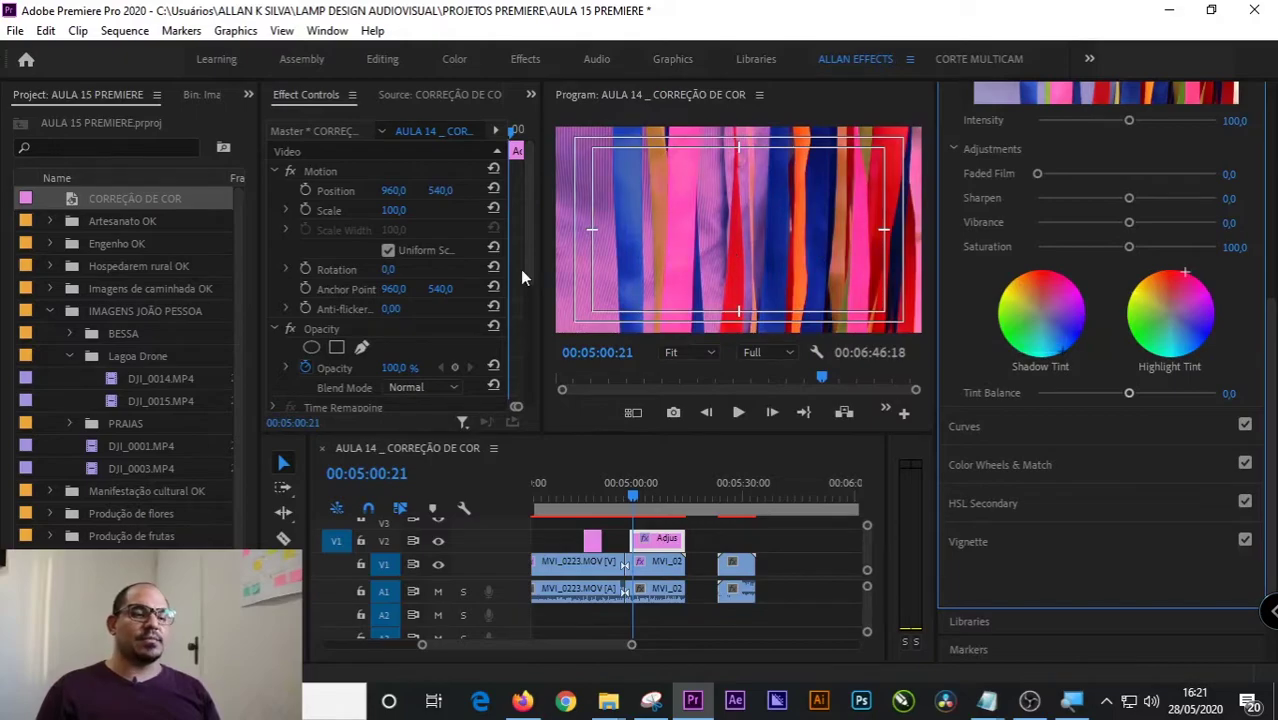
click(663, 496)
click(658, 494)
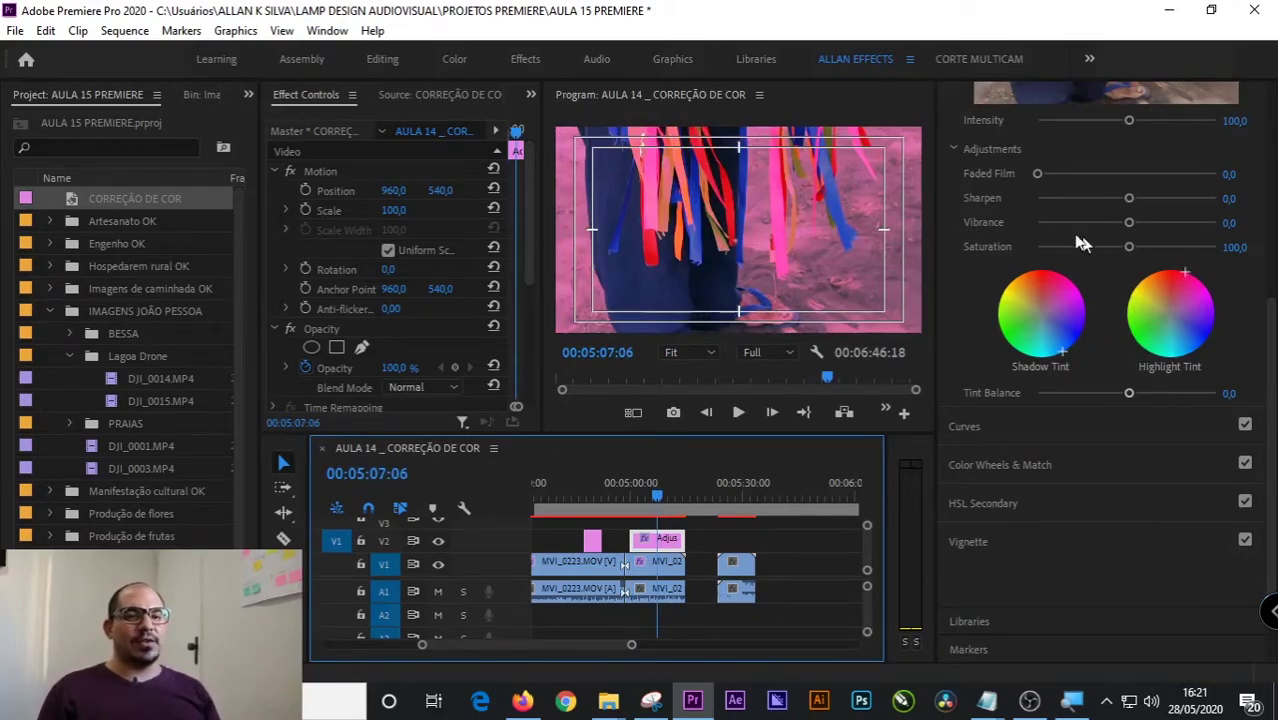
- Remove the Lumetri Color effect carrying the highlight and shadow tints from the adjustment layer
scroll(365, 360, down, 3)
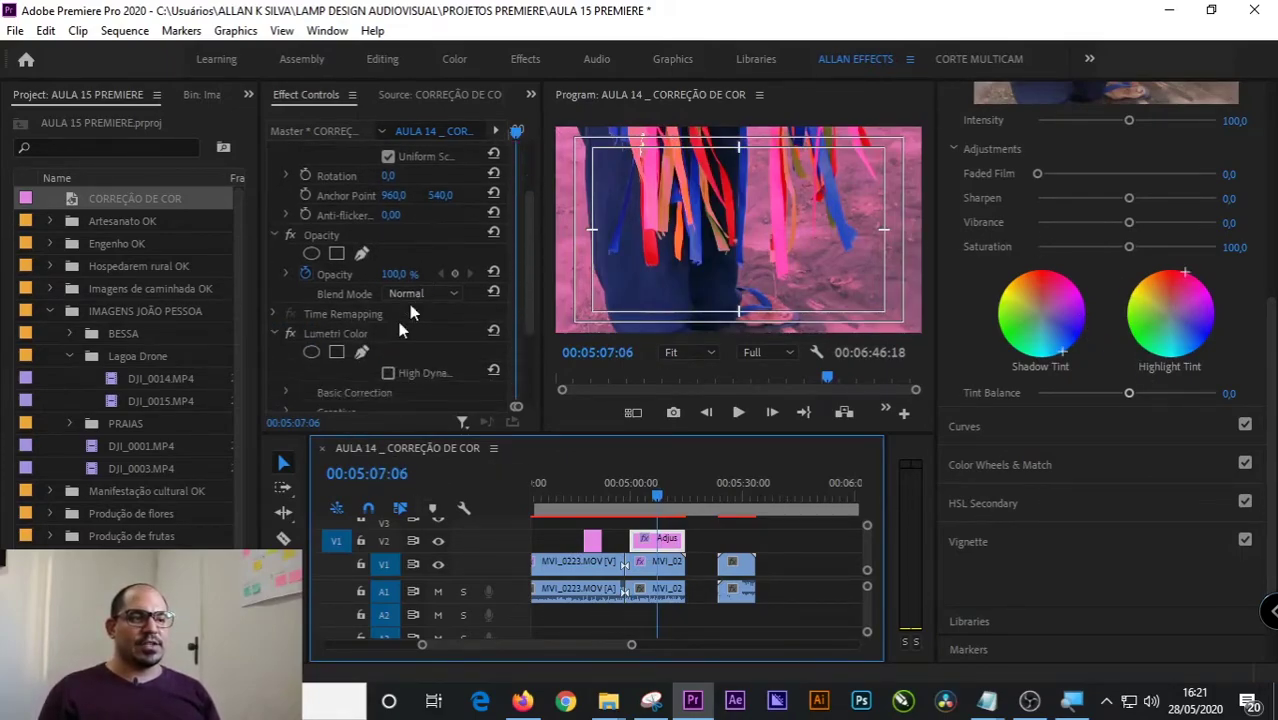
click(372, 336)
key(Return)
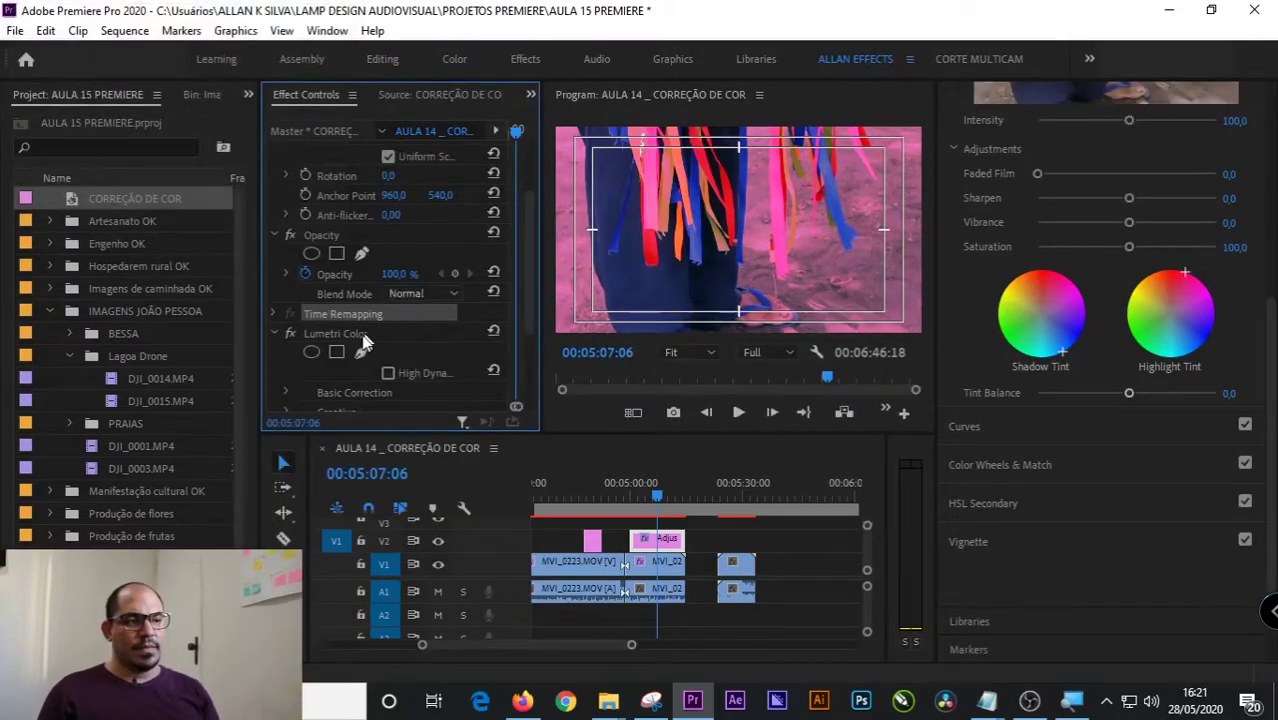
key(Delete)
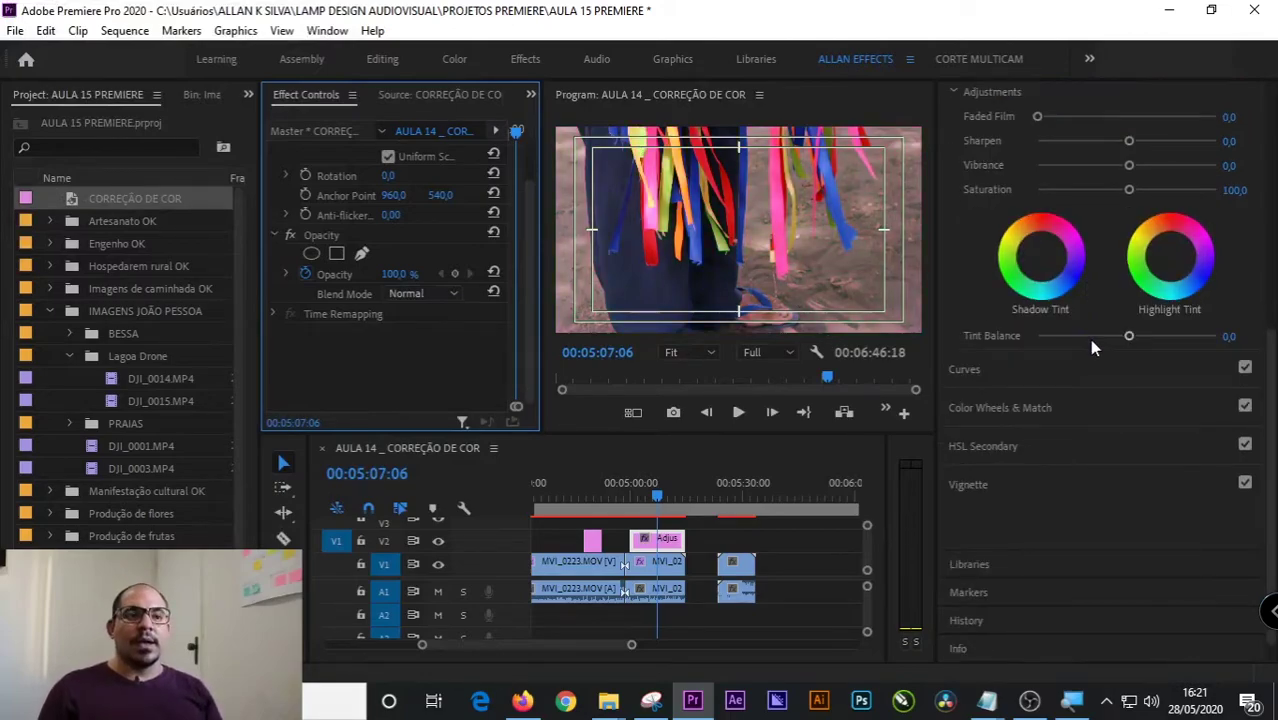
- Switch Lumetri Color to the Curves section and expand the RGB Curves
click(1012, 383)
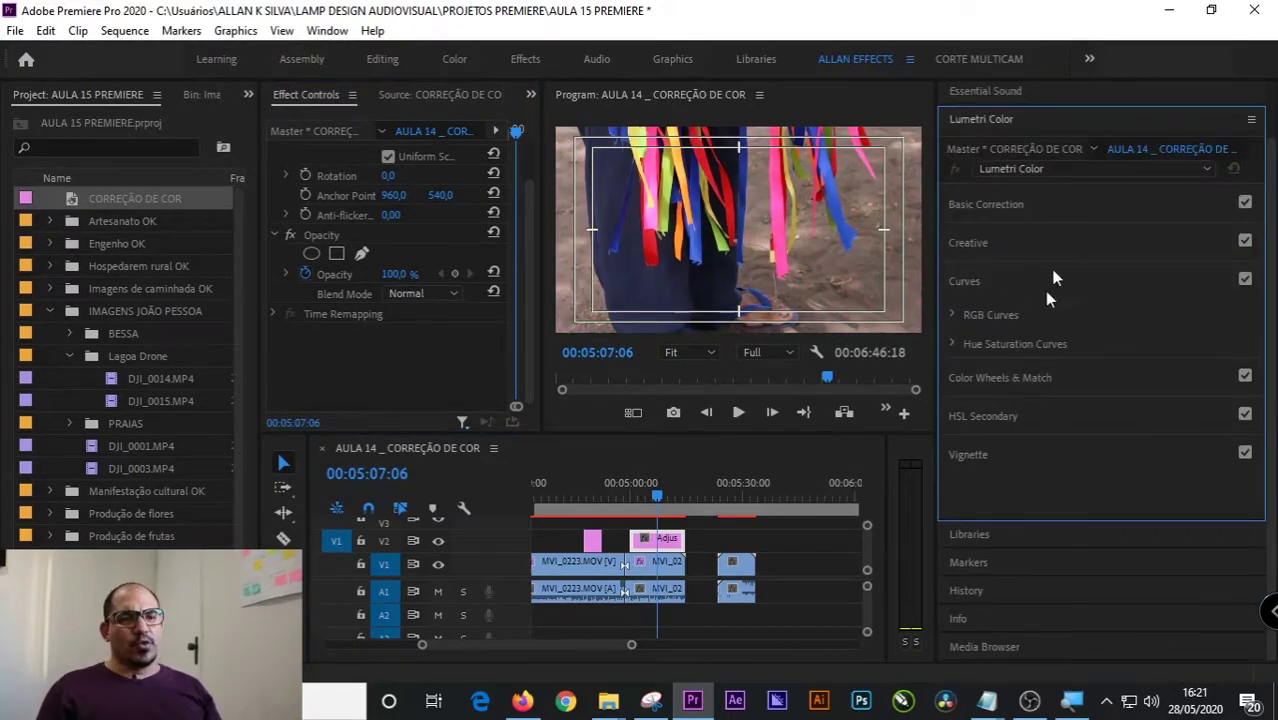
click(955, 315)
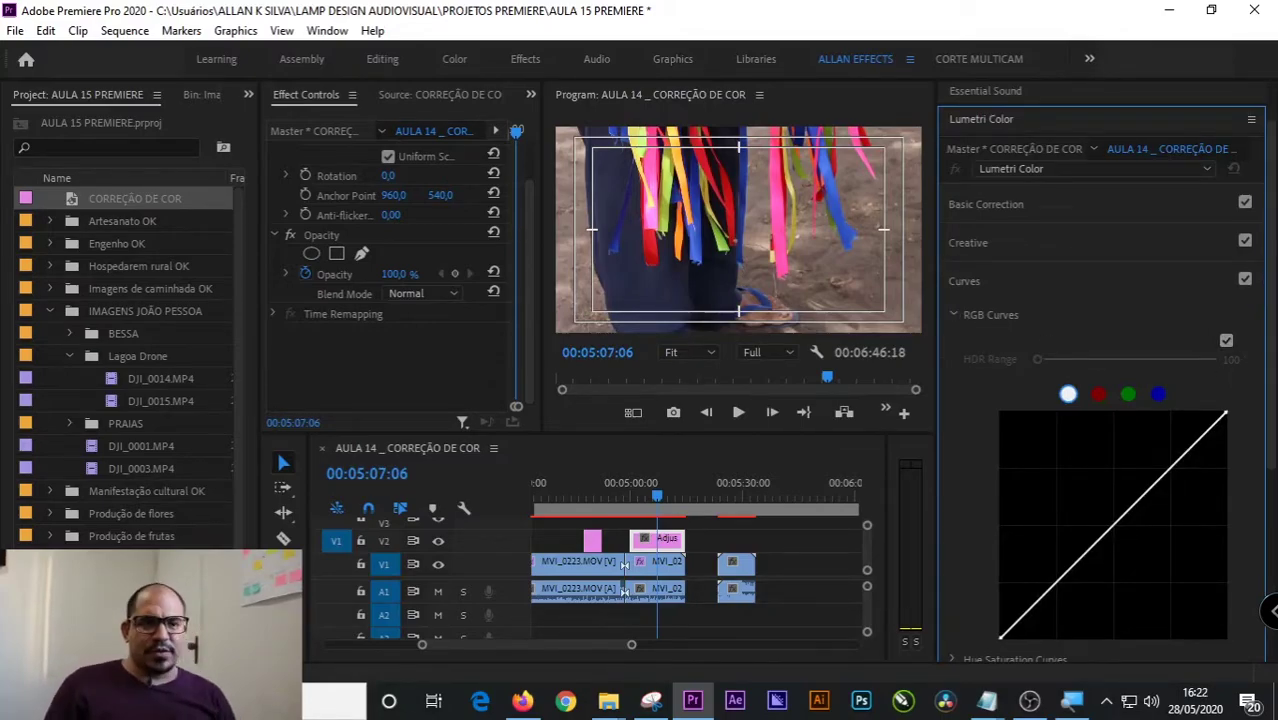
drag(1262, 330, 1248, 436)
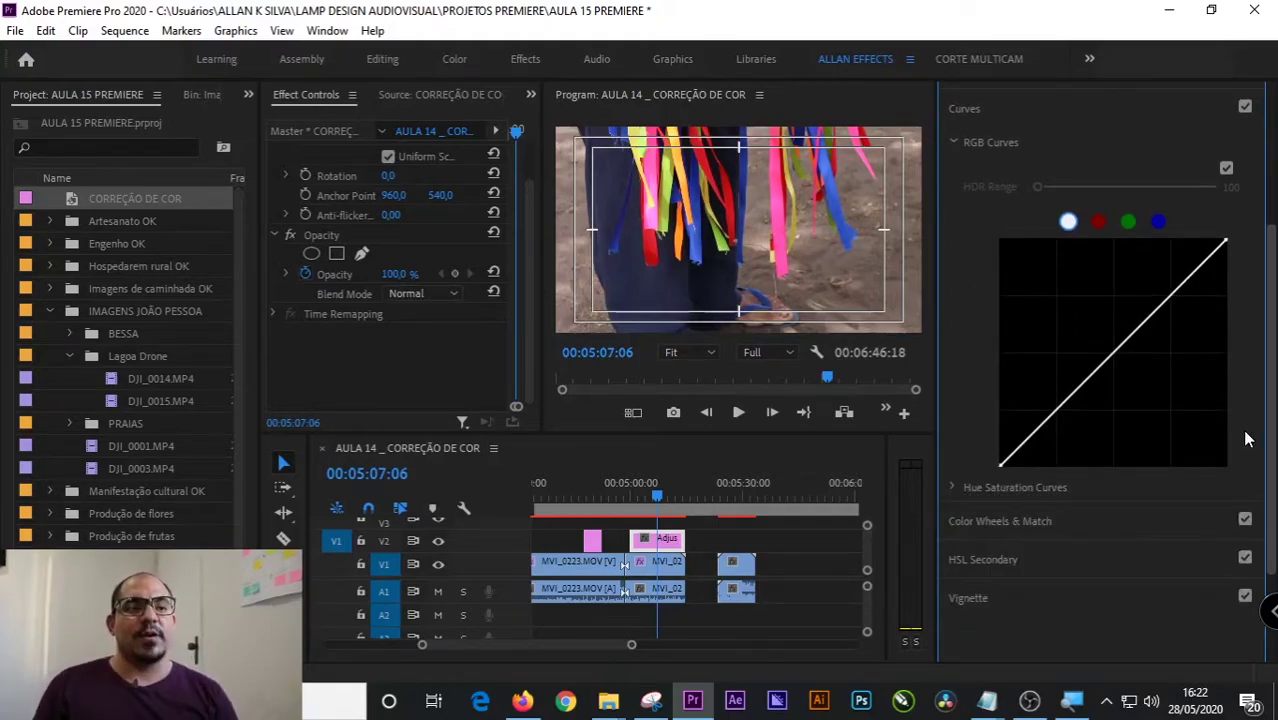
- Try shifting the master RGB curve's highlight and shadow end points on the adjustment layer, then reset the curve
click(1227, 246)
mouse_move(1227, 246)
mouse_down()
mouse_move(1145, 230)
mouse_move(1194, 242)
mouse_move(1127, 243)
mouse_move(1227, 242)
mouse_up()
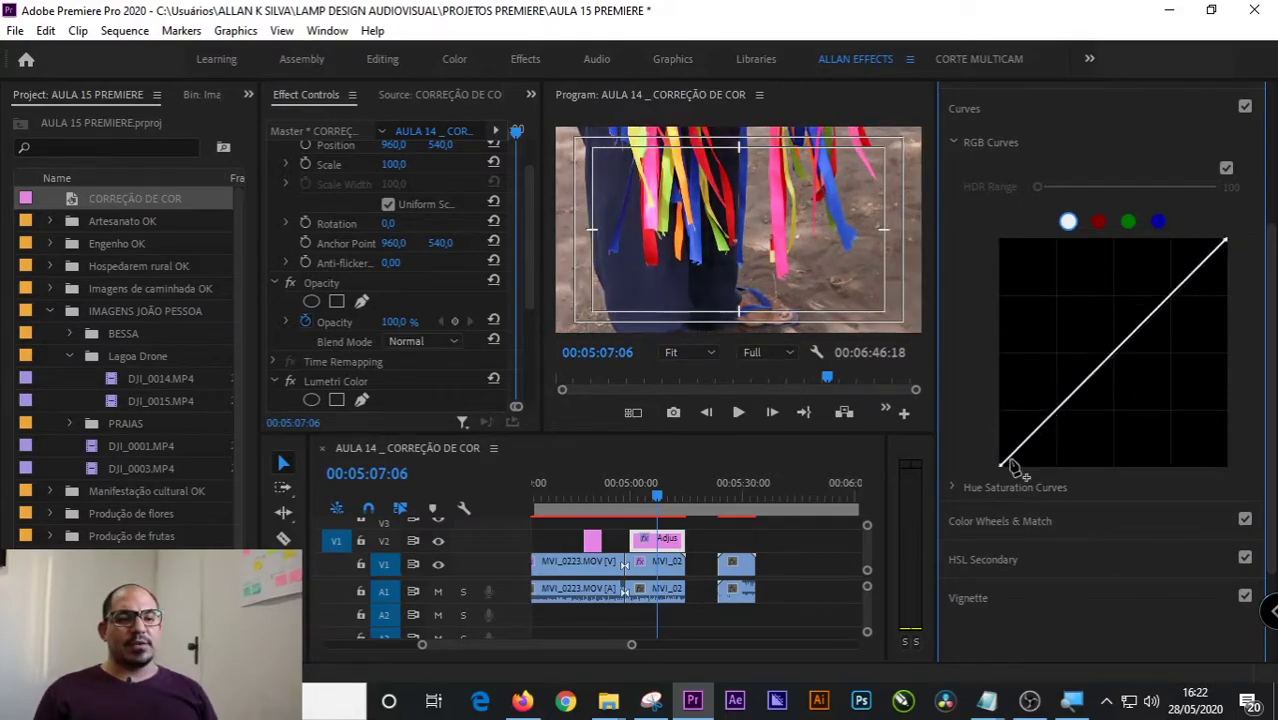
drag(1002, 467, 1078, 485)
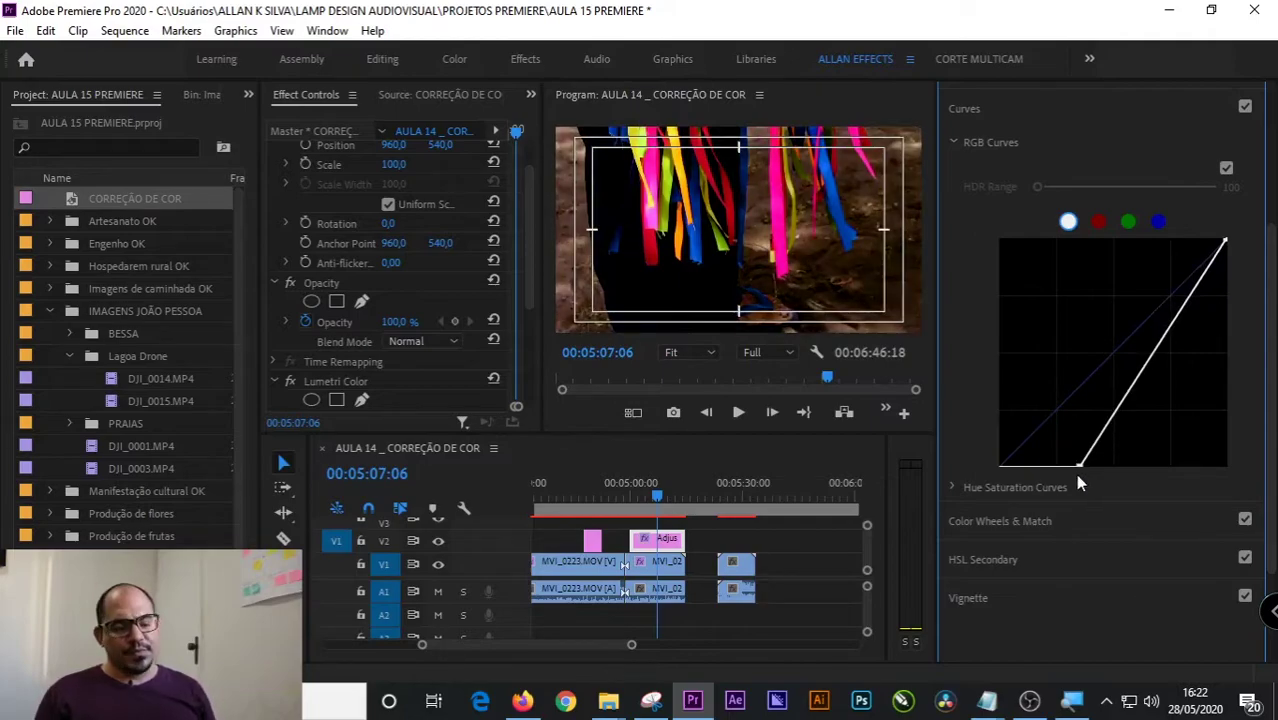
double_click(1076, 458)
- Add a control point near the middle of the master RGB curve and expand the Hue Saturation Curves
click(1097, 370)
drag(1095, 378, 1122, 345)
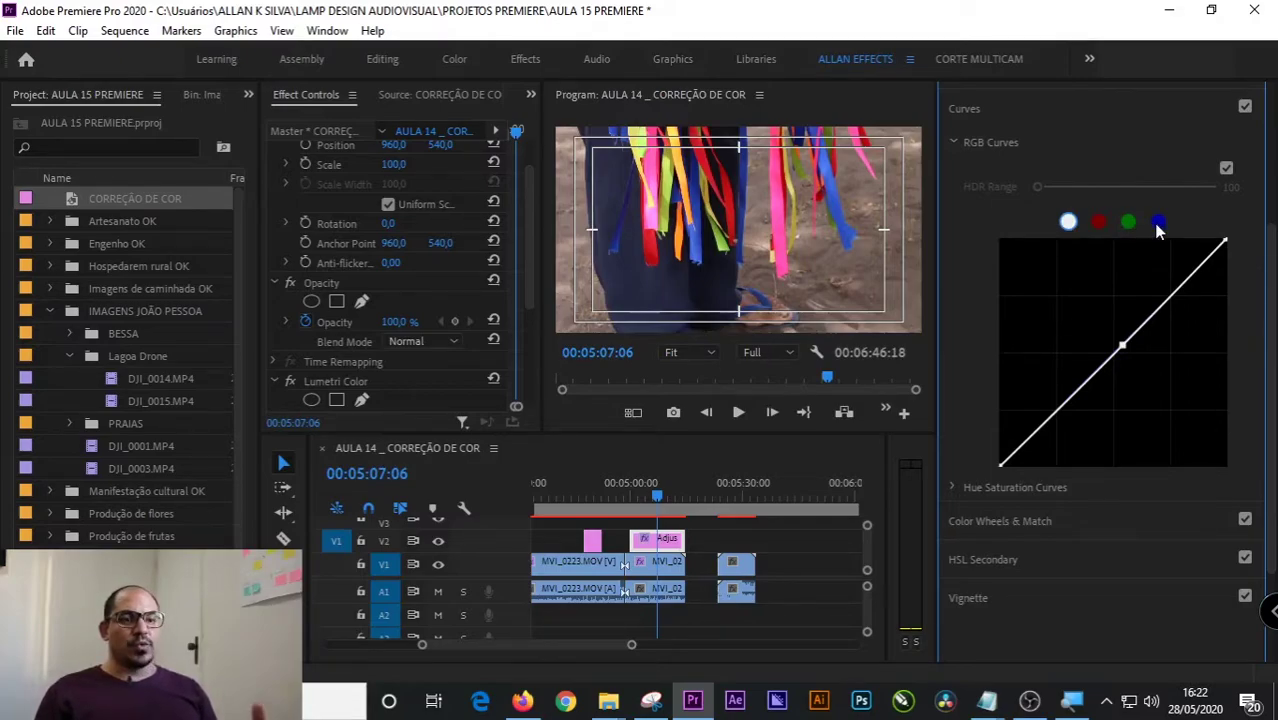
click(955, 488)
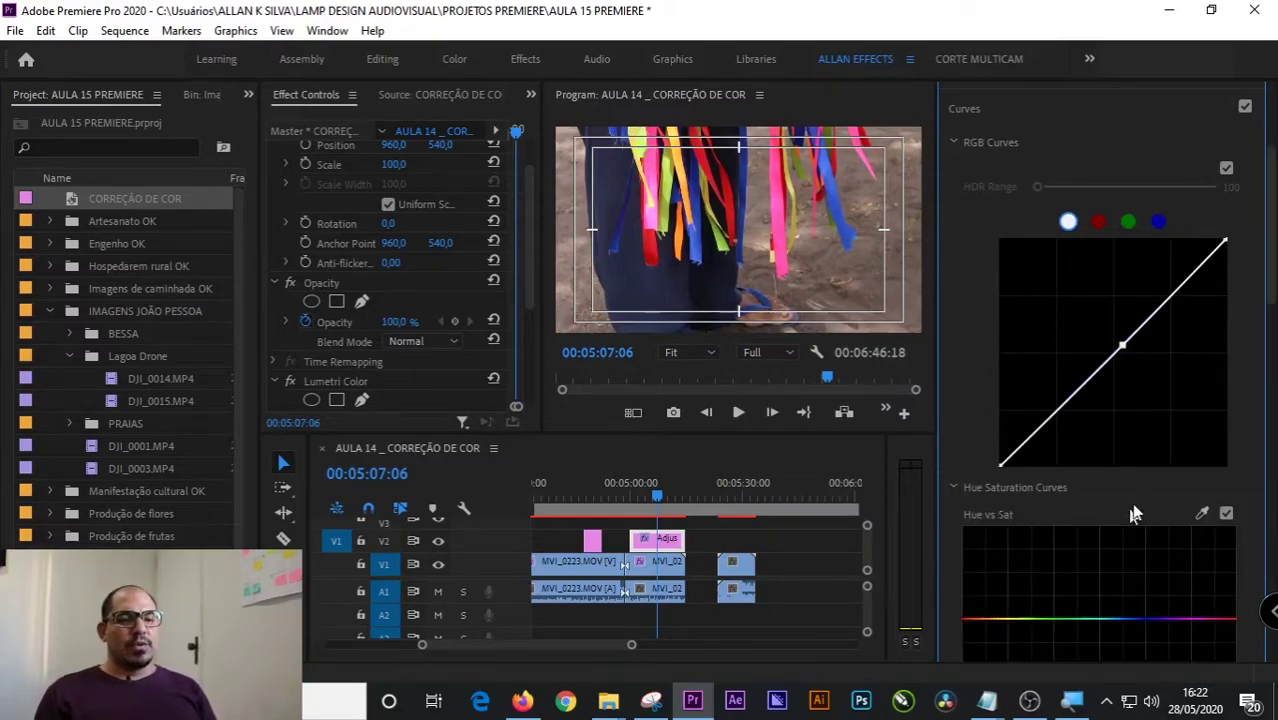
- Increase the contrast by moving the master RGB curve's shadow and highlight end points slightly inward
drag(1274, 327, 1247, 177)
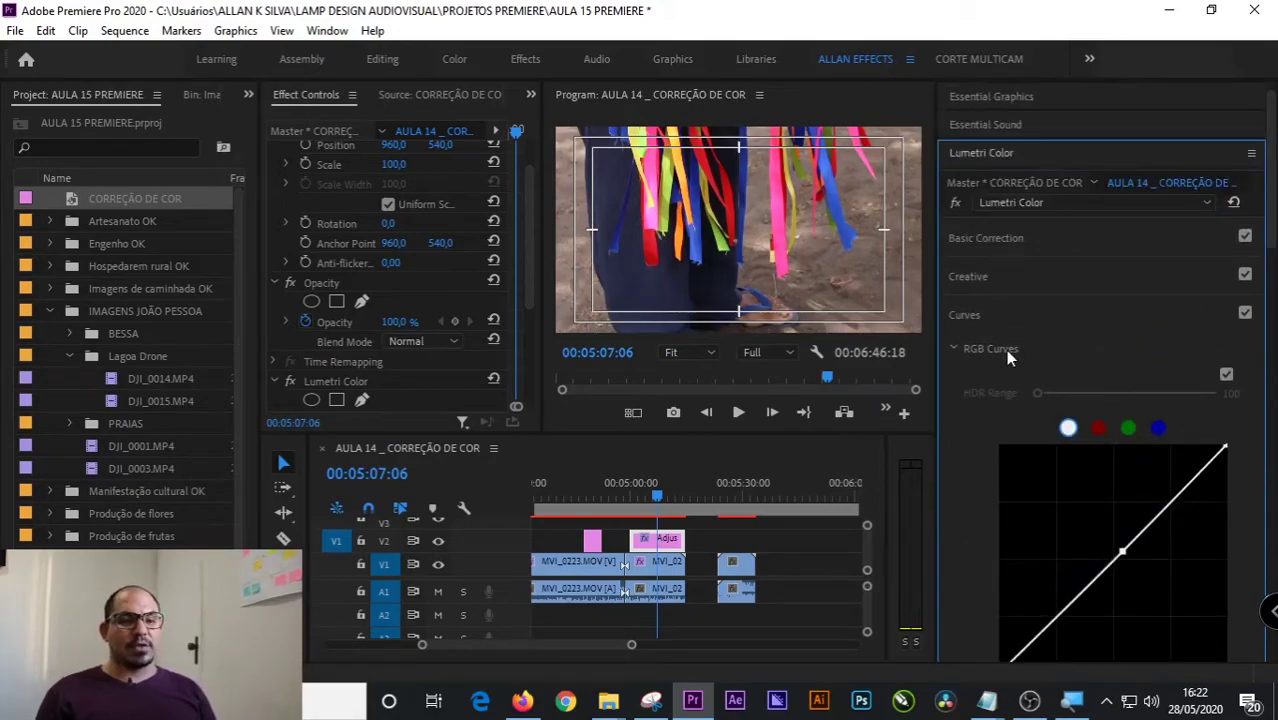
mouse_move(1268, 255)
mouse_down()
mouse_move(1266, 328)
mouse_move(1264, 260)
mouse_up()
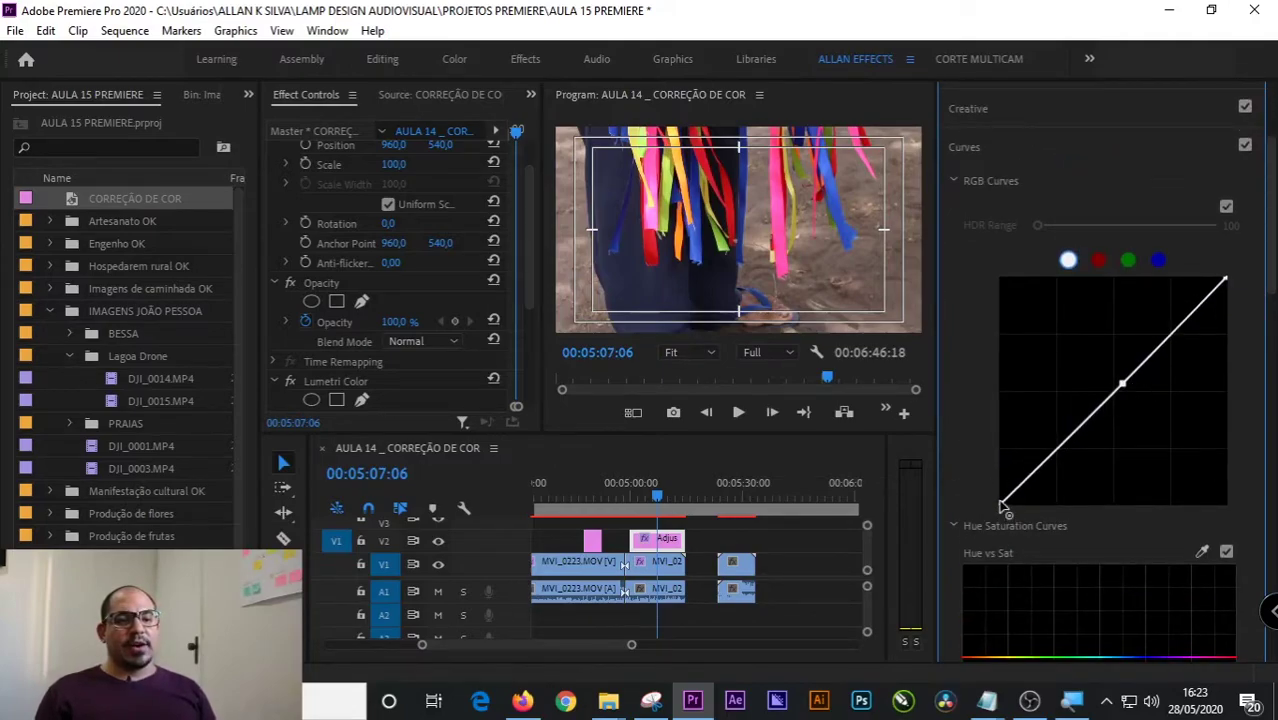
drag(1005, 505, 1020, 510)
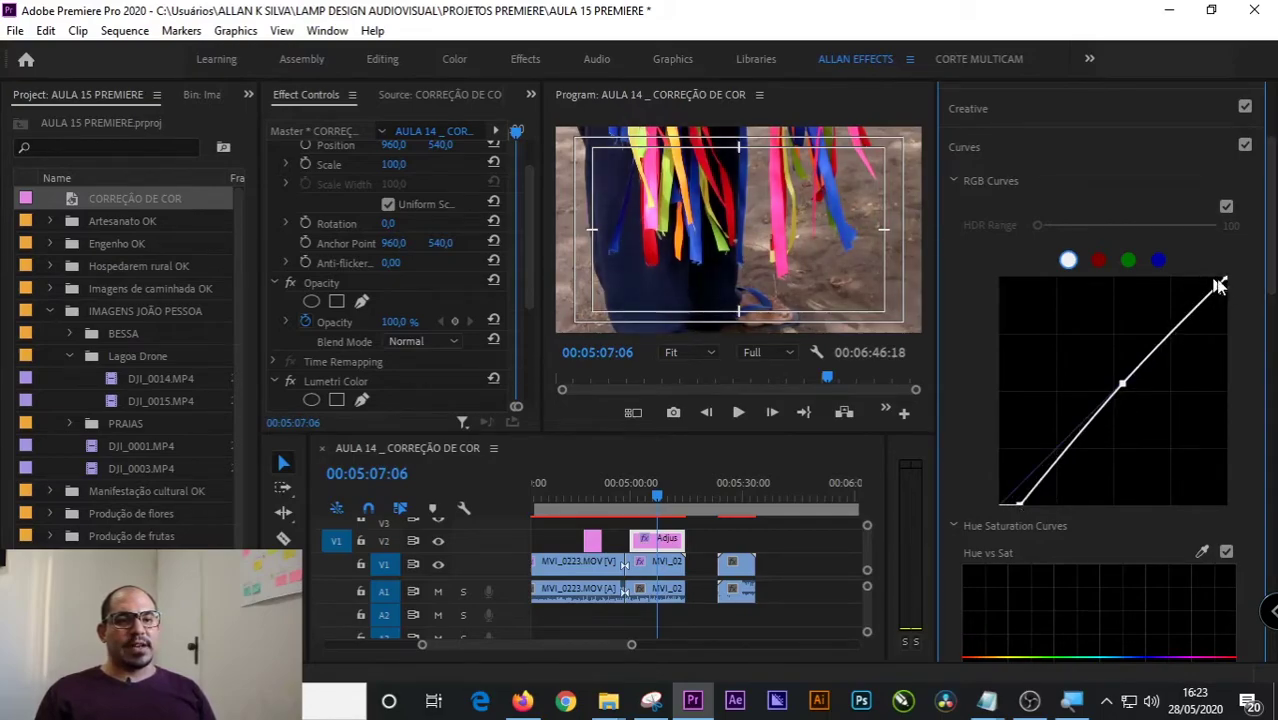
drag(1225, 279, 1214, 281)
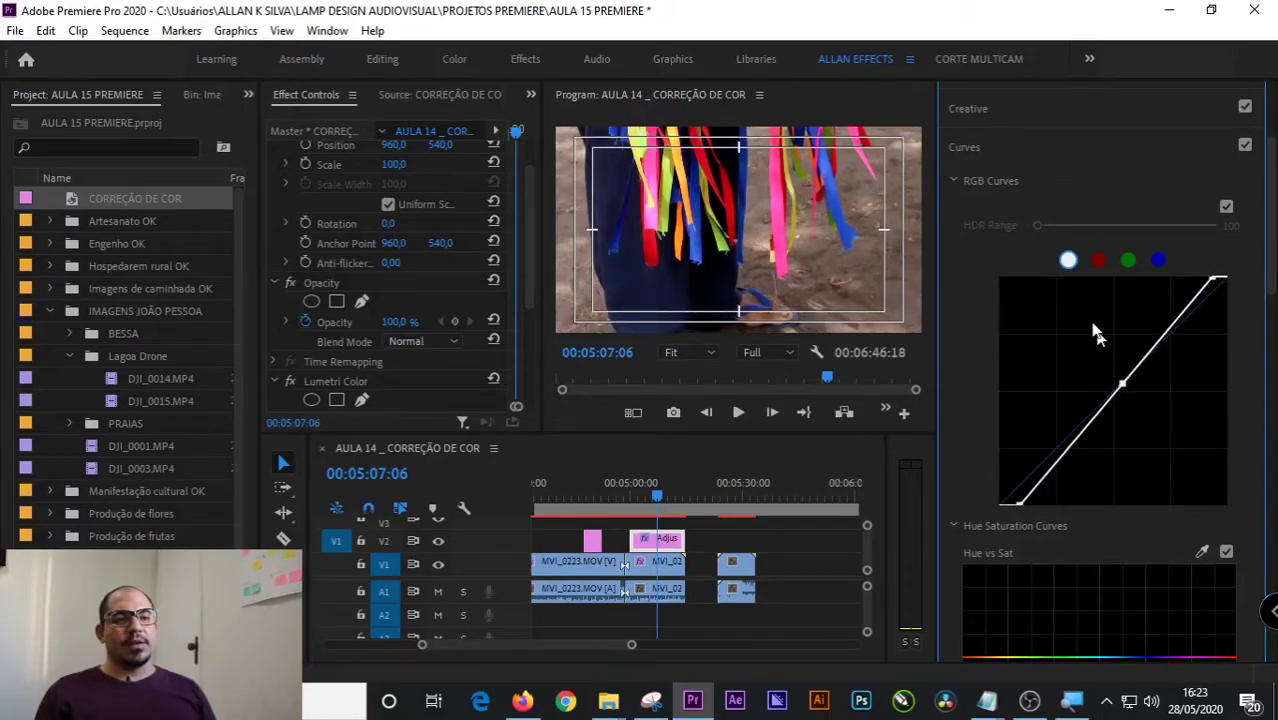
- Raise the midtones of the red curve, and on the blue curve lower the highlight end and lift the darker tones
click(1099, 261)
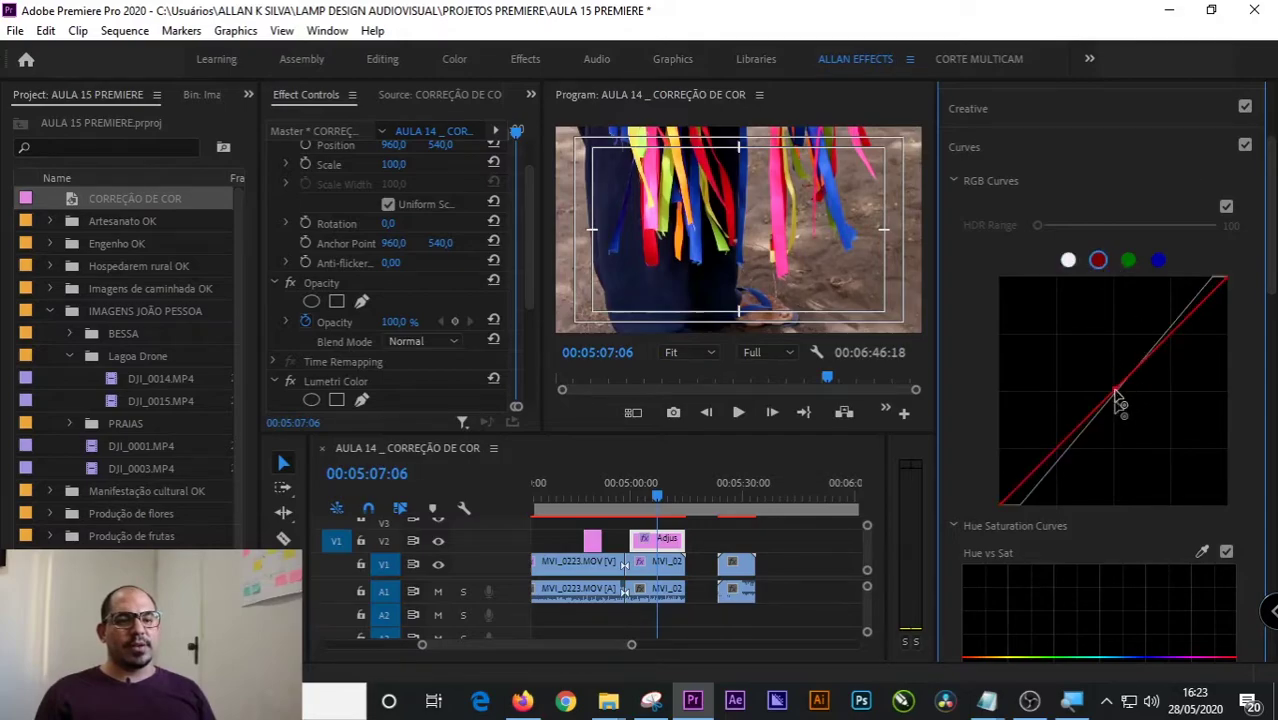
drag(1118, 393, 1103, 383)
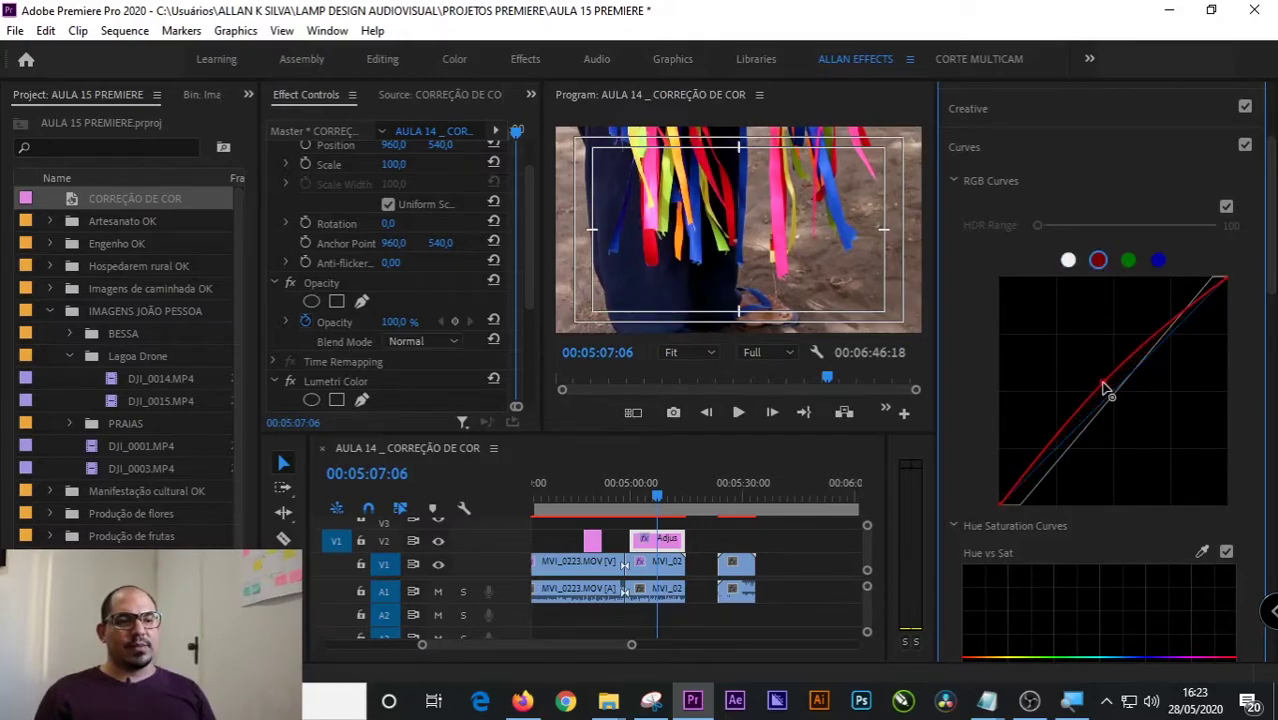
click(1159, 261)
drag(1227, 281, 1227, 291)
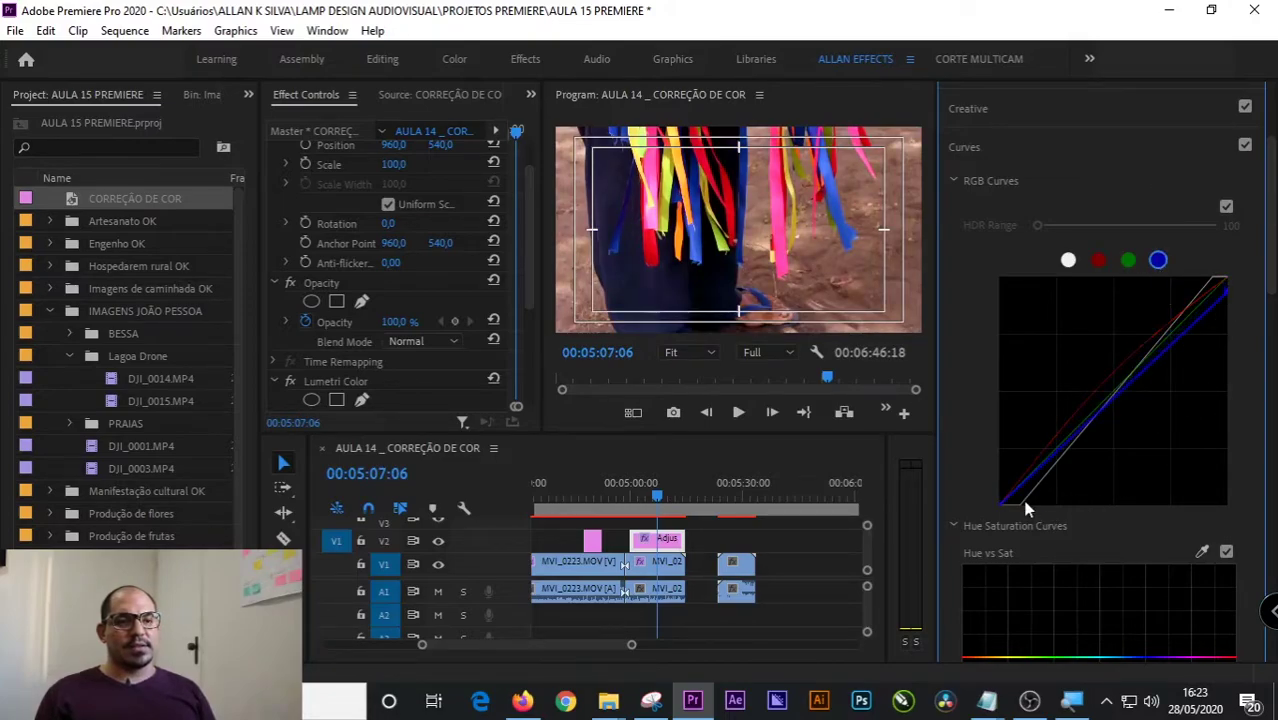
drag(1021, 490, 1102, 402)
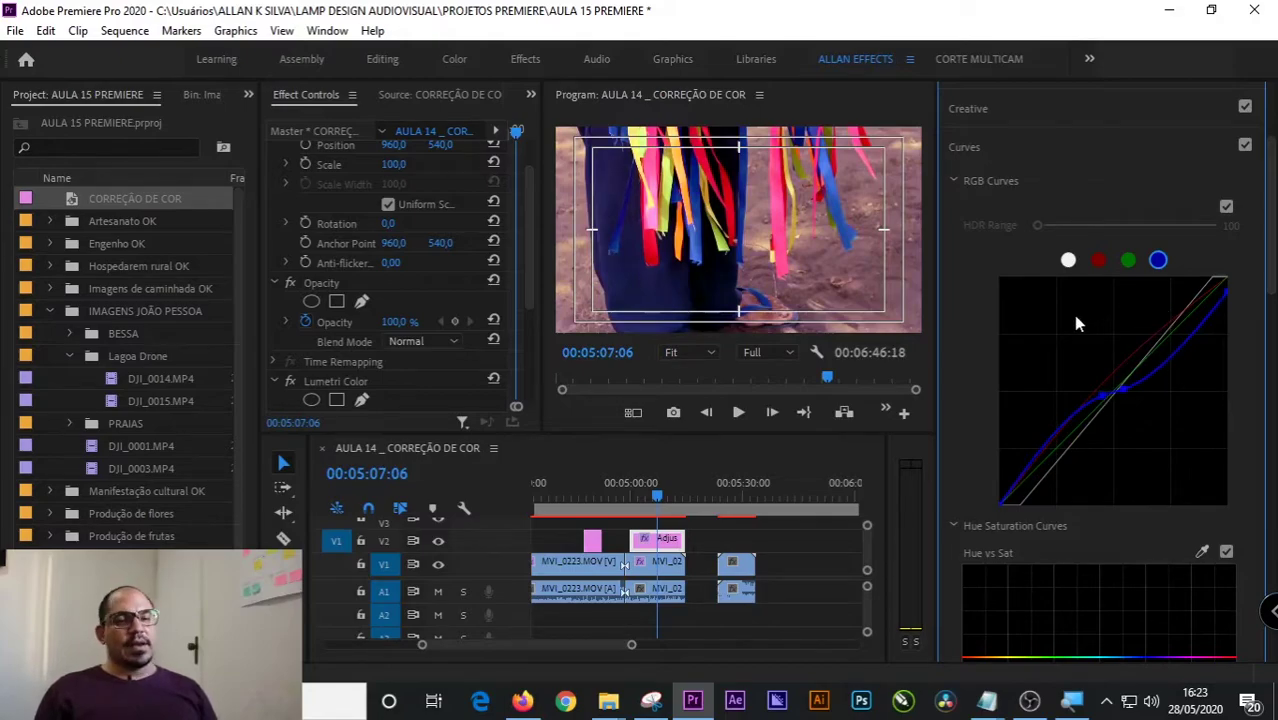
- Collapse the Curves section and review Lumetri Color's export and preset-saving options
scroll(1230, 250, down, 1)
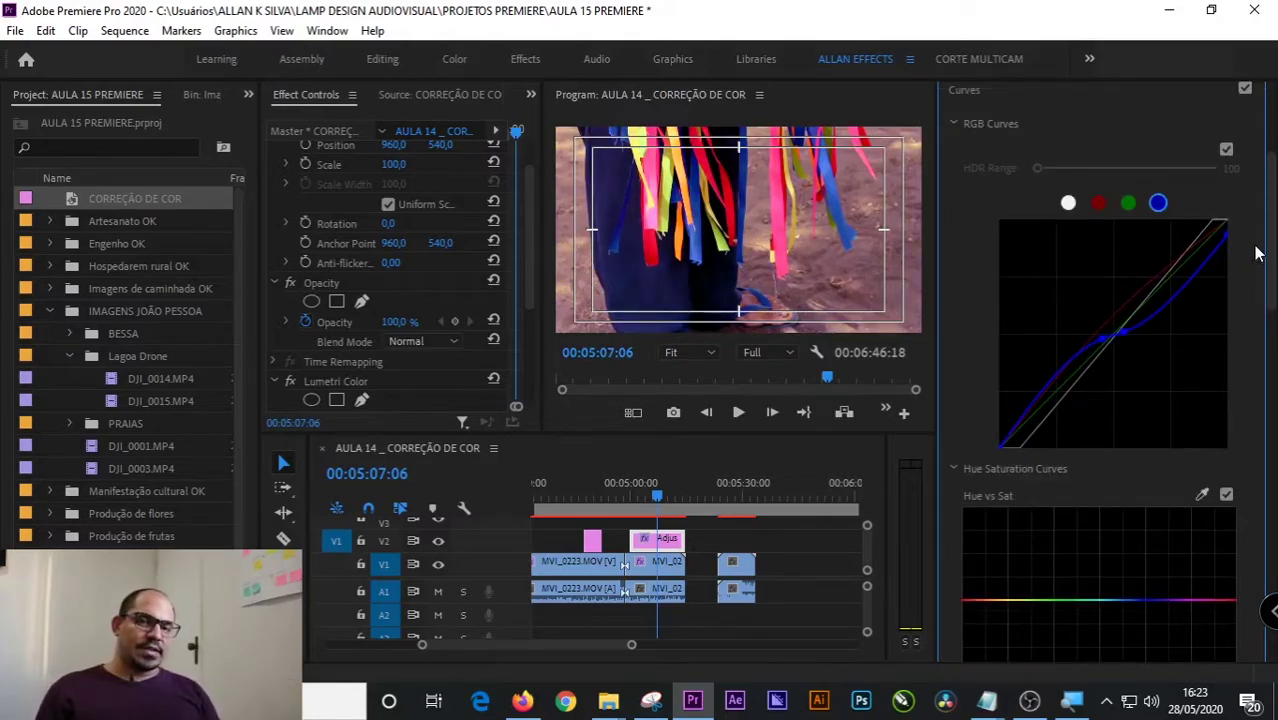
scroll(1272, 235, up, 5)
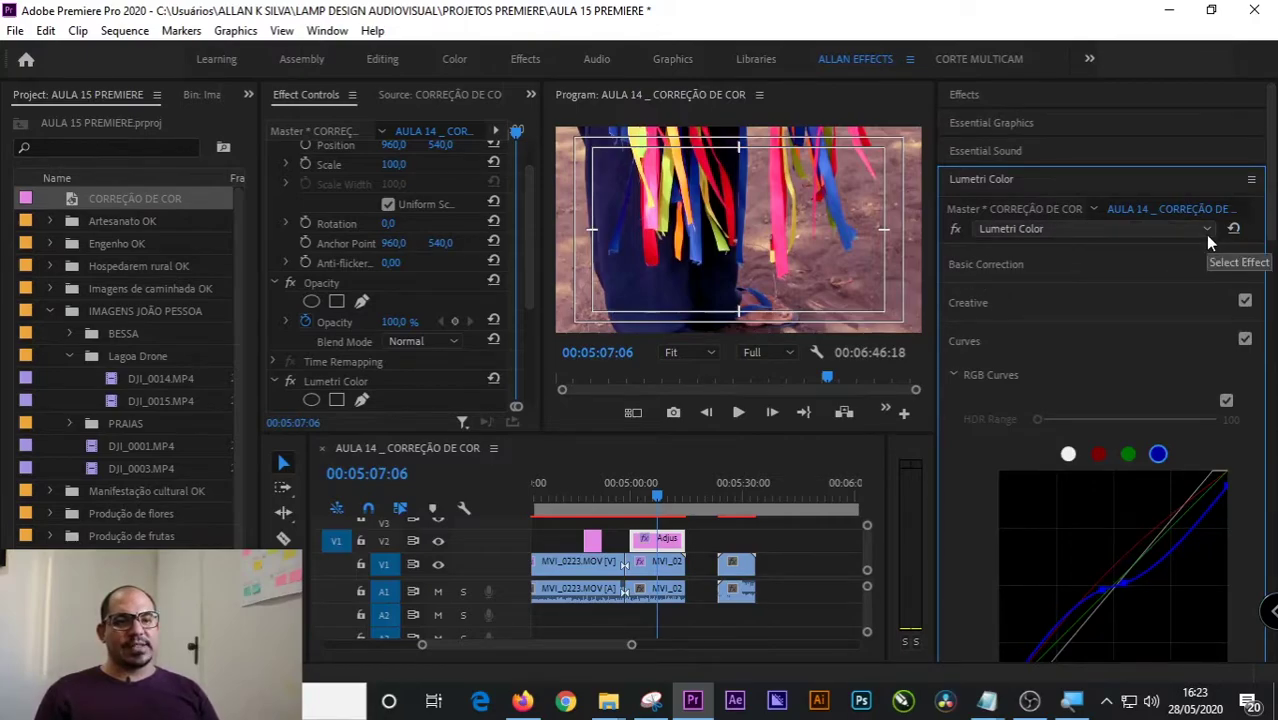
click(1036, 340)
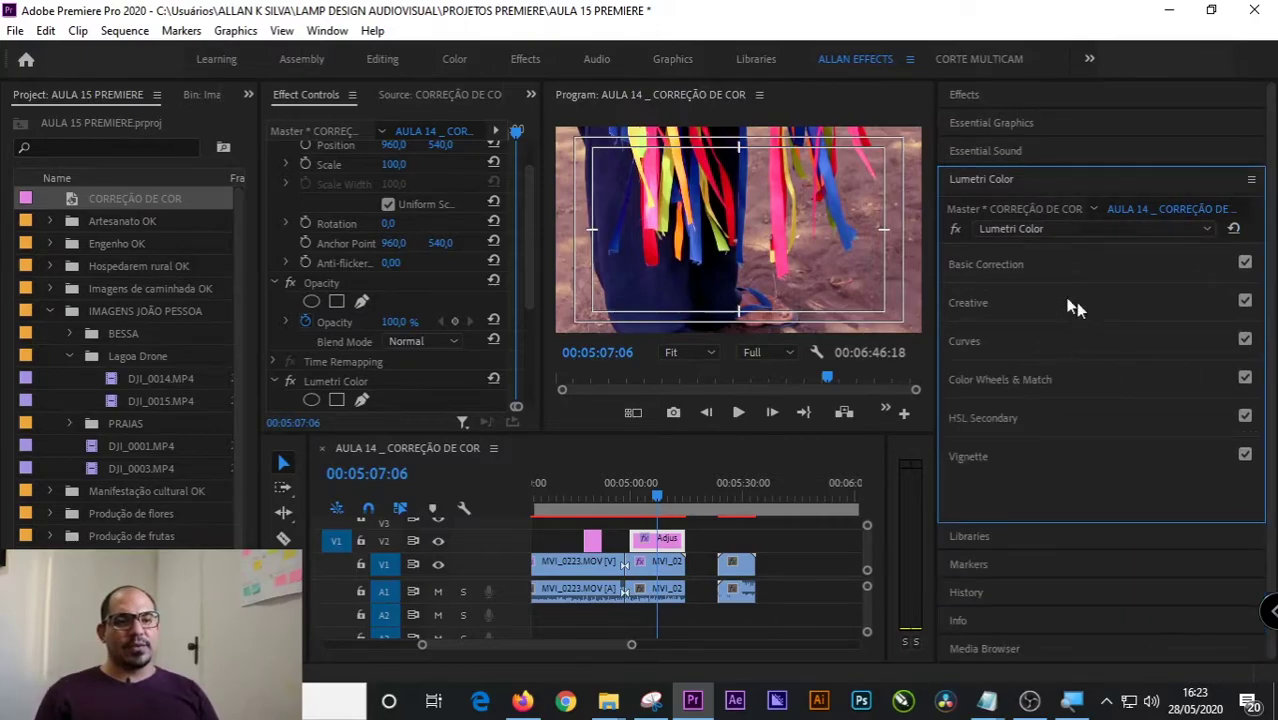
click(1251, 183)
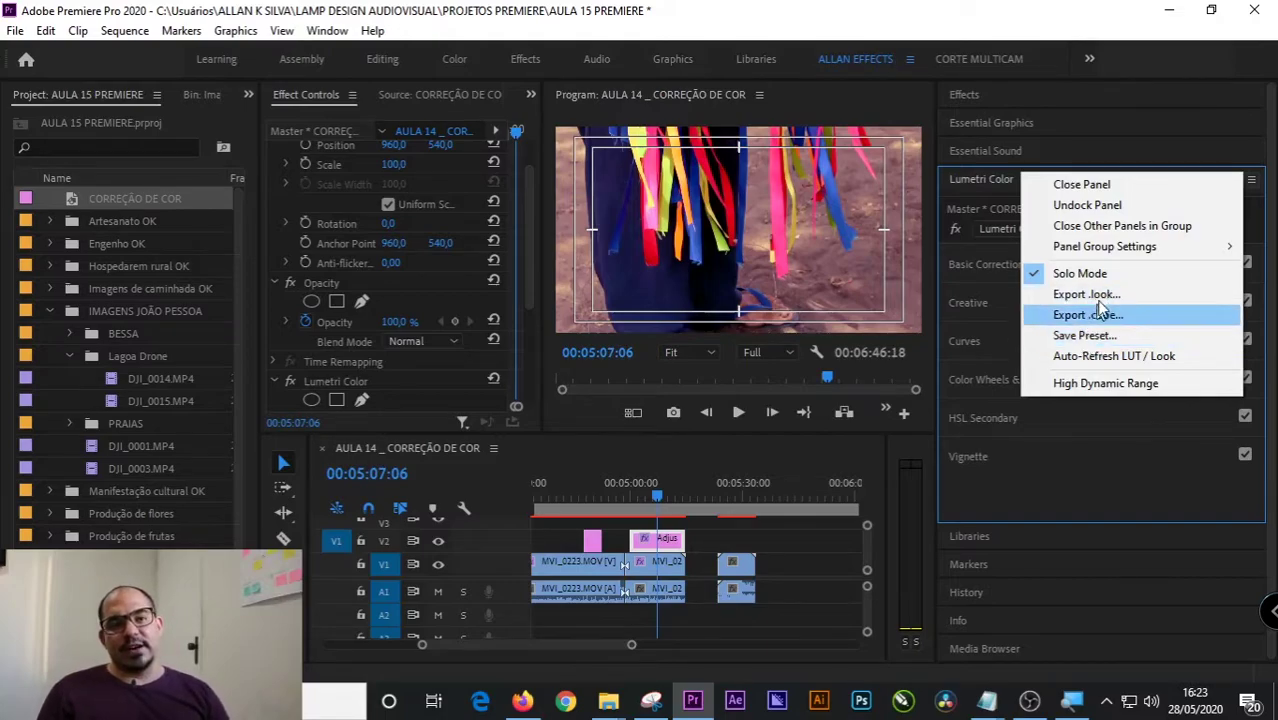
click(1100, 478)
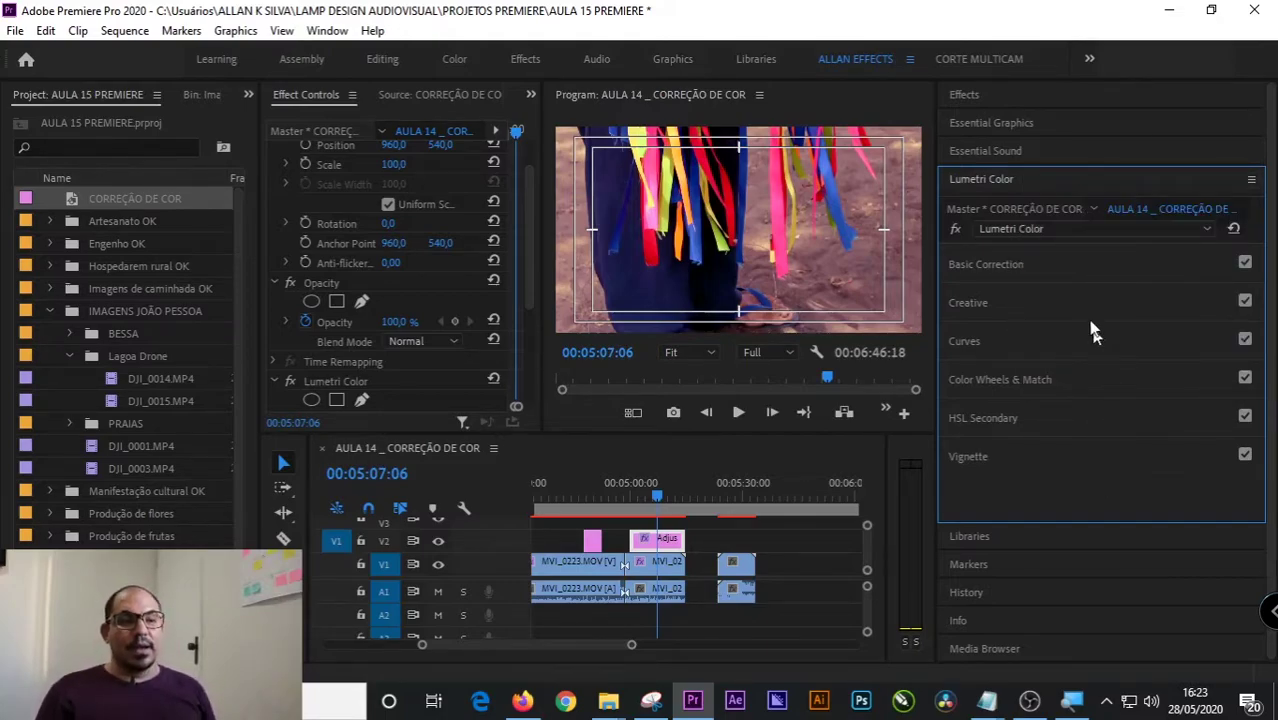
- Browse the Image Control, Color Correction and Generate folders of the Video Effects for color-related effects
click(1084, 181)
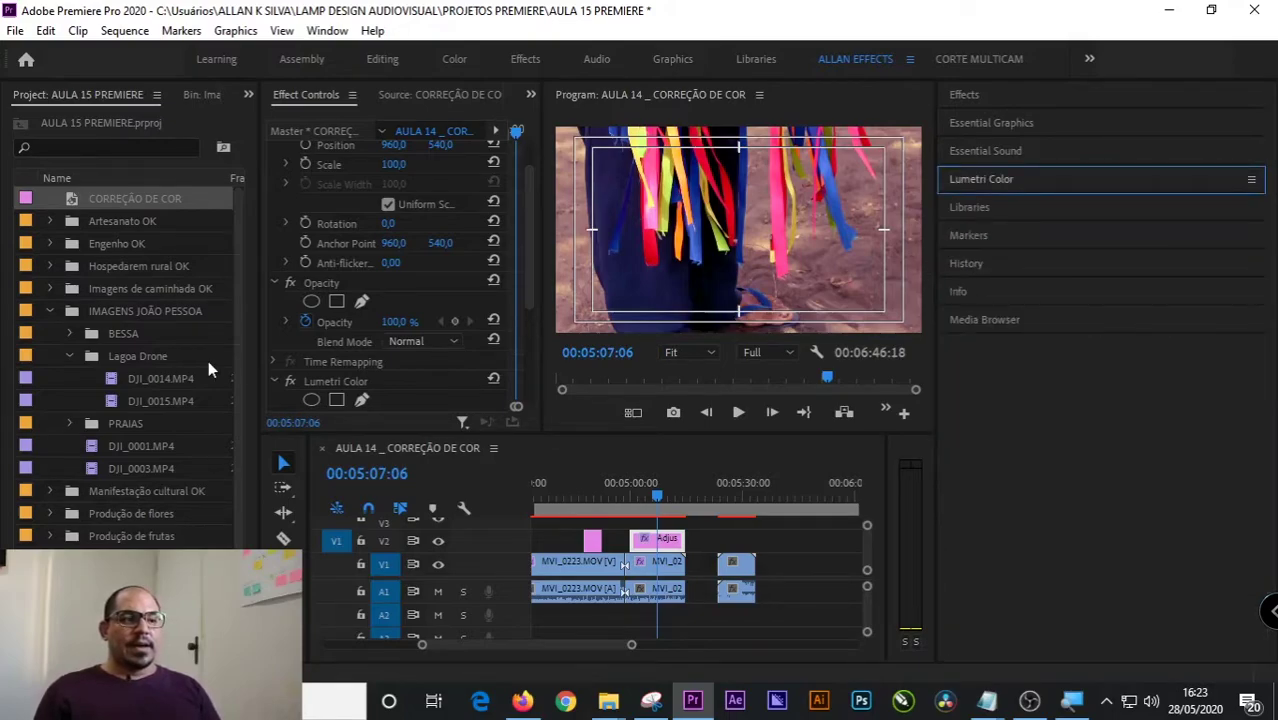
click(1010, 94)
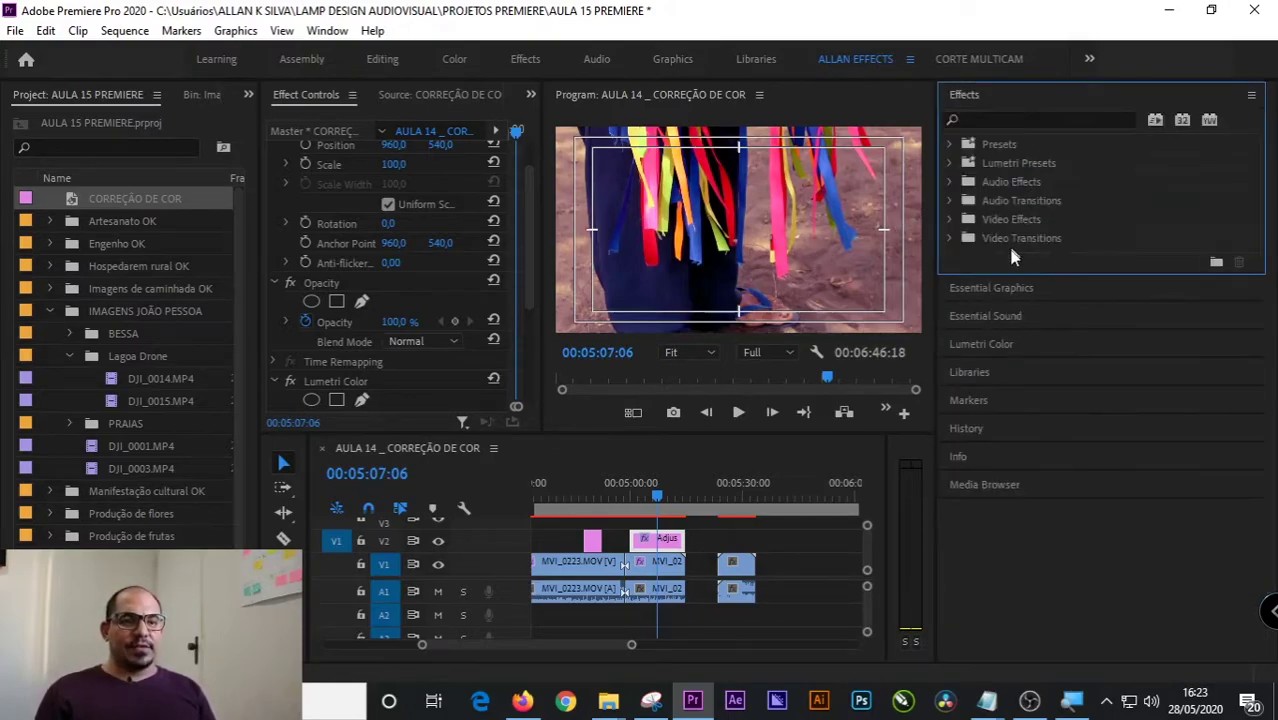
click(951, 220)
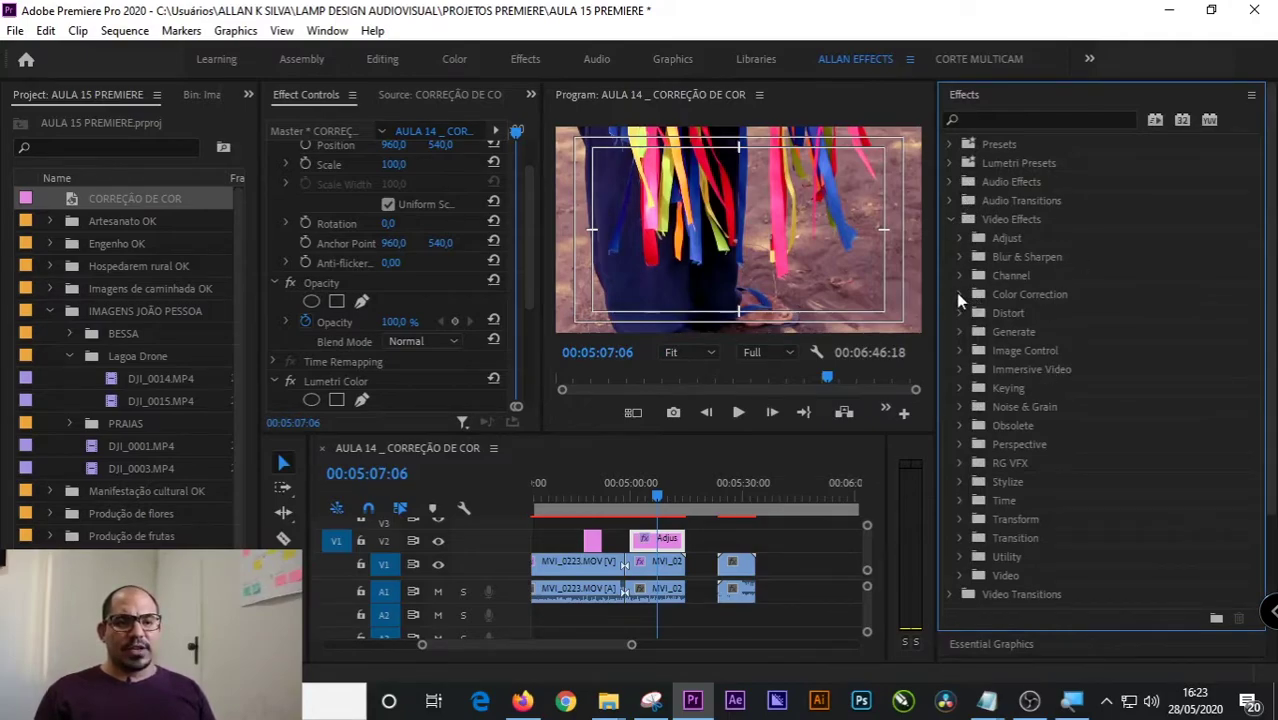
click(959, 350)
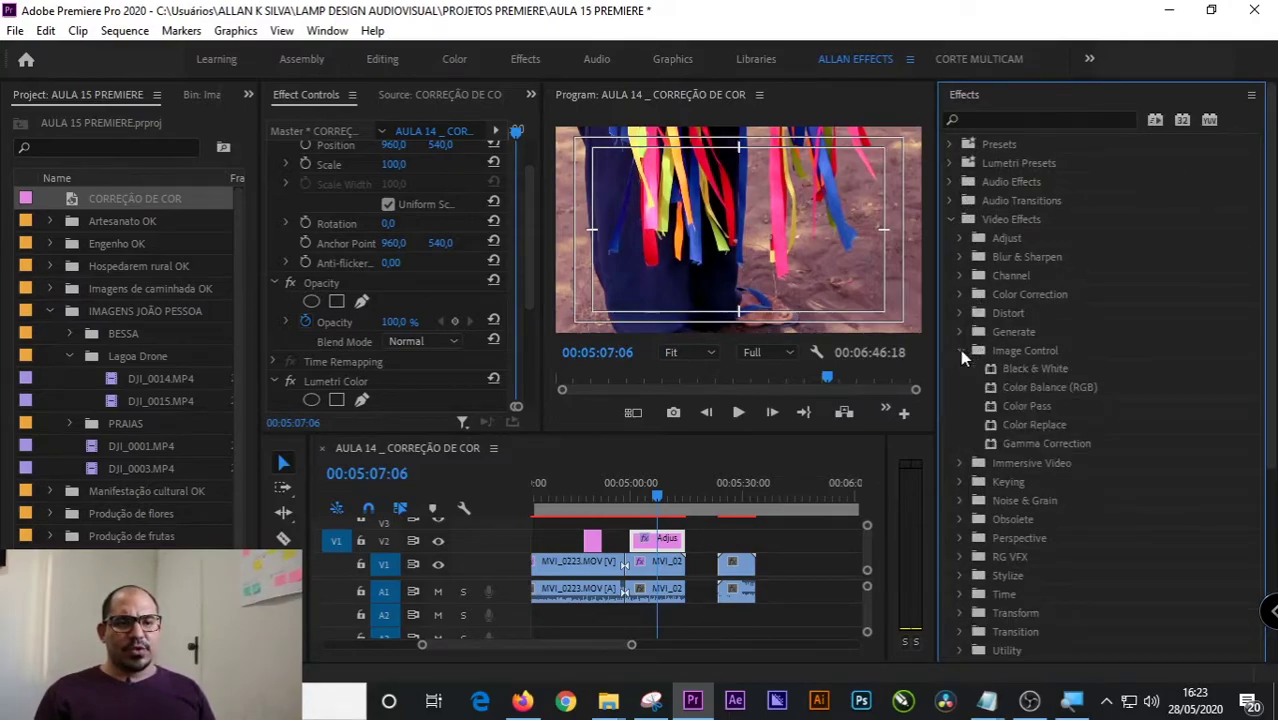
click(959, 295)
scroll(1062, 458, down, 1)
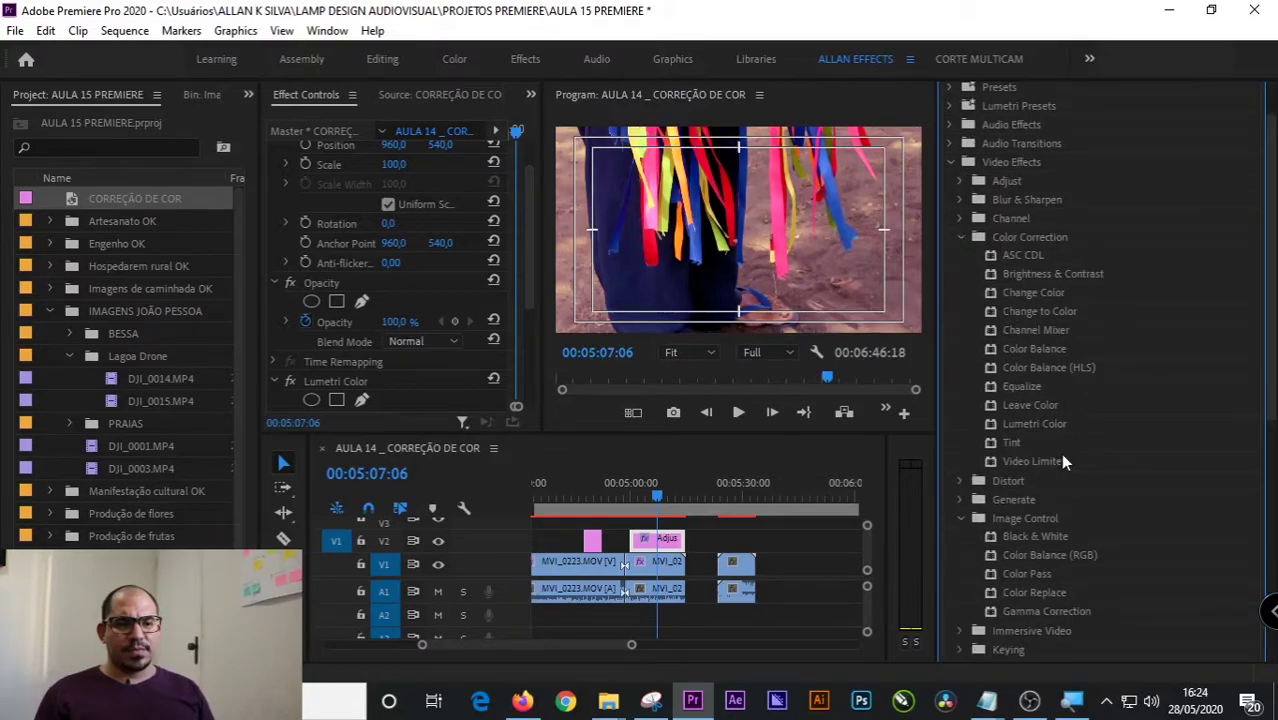
click(960, 499)
scroll(1079, 456, down, 2)
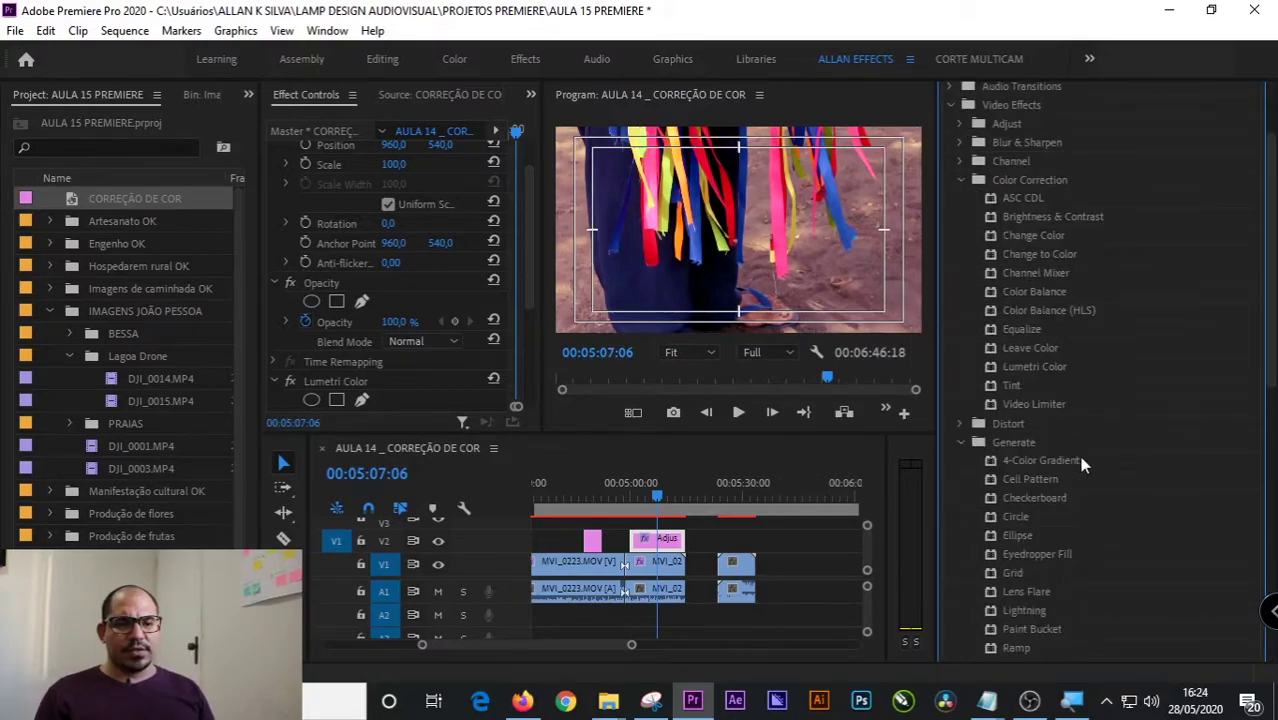
scroll(1027, 273, up, 3)
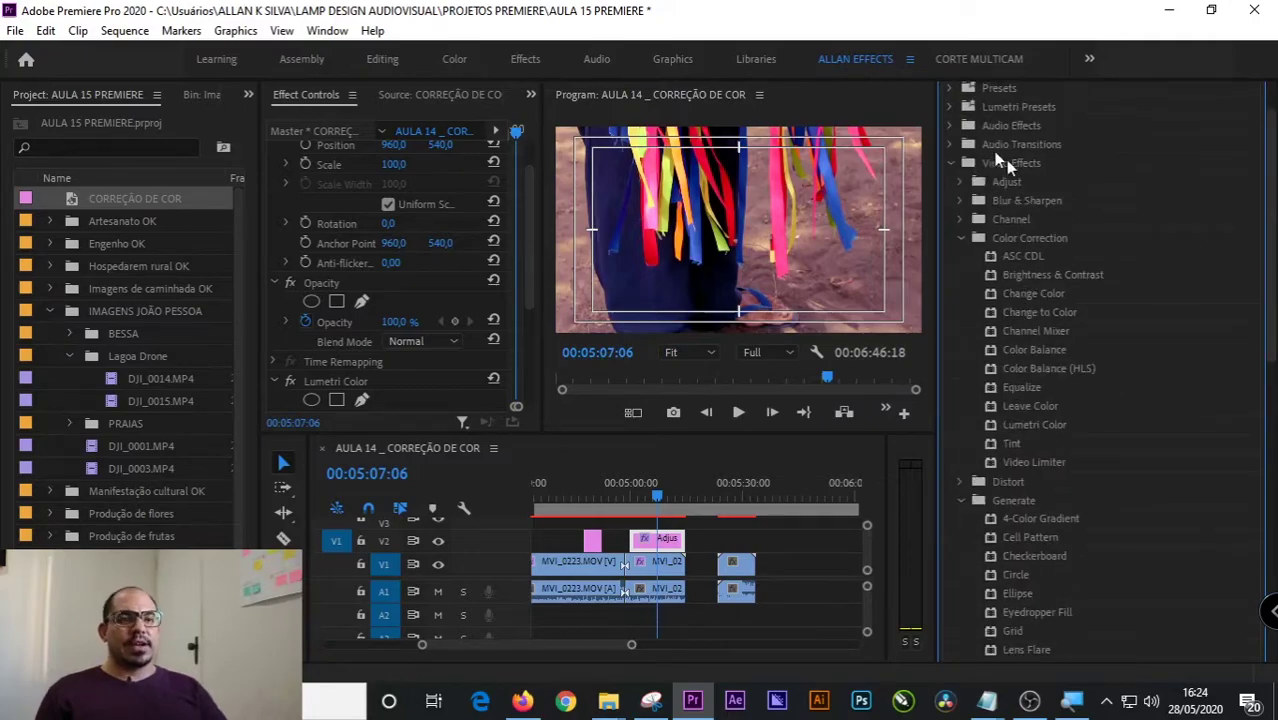
- Search the effects for CURVES, apply RGB Curves to the last clip on V1, and move the playhead onto that clip
click(1017, 115)
text(CURVES)
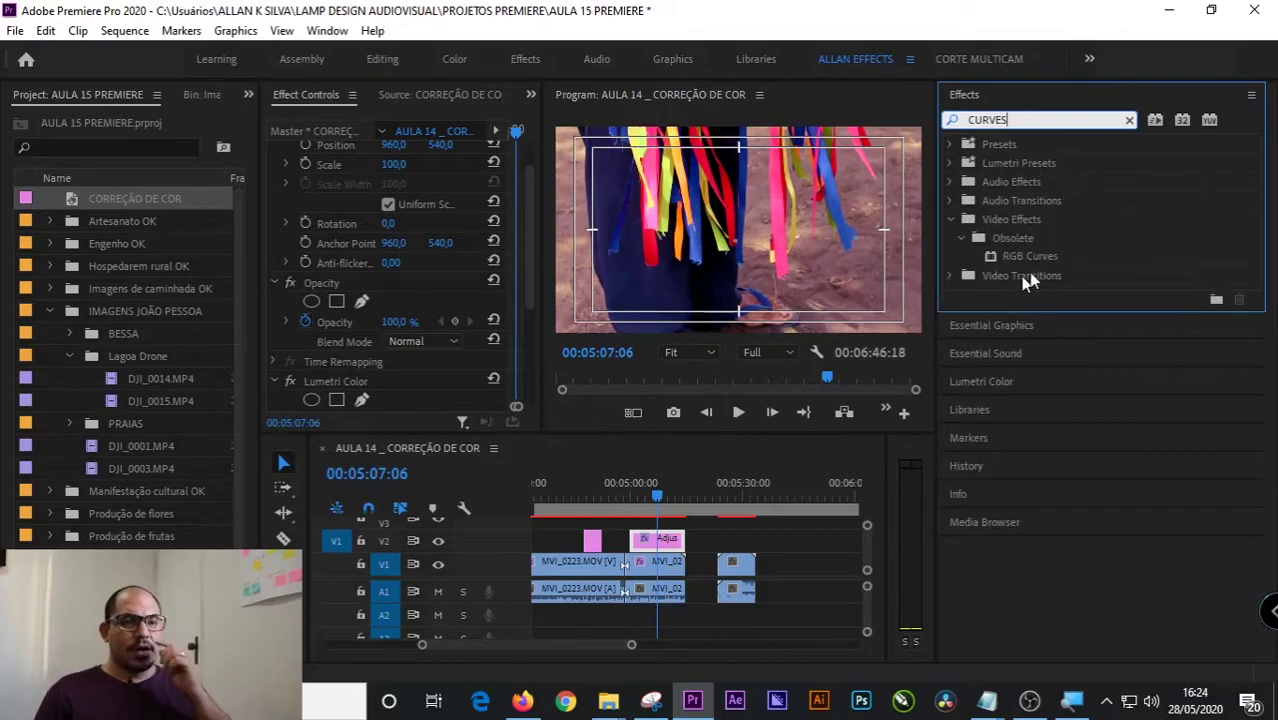
click(1021, 259)
drag(1054, 253, 736, 563)
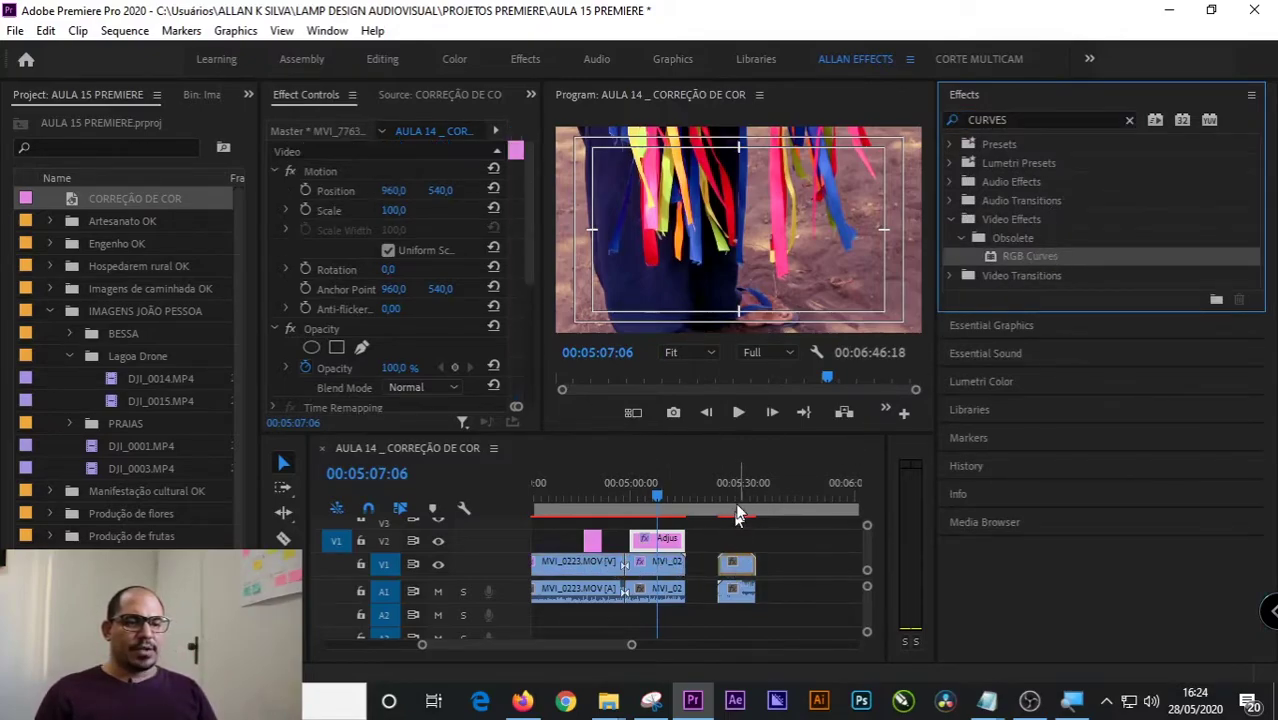
click(736, 499)
- On the RGB Curves master curve, lower the highlight end, shift the shadow end inward, and raise the midtones slightly
scroll(530, 250, down, 6)
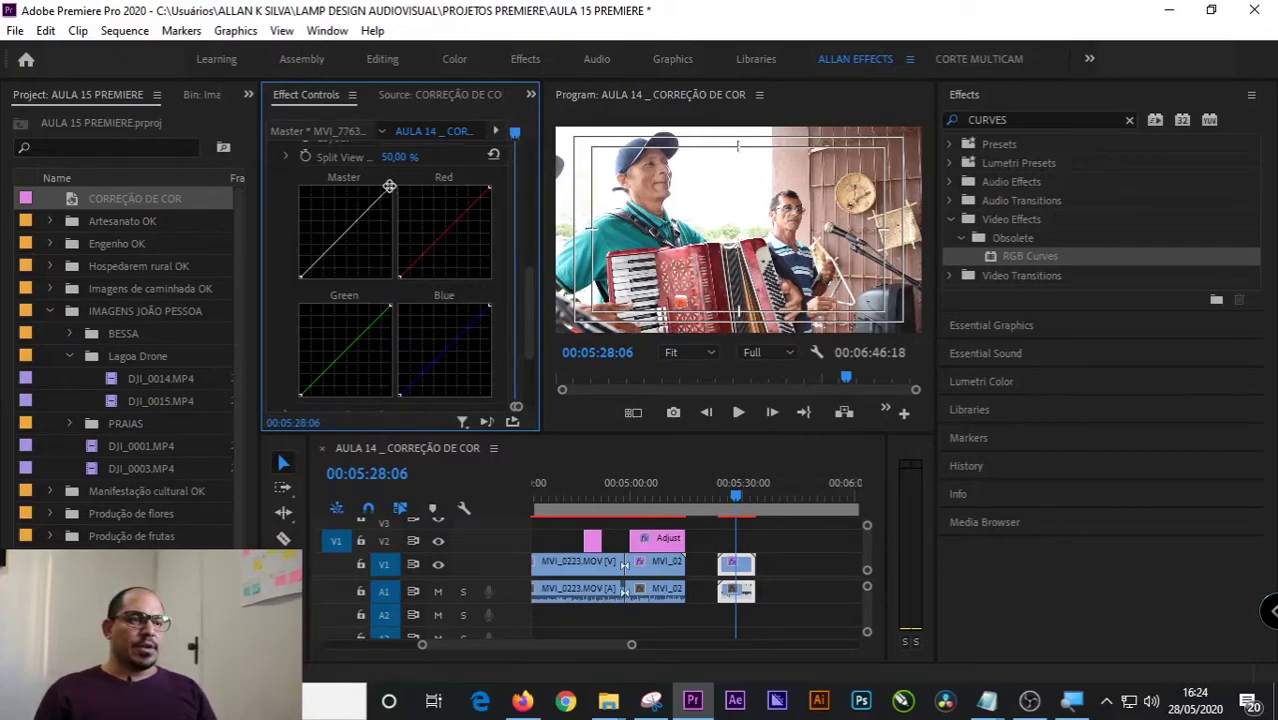
drag(389, 186, 389, 190)
drag(389, 192, 389, 196)
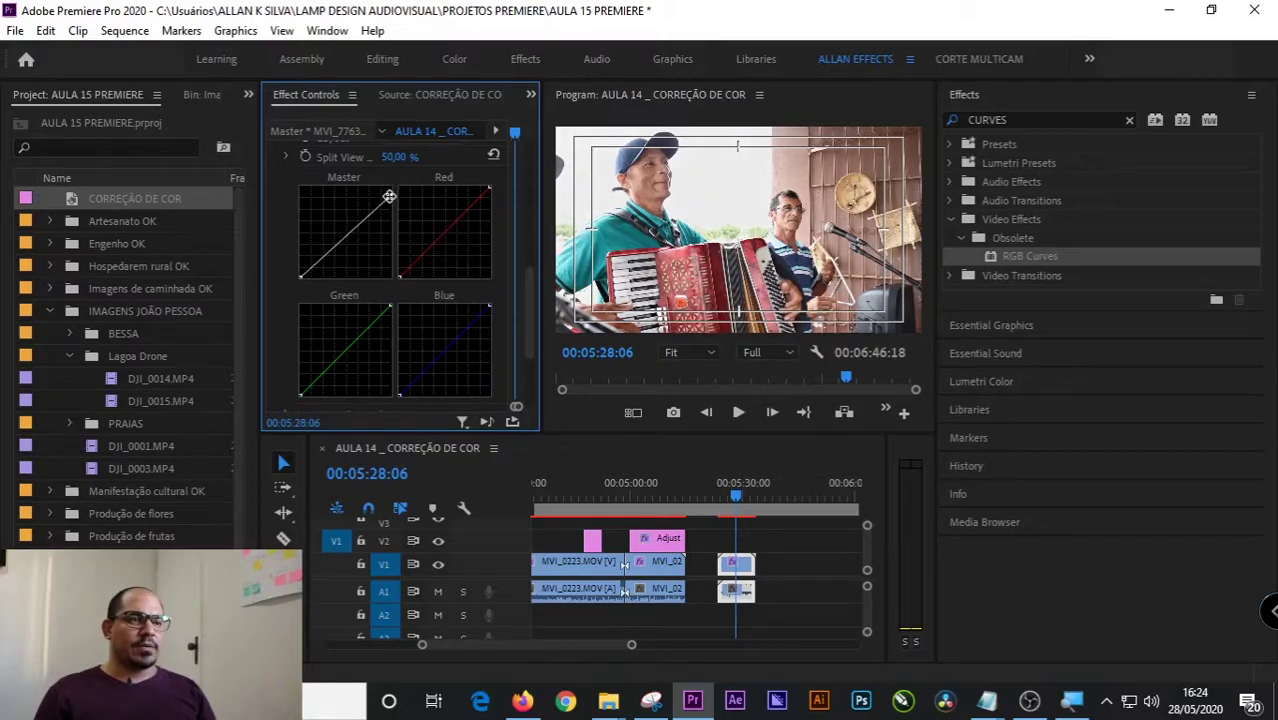
drag(303, 274, 313, 274)
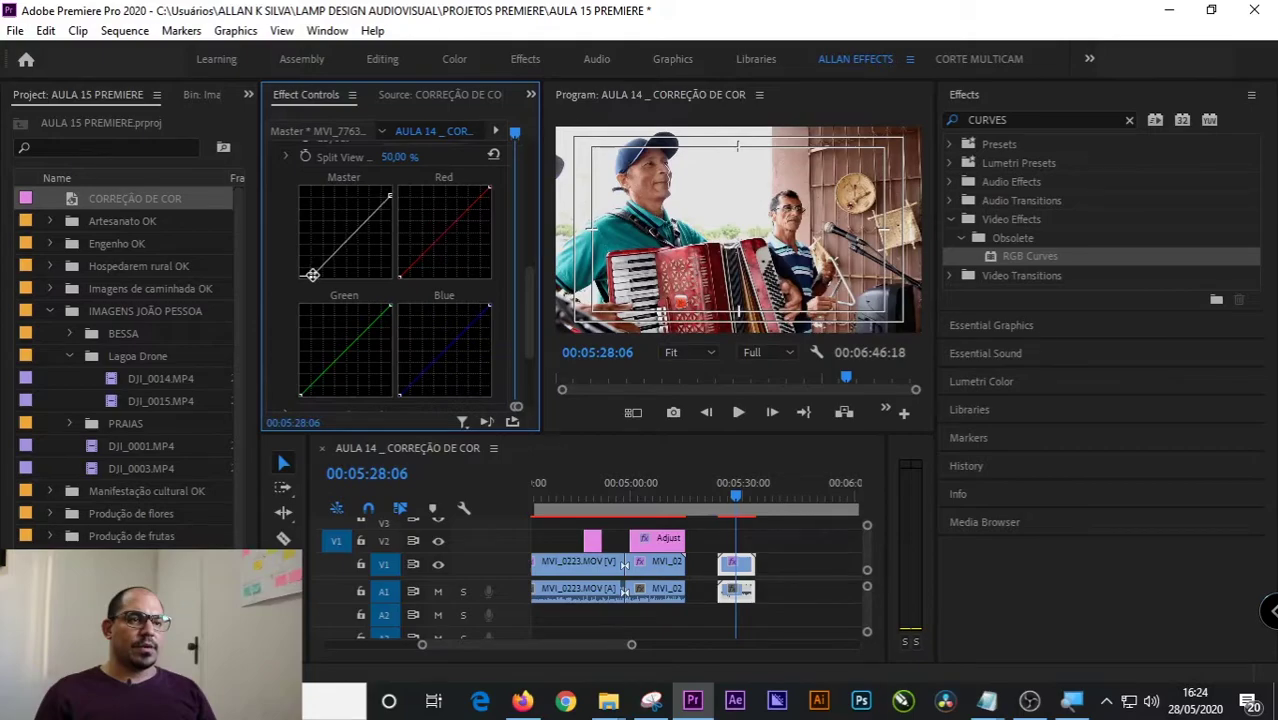
click(355, 234)
drag(354, 234, 349, 233)
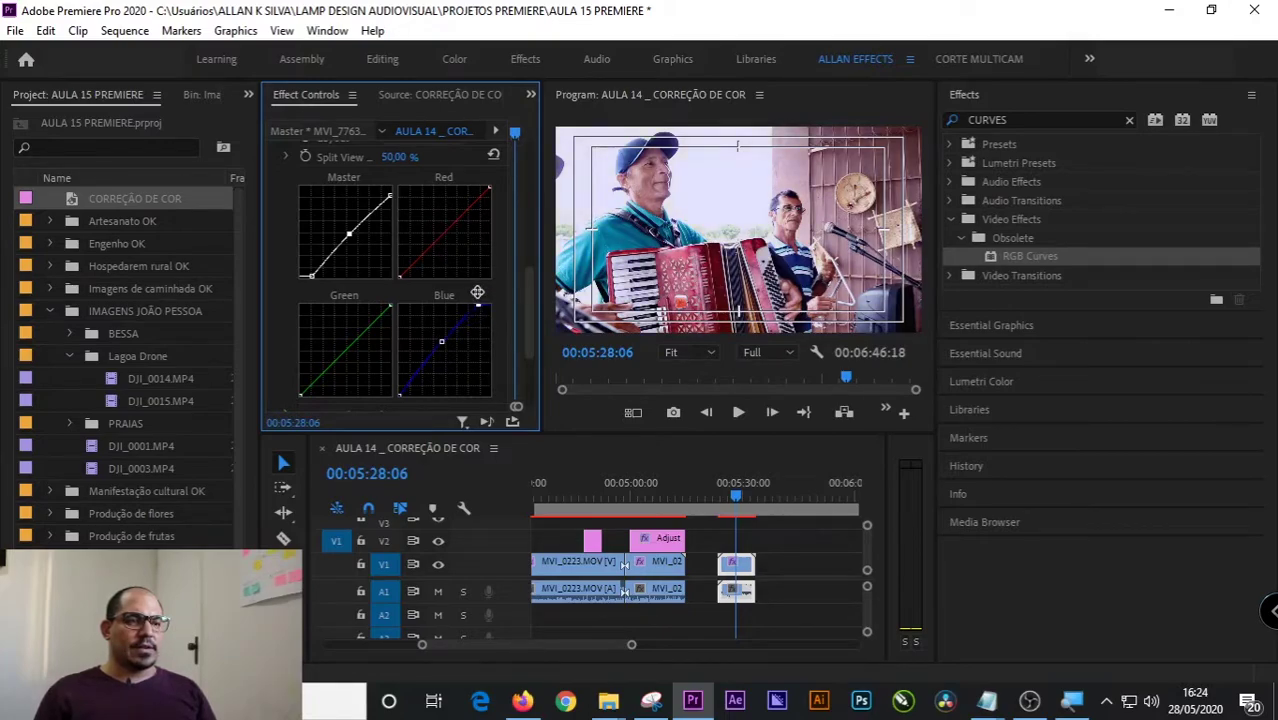
- Move the highlight ends of the blue and red curves inward, add a blue midpoint, and lower the red midtones
click(480, 186)
drag(448, 224, 448, 229)
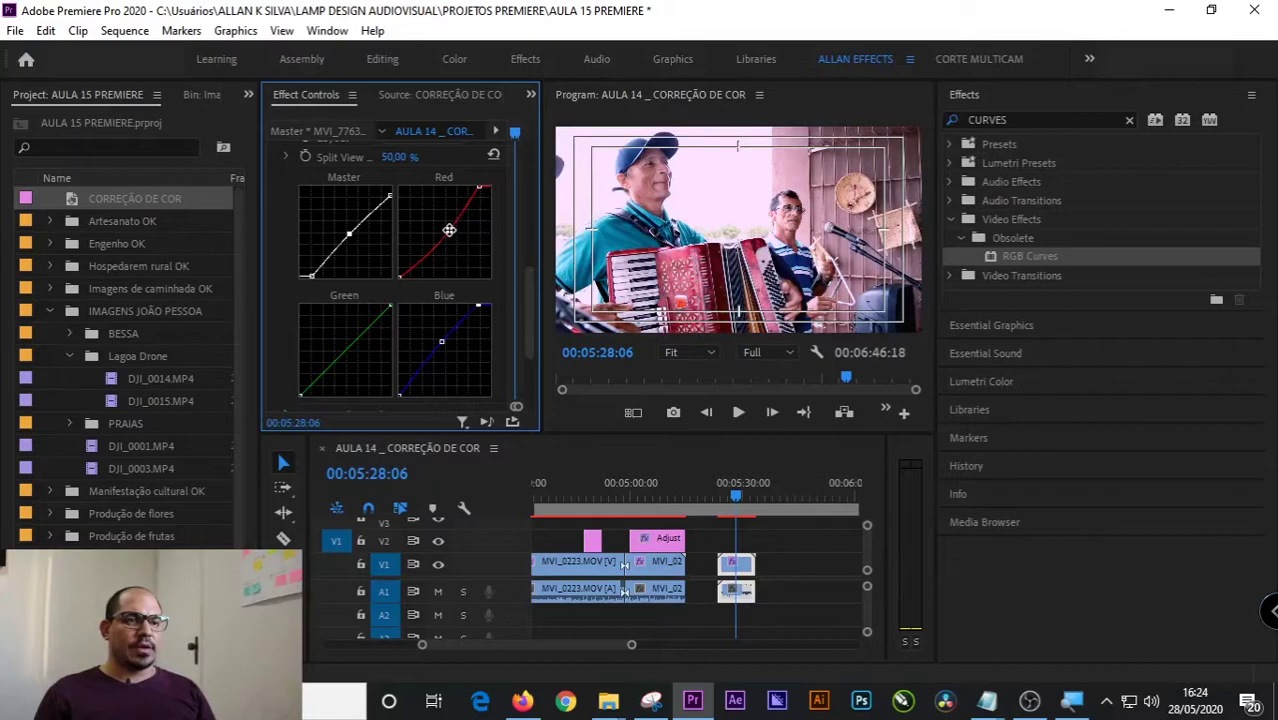
- Switch the RGB Curves effect off and on repeatedly to compare the clip before and after the correction
scroll(497, 262, up, 2)
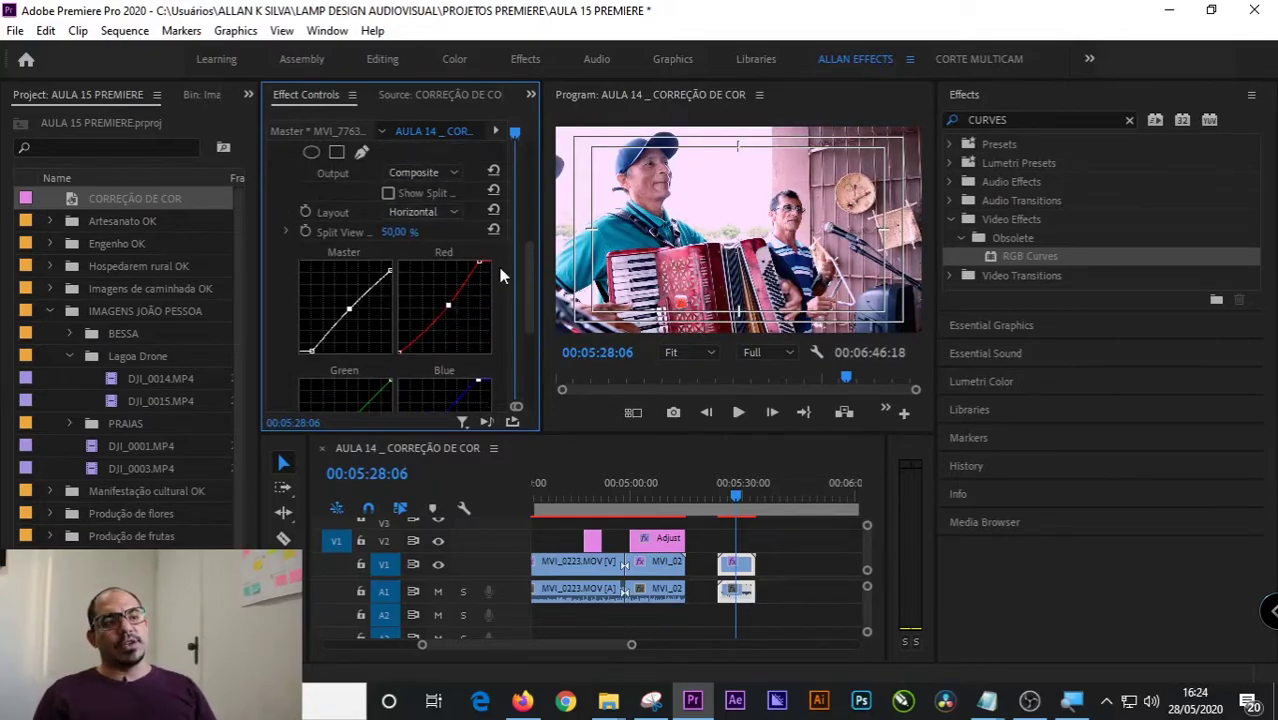
drag(530, 266, 529, 224)
click(289, 299)
click(289, 299)
click(289, 299)
click(289, 299)
click(289, 299)
click(289, 299)
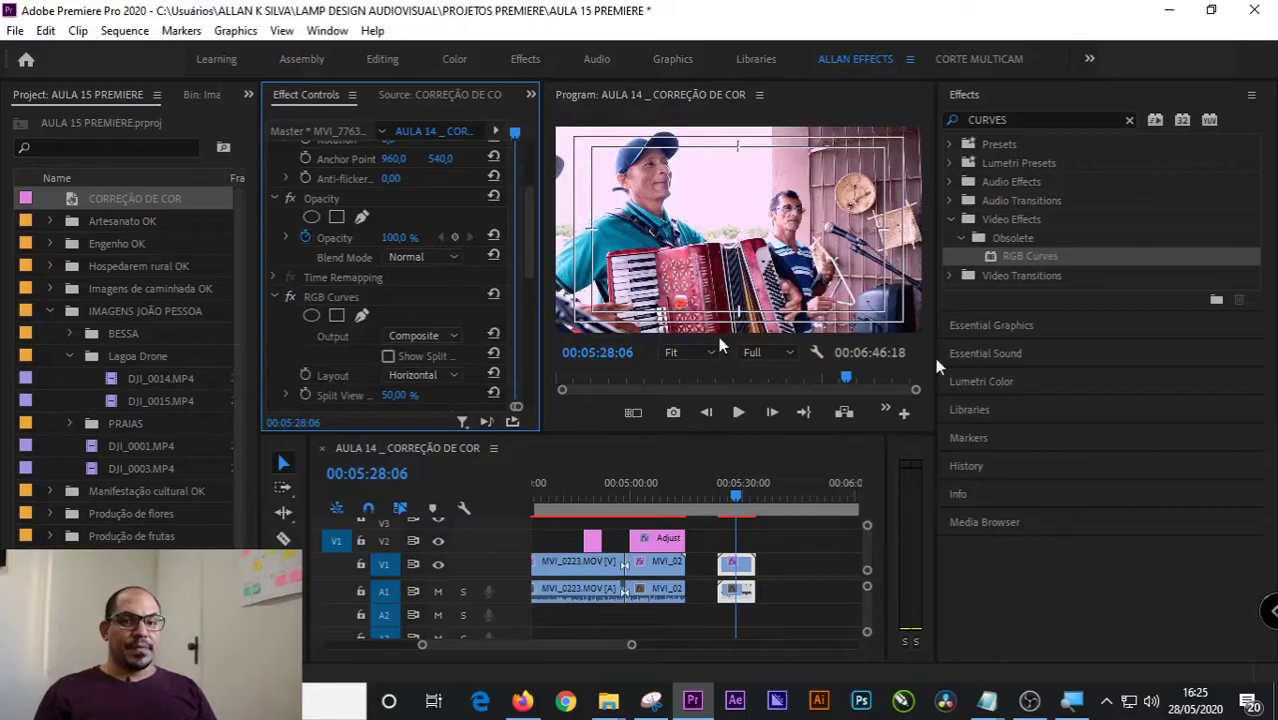